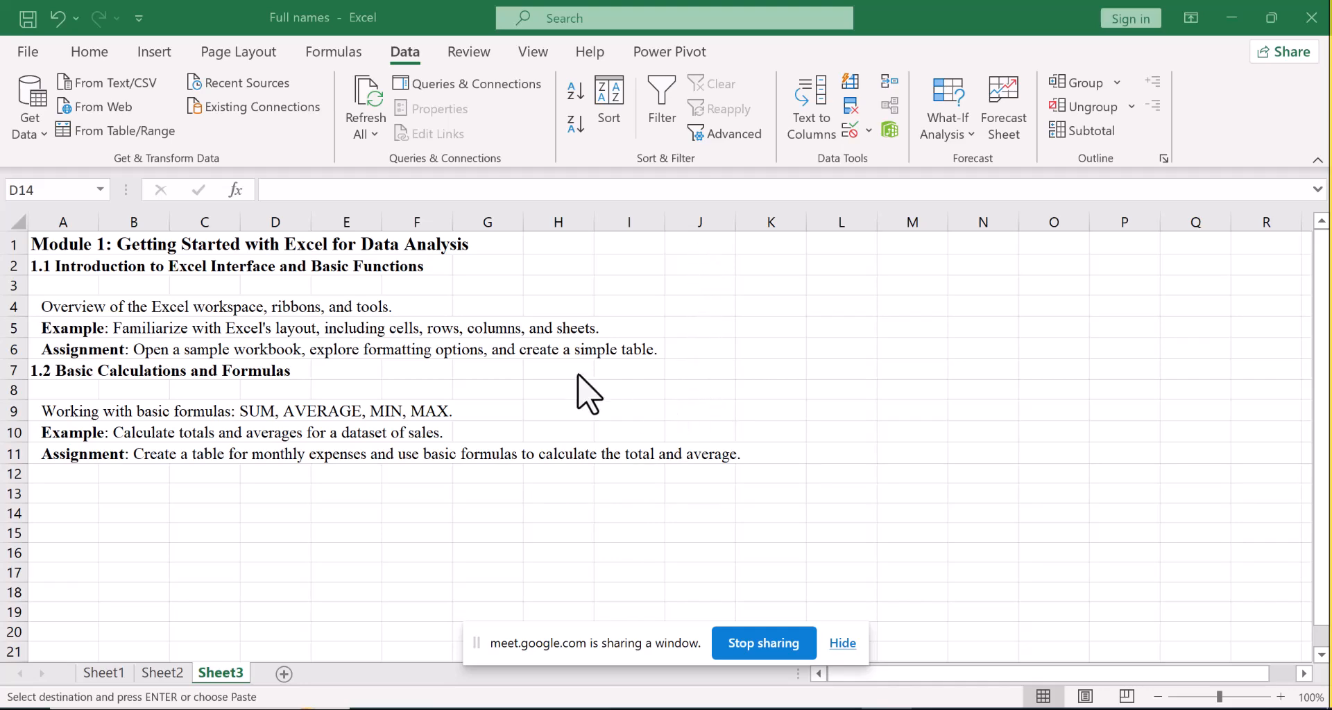
Step: Select column J from J1 to J17, then the range I5:L5 on Sheet3
click(710, 239)
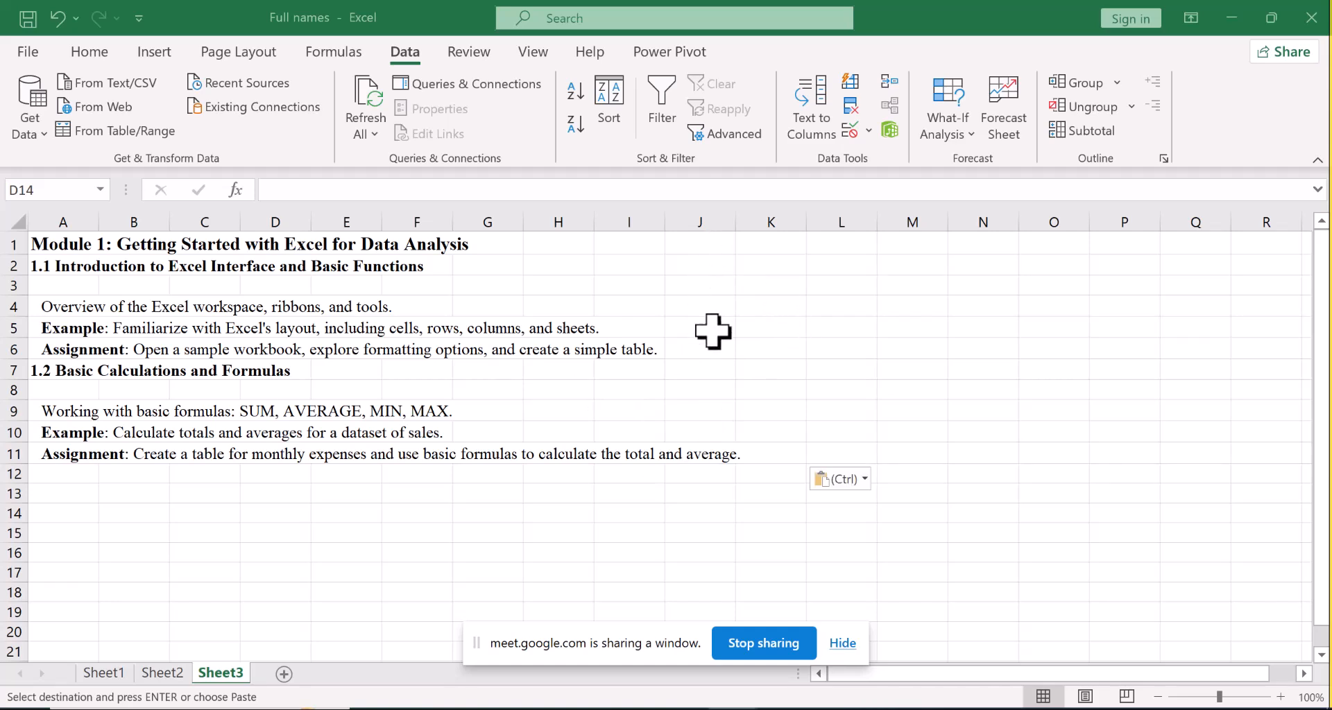
click(687, 244)
drag(686, 244, 689, 597)
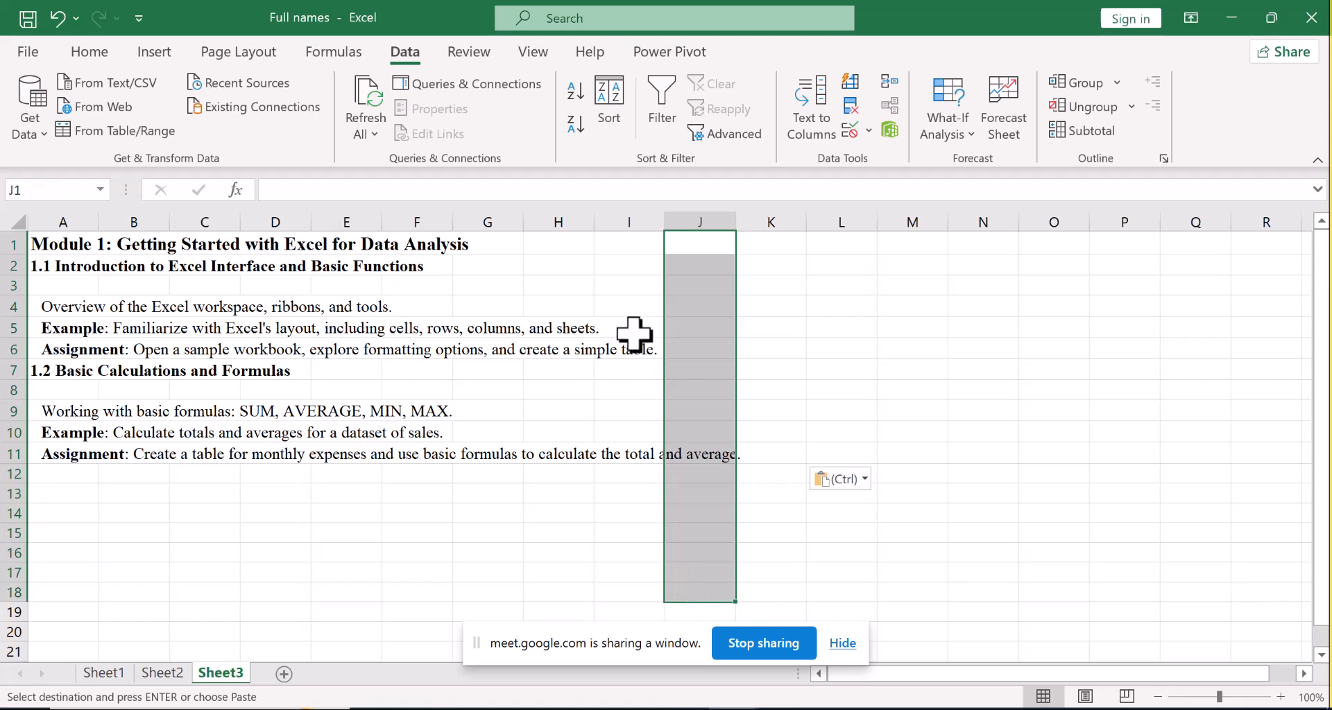
drag(633, 331, 954, 330)
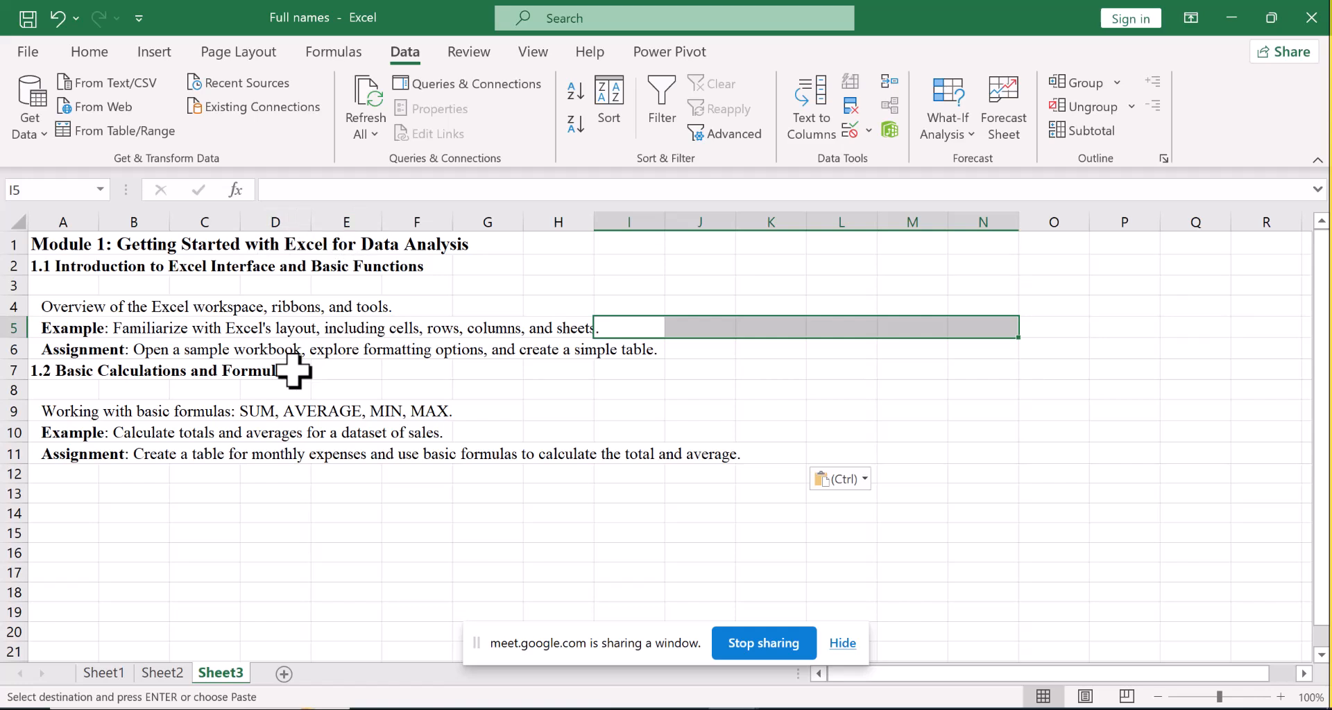
Step: Select rows 1, 2, 3, 4 and 7 in turn, then cell J9
click(12, 240)
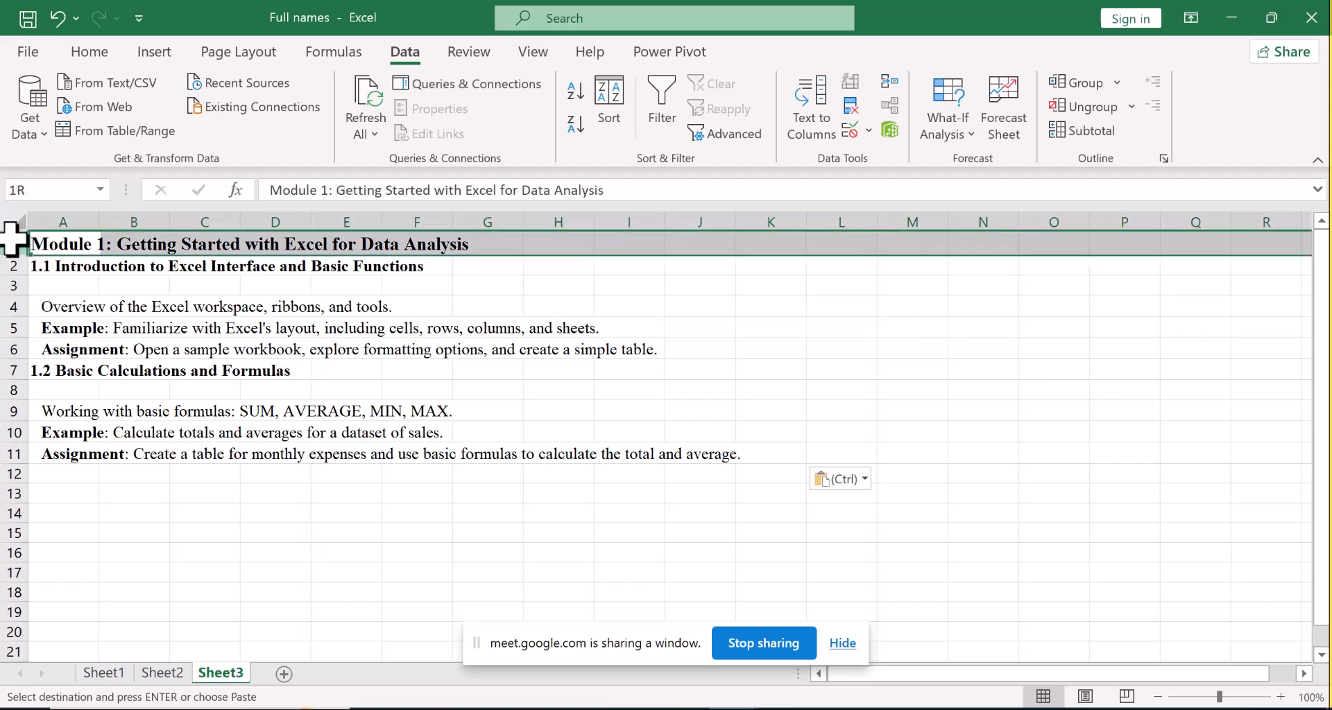
click(10, 265)
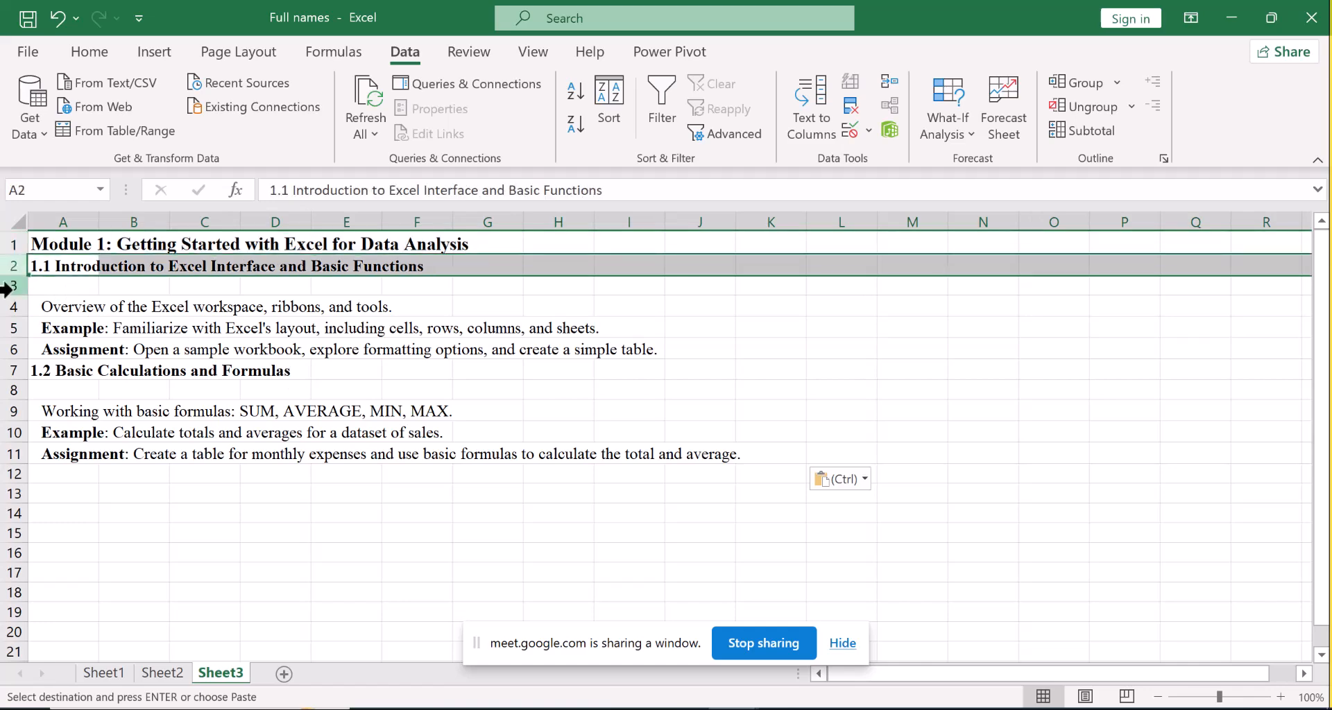
click(8, 286)
click(10, 306)
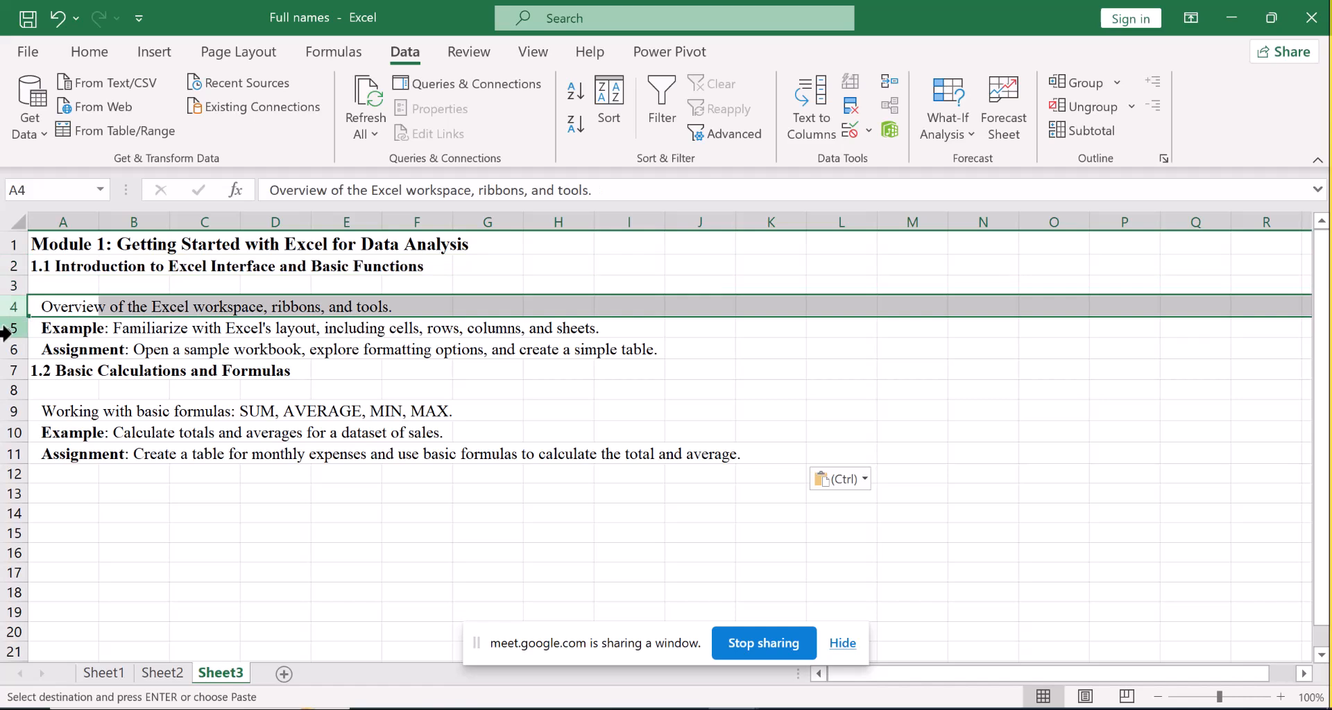
click(10, 371)
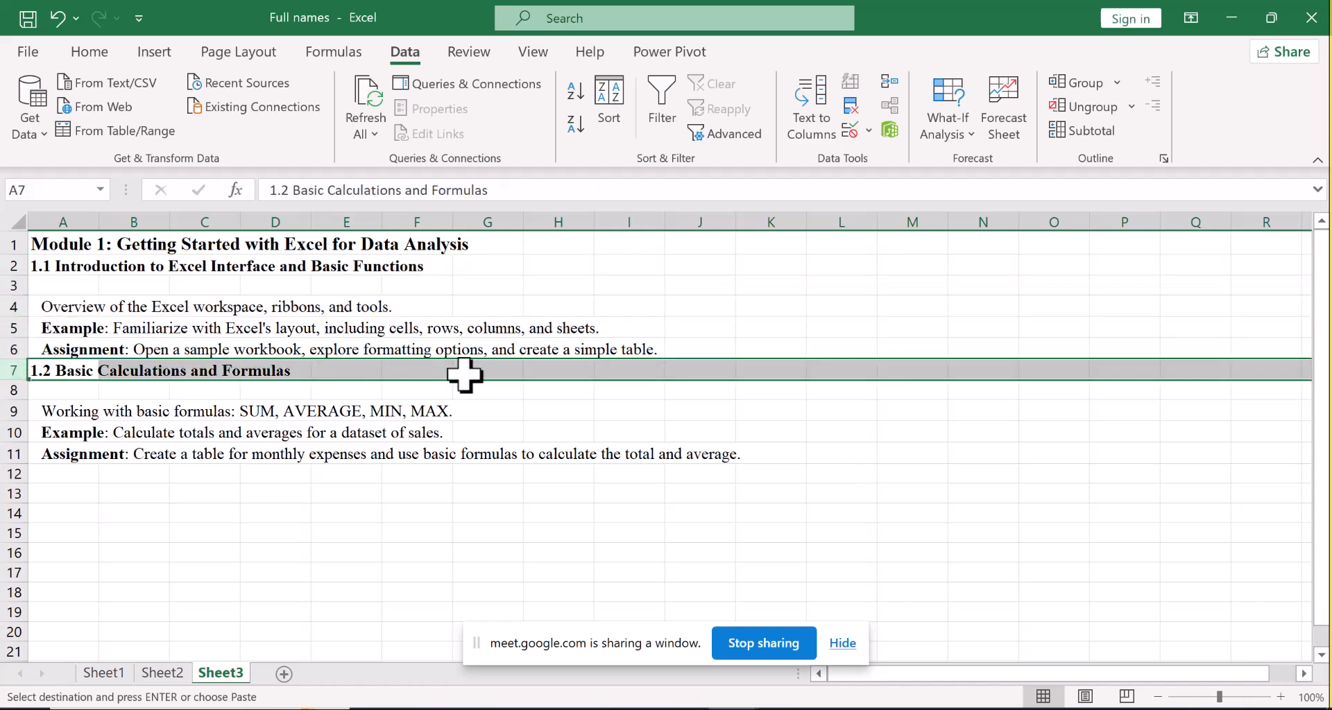
click(690, 413)
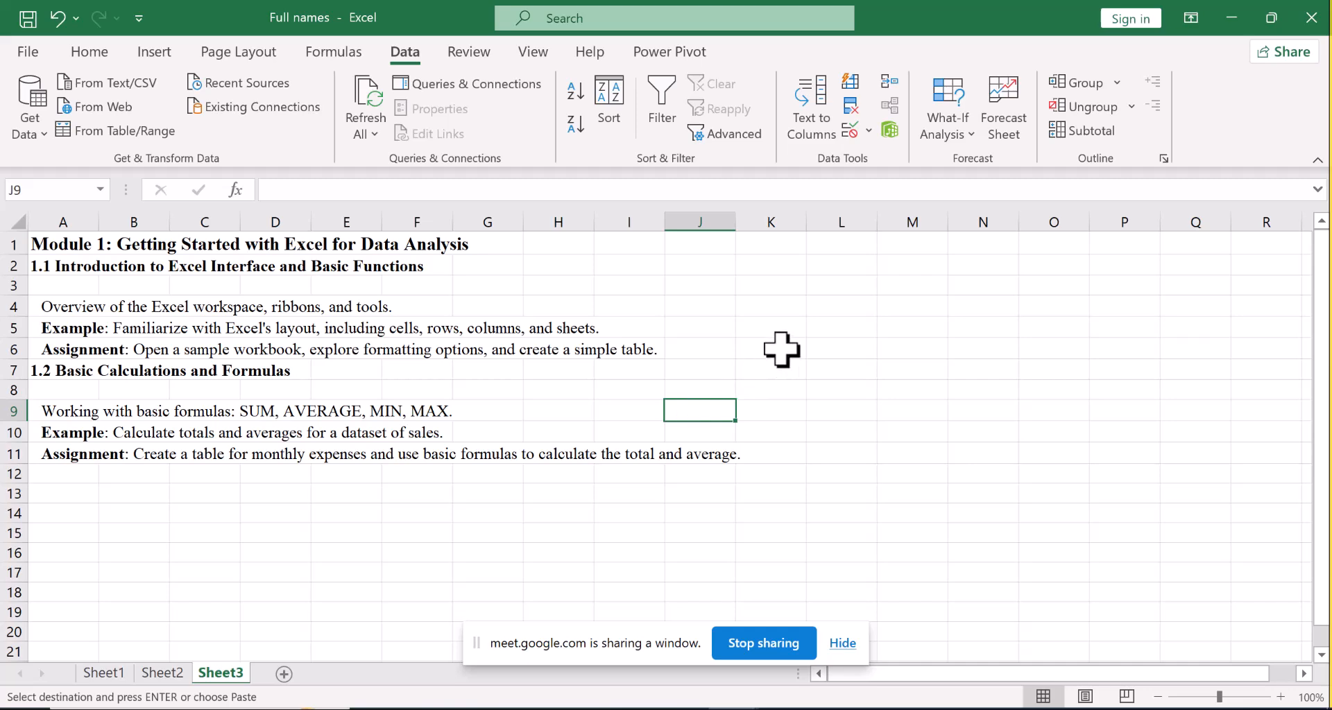
Step: Enter the formula =a3 in cell K4 and move to Sheet2
click(772, 307)
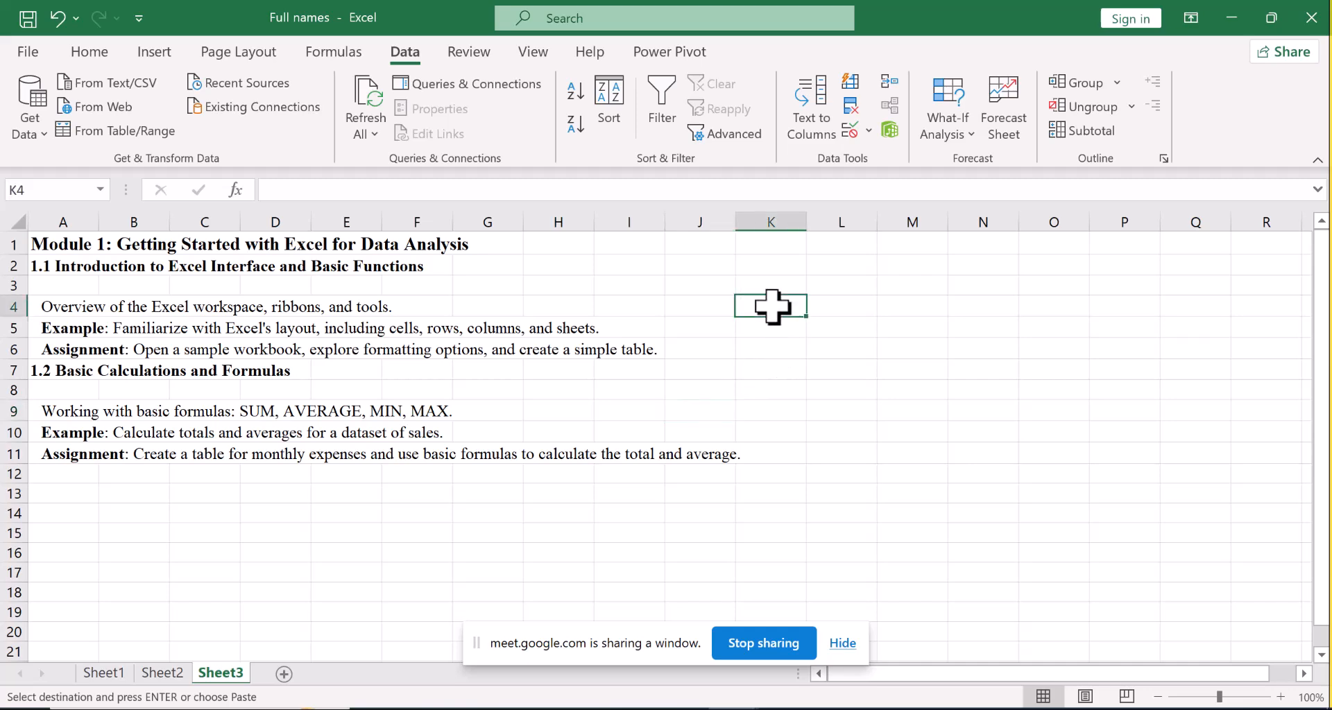
text(=a)
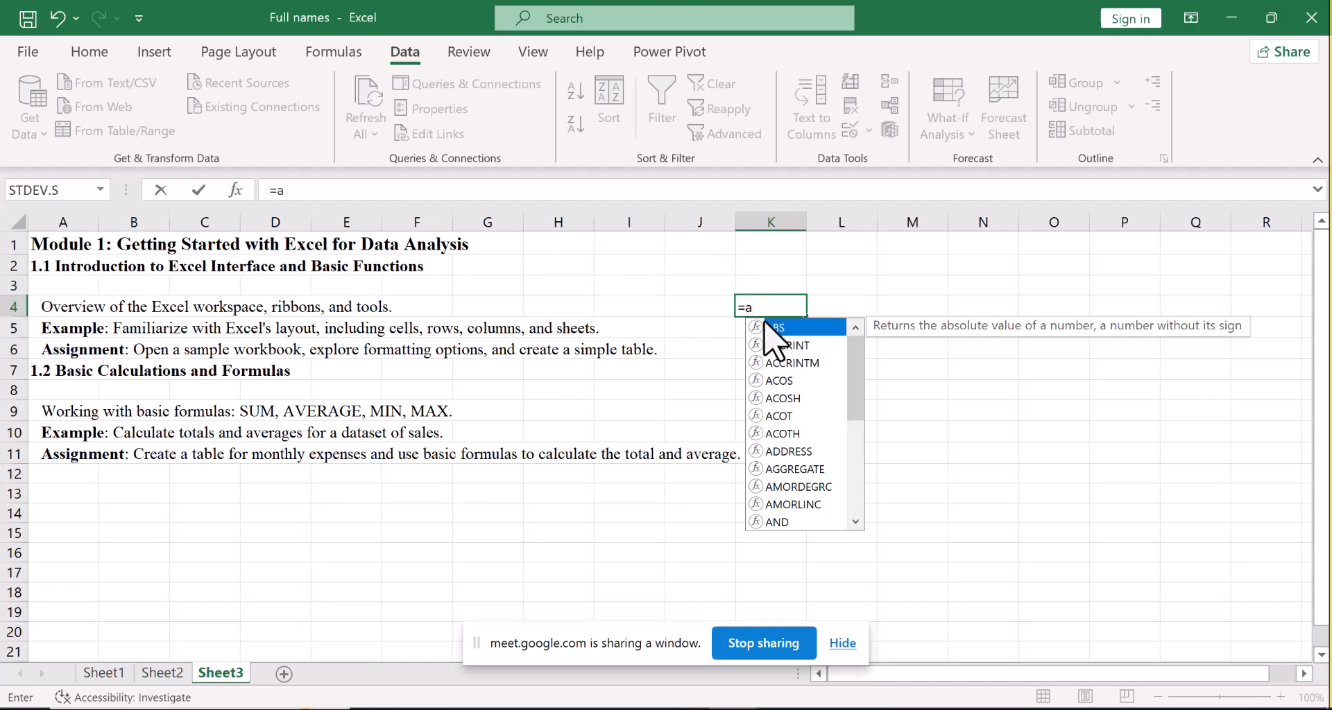
text(3)
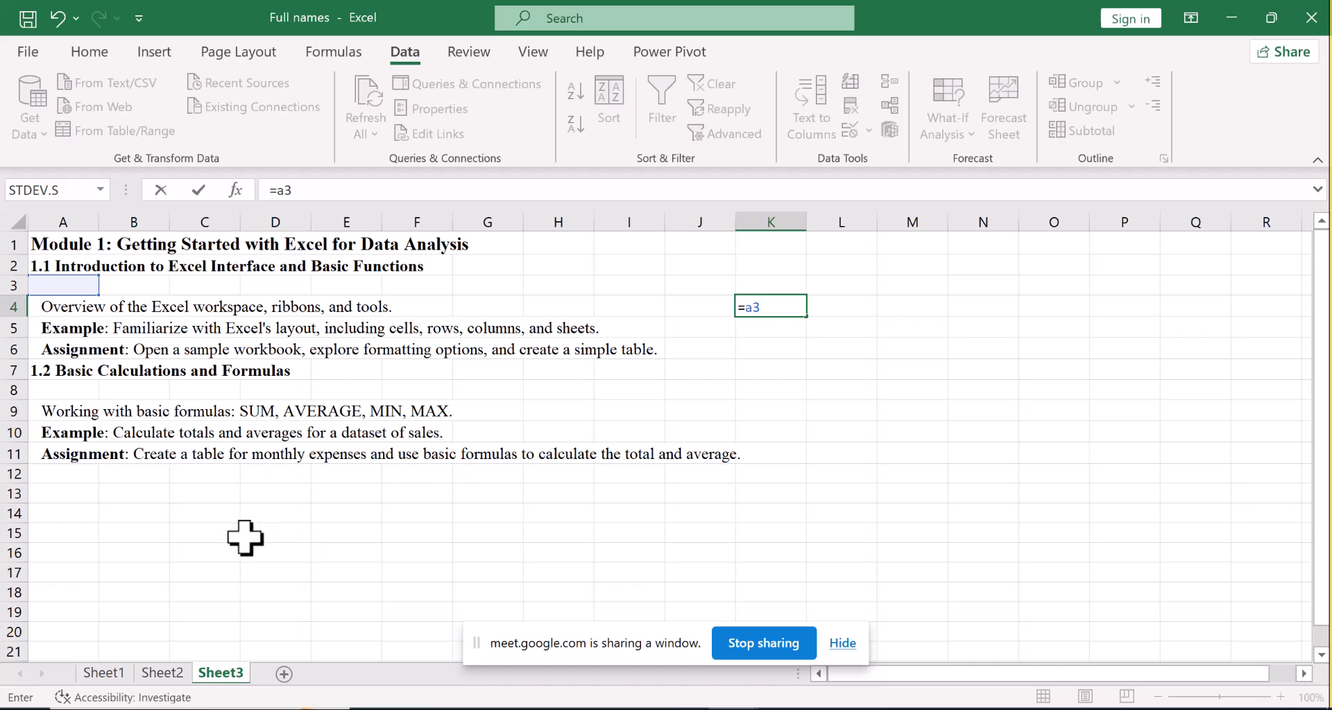
click(161, 673)
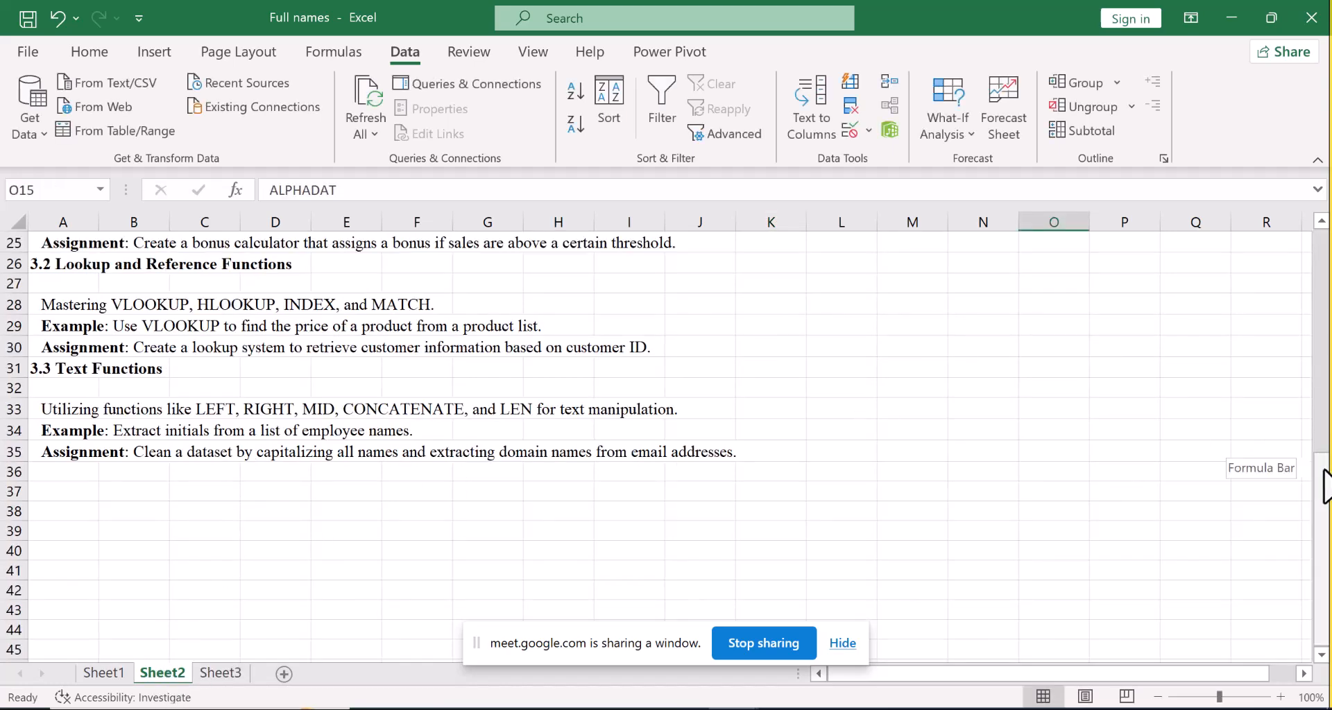
Step: Scroll Sheet2 back to the top to show the Module 2 outline
drag(1326, 485, 1326, 319)
drag(1324, 299, 1323, 222)
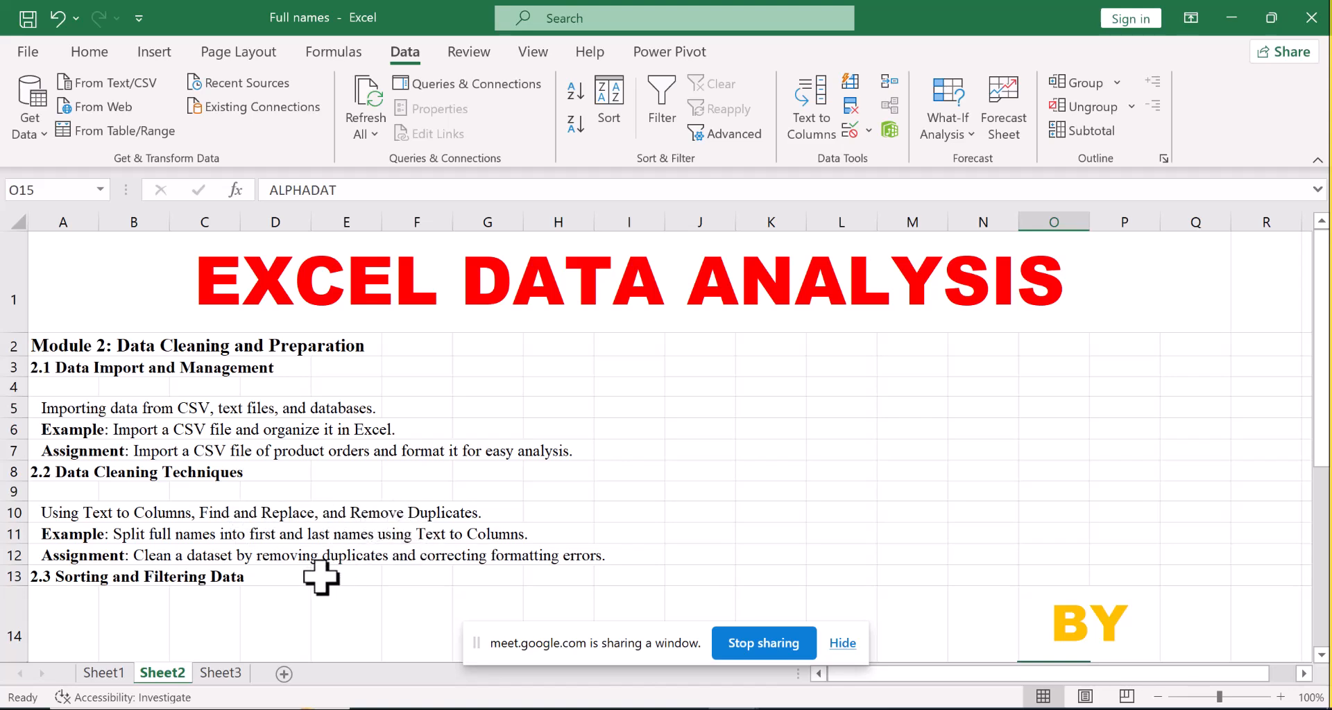
click(1320, 657)
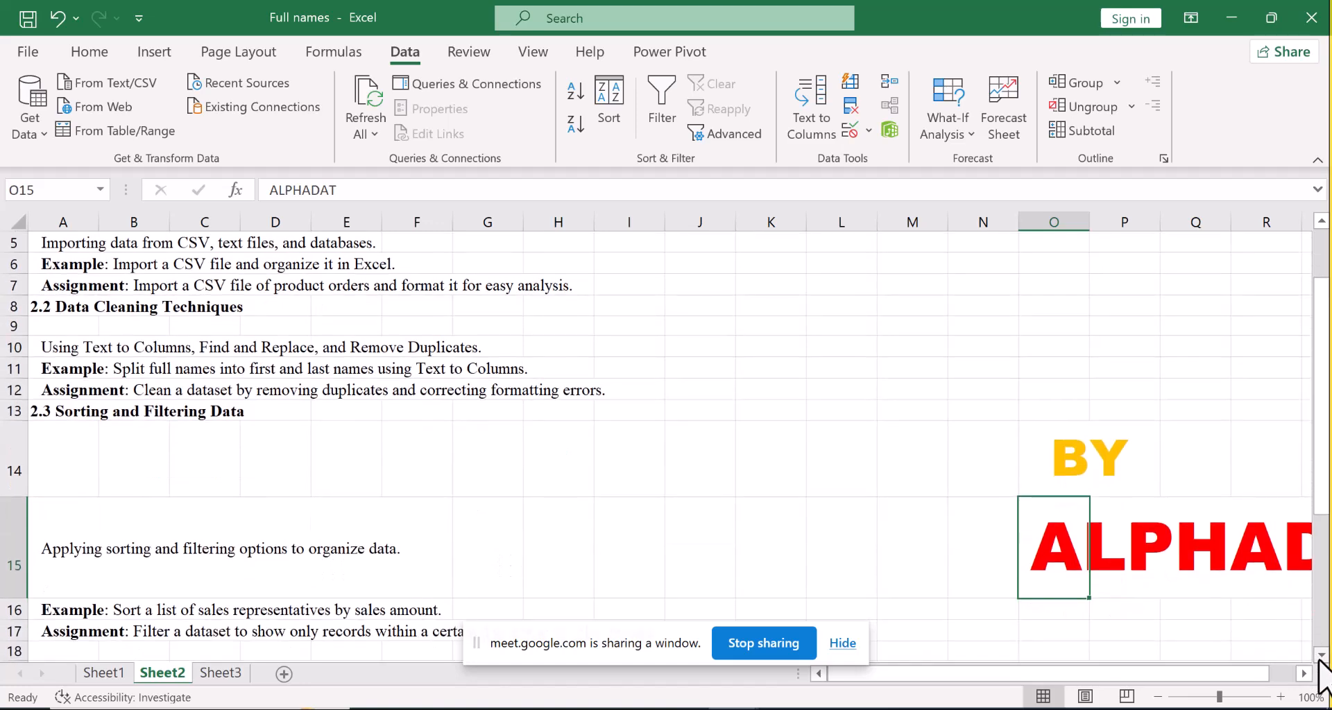
click(1321, 657)
click(1320, 657)
click(1320, 657)
click(1320, 657)
click(1320, 658)
click(1320, 657)
click(1320, 657)
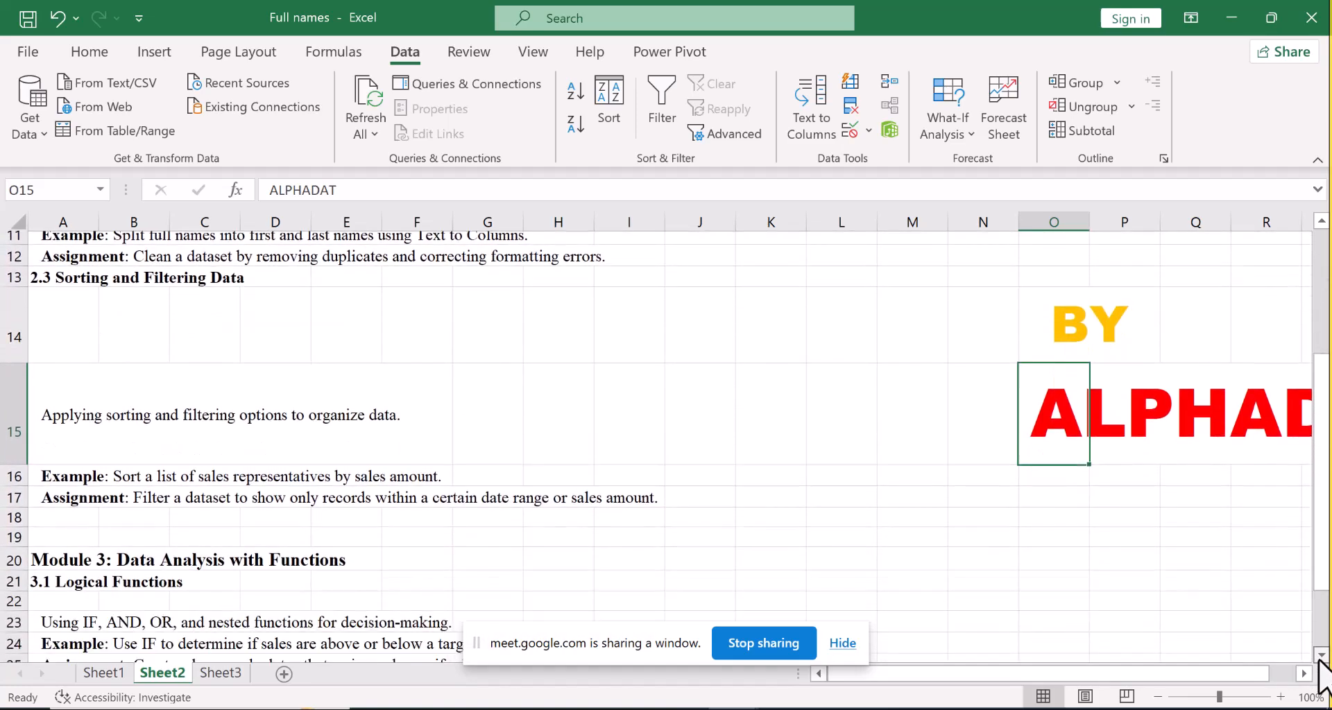
click(1321, 658)
click(1320, 658)
click(1321, 658)
click(1320, 657)
click(1320, 658)
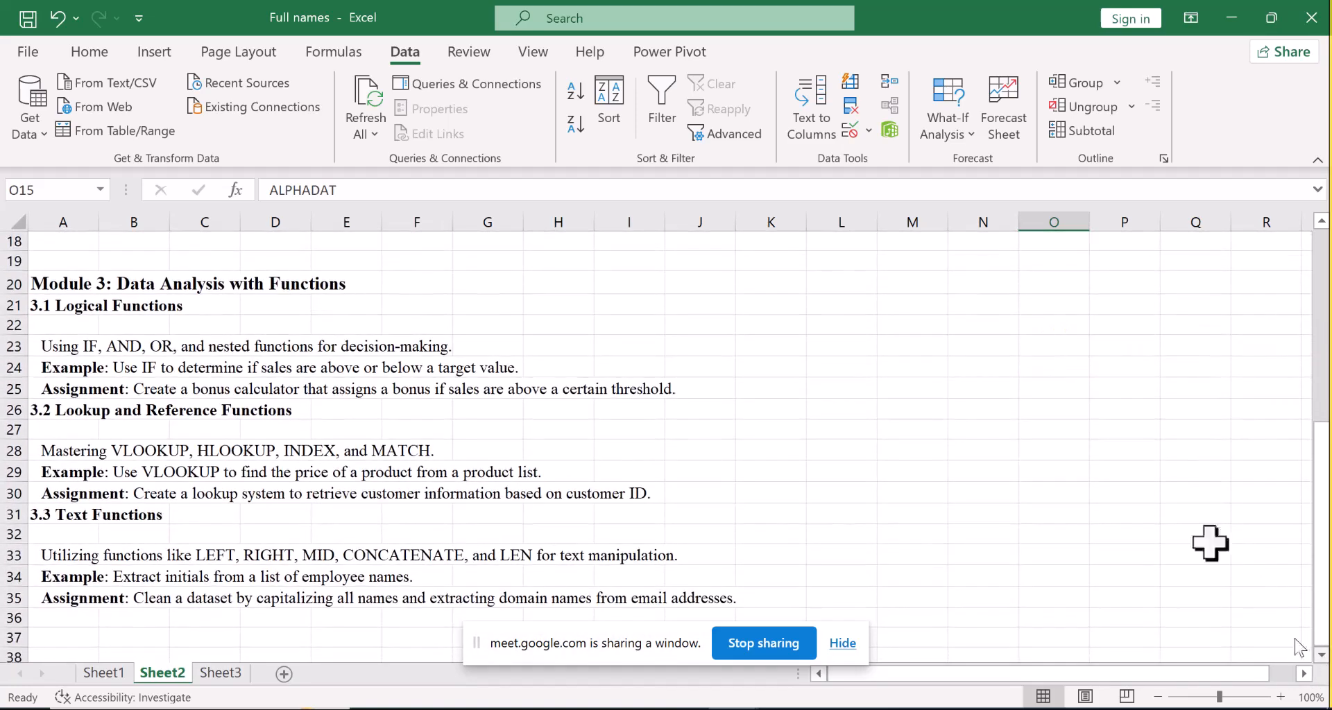
click(1320, 221)
click(1320, 222)
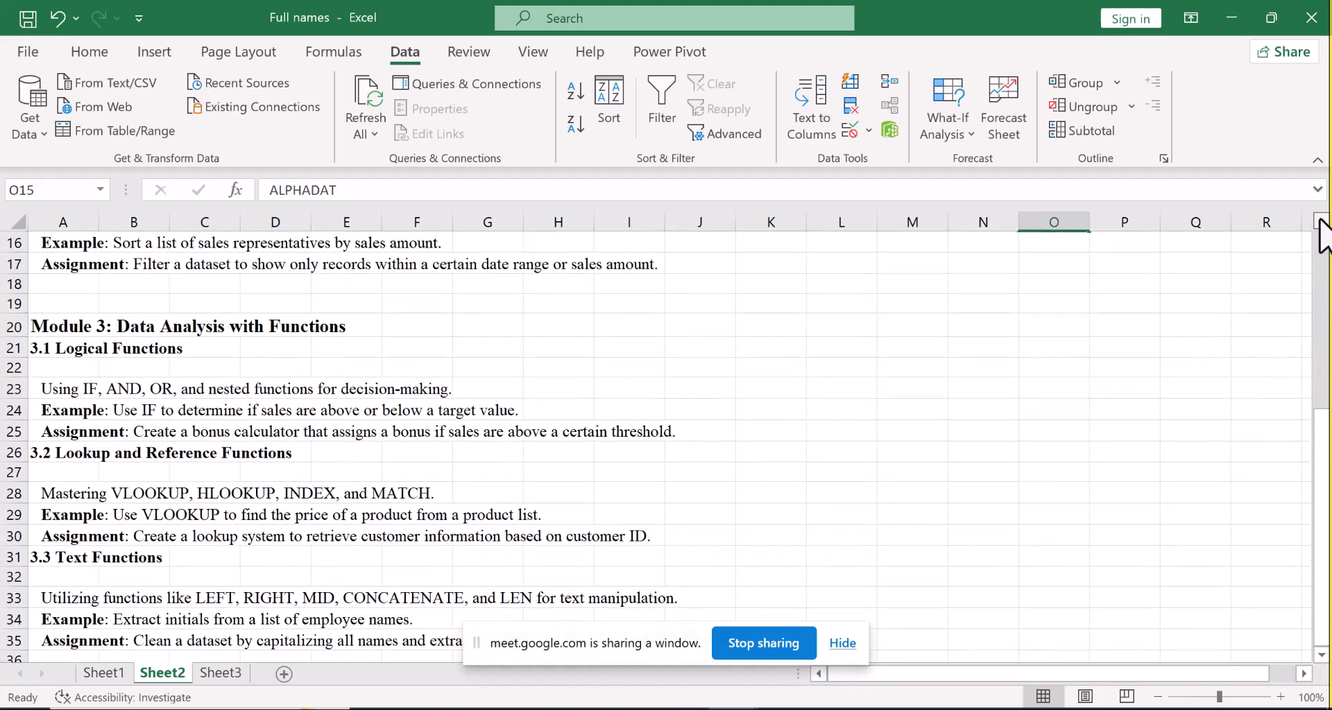
scroll(1198, 273, up, 1)
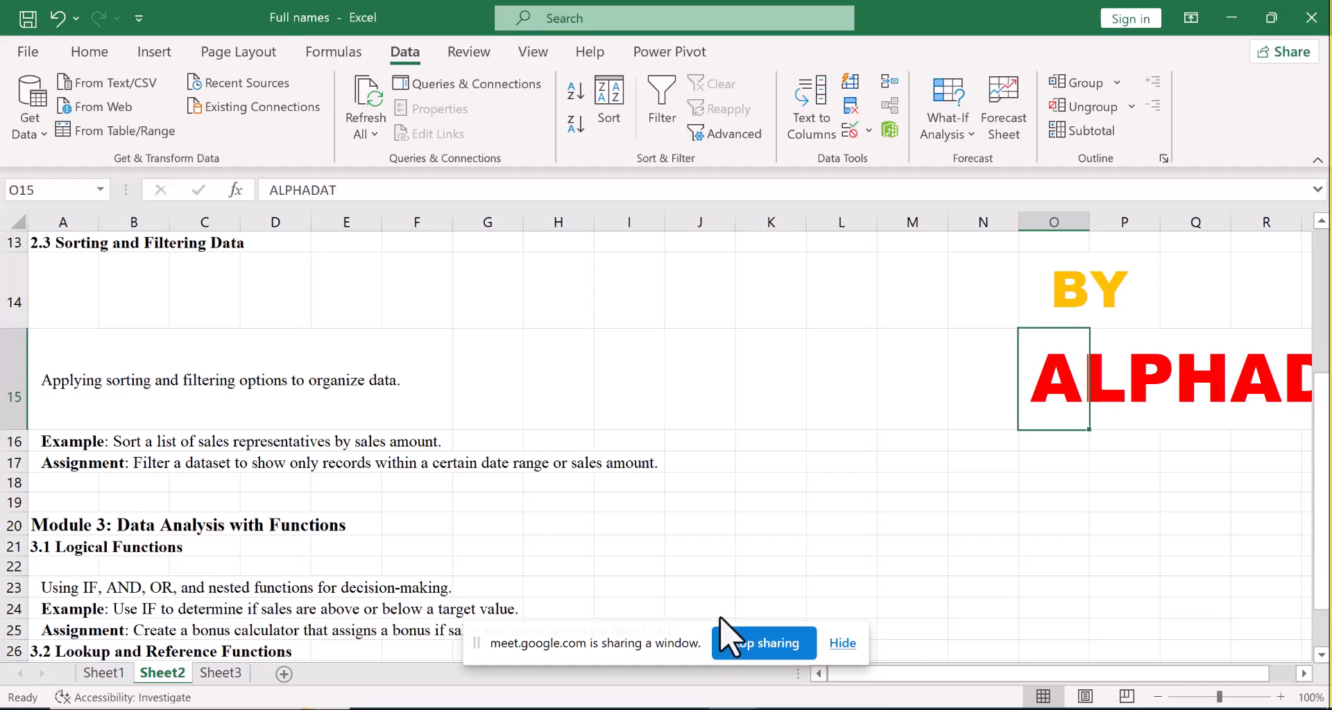
scroll(1321, 645, down, 2)
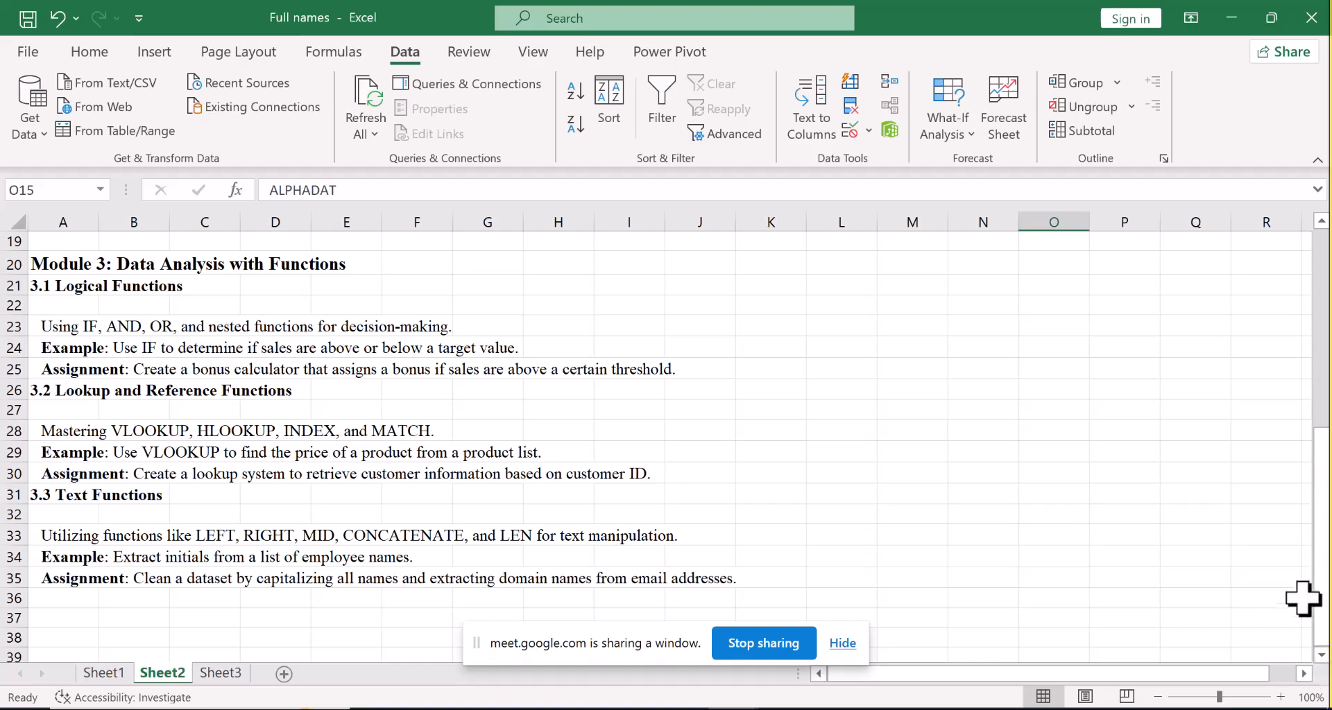
drag(1321, 568, 1329, 360)
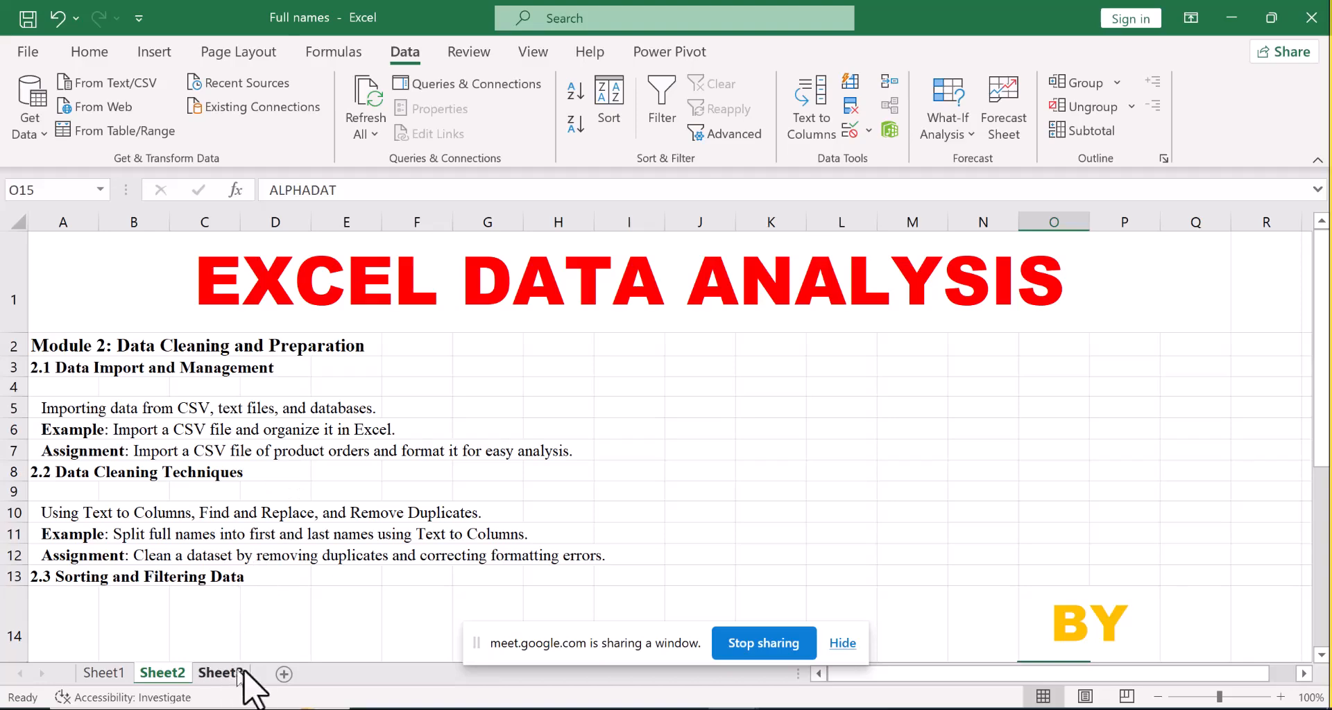
Step: Add a blank Sheet4 to the workbook and show the Data ribbon
click(282, 674)
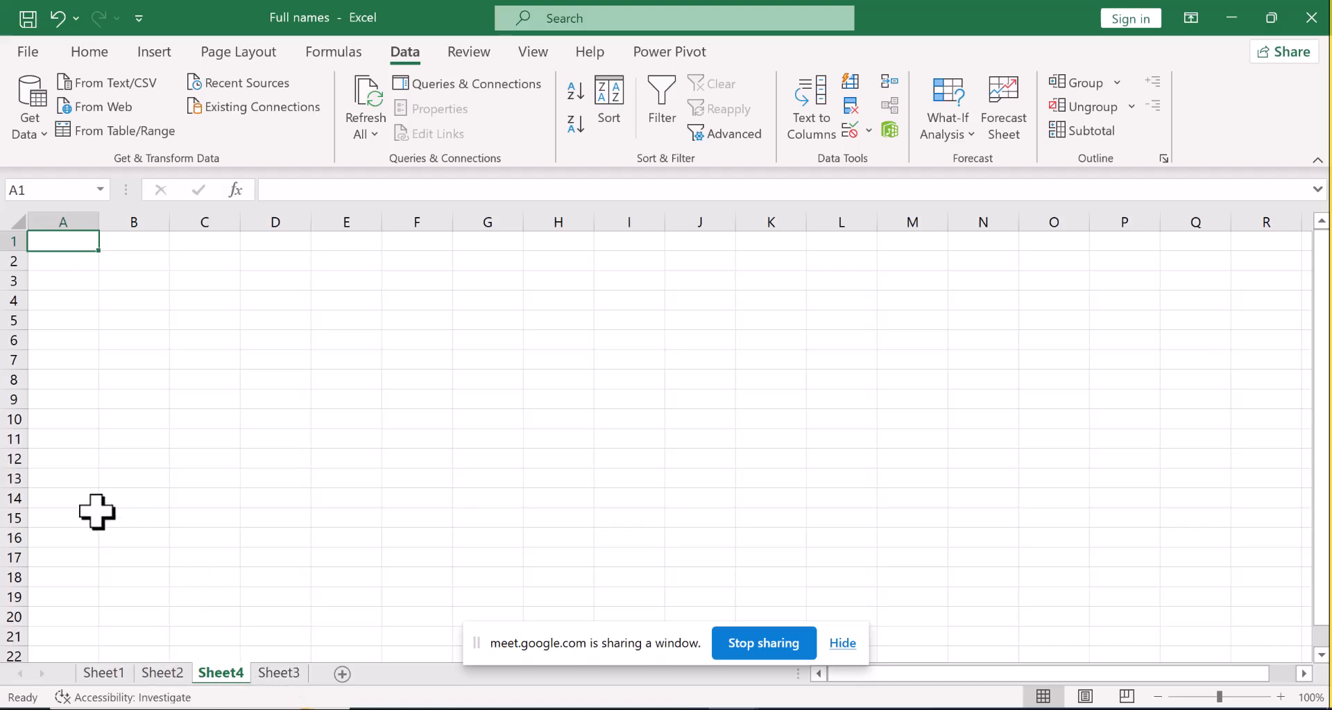
key(alt+Tab)
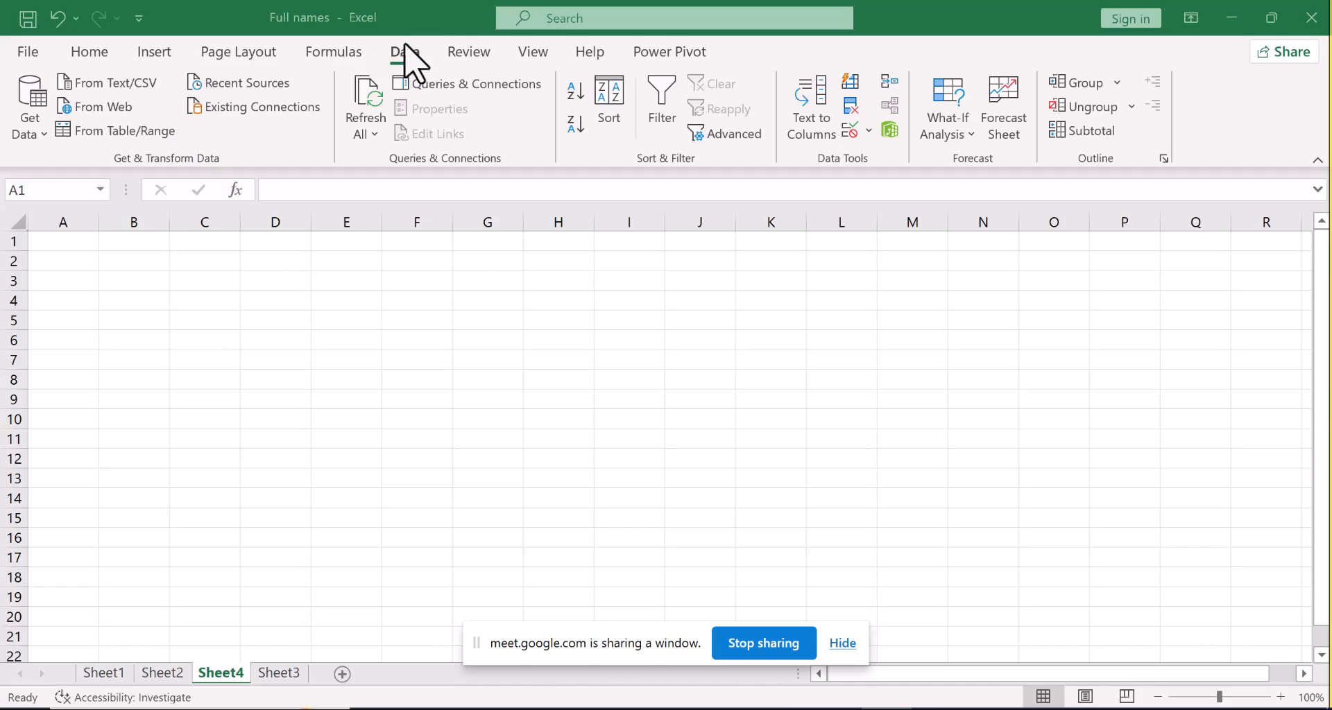
click(78, 62)
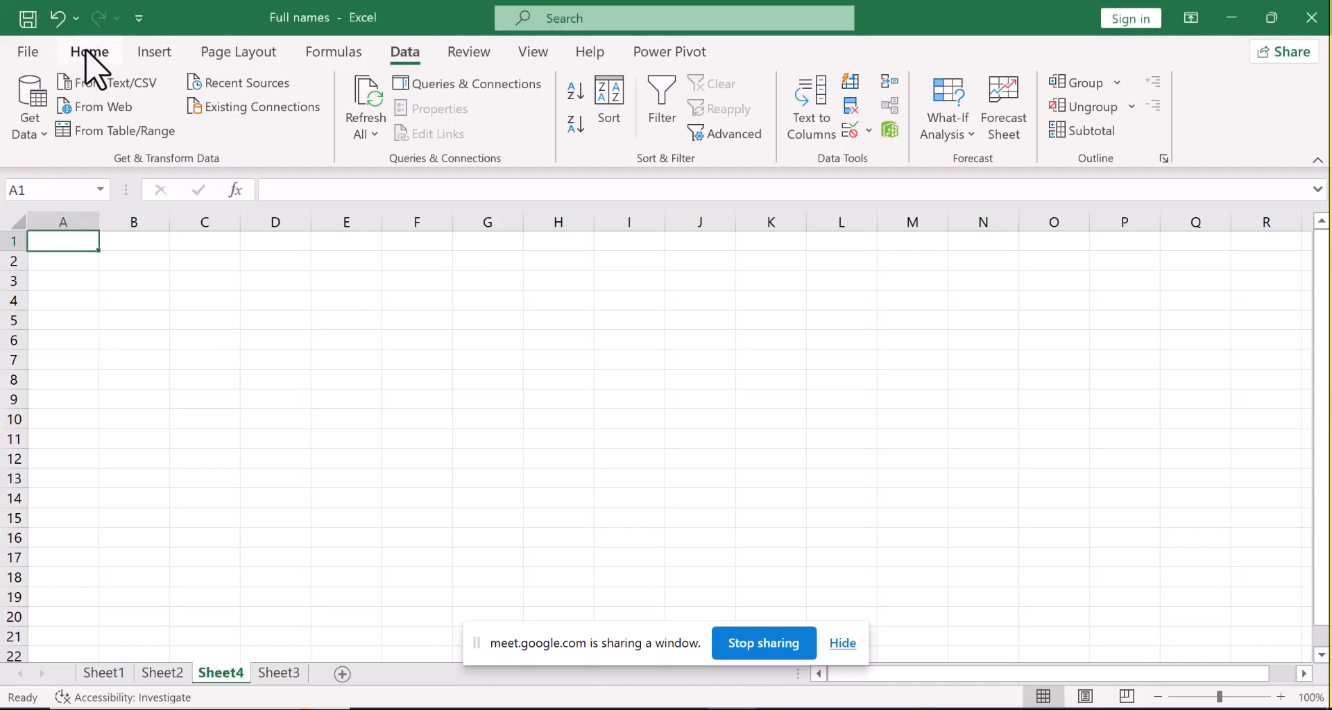
click(89, 62)
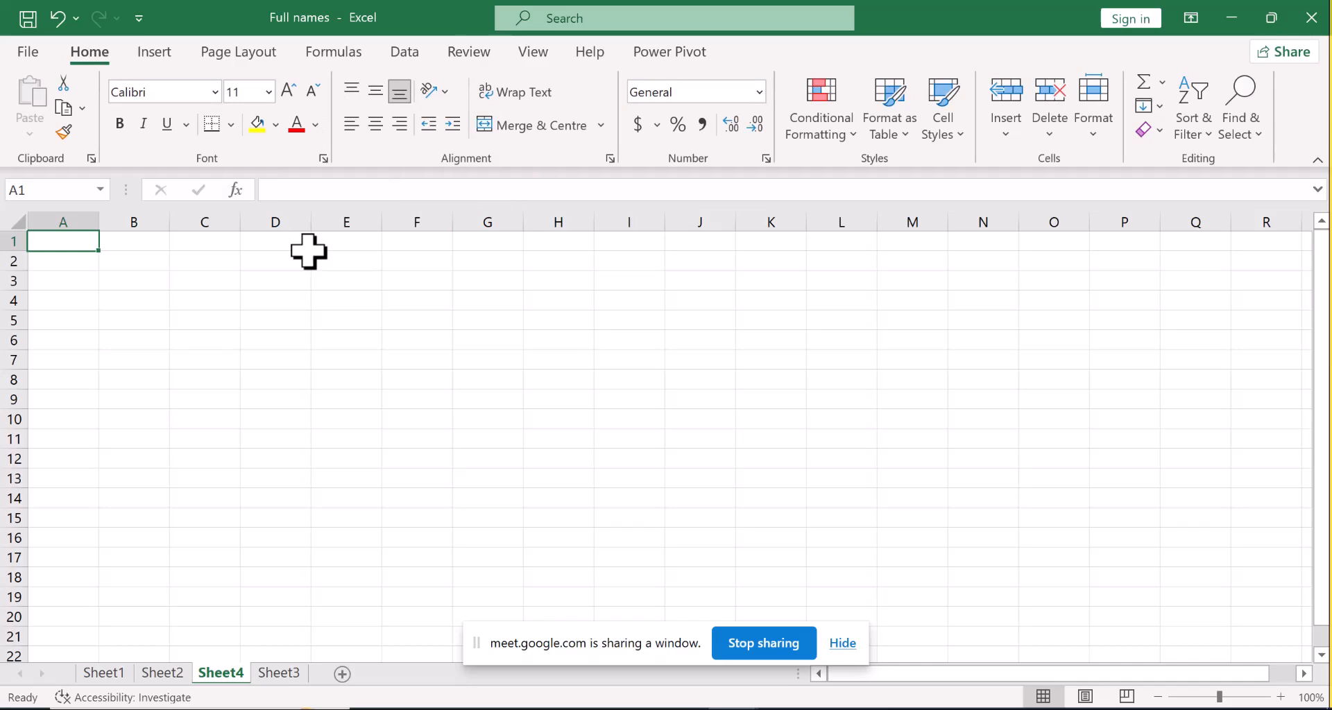
click(412, 54)
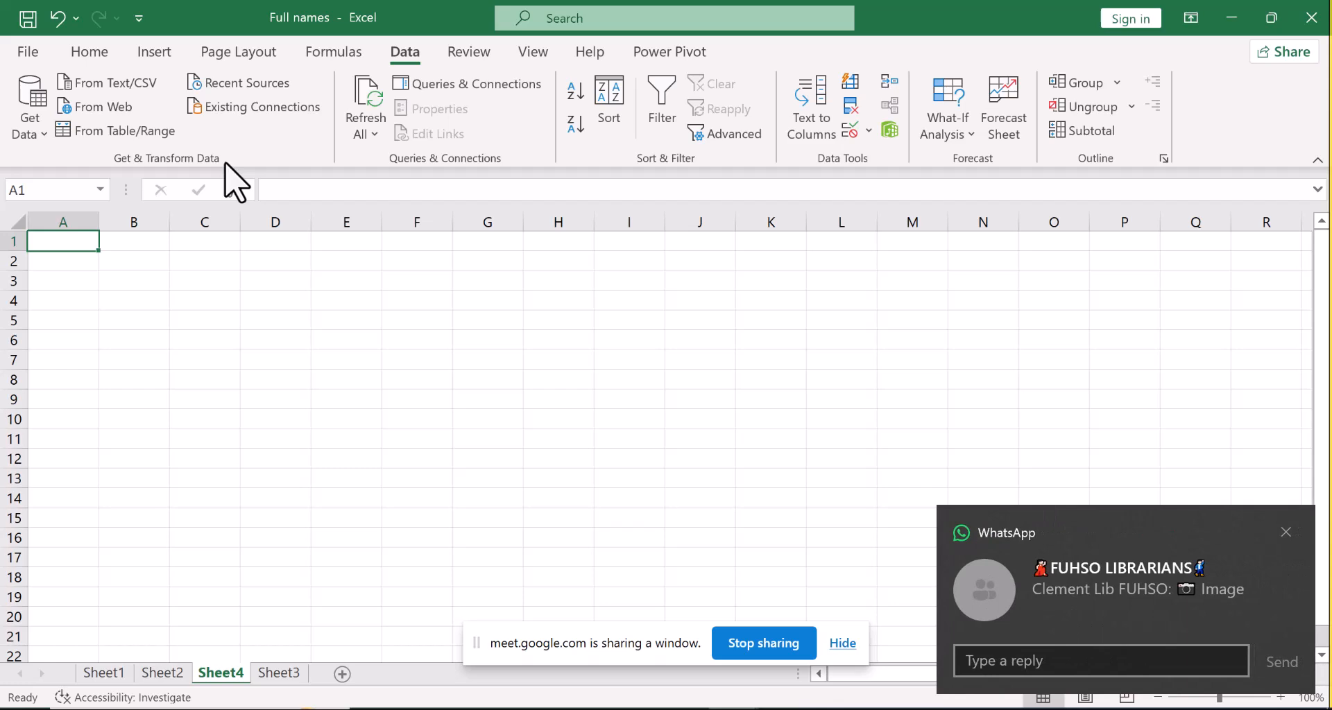
Step: Dismiss the chat notification and expand Get Data's From File options
click(1285, 532)
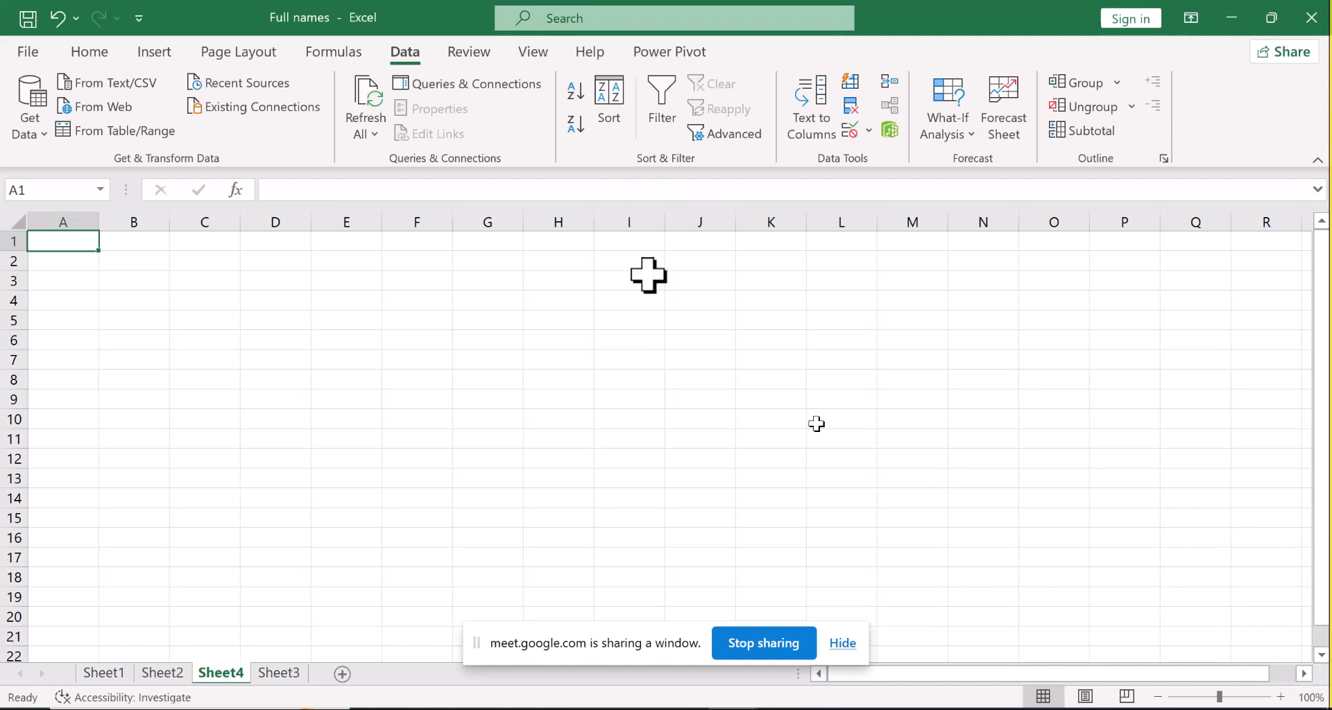
click(41, 132)
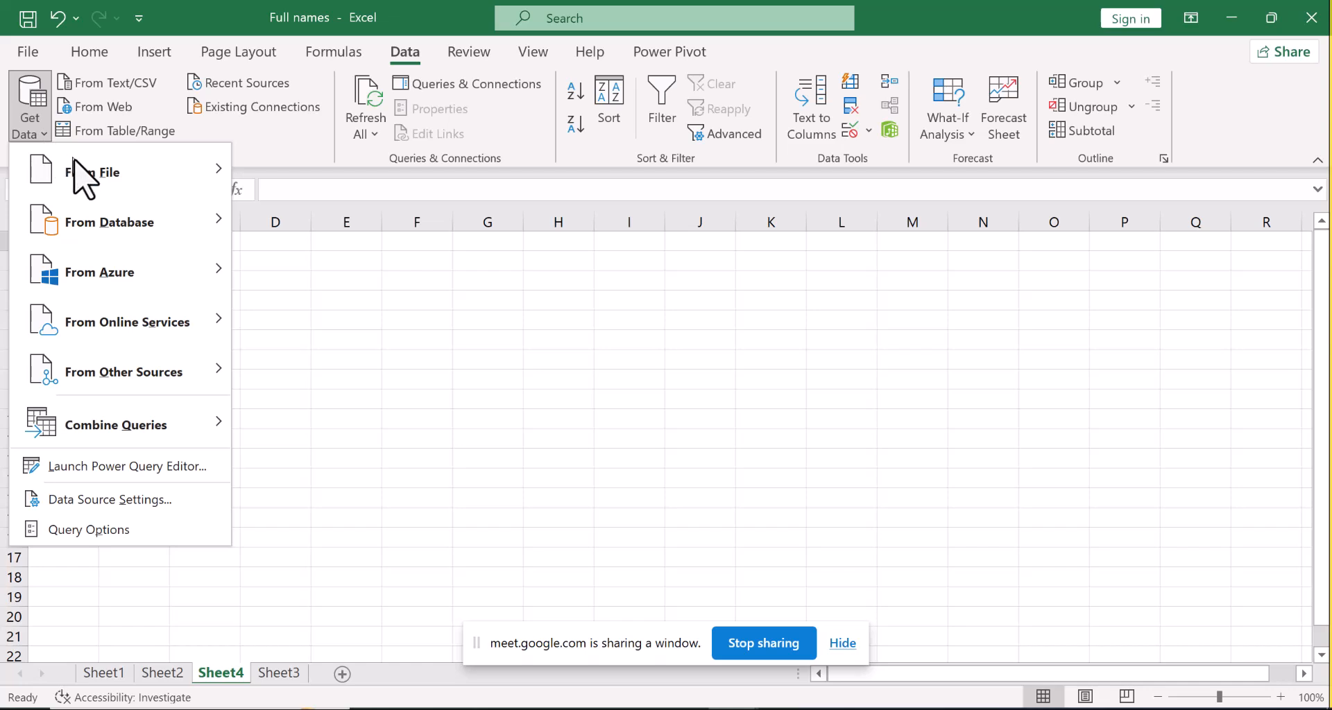
mouse_move(104, 174)
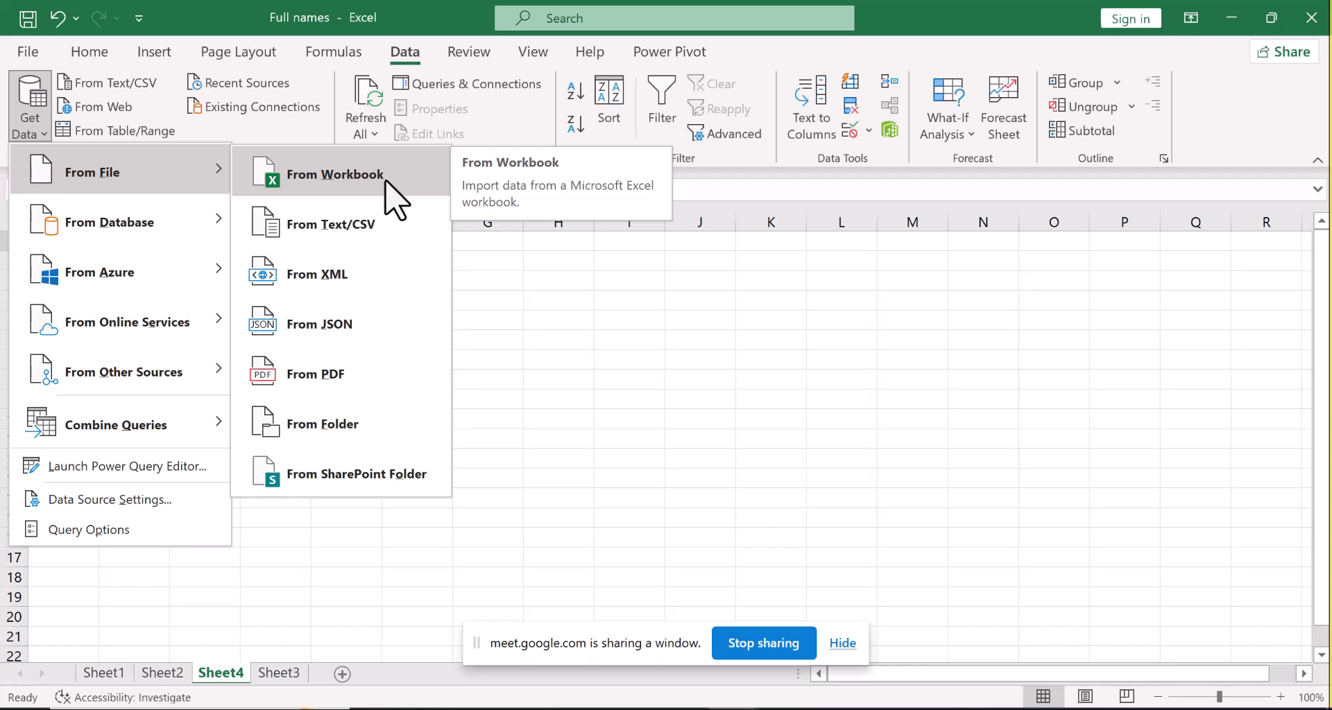
Step: Choose From Workbook and import A QUANTITATIVE ANALYSIS OF EMPLOYEE PE… from Downloads
click(385, 182)
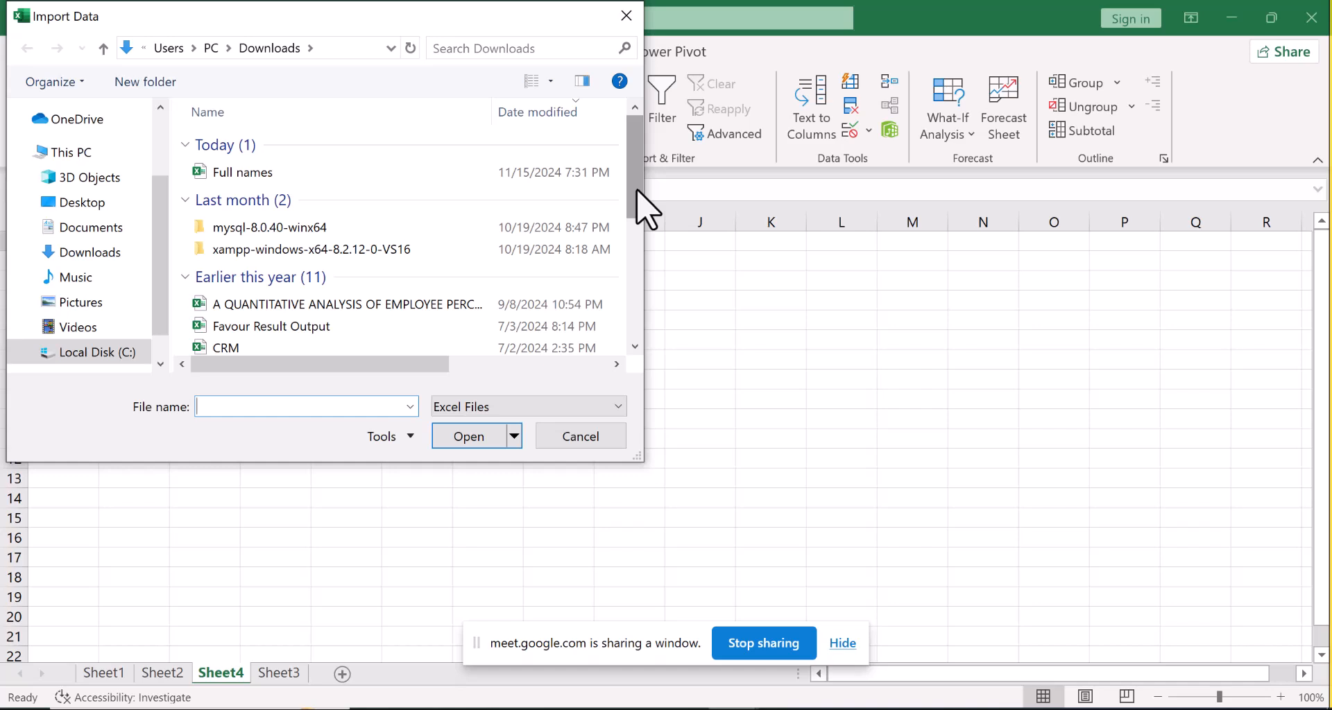
mouse_move(637, 191)
mouse_down()
mouse_move(638, 217)
mouse_move(638, 202)
mouse_up()
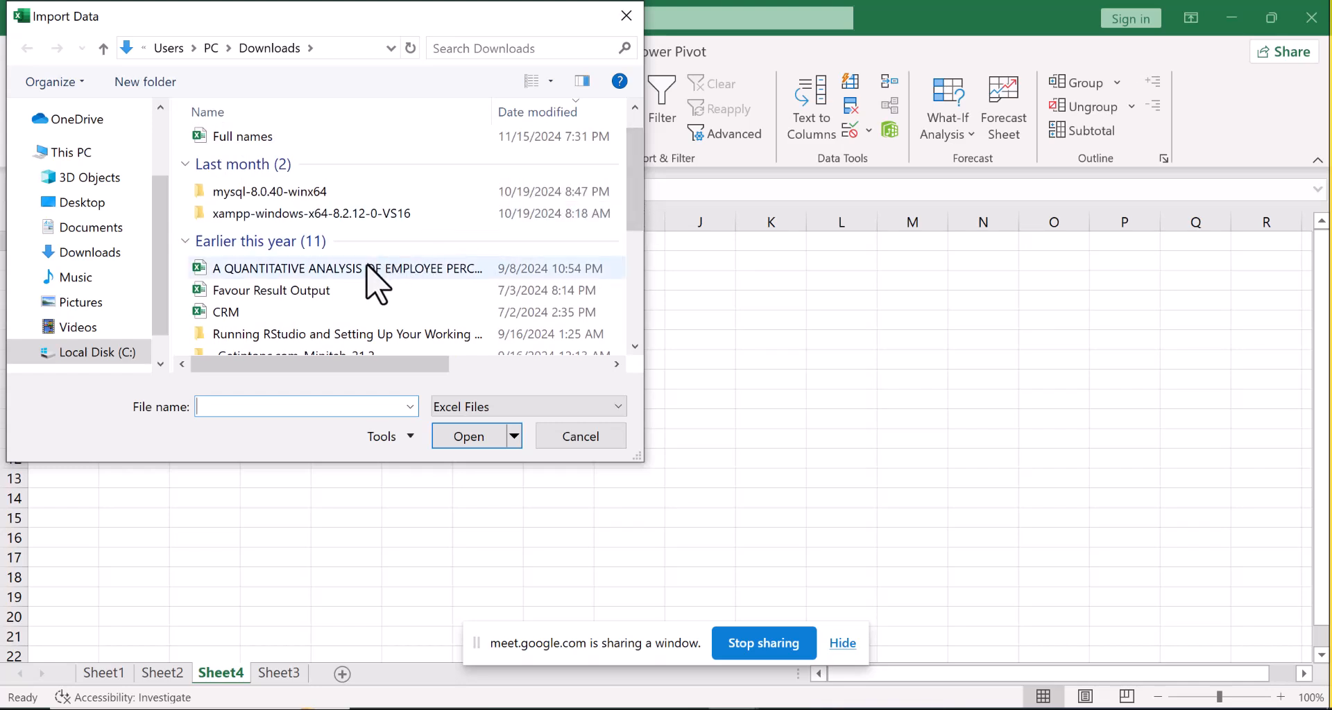
click(359, 280)
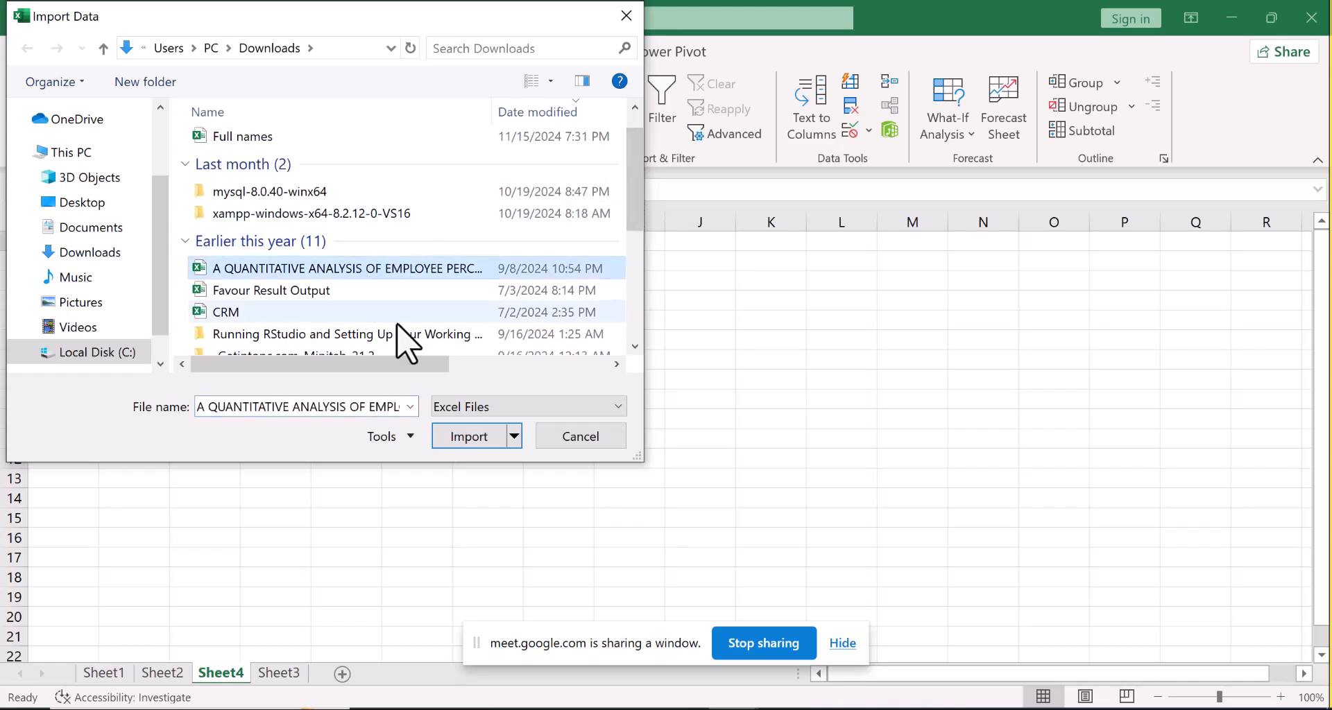
click(469, 437)
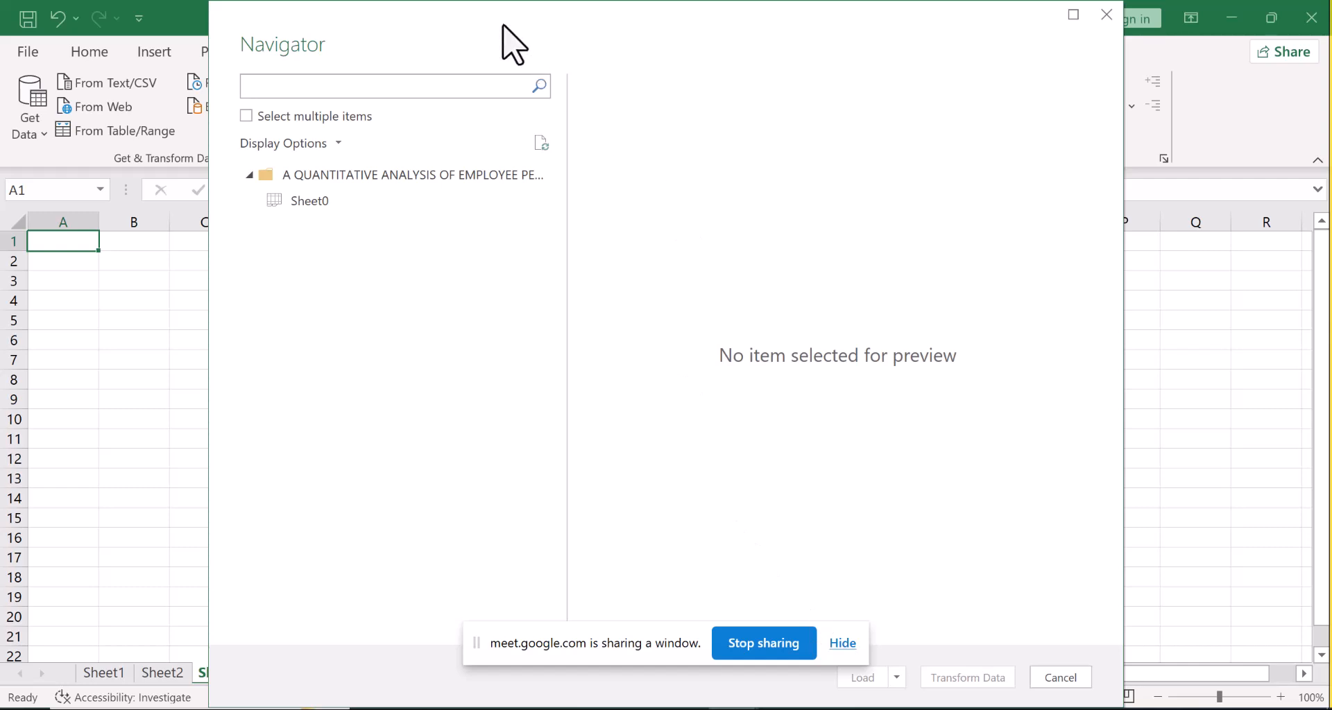
Step: Preview Sheet0 in the repositioned Navigator, then stop sharing the window in the meeting
drag(504, 25, 461, 35)
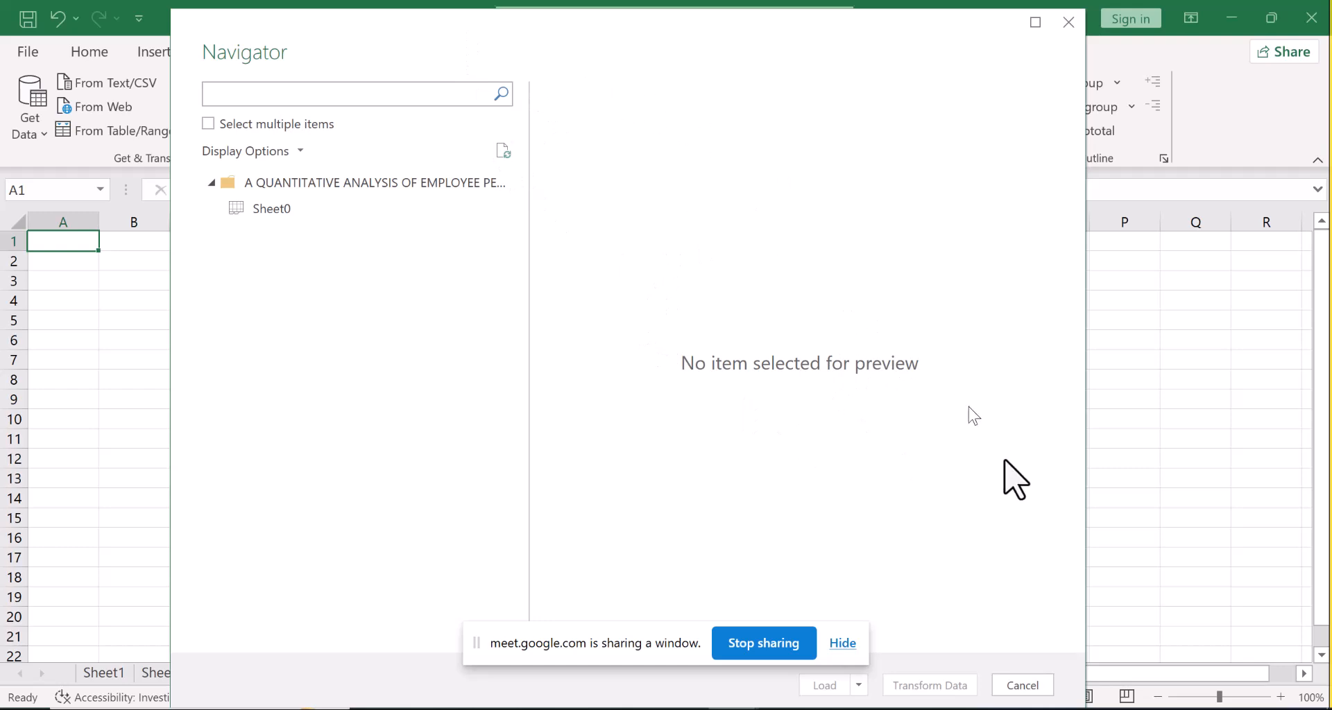
click(310, 220)
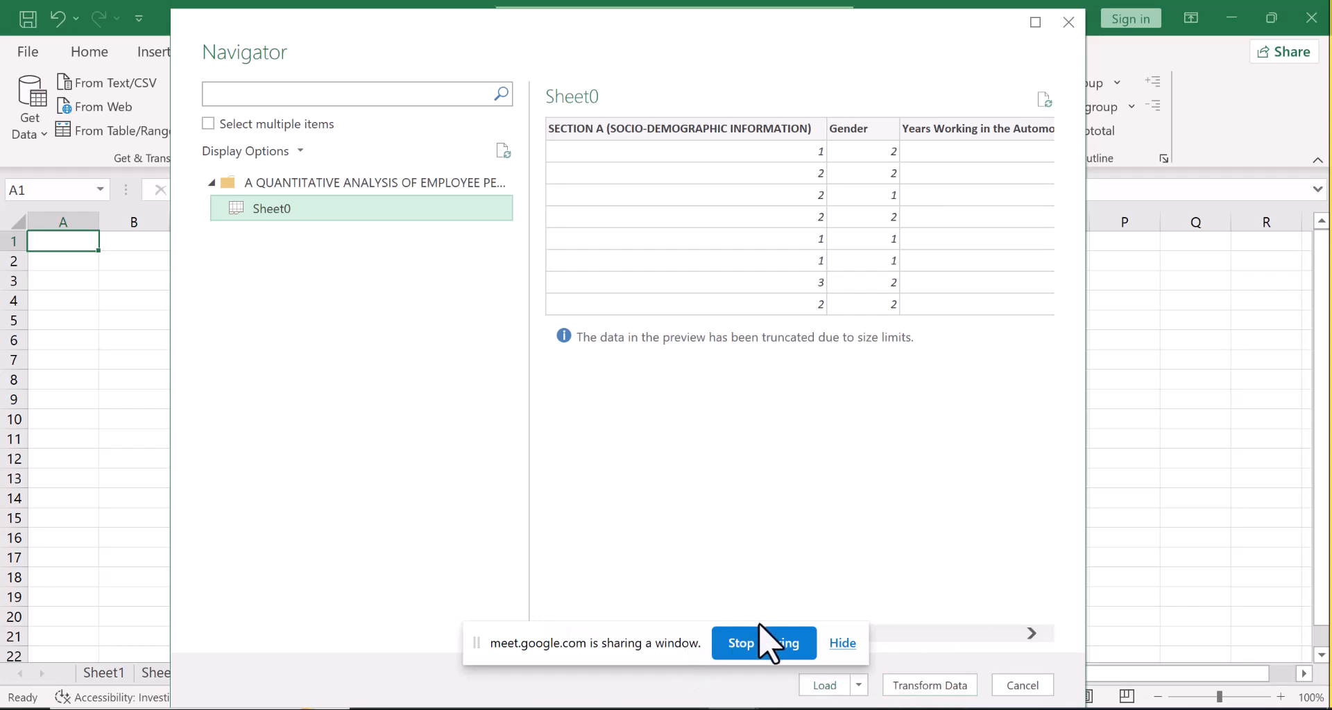
click(755, 647)
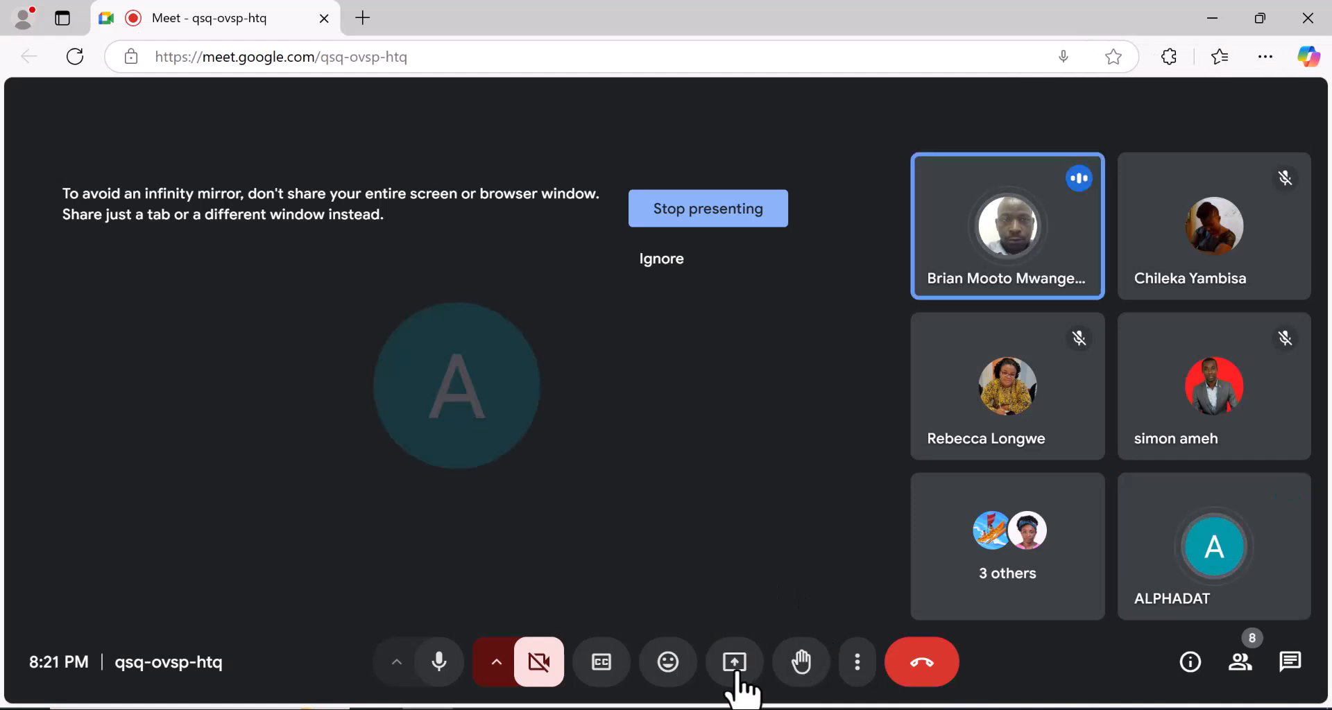
Step: Present the Full names - Excel window to the Google Meet call again
click(737, 676)
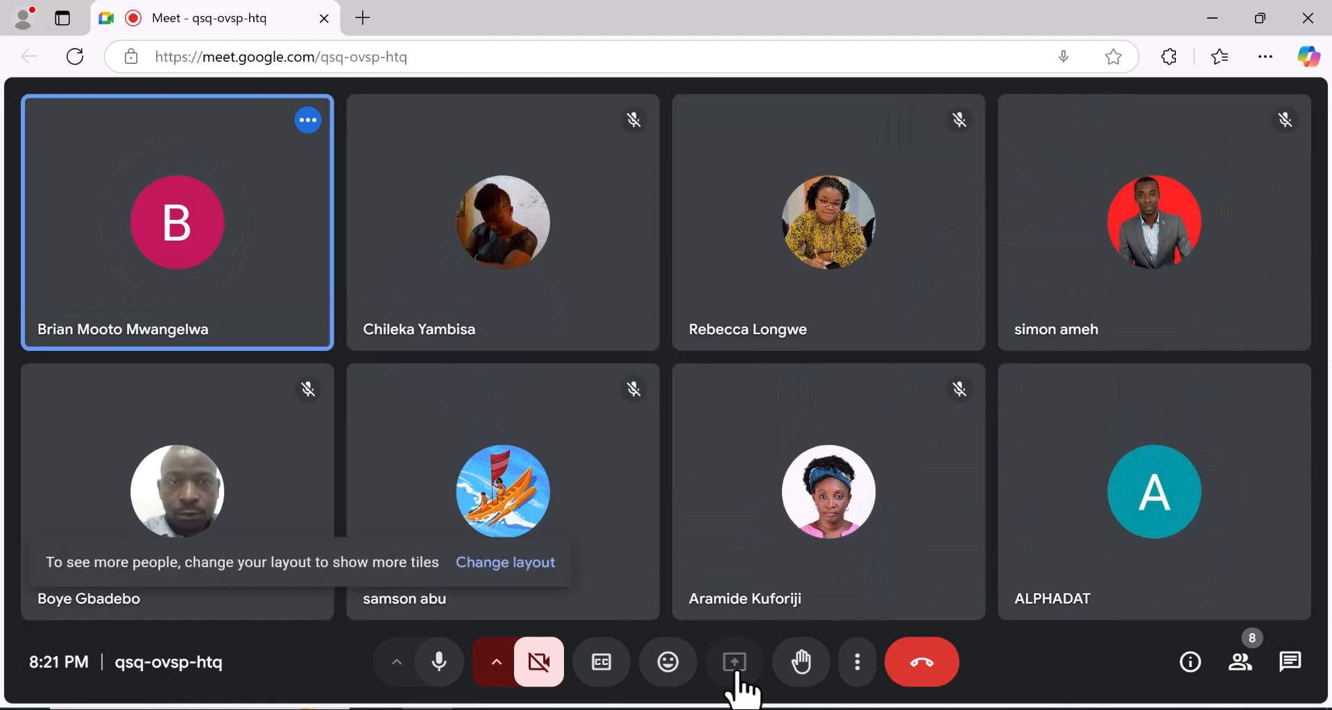
click(737, 676)
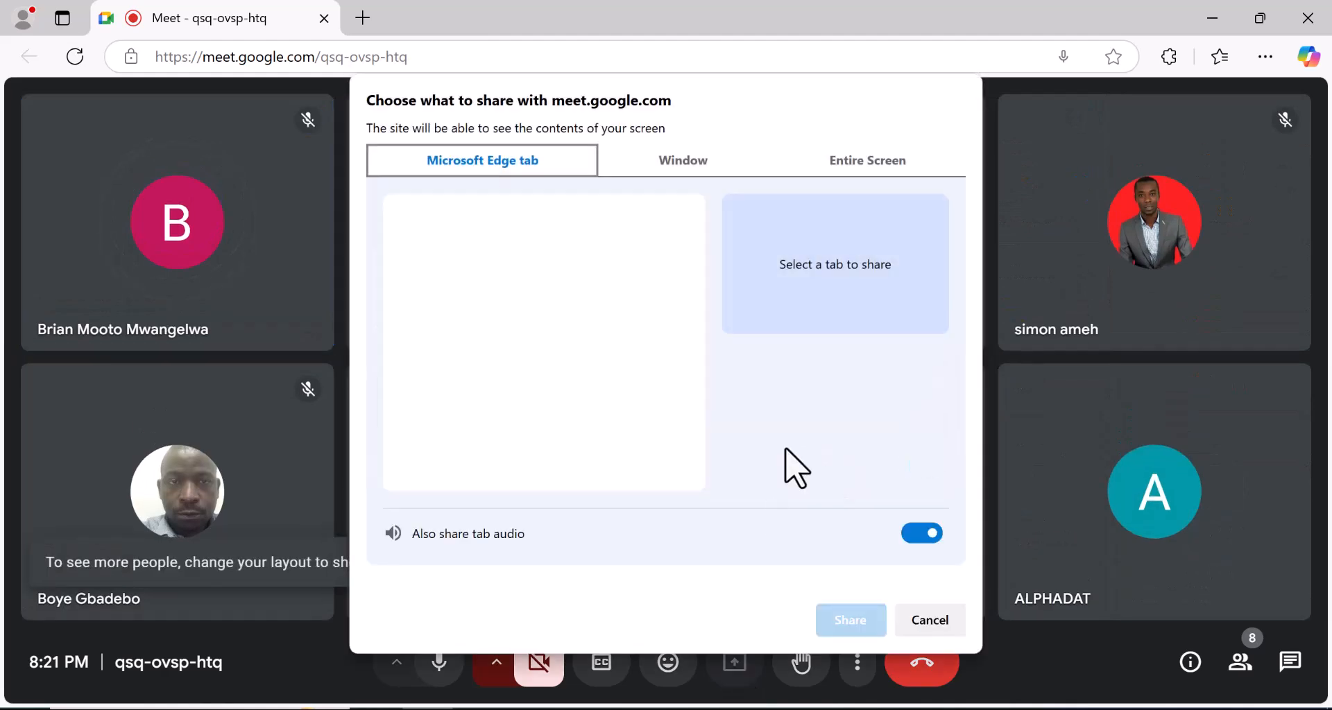
click(686, 165)
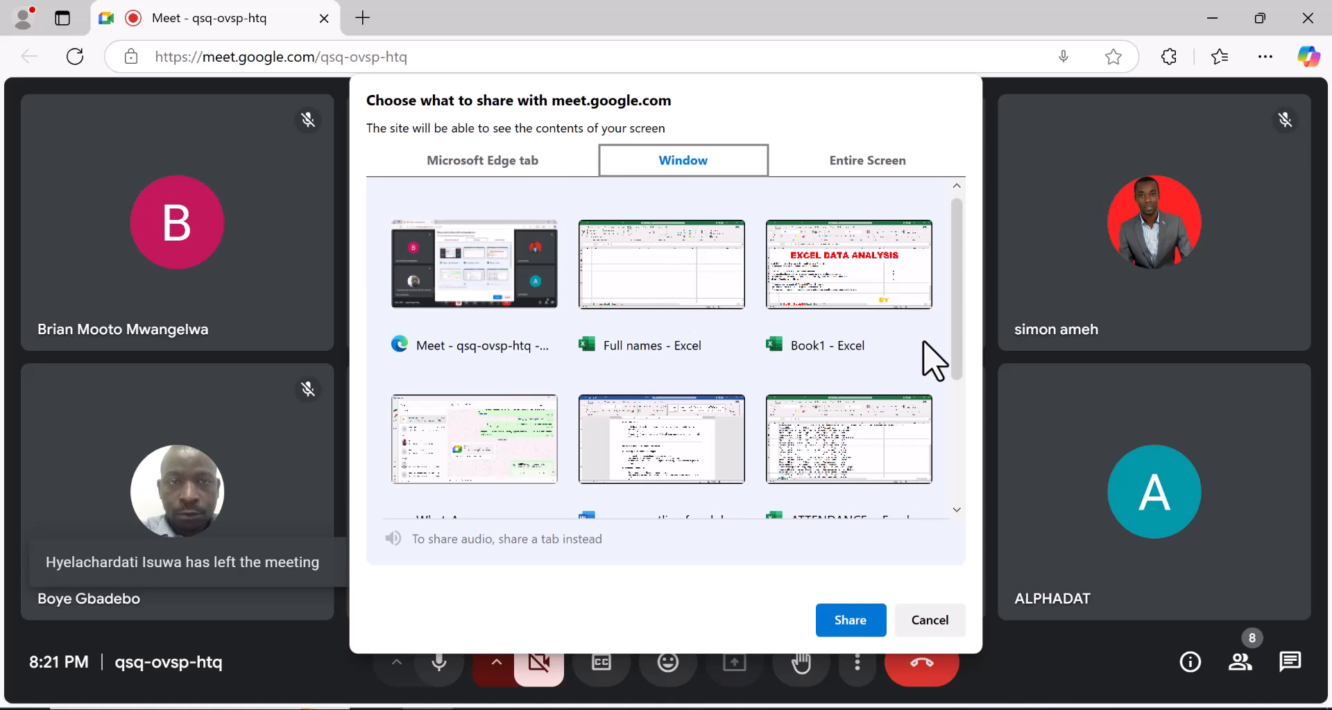
mouse_move(957, 358)
mouse_down()
mouse_move(942, 484)
mouse_move(946, 342)
mouse_up()
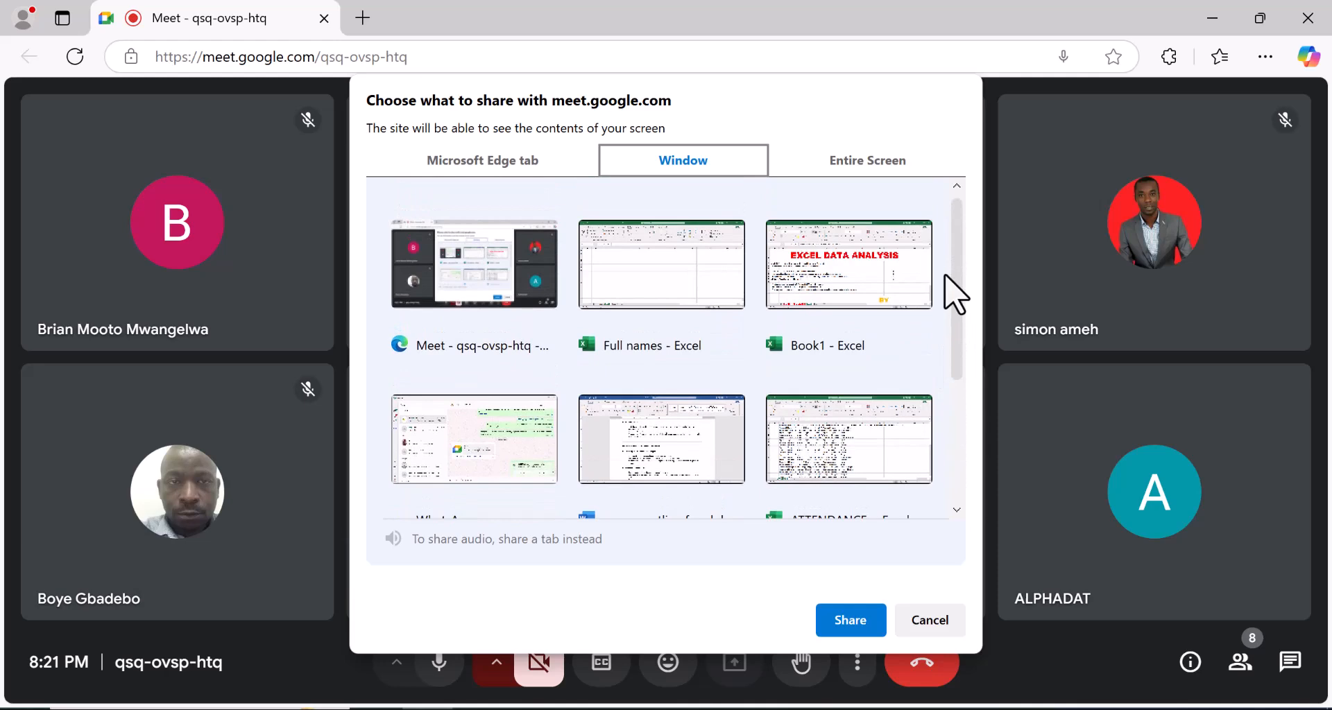
click(696, 272)
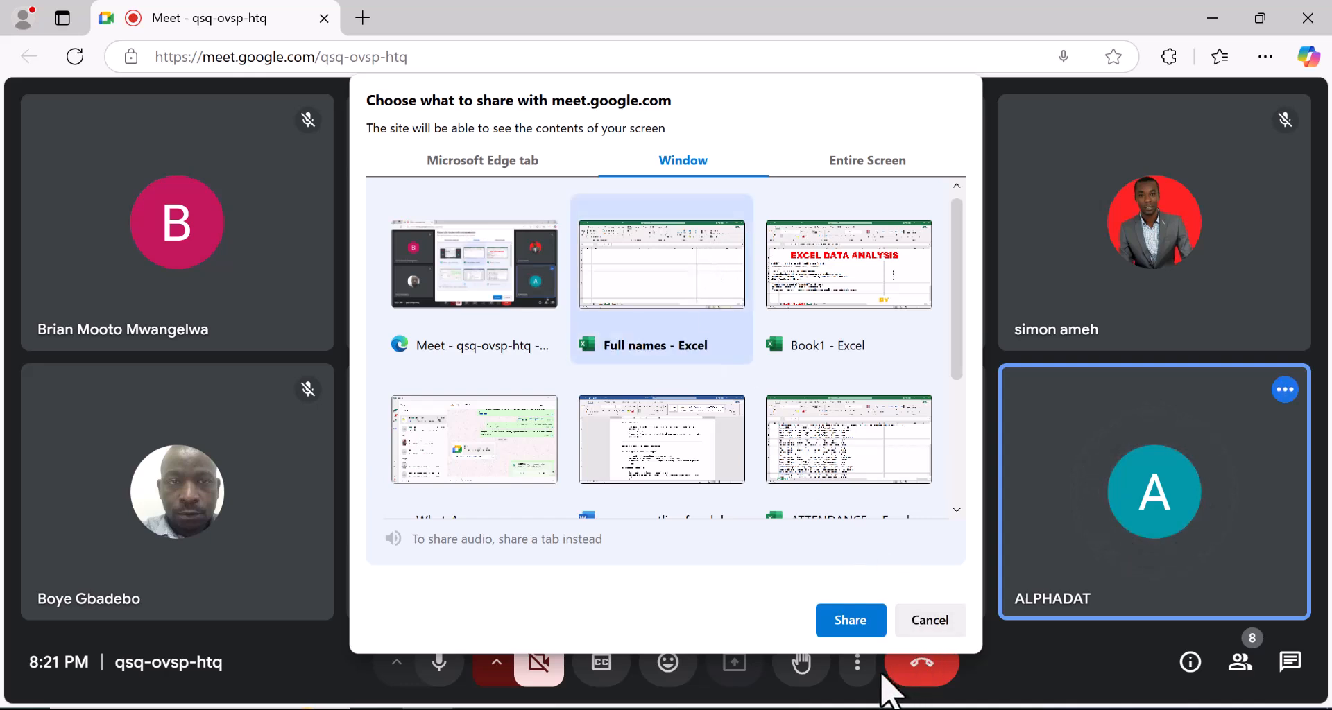
click(851, 619)
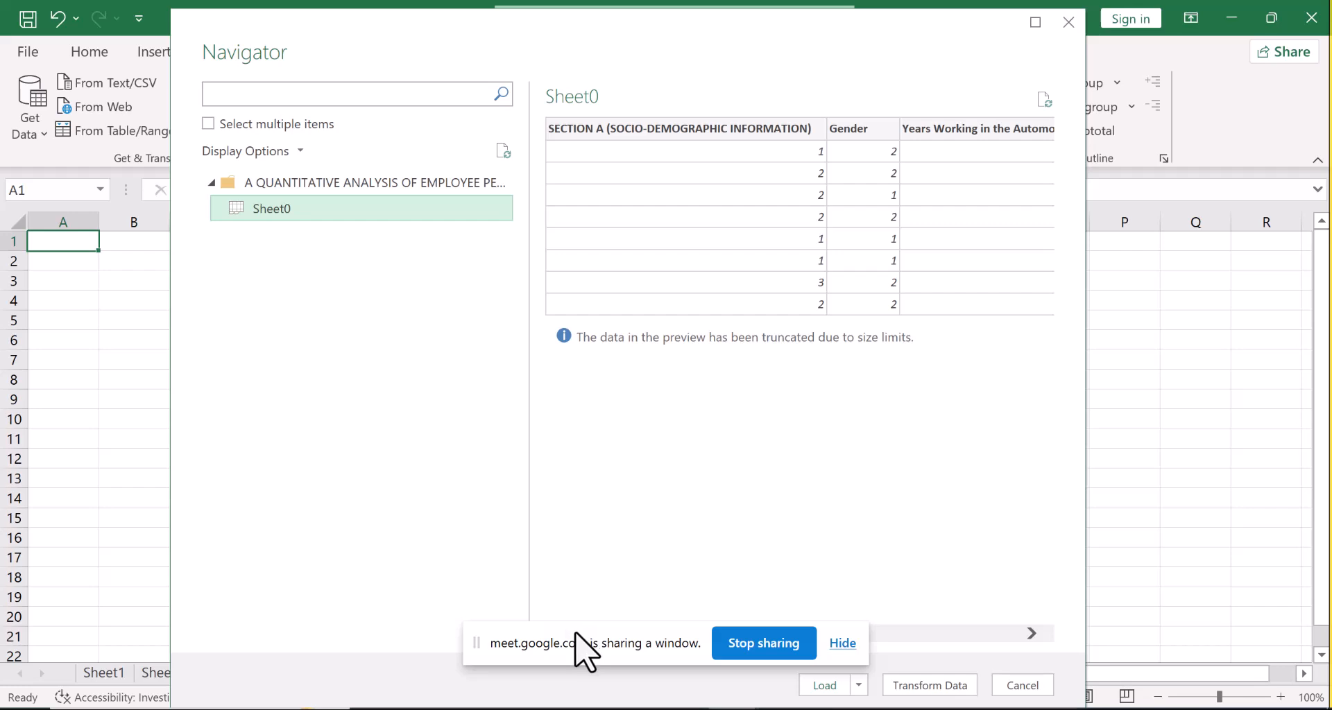
drag(578, 625, 515, 638)
drag(411, 584, 178, 649)
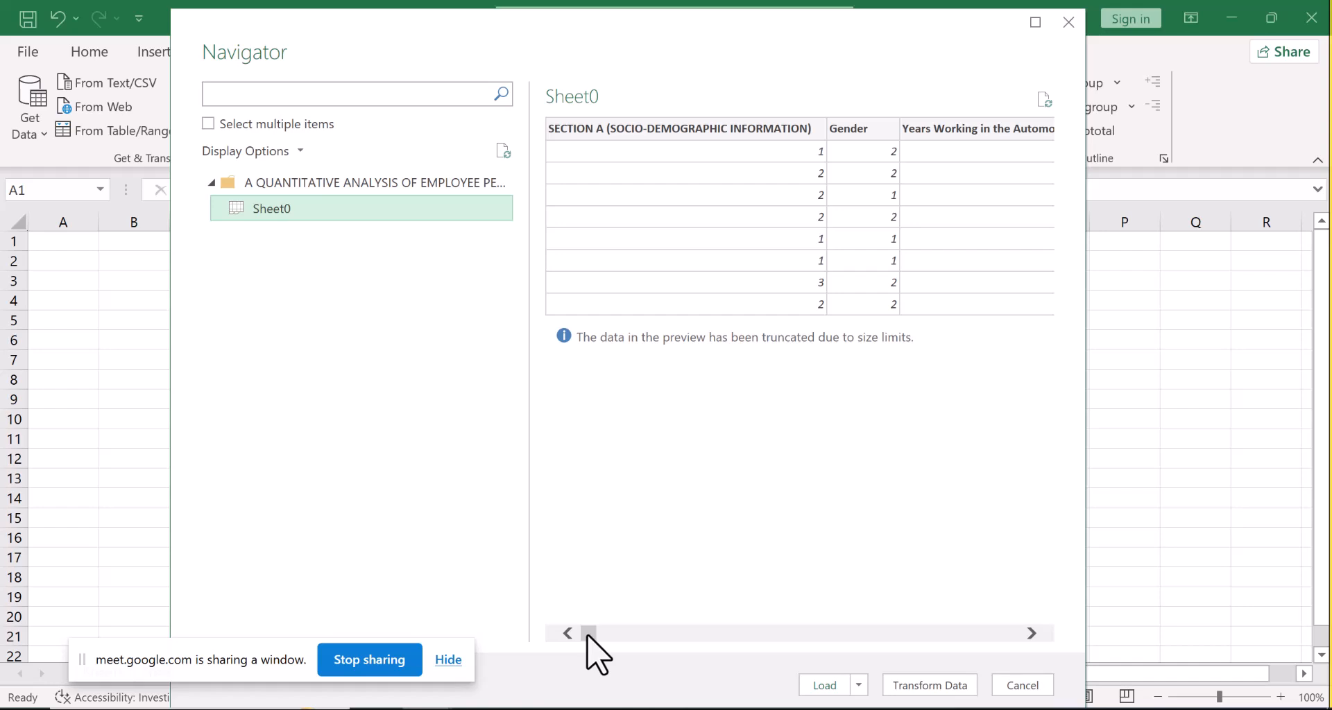
Step: Scroll the Navigator preview, then bring the File Explorer 'excel' folder window forward
drag(587, 635, 551, 655)
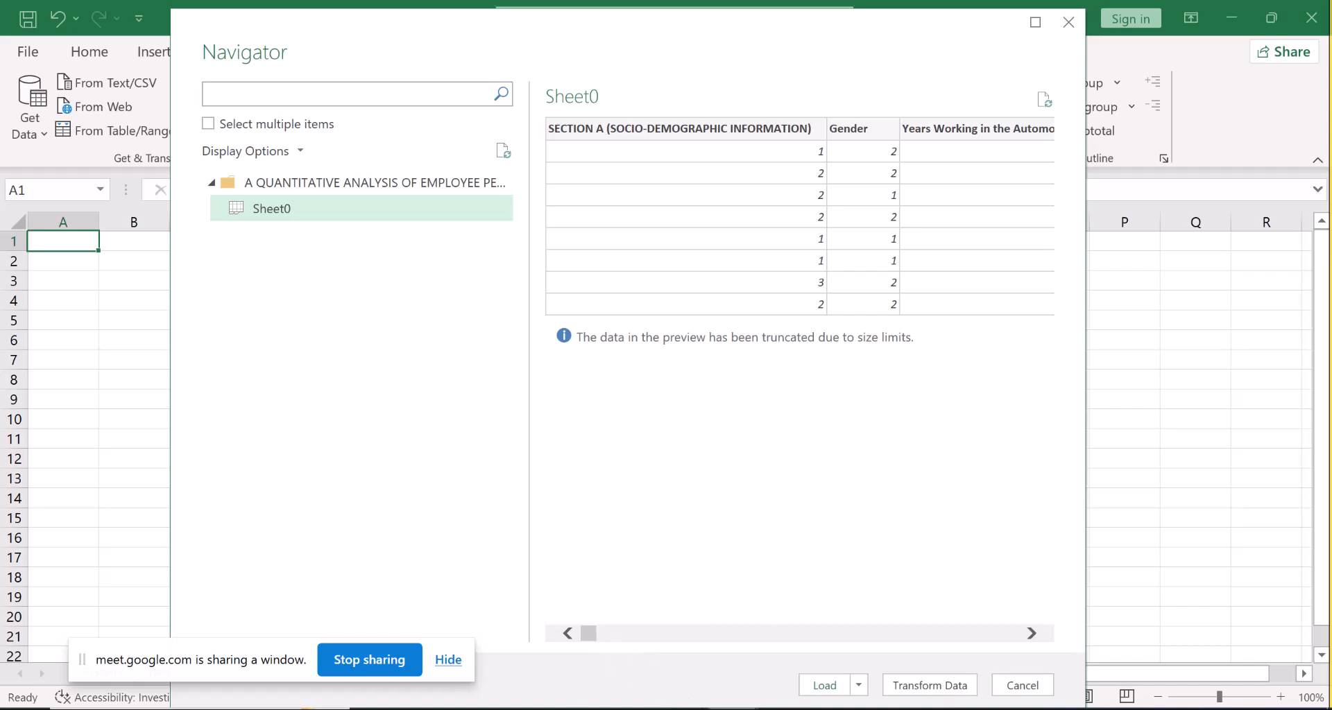
mouse_move(732, 709)
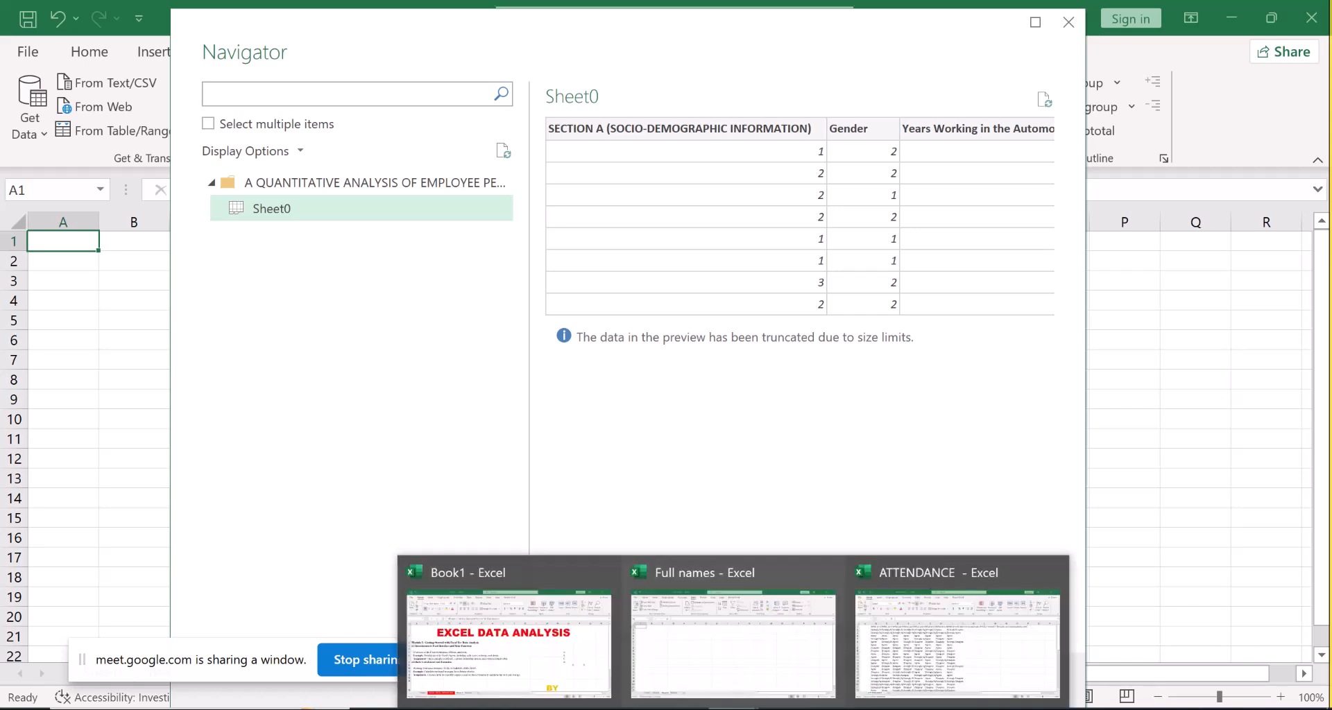
mouse_move(427, 708)
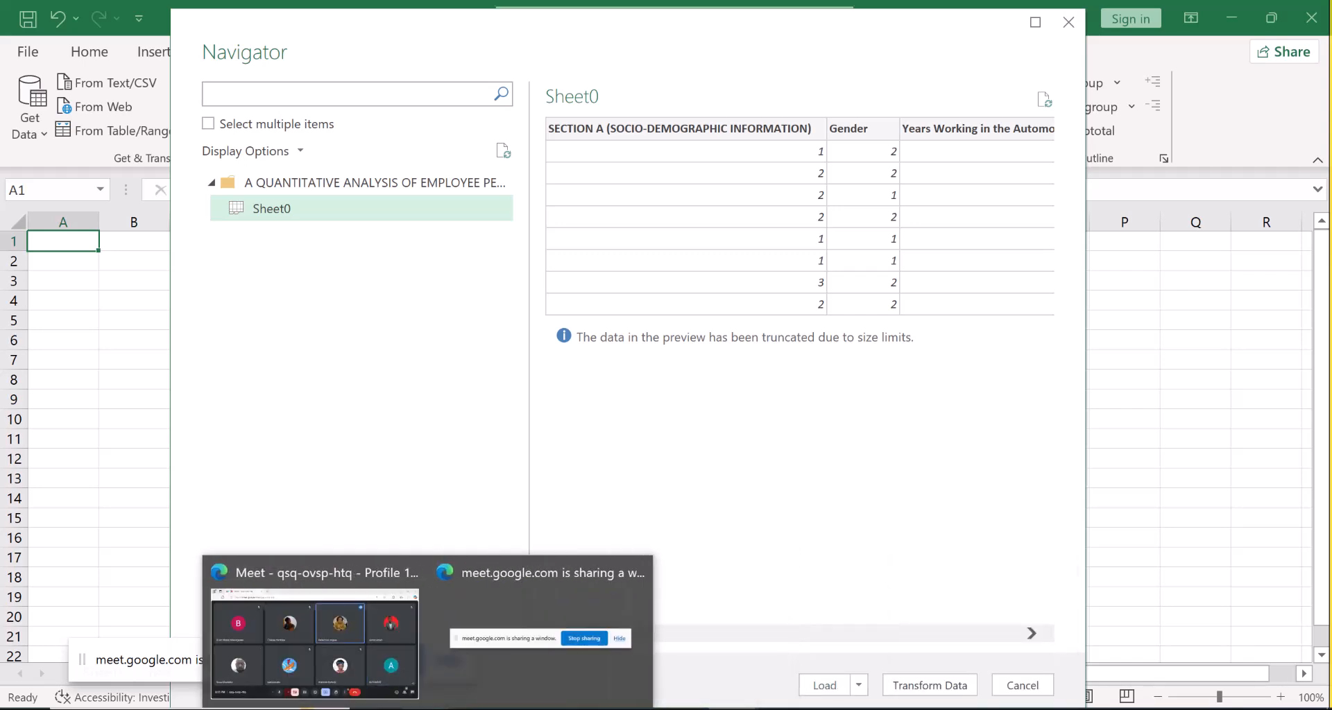
click(477, 709)
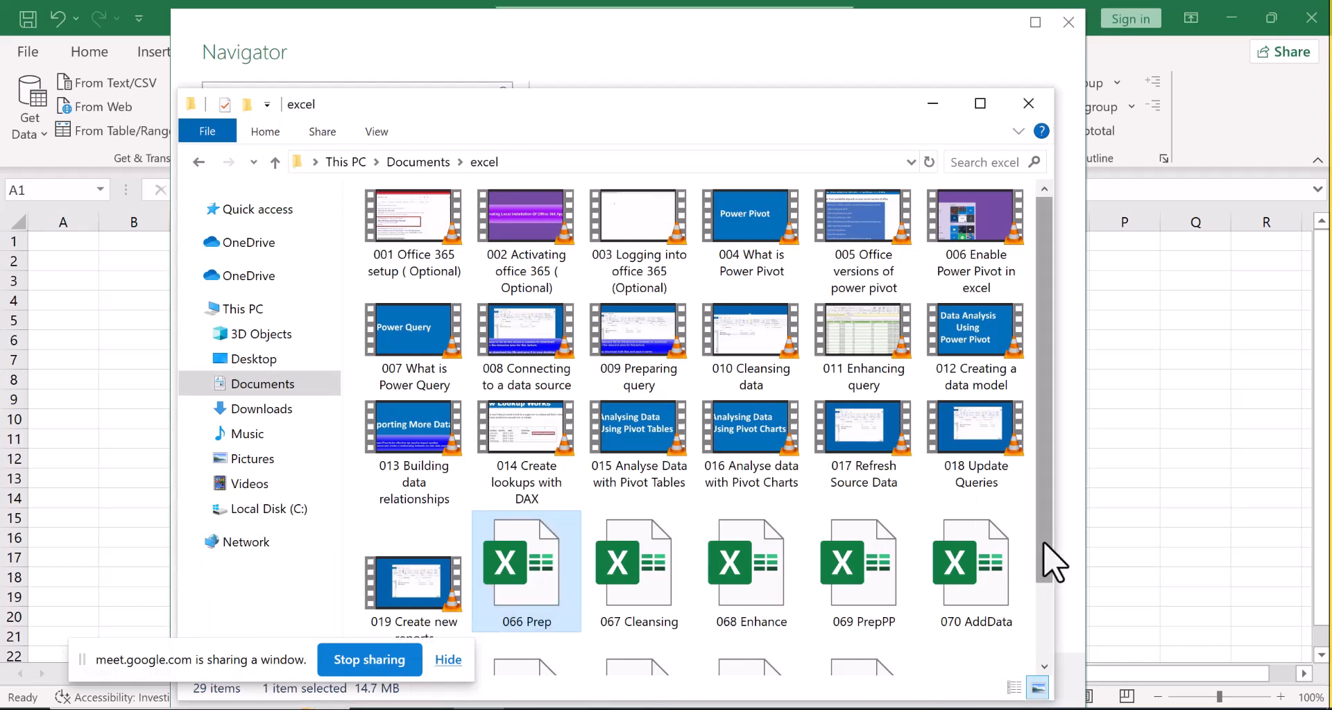
Step: Scroll the excel folder list, then return to Excel's Sheet0 Navigator preview
drag(1044, 543, 1027, 627)
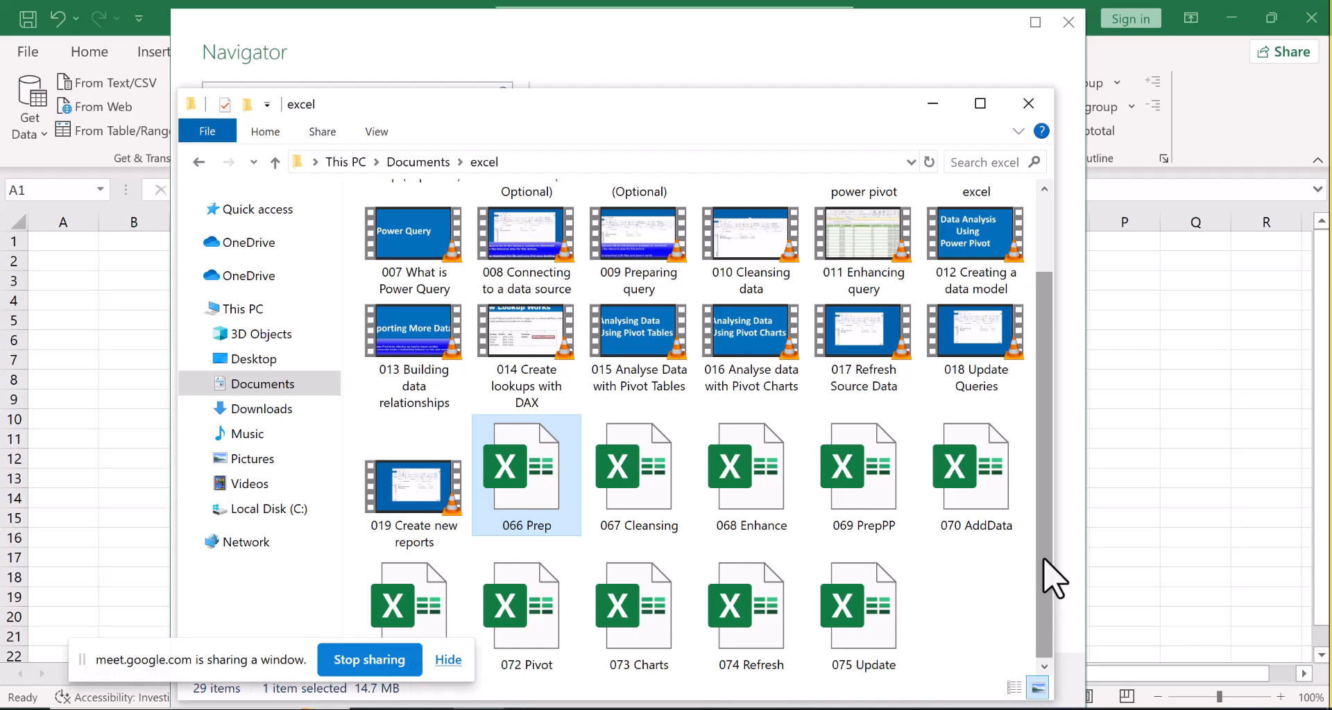
drag(1053, 579, 1046, 477)
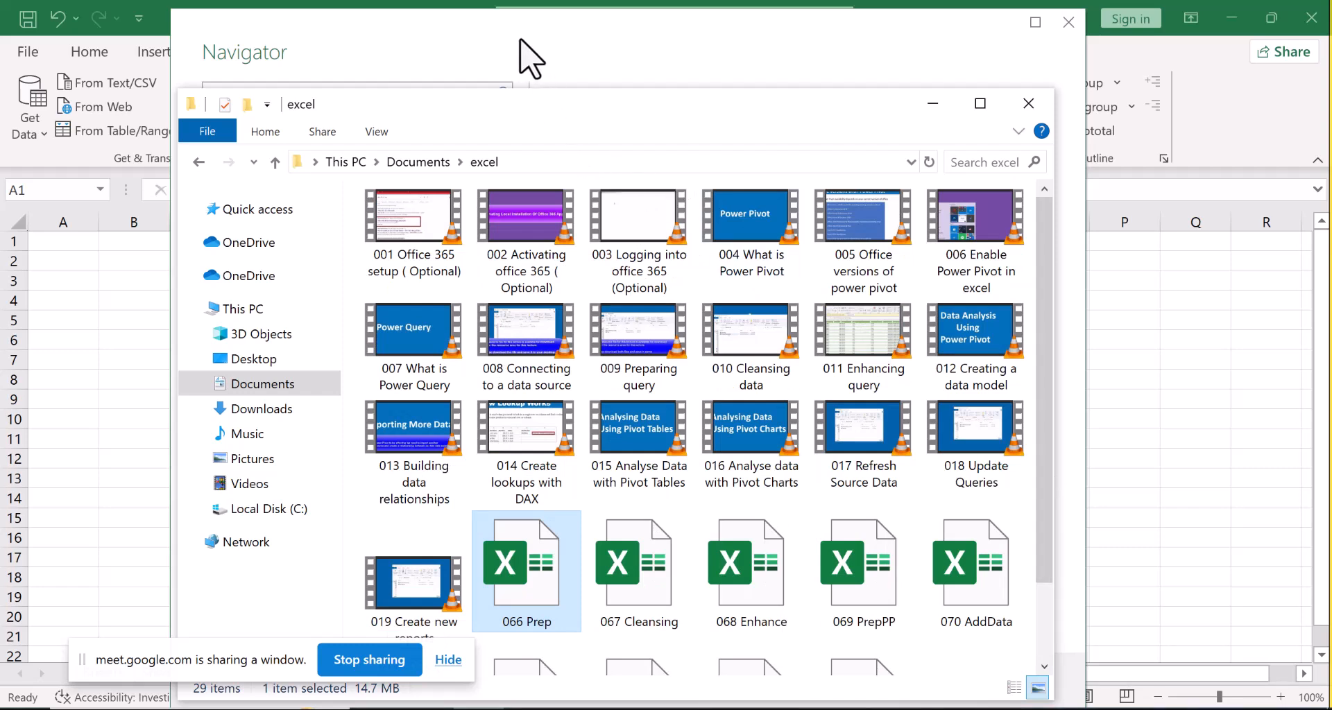
click(496, 48)
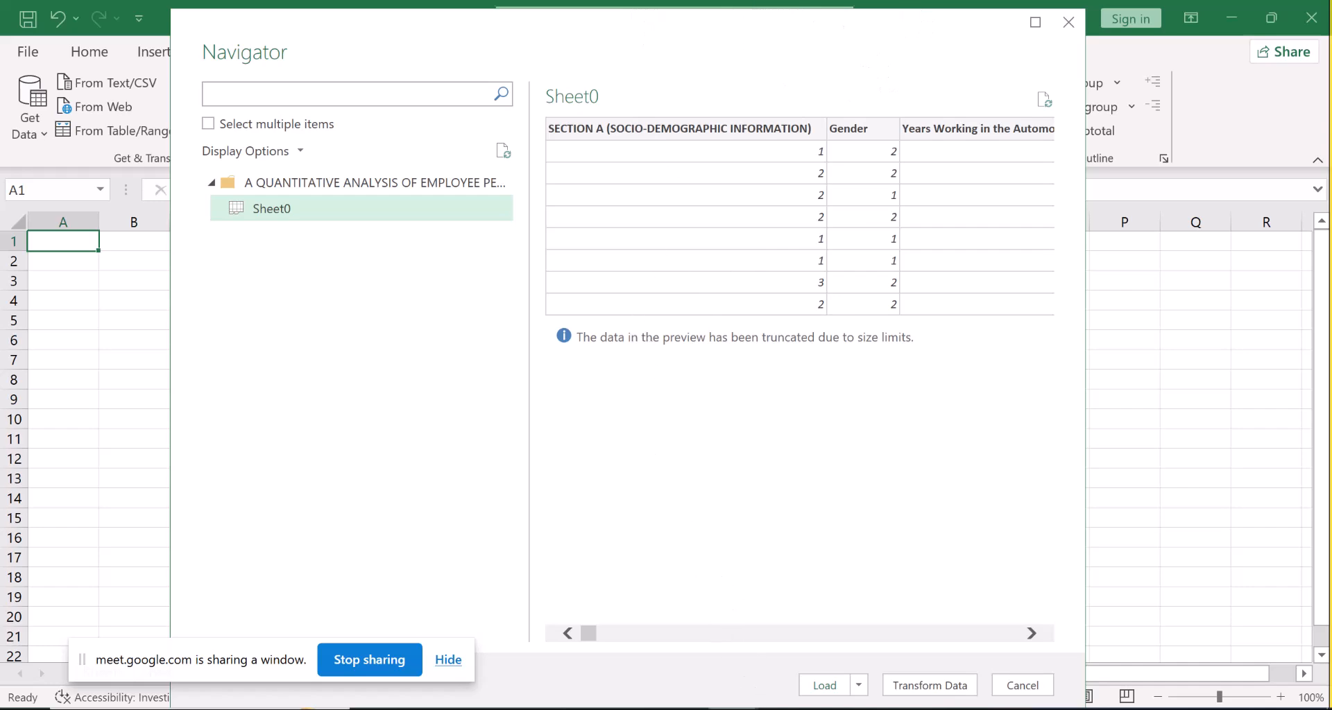
mouse_move(732, 709)
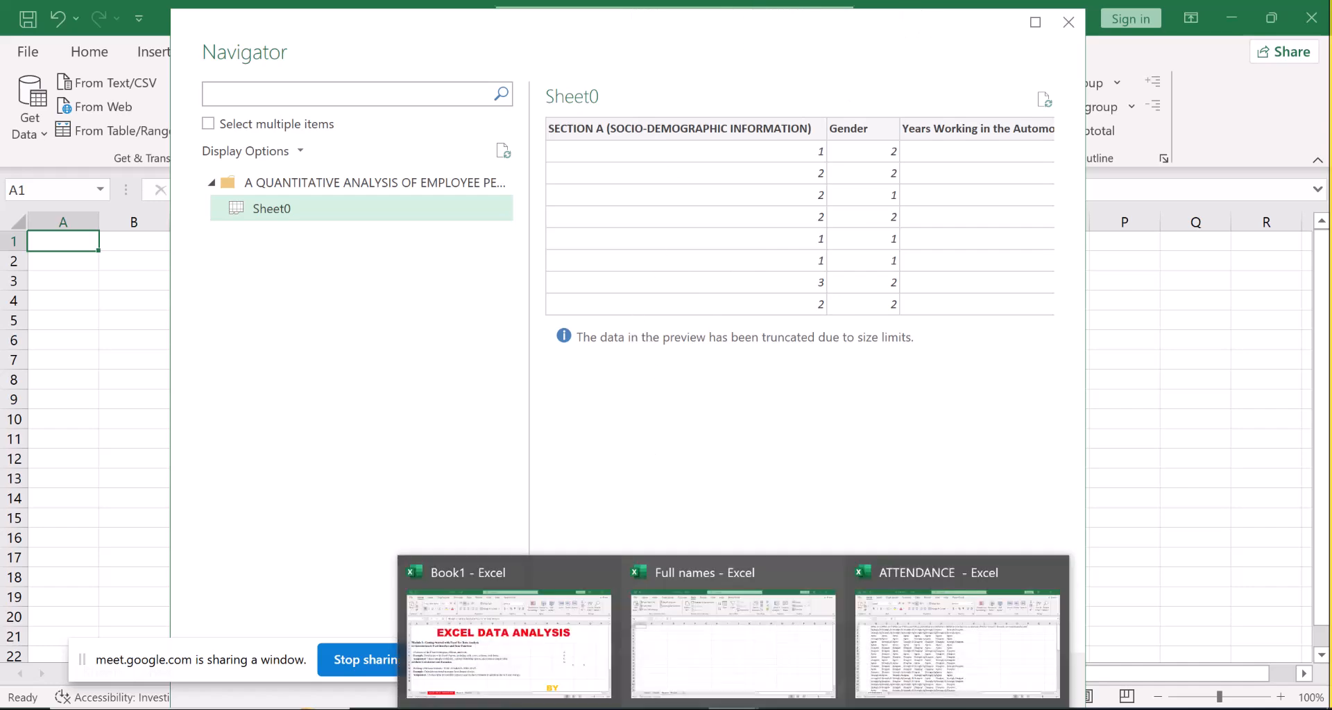
mouse_move(867, 683)
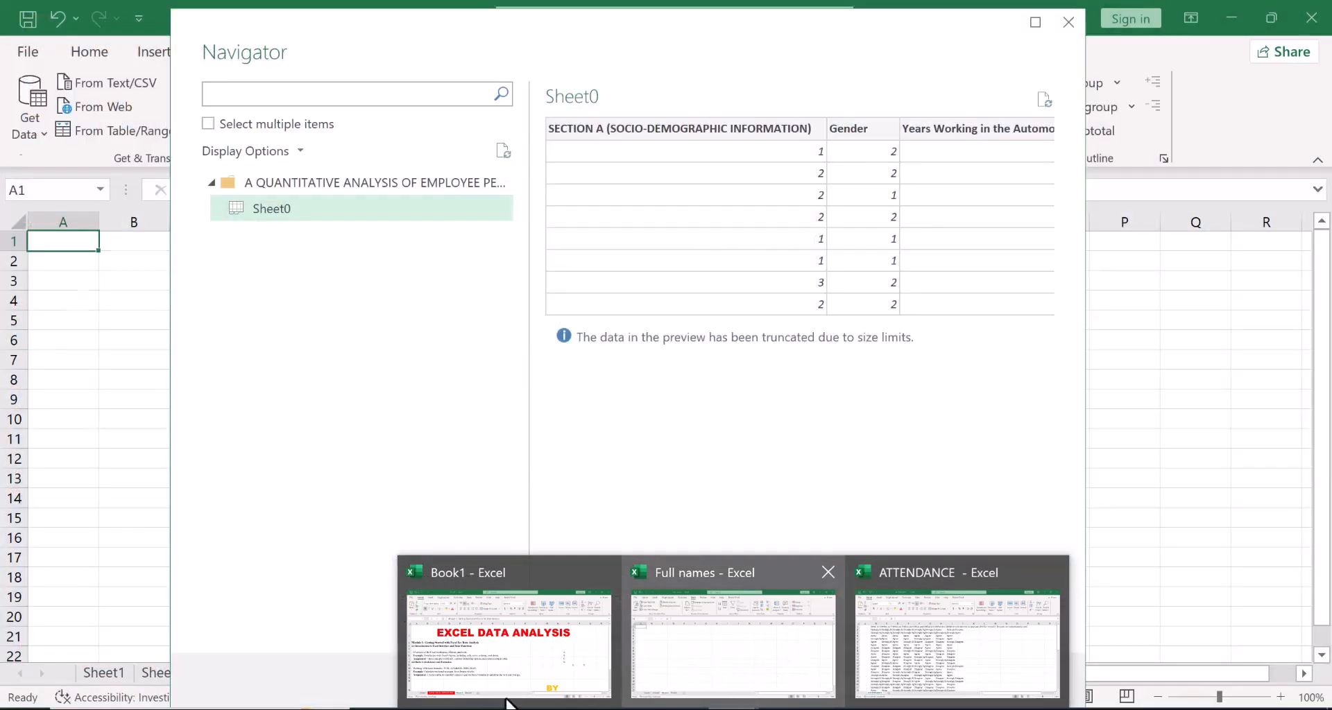
Step: Load Sheet0 from the Navigator into the workbook as a table
mouse_move(478, 708)
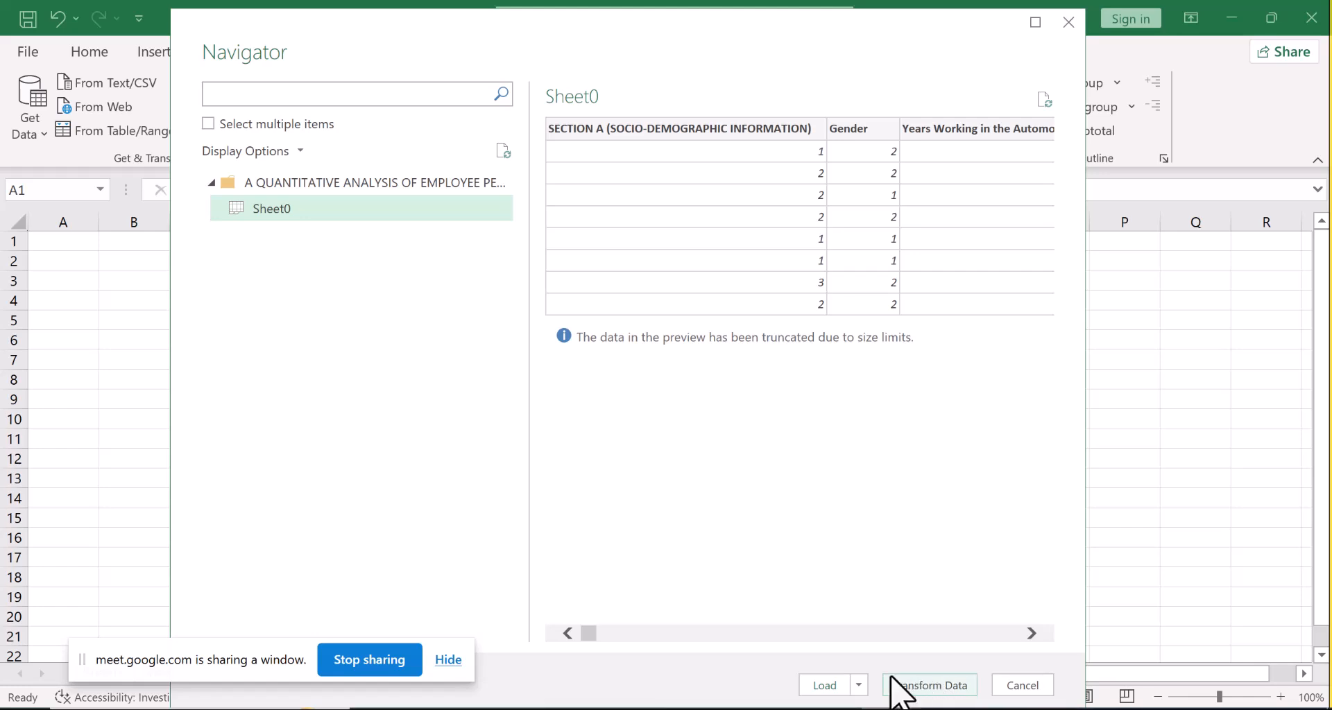
click(825, 685)
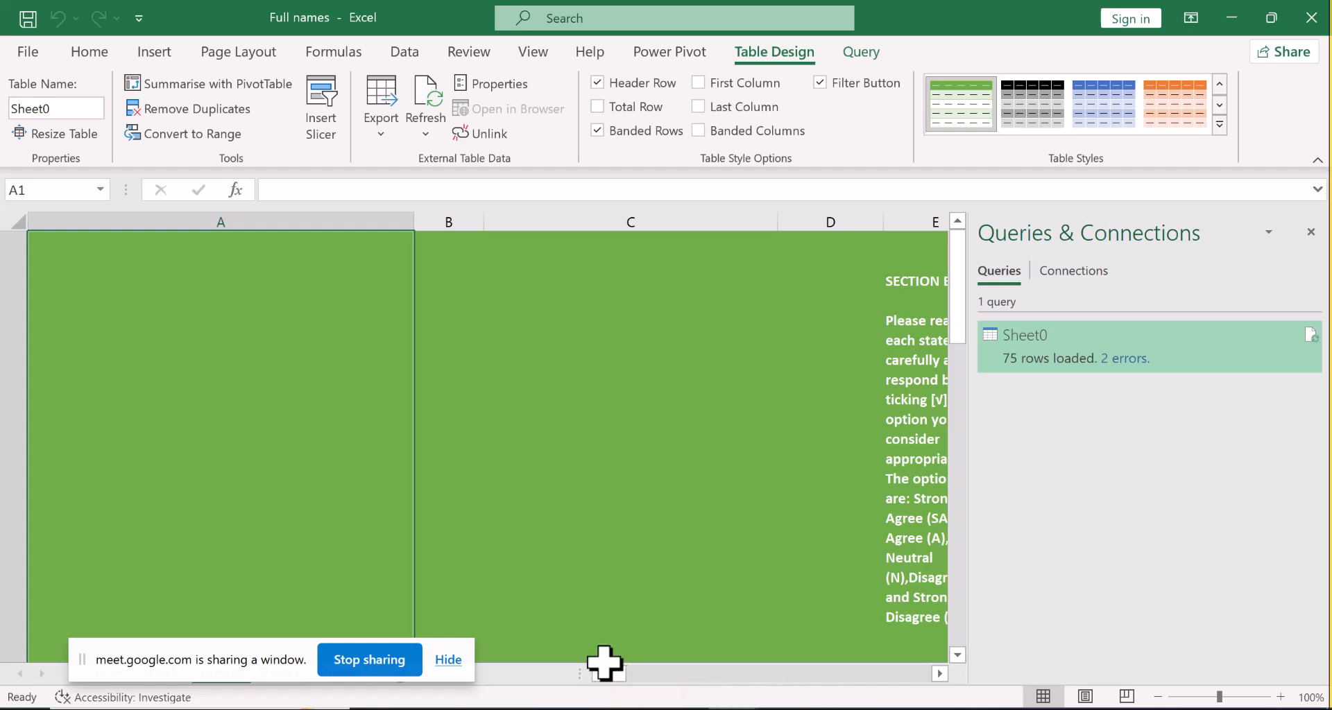
Step: Scroll through the Sheet0 table to view the coded SECTION B, Research Q 1 and Research Q 2 columns
mouse_move(617, 672)
mouse_down()
mouse_move(657, 675)
mouse_move(633, 676)
mouse_up()
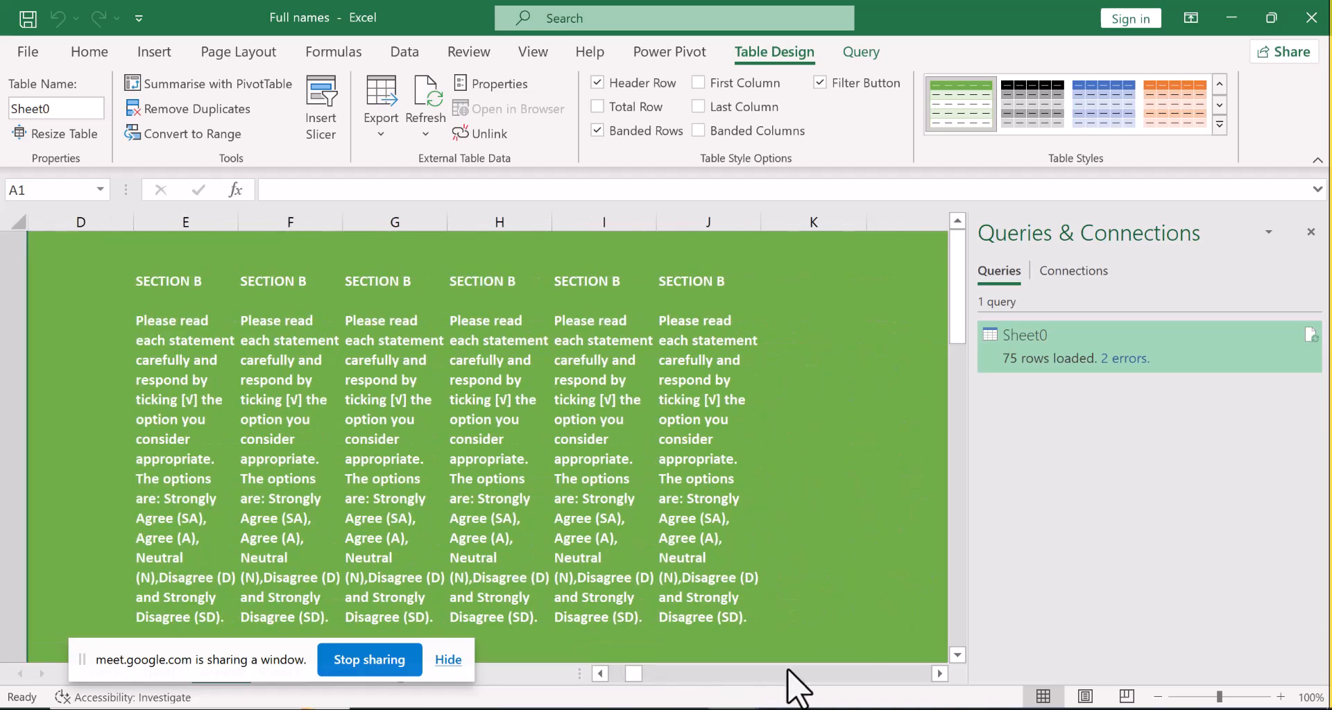
click(957, 654)
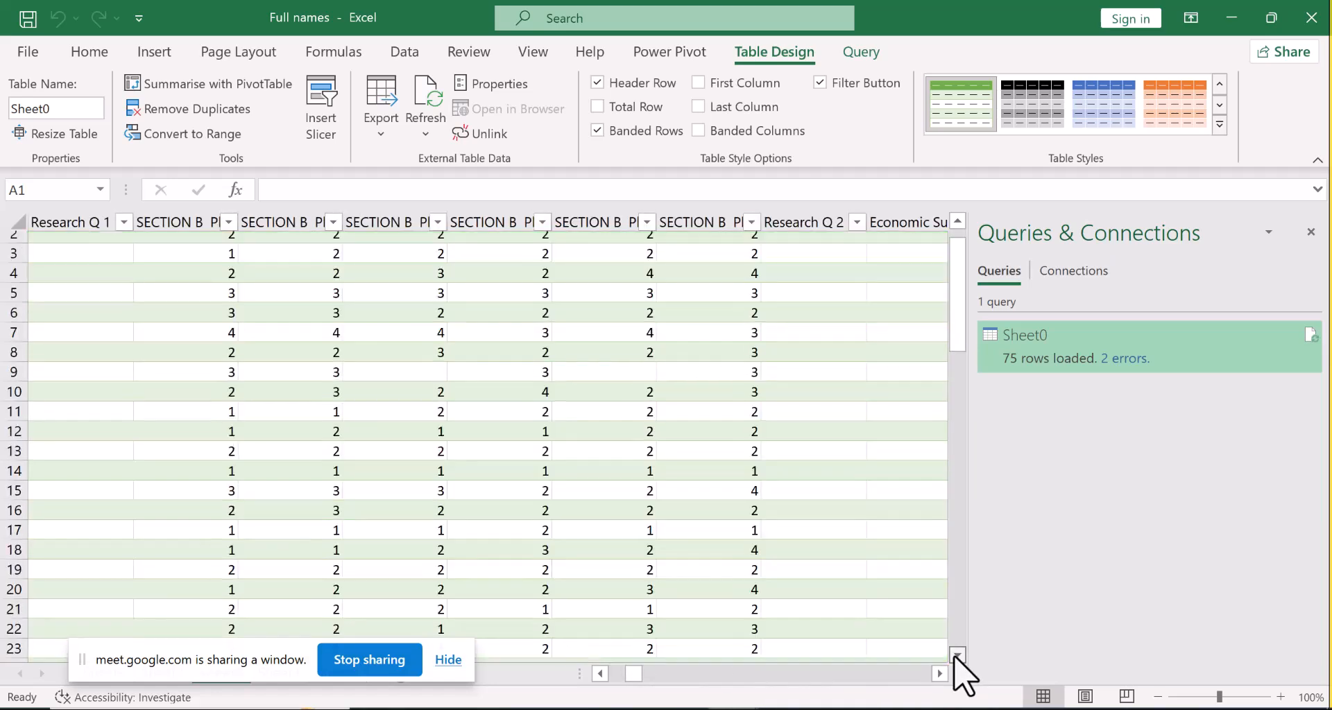
click(957, 654)
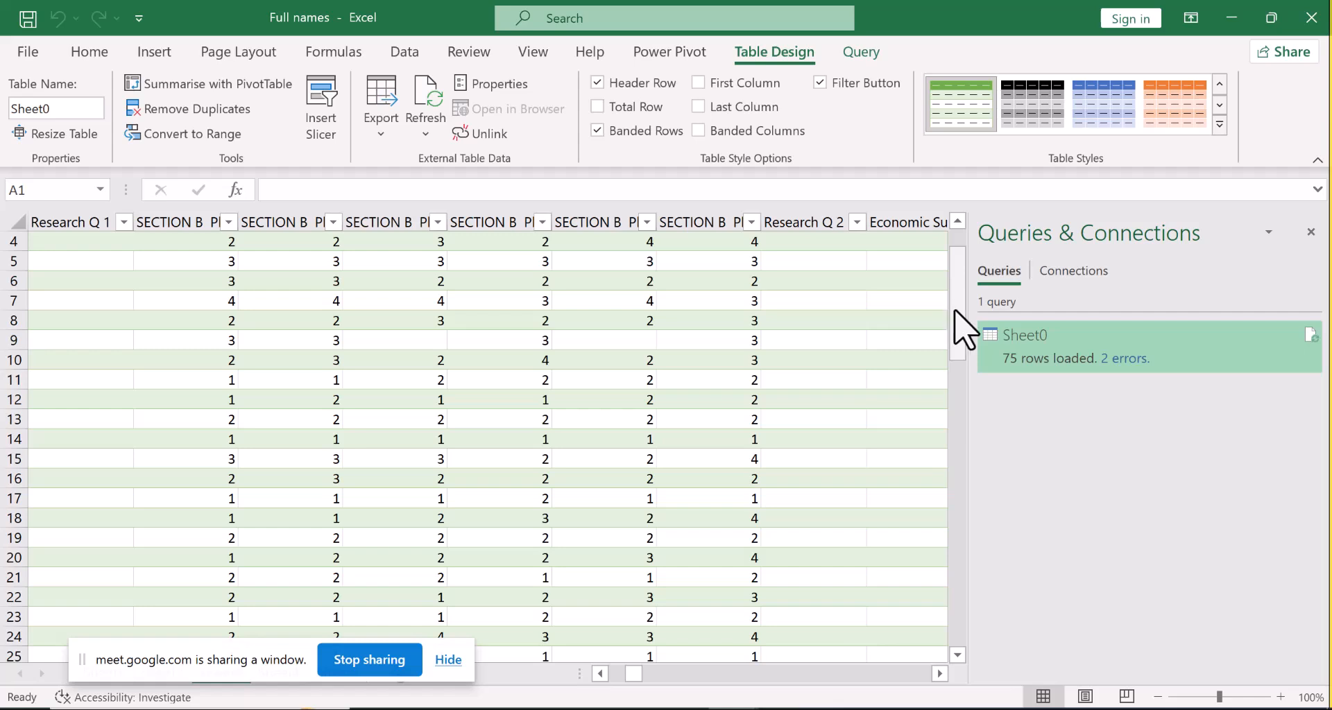
drag(955, 310, 958, 348)
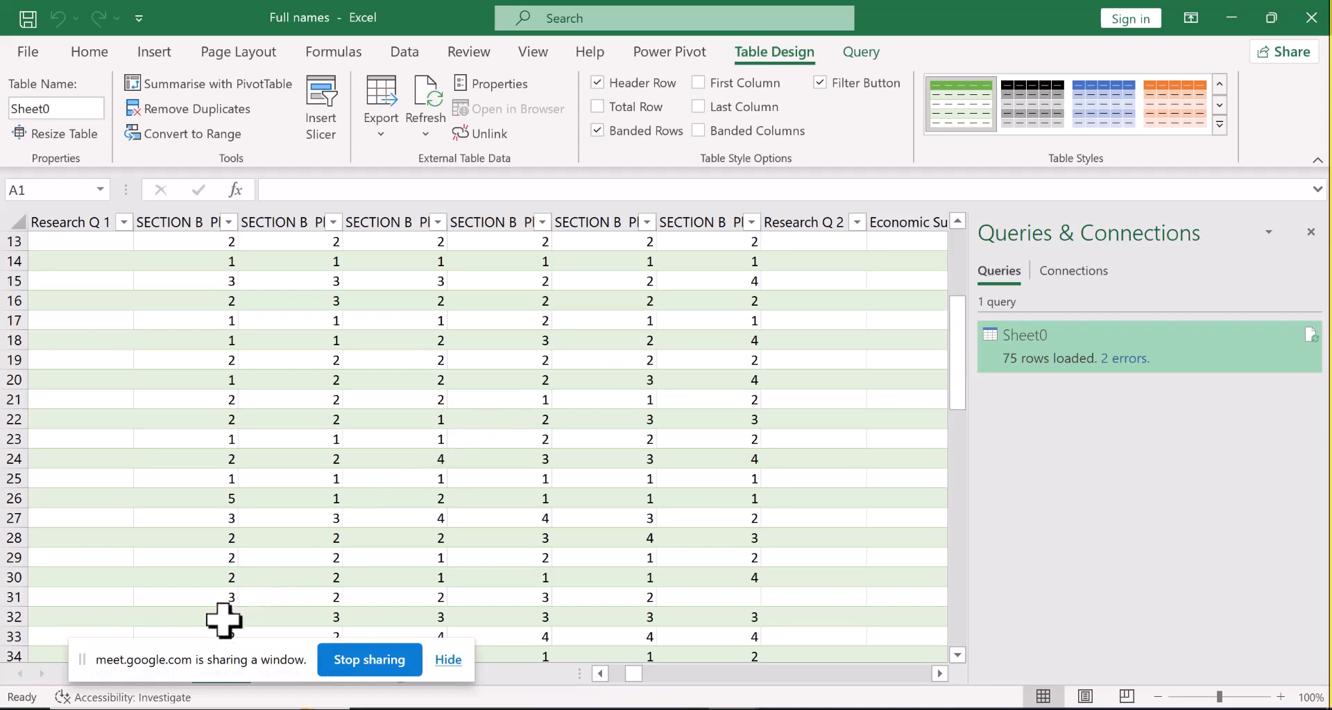
drag(196, 648, 354, 501)
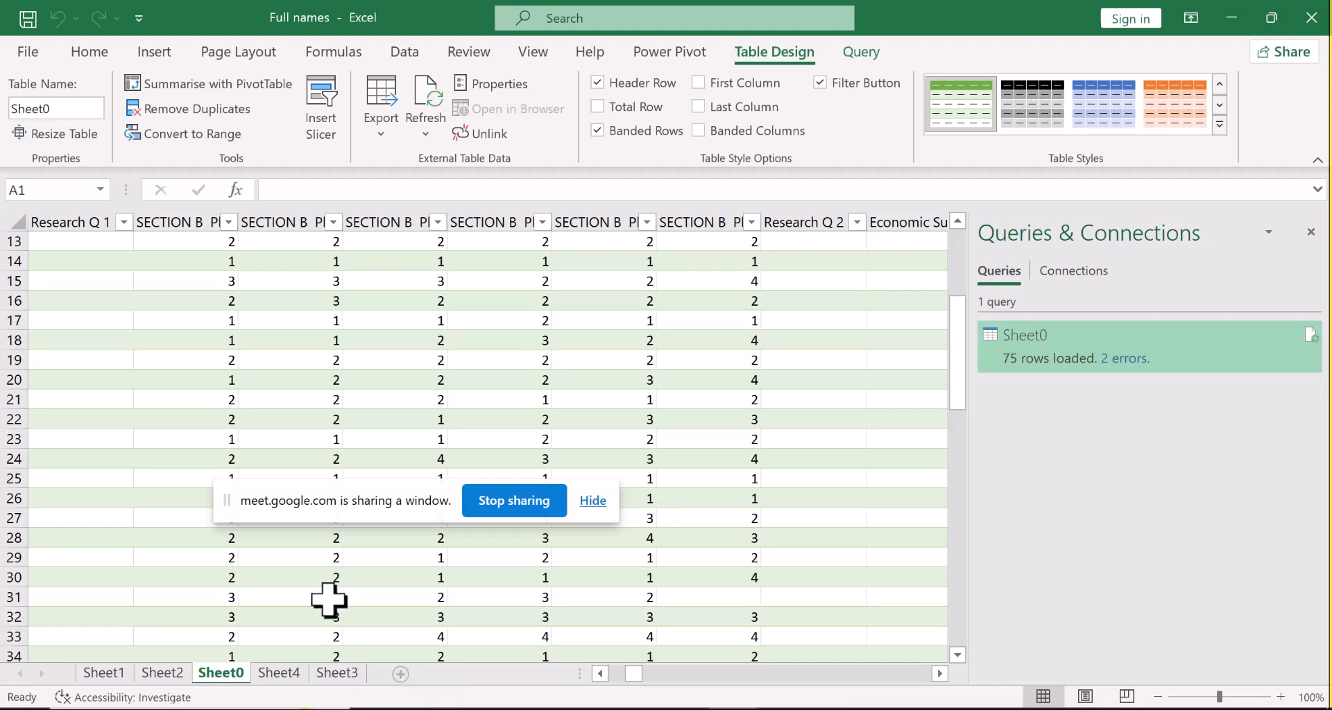
Step: Add a new sheet and enter the heading 'Full Name' in A1
click(400, 674)
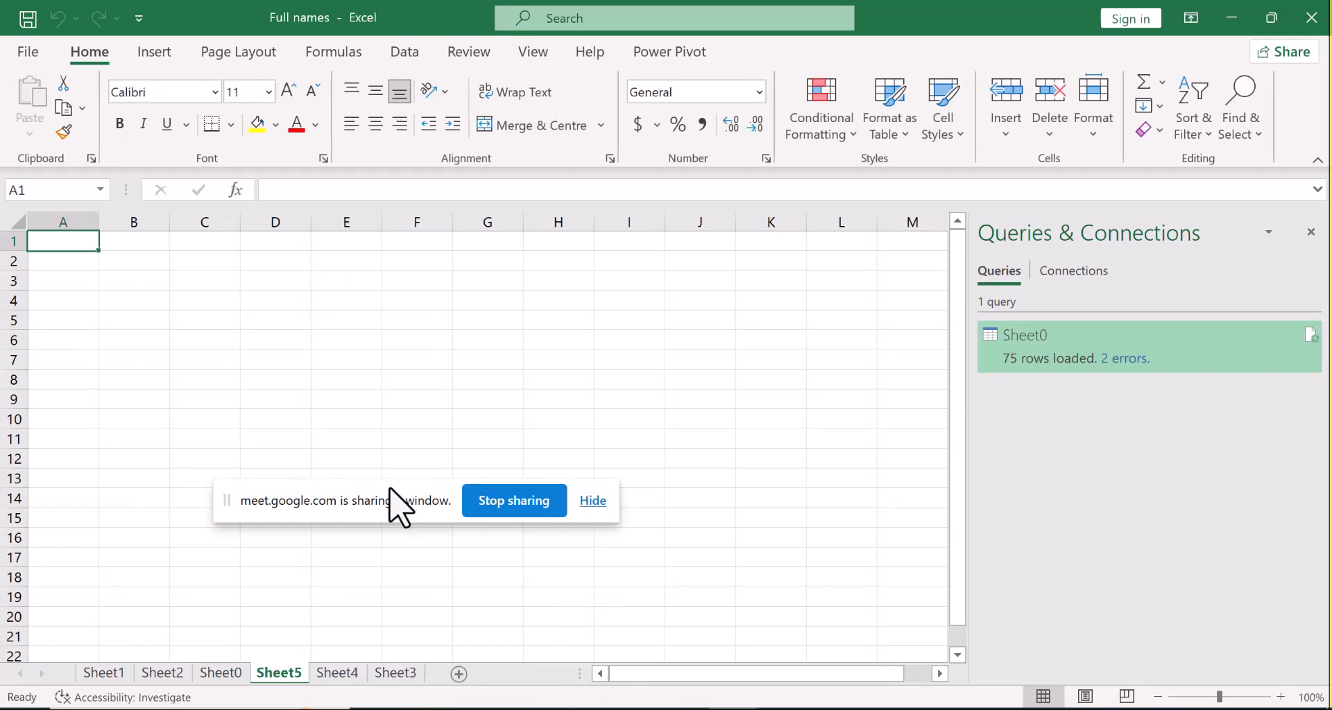
drag(390, 489, 1040, 666)
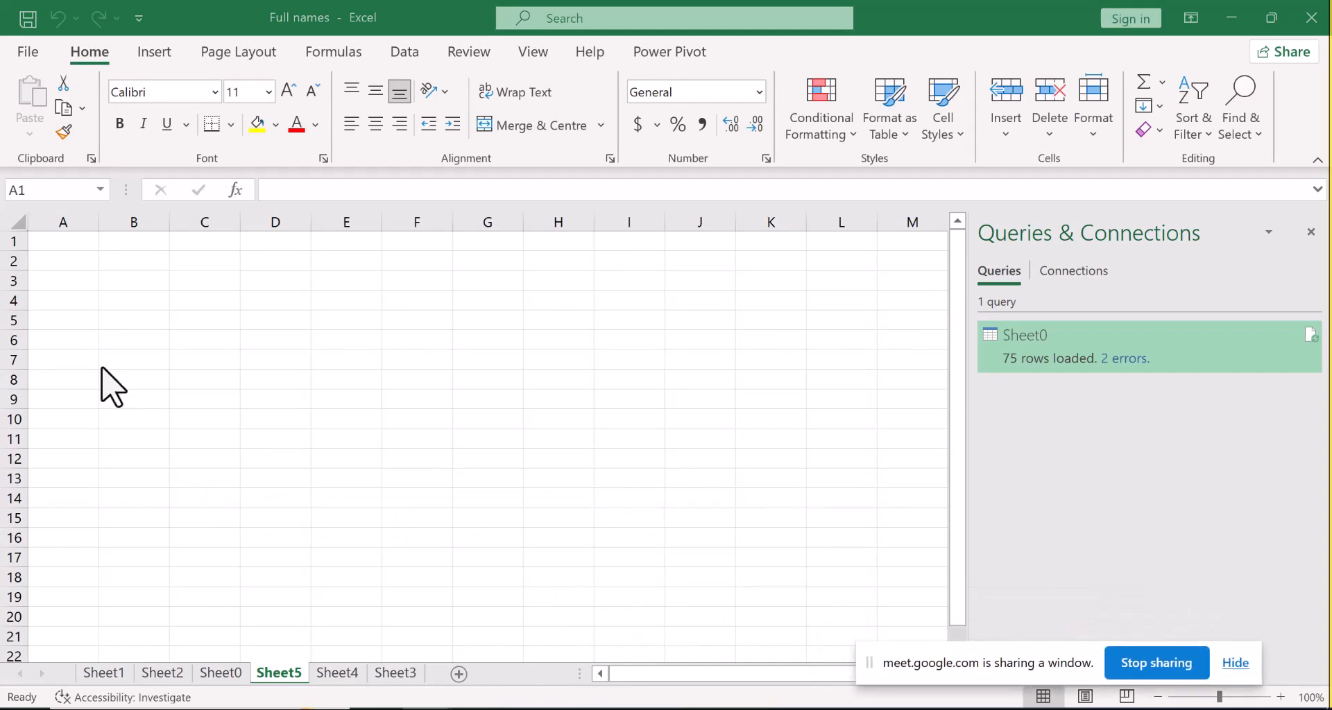
click(70, 239)
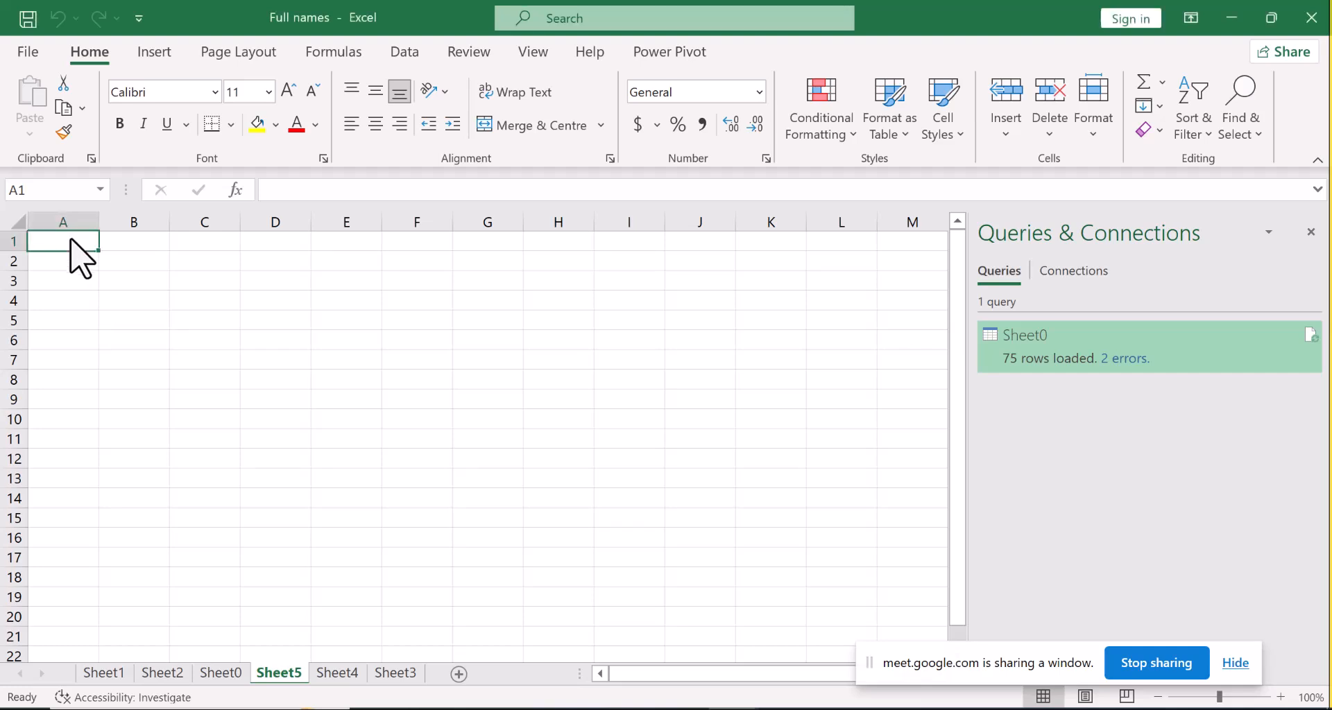
text(FuLL)
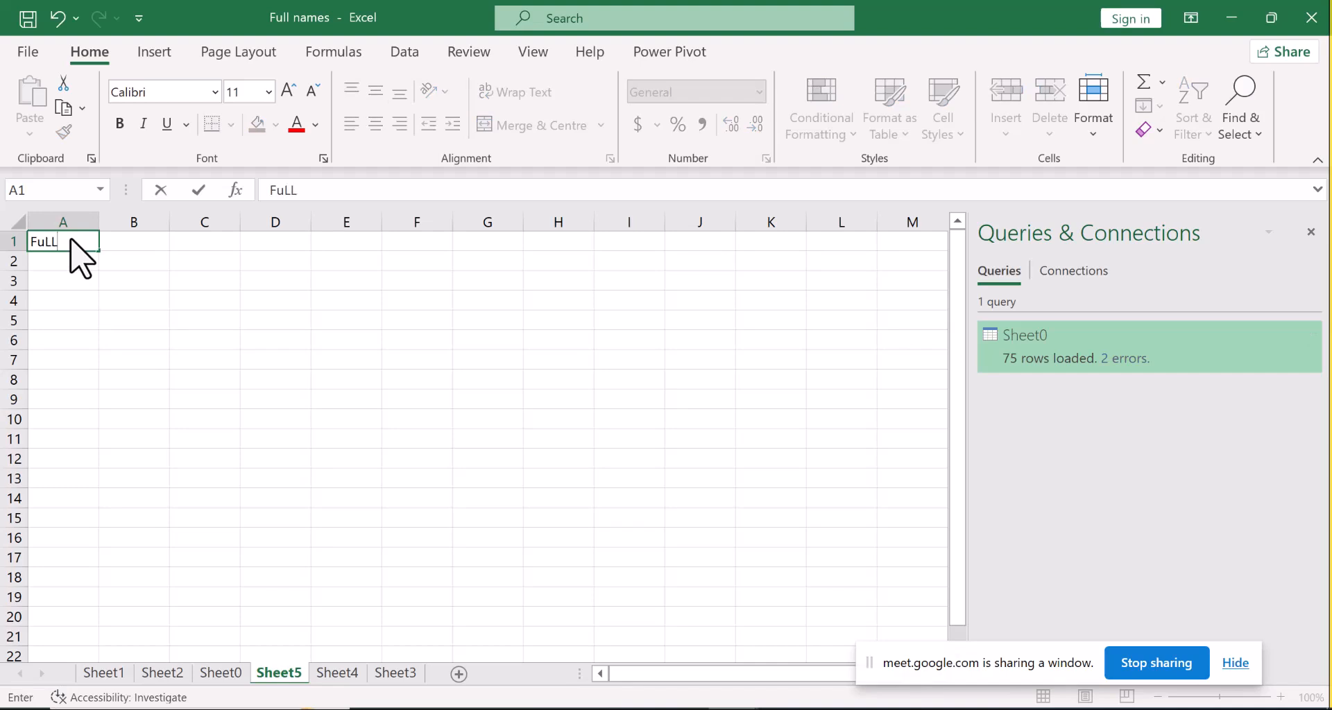
key(BackSpace)
key(BackSpace)
key(BackSpace)
text(ull Name)
key(Tab)
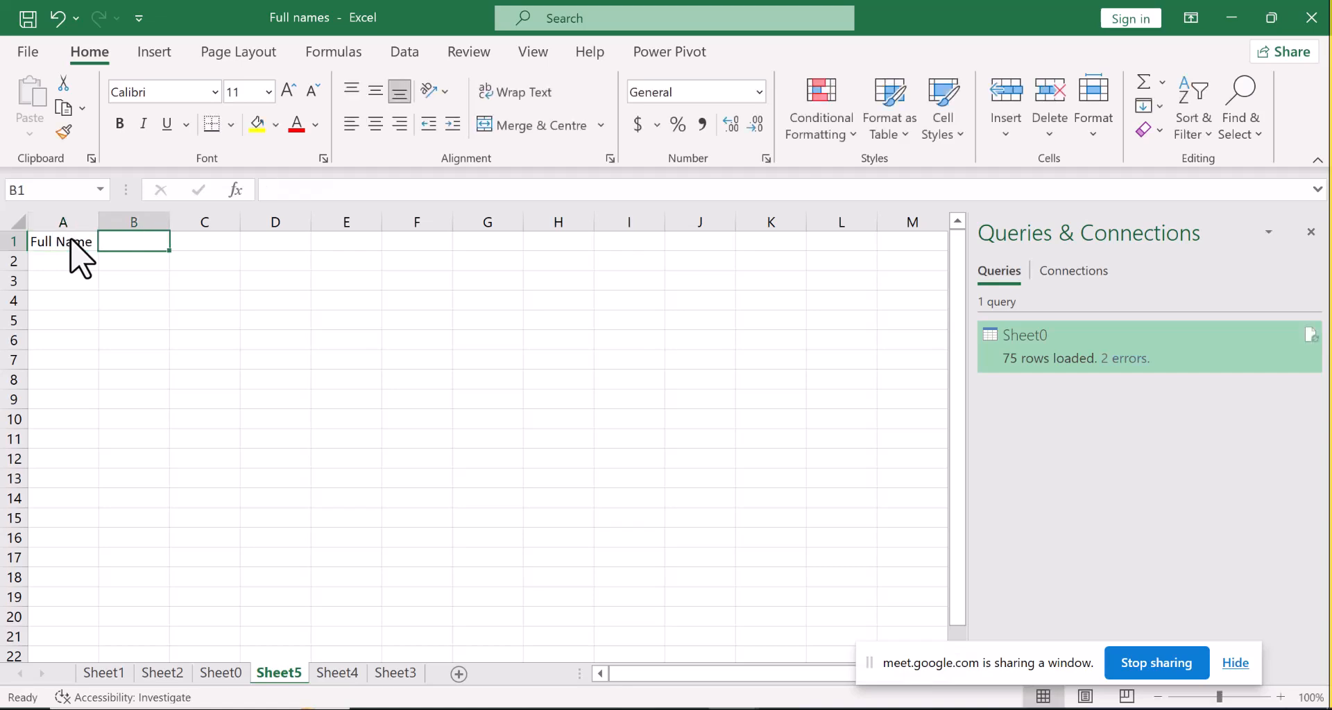
Step: Enter the headings Test, Exam, Total and Grade in B1 through E1
text(Test)
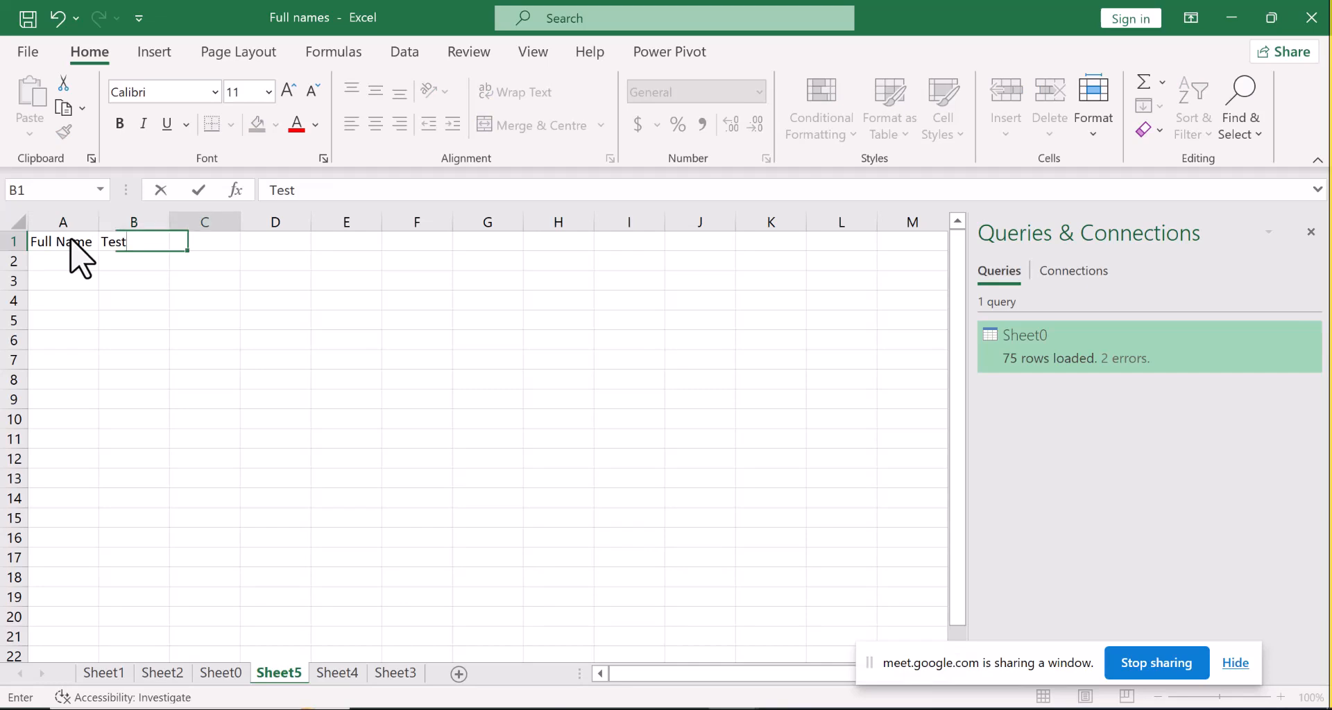
key(Tab)
text(Rexam)
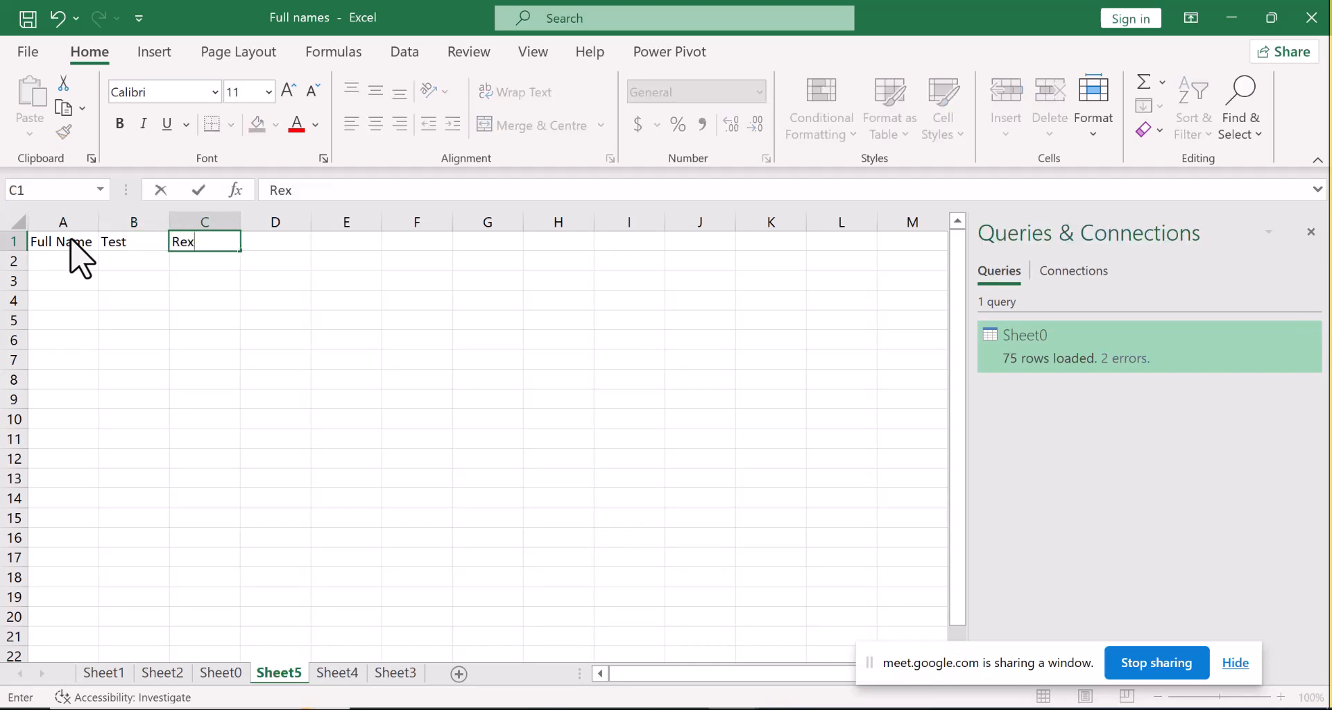
key(BackSpace)
key(BackSpace)
key(BackSpace)
key(BackSpace)
key(BackSpace)
text(Exam)
key(Tab)
text(Total)
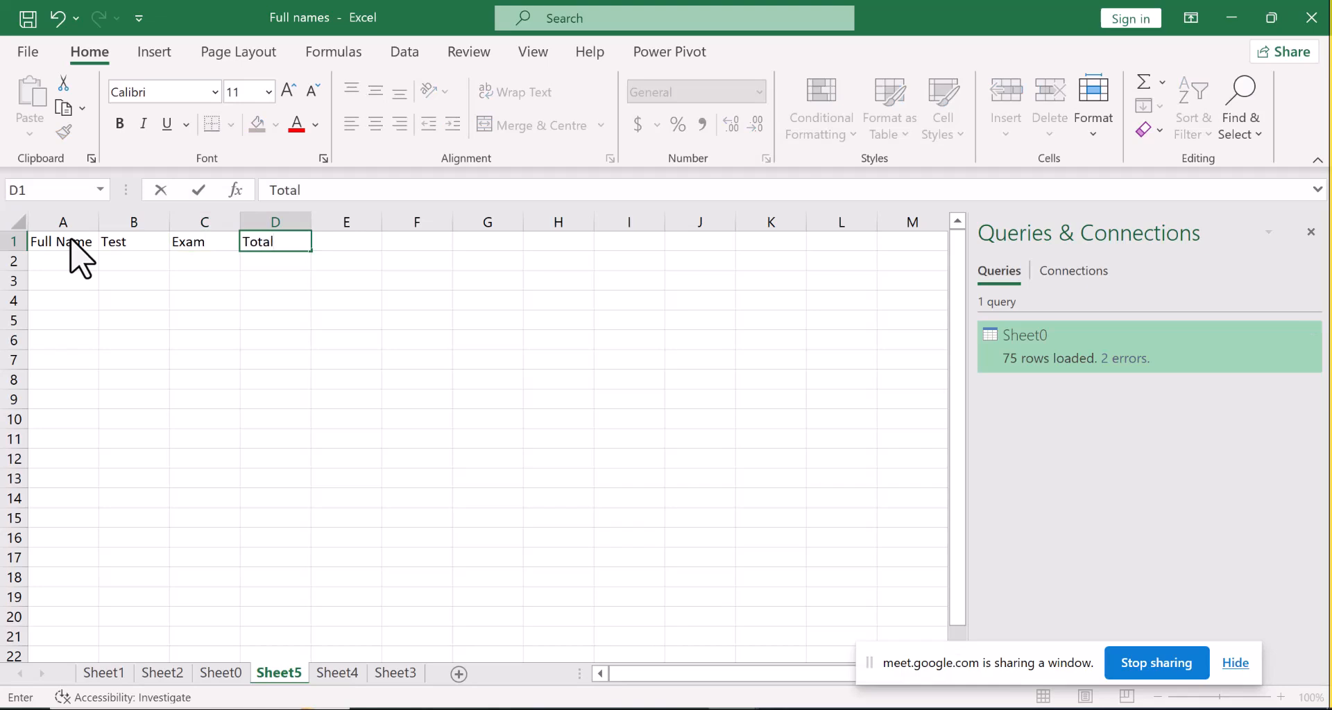
key(Tab)
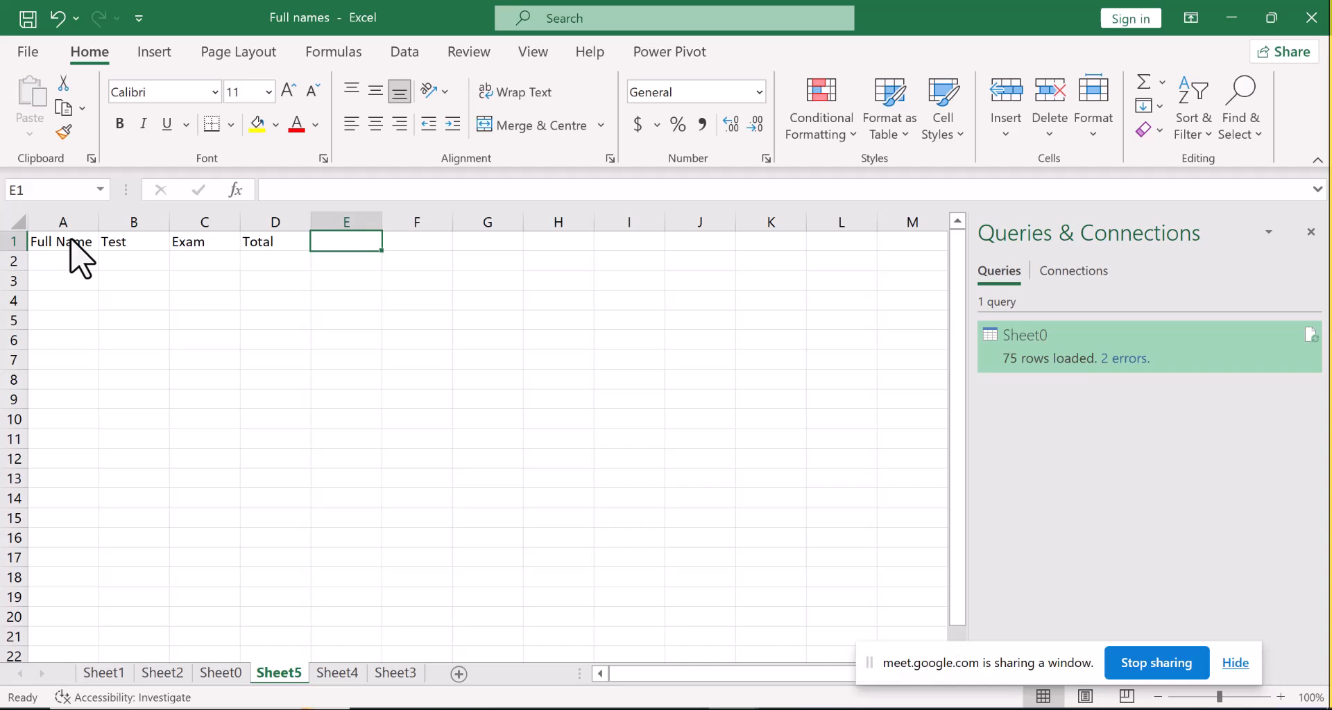
text(Grade)
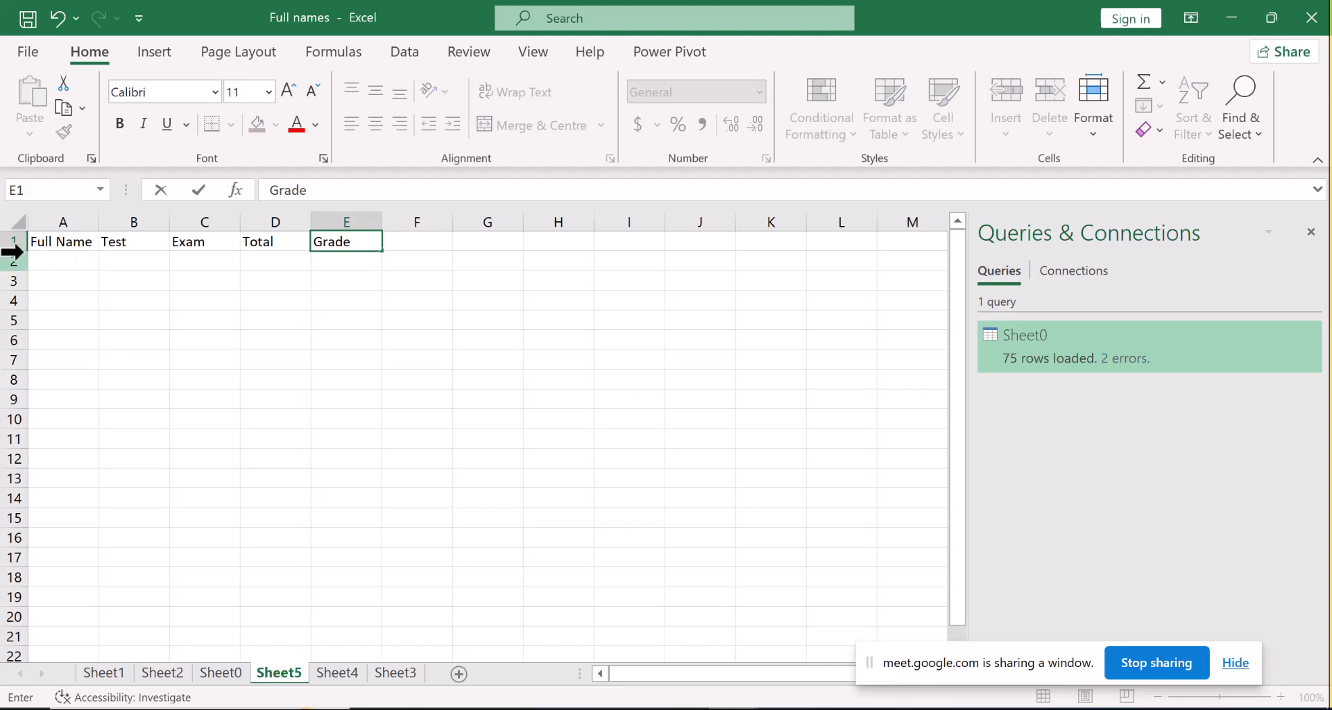
click(58, 260)
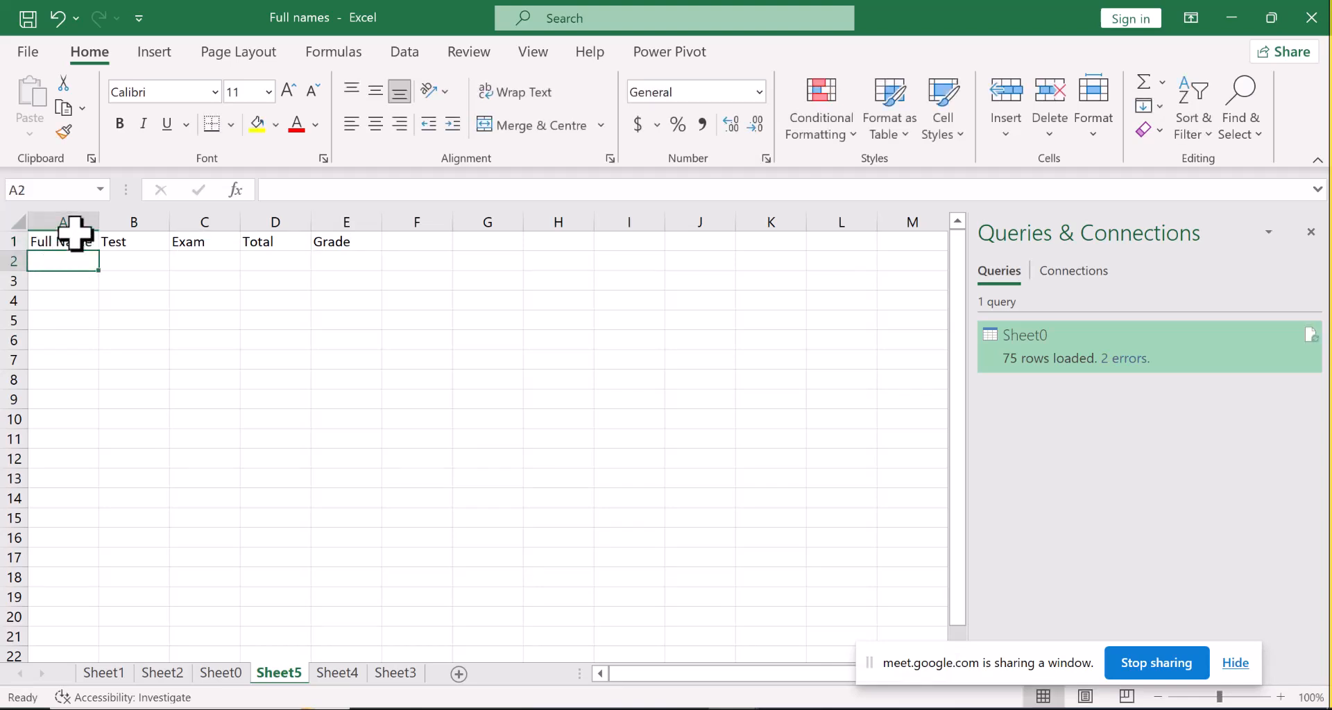
Step: Widen column A and enter the first three students' full names in A2:A4
drag(99, 221, 270, 227)
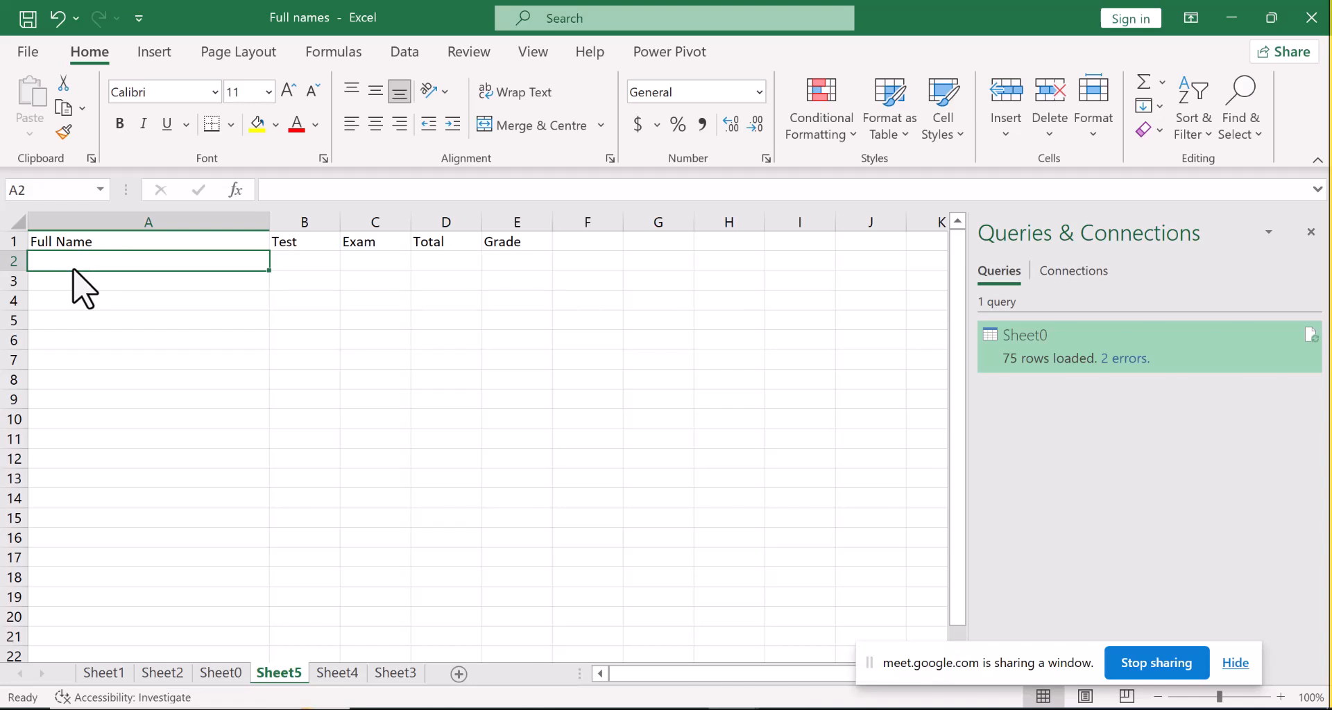
text(oche)
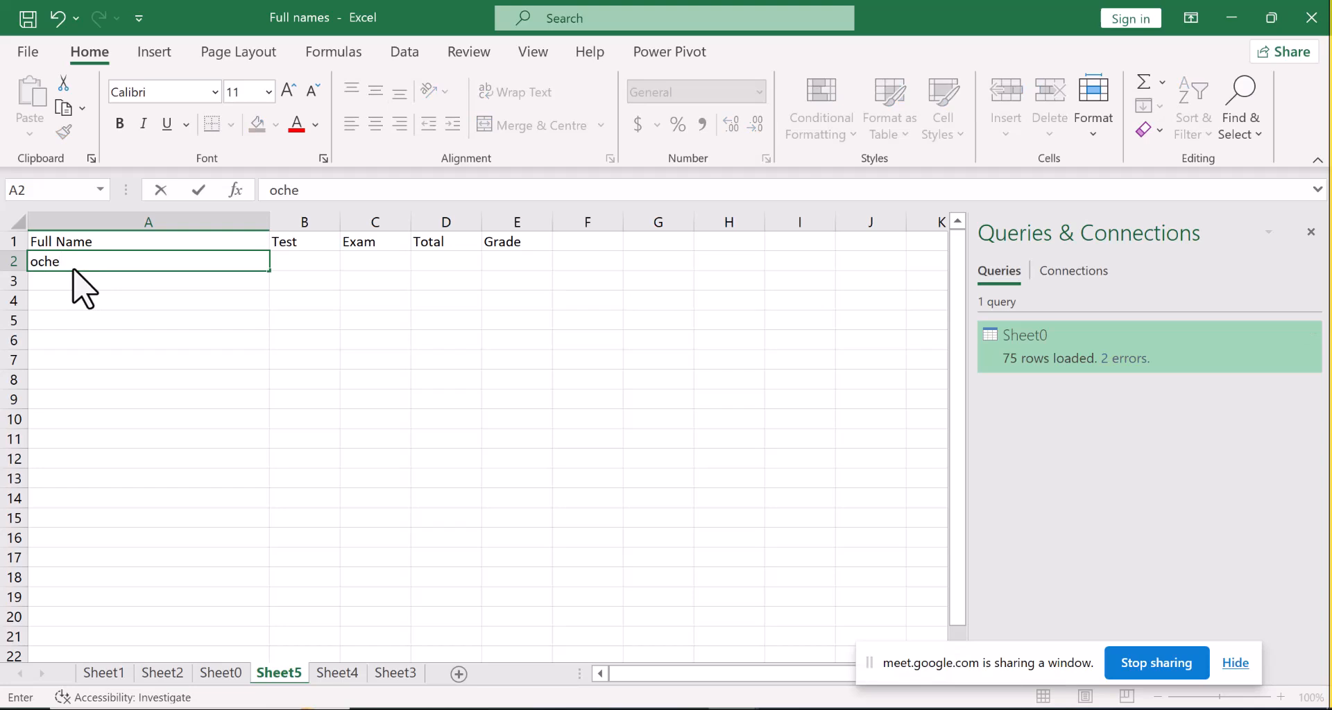
text( ade Musa)
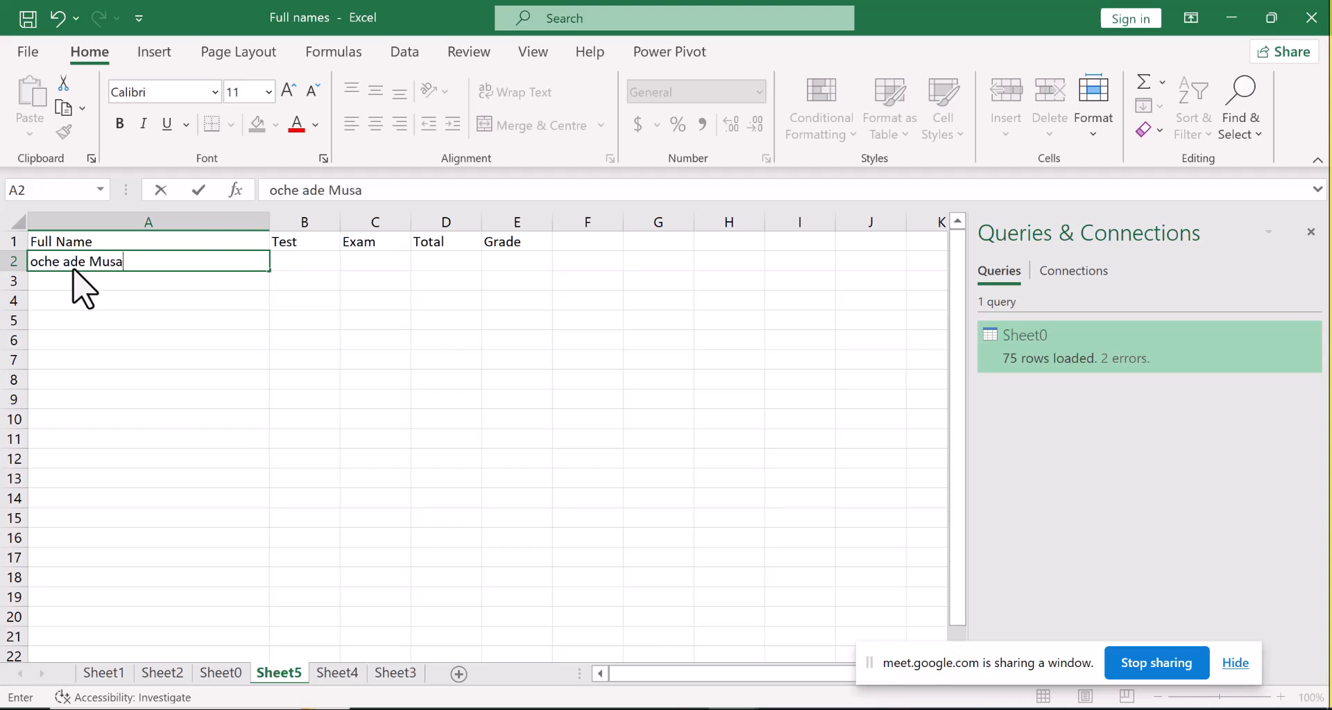
key(Return)
text(adamu)
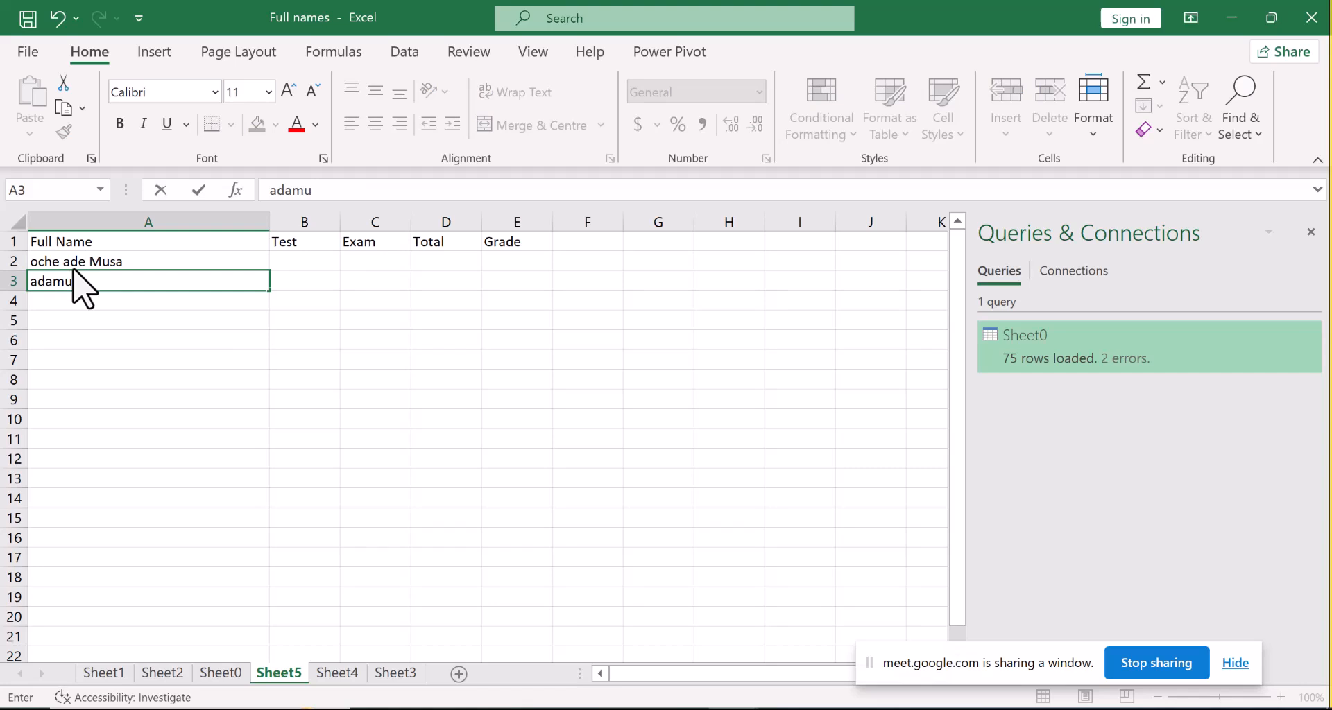
text( Aliyu Mooto)
key(ctrl+Return)
key(Down)
text(S)
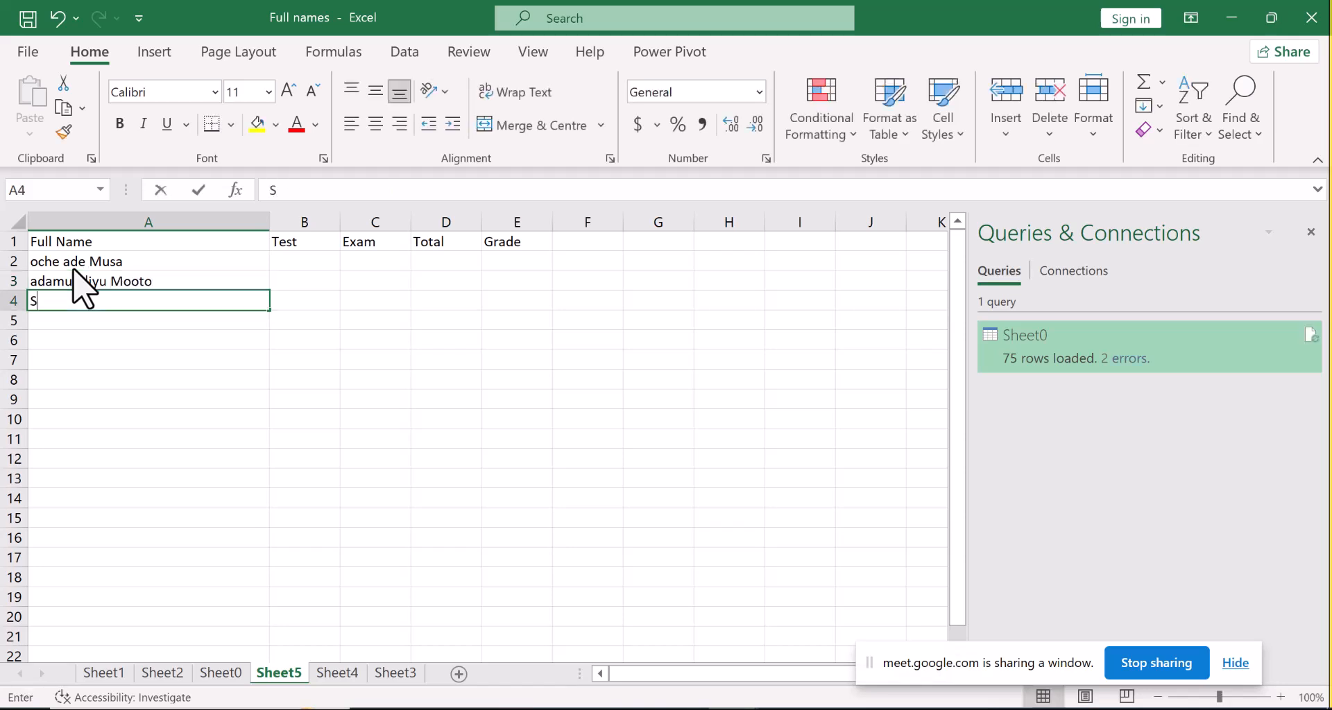
text(amson Okpanachi)
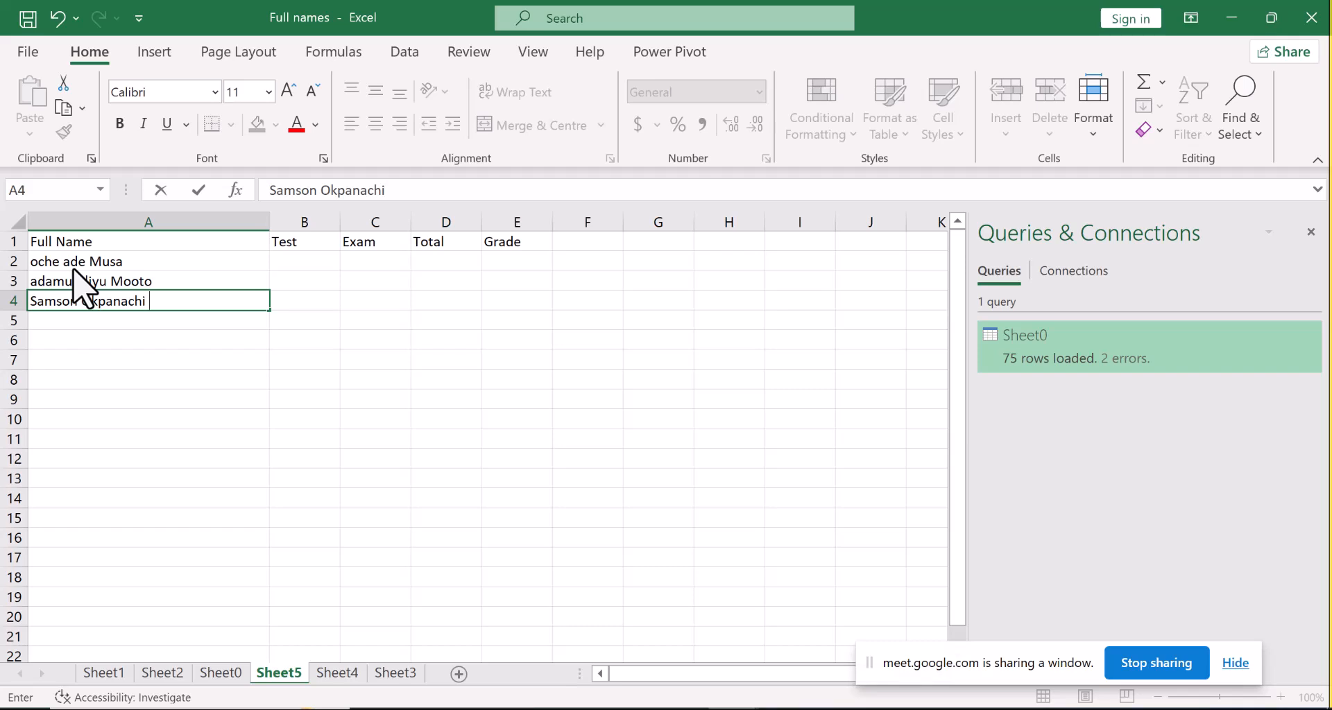
text( Sunday)
key(Return)
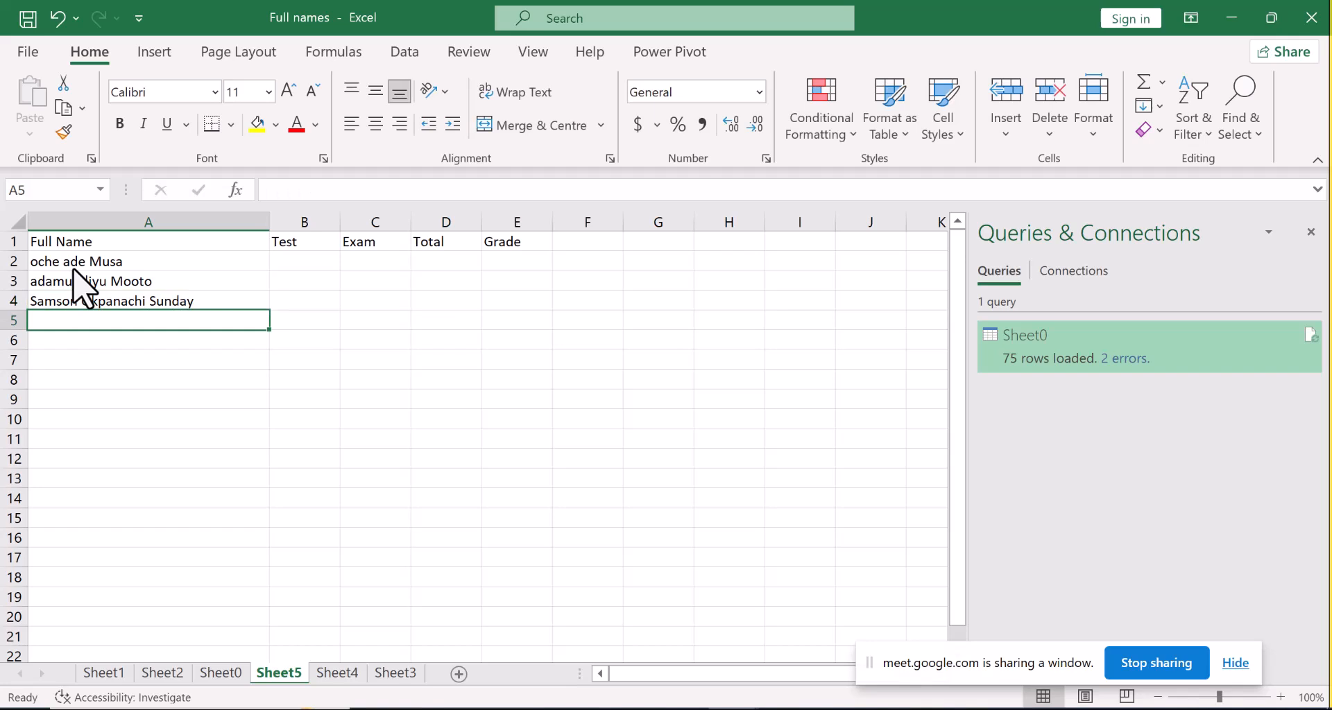
Step: Enter the next two students' full names in A5 and A6
text(B)
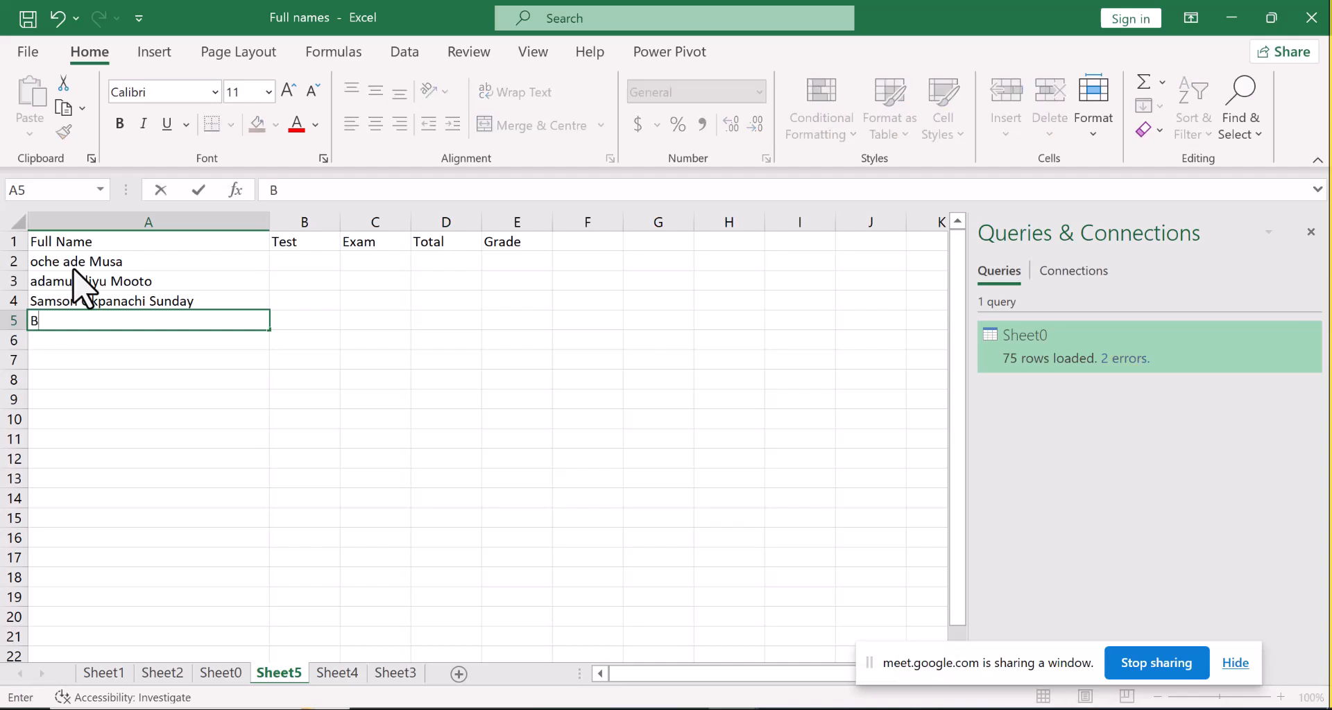
text(isi Sunday grace)
key(Return)
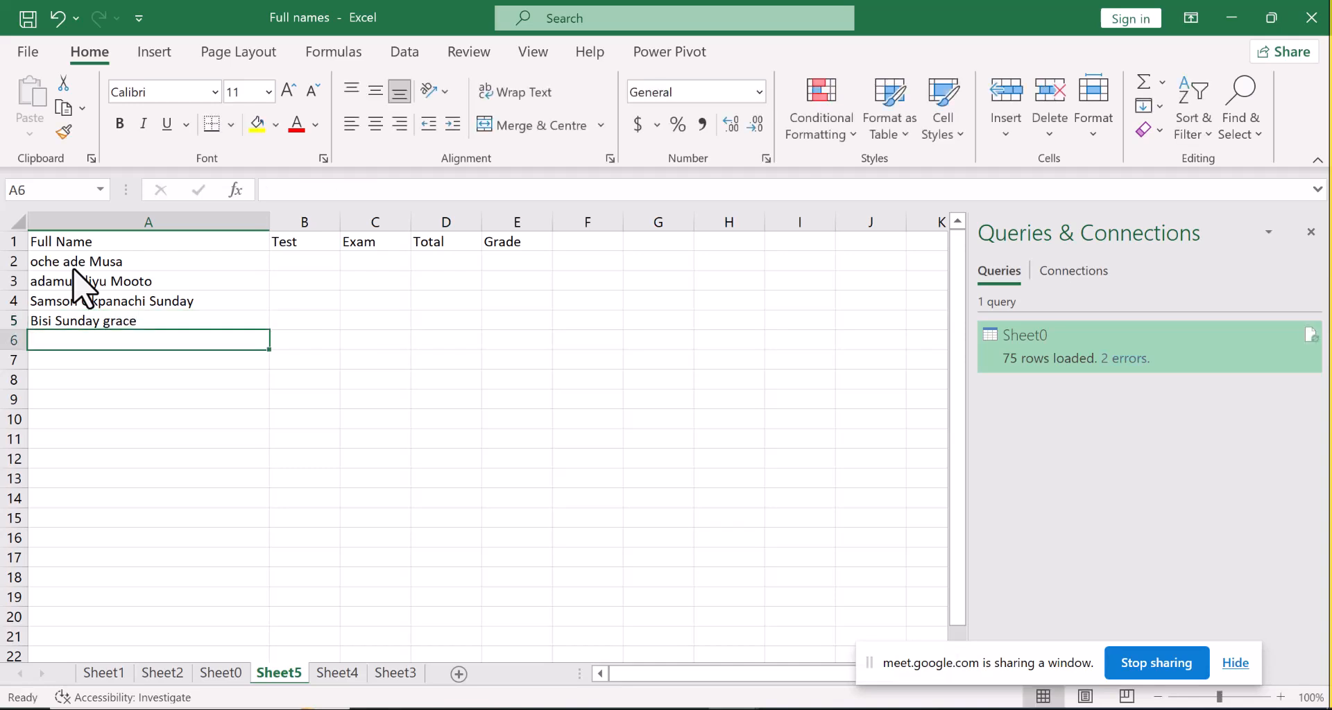
text(Aramide )
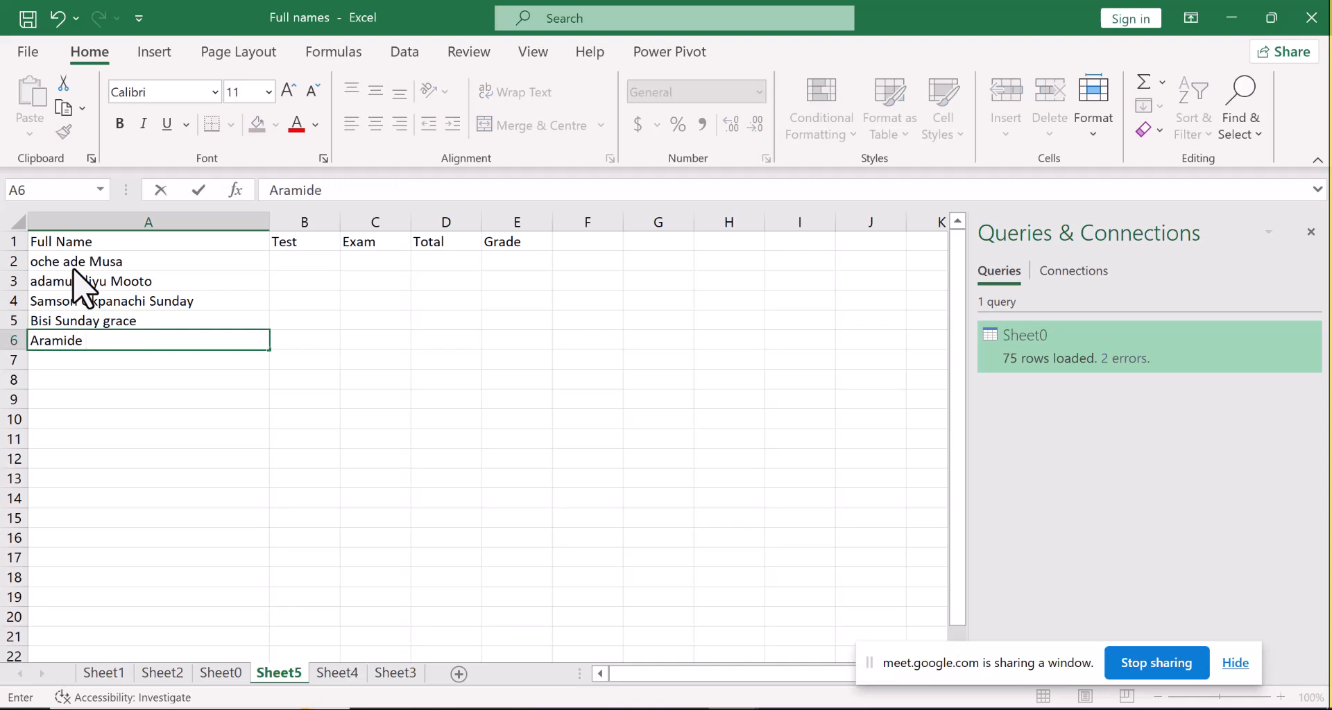
text(Dele Smith)
key(Return)
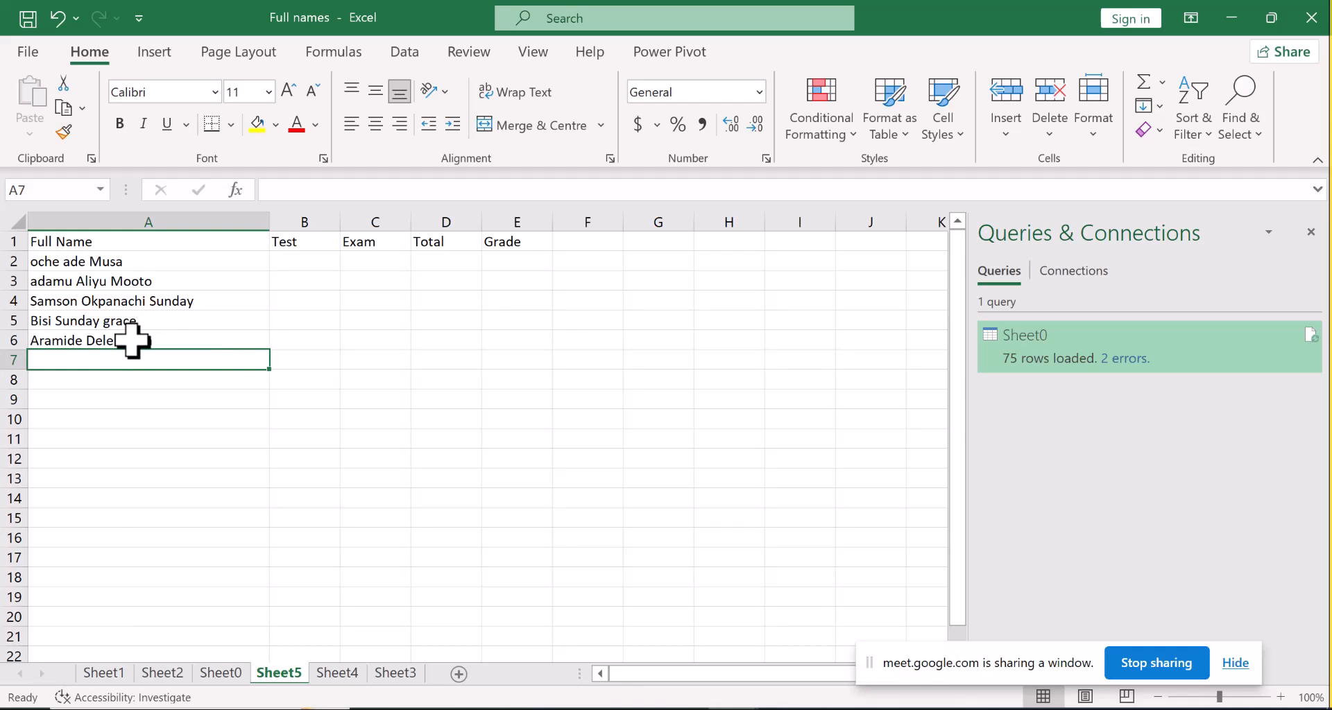
click(98, 320)
Step: Copy the name in A5 into A7 and the name in A3 into A8, then exit copy mode
key(ctrl+c)
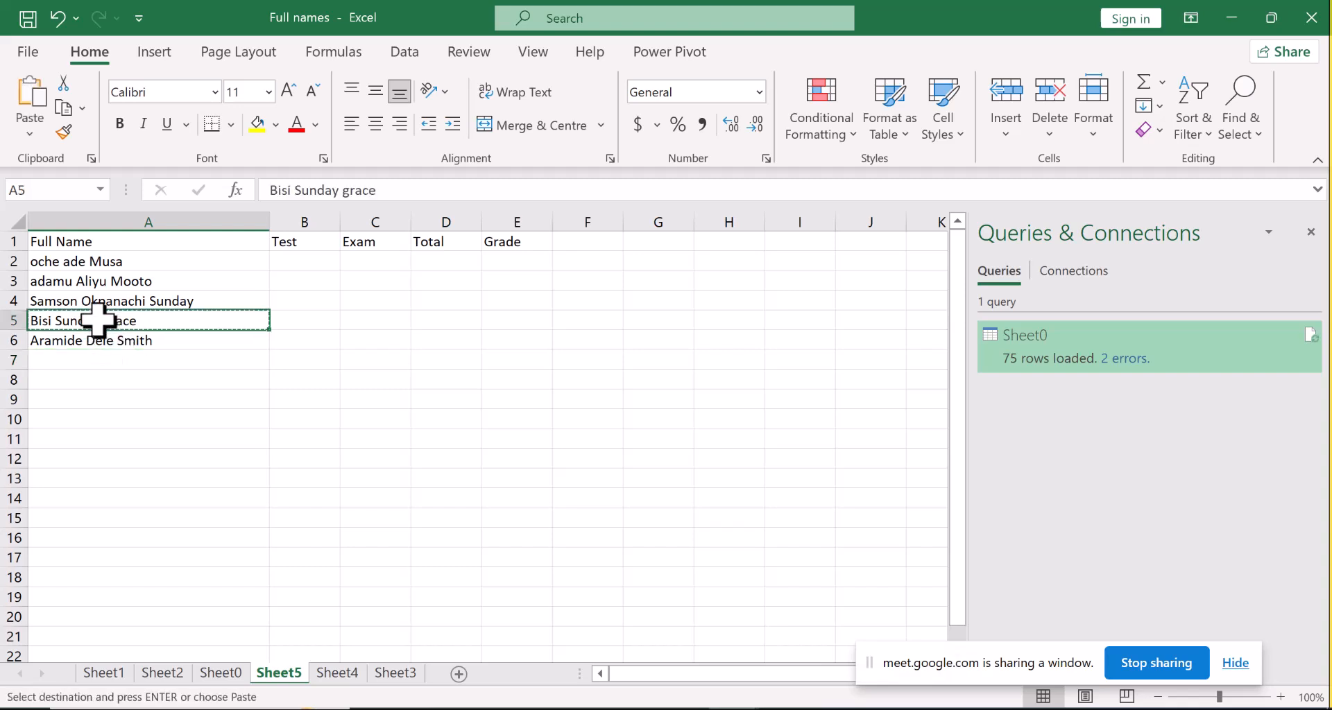
click(49, 355)
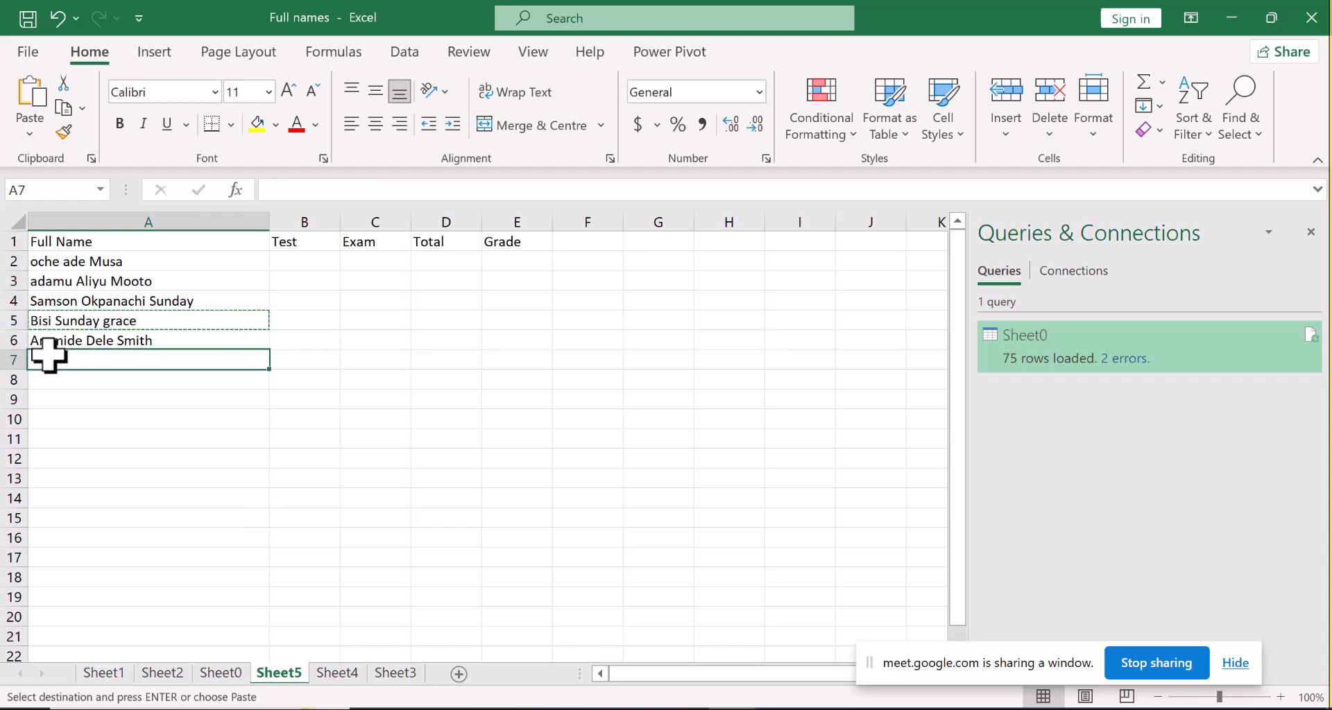
key(ctrl+v)
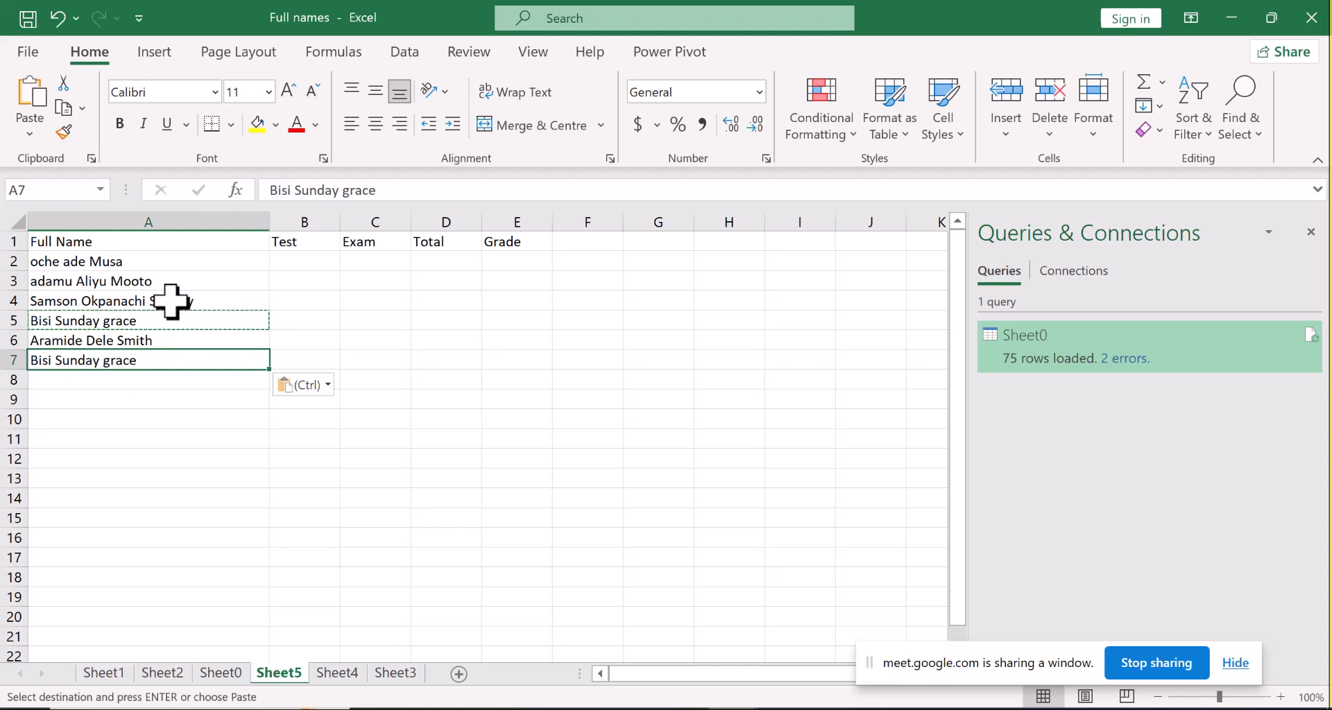
click(63, 281)
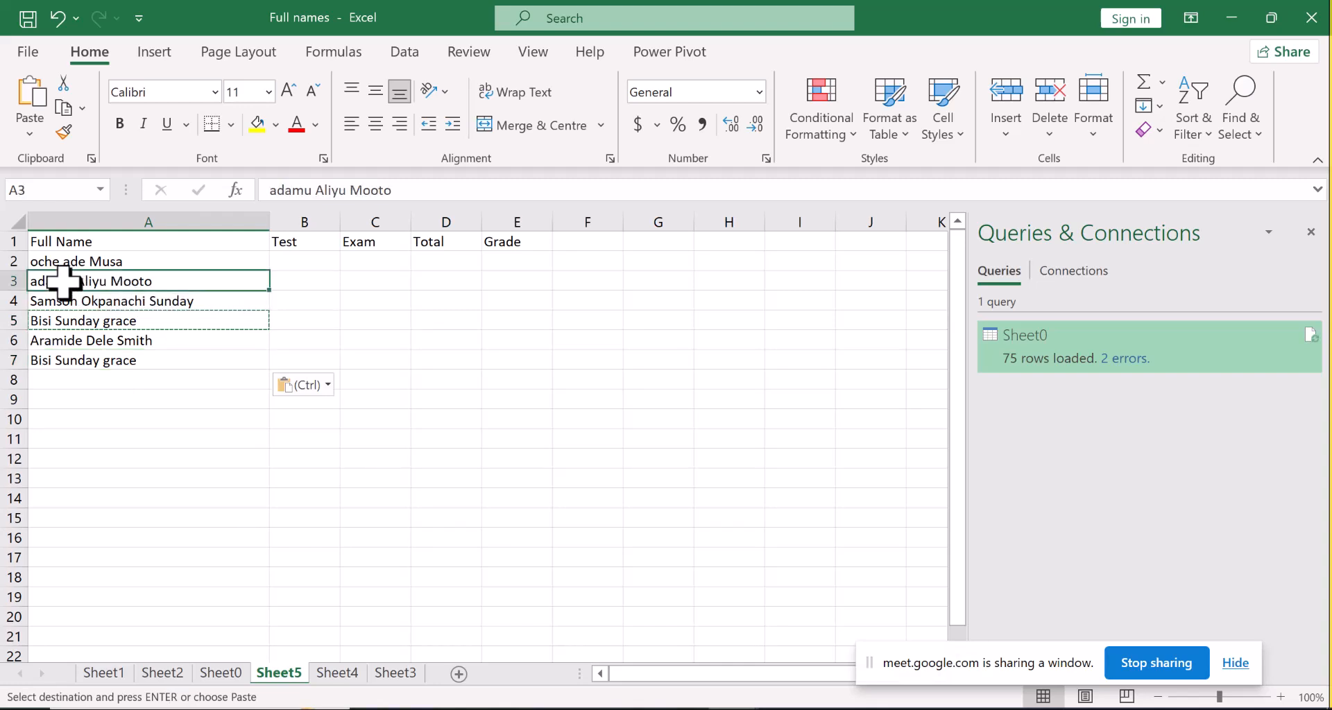
key(ctrl+c)
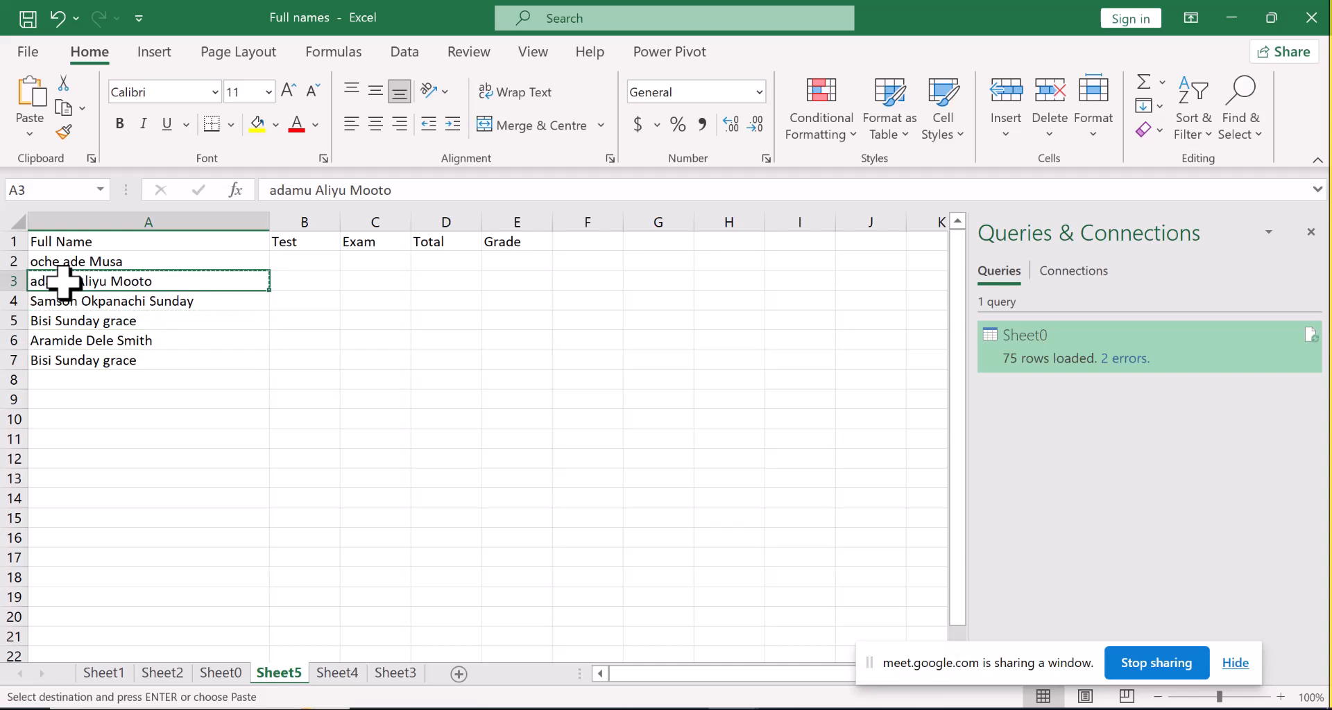
click(75, 385)
key(ctrl+v)
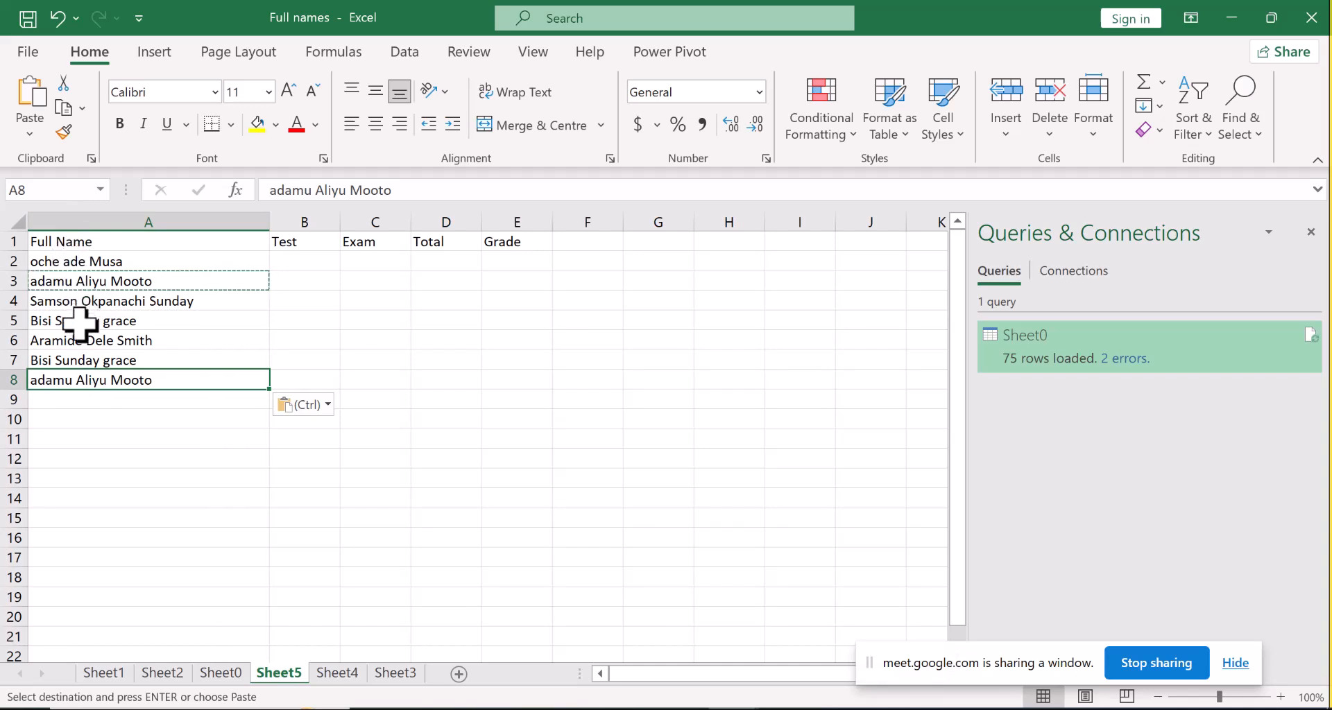
click(141, 401)
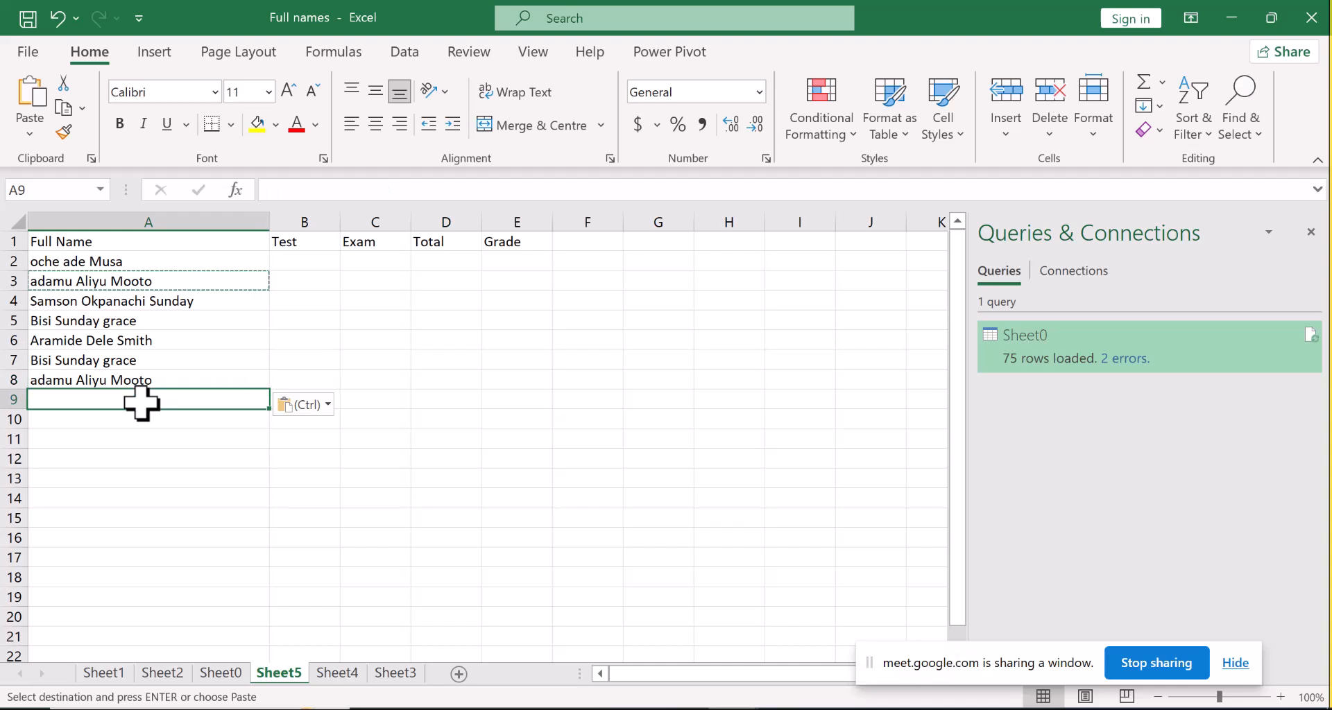
key(Escape)
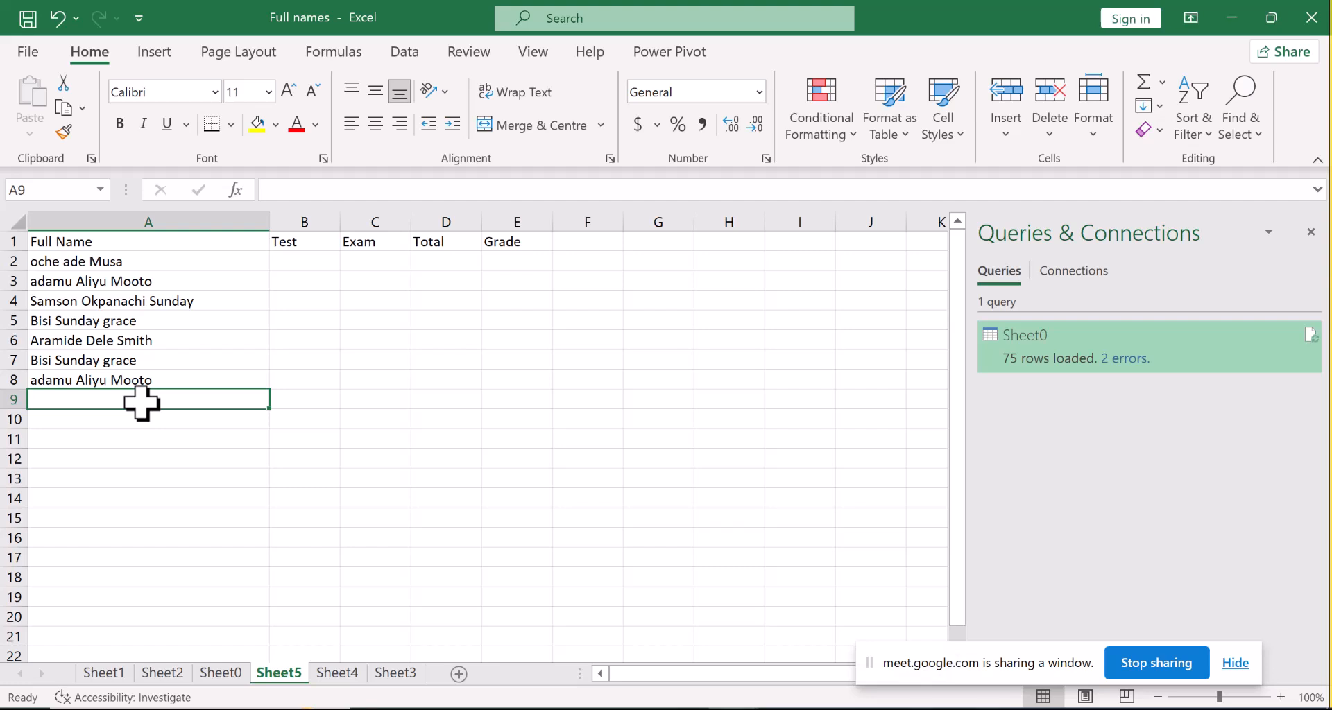
click(302, 264)
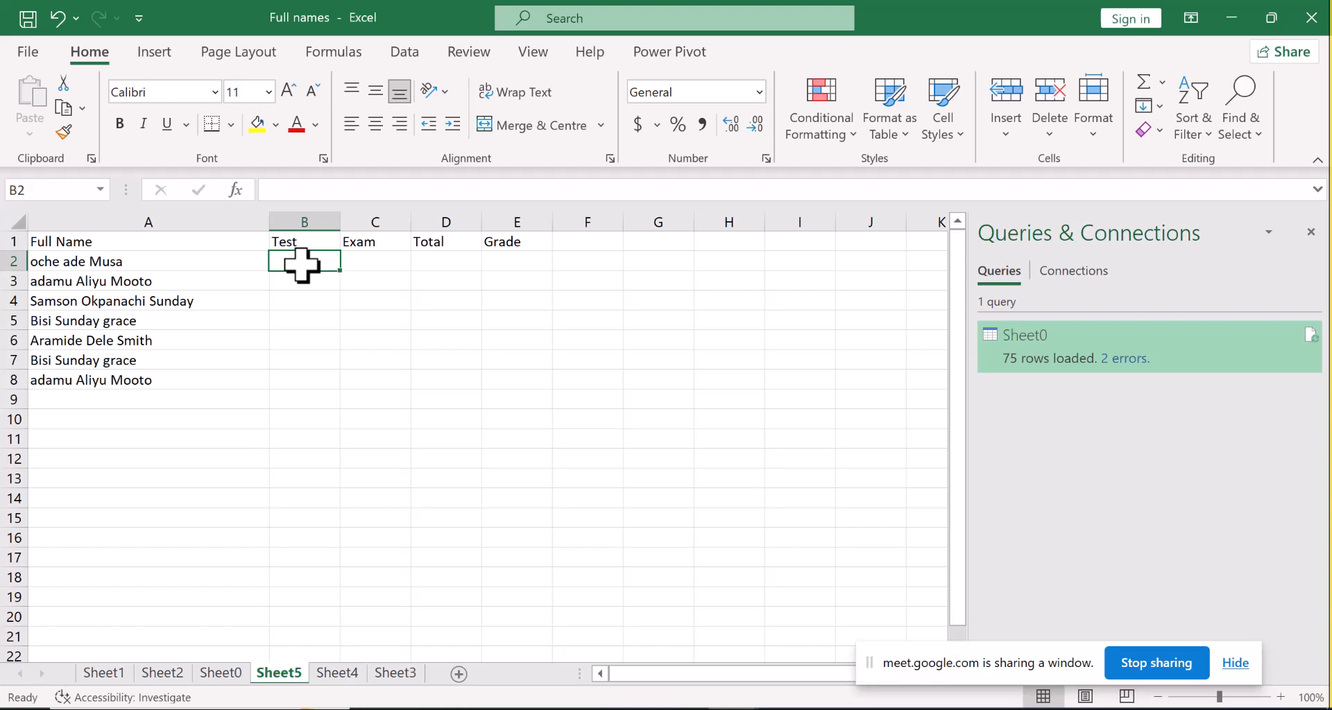
Step: Enter the Test scores 20, 10, 15, 16, 5, 17 and 15 down B2:B8
text(20)
key(Return)
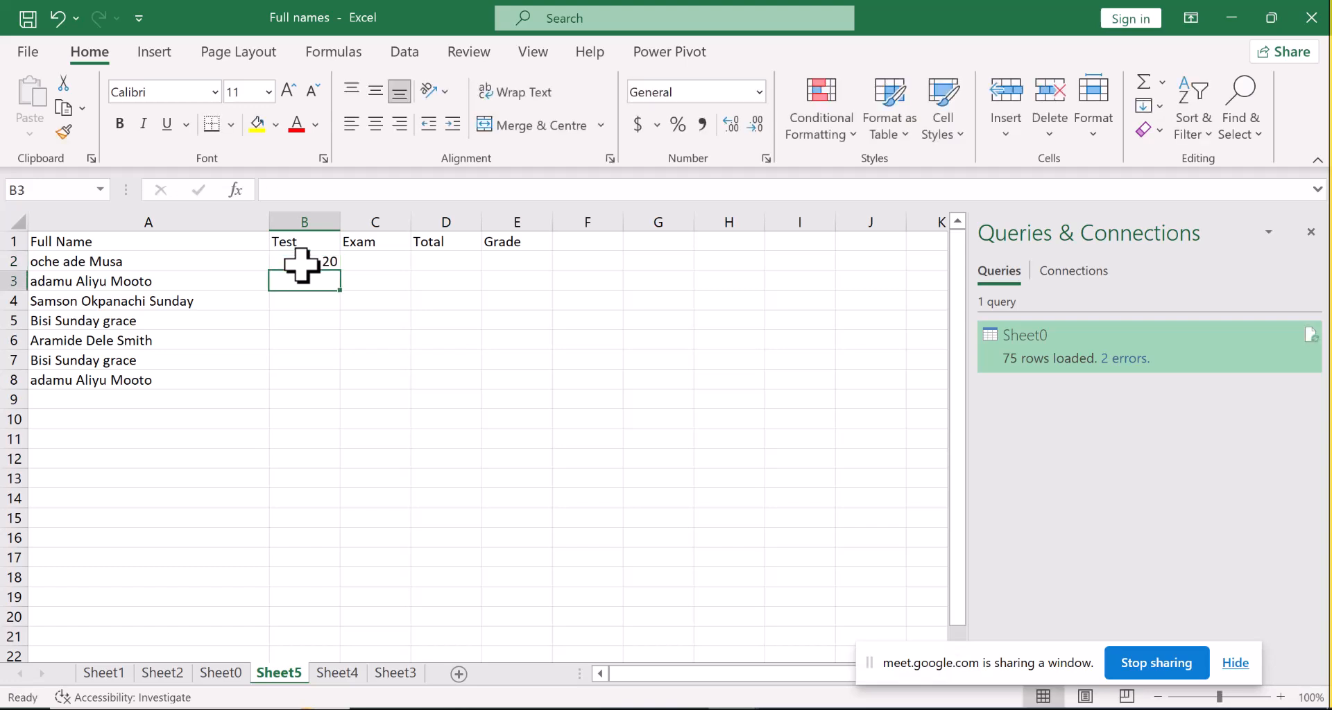
text(10)
key(Return)
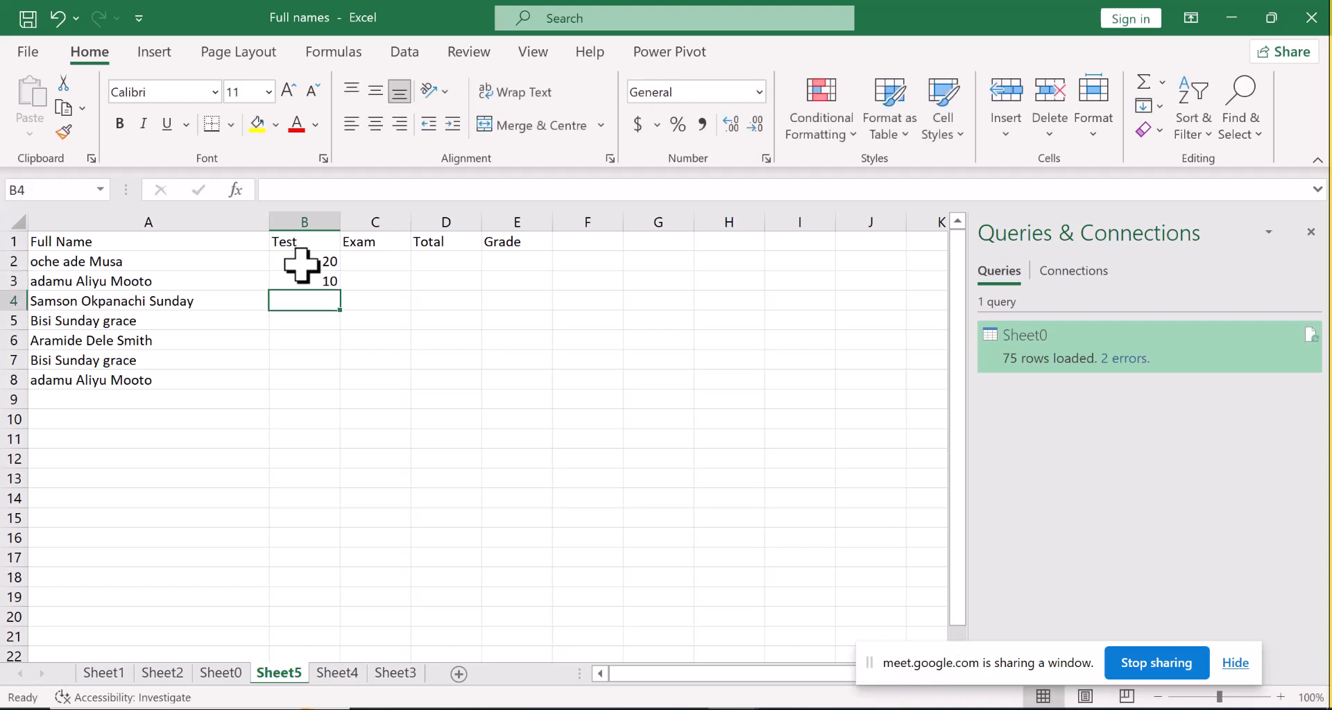
text(15)
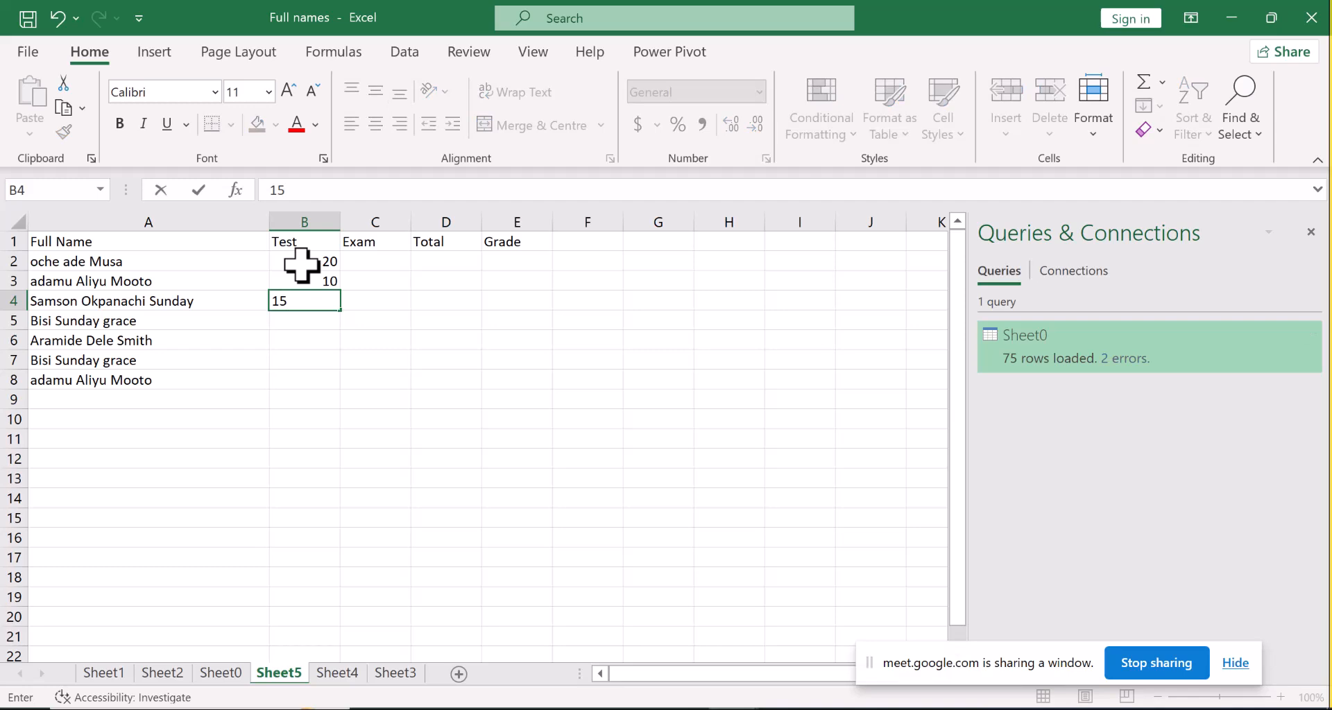
key(Return)
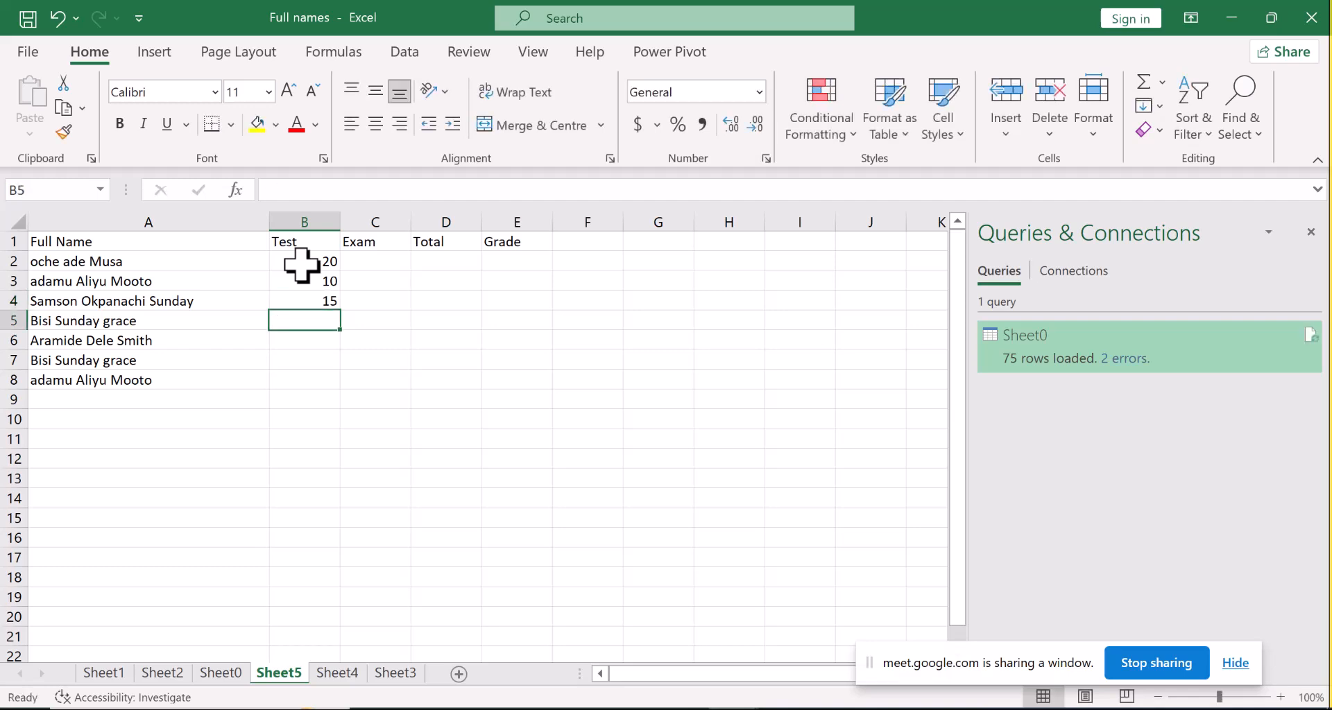
text(16)
key(Return)
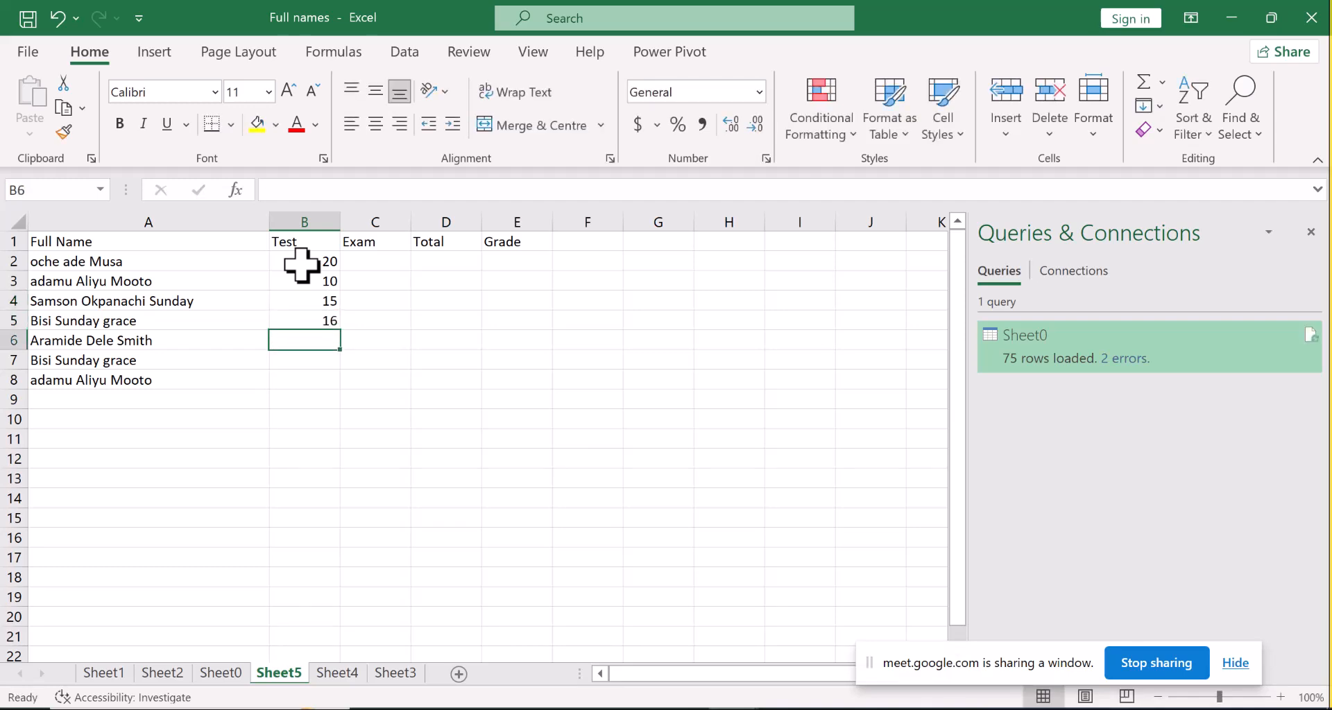
text(5)
key(Return)
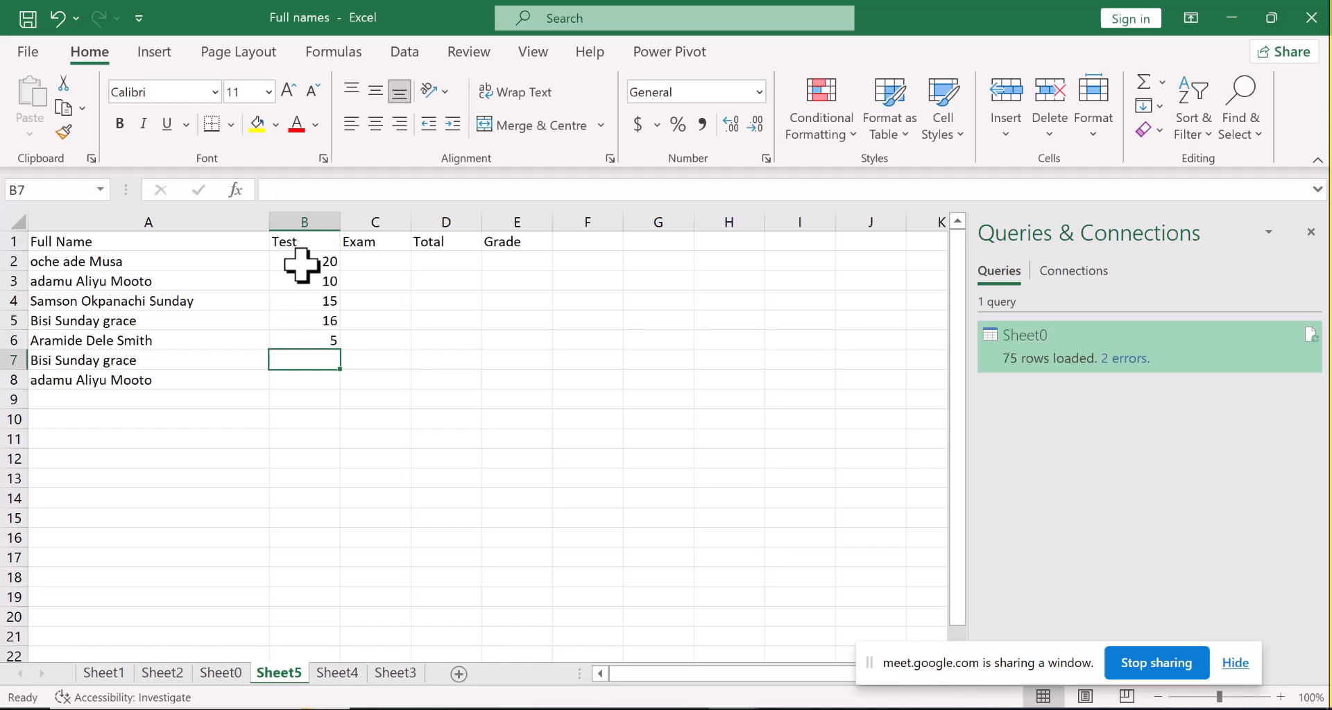
text(17)
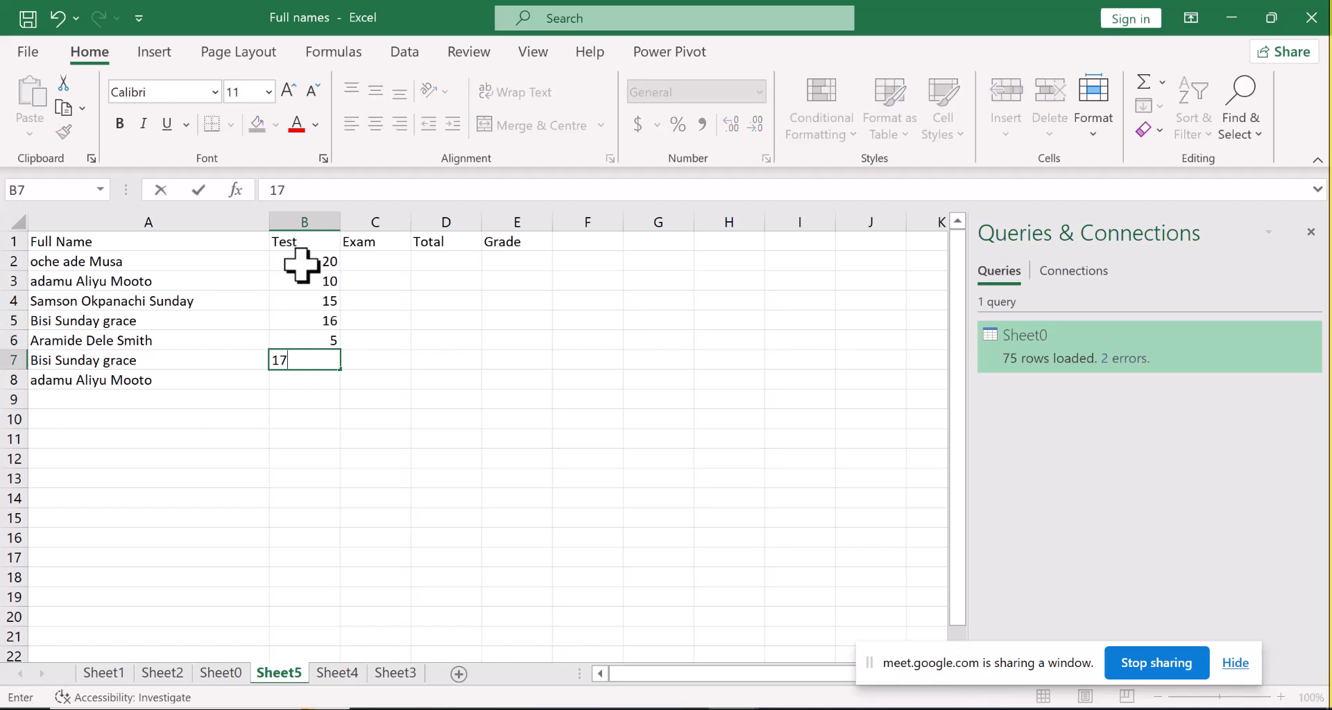
key(Return)
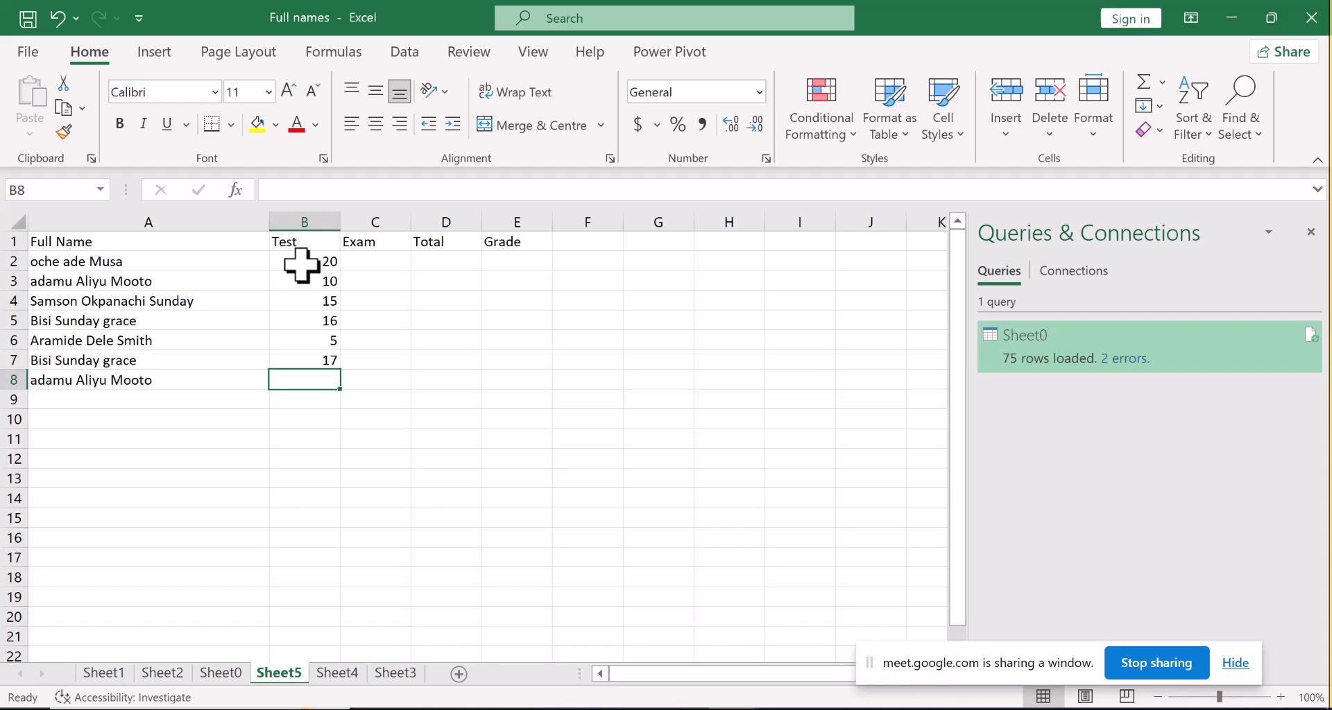
text(15)
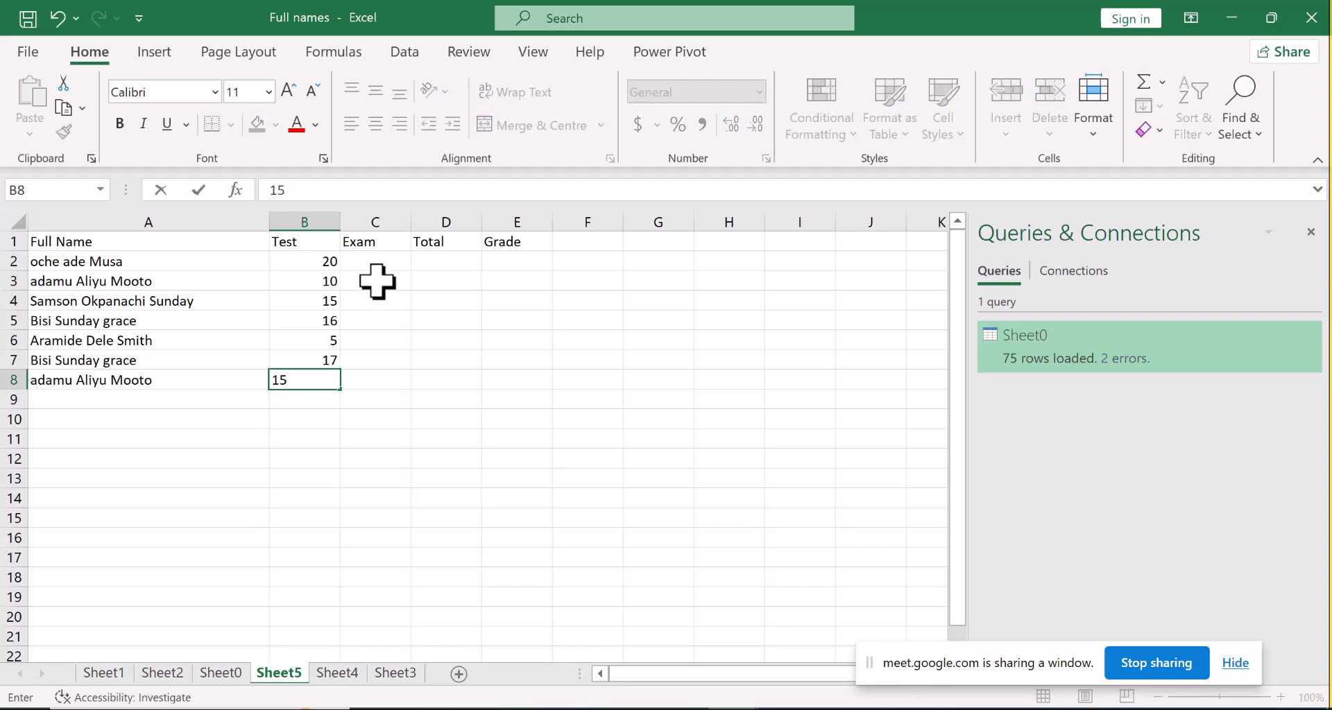
Step: Start the Exam column with 40 in C2, correcting a mistaken 20, and 35 in C3
click(383, 270)
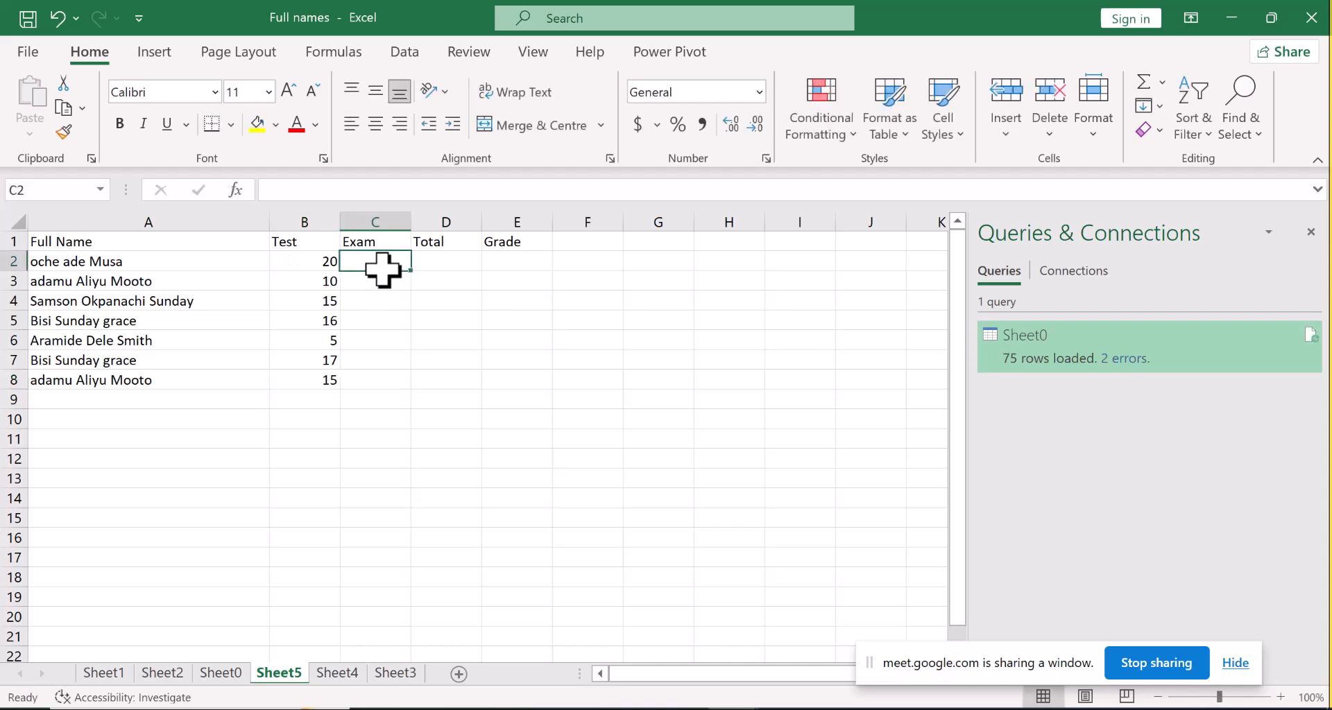
text(20)
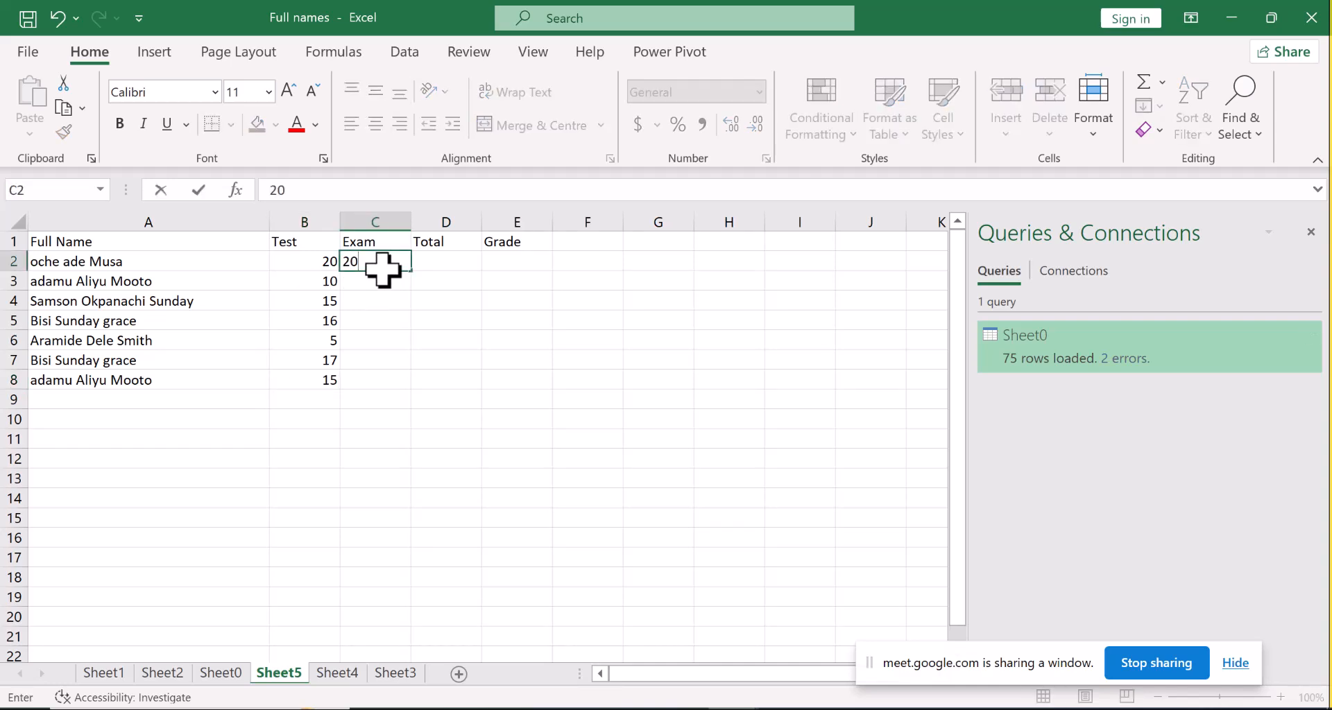
key(BackSpace)
key(BackSpace)
text(40)
key(Return)
text(35)
key(Return)
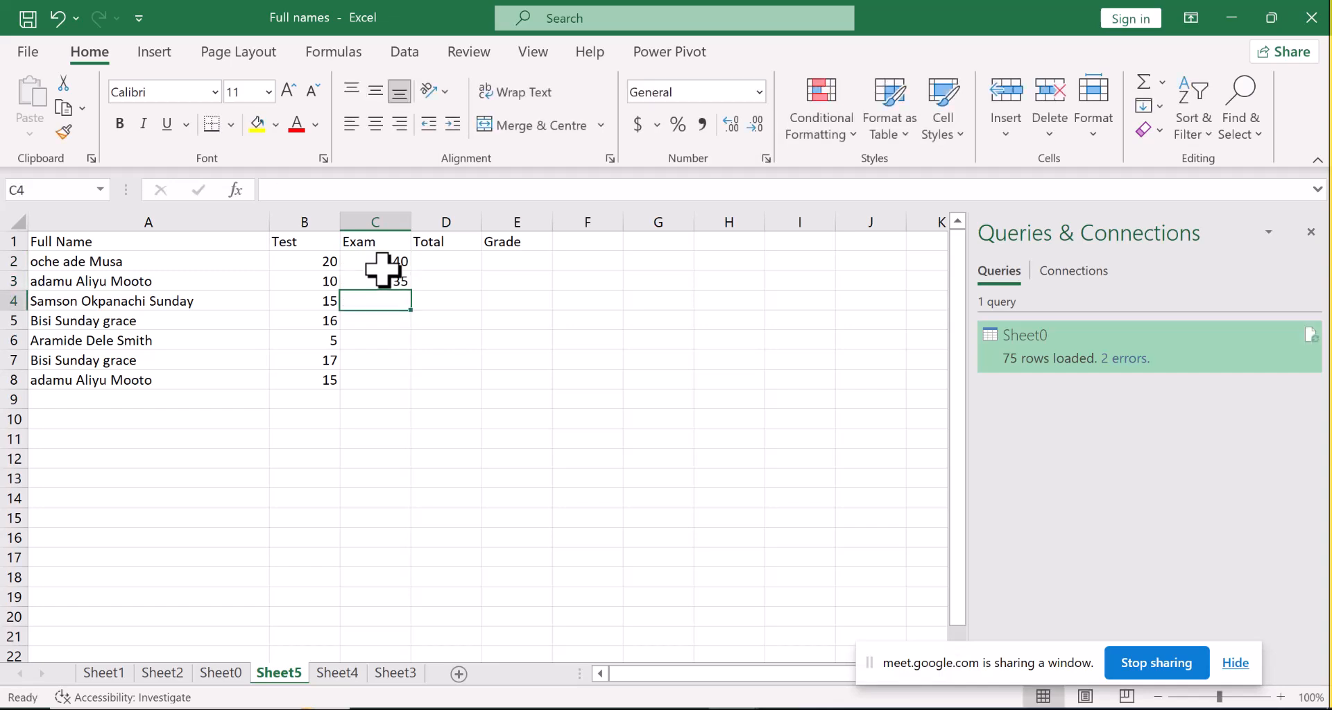
Step: Enter the Exam scores 39, 50, 23, 28 and 17 down C4:C8
text(39)
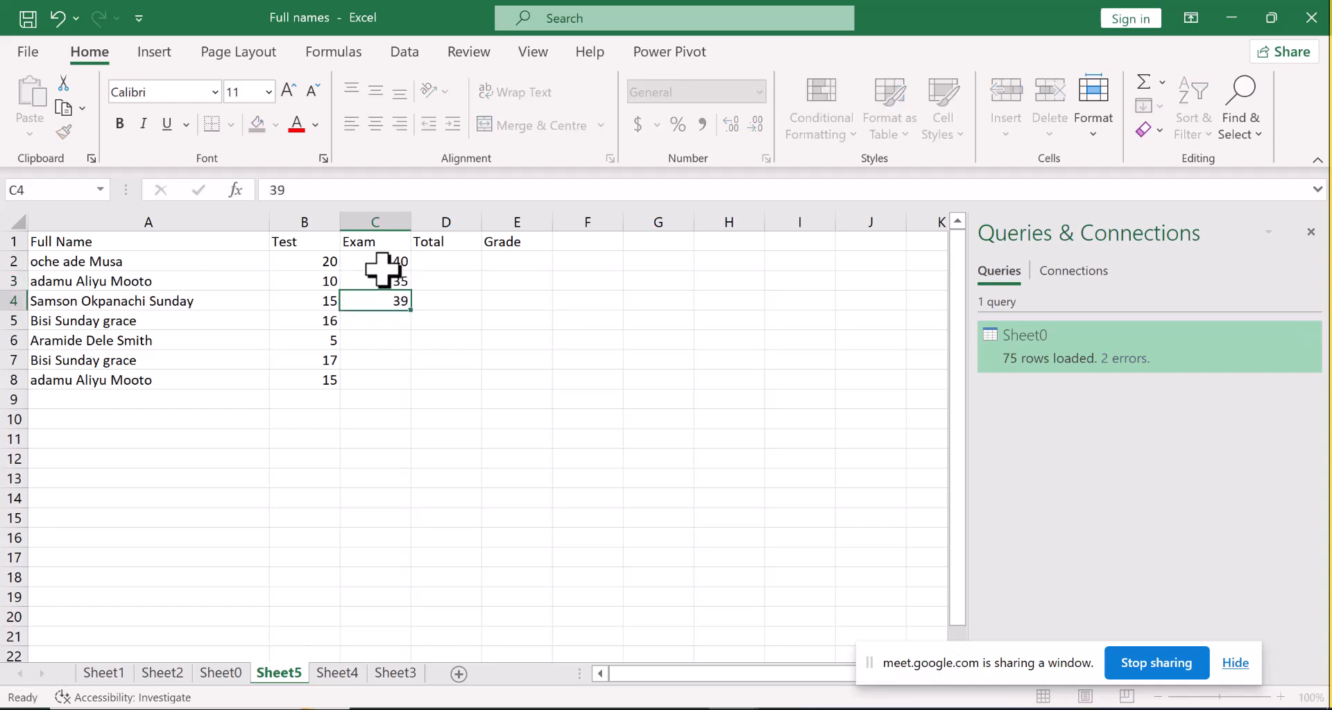
key(Return)
text(50)
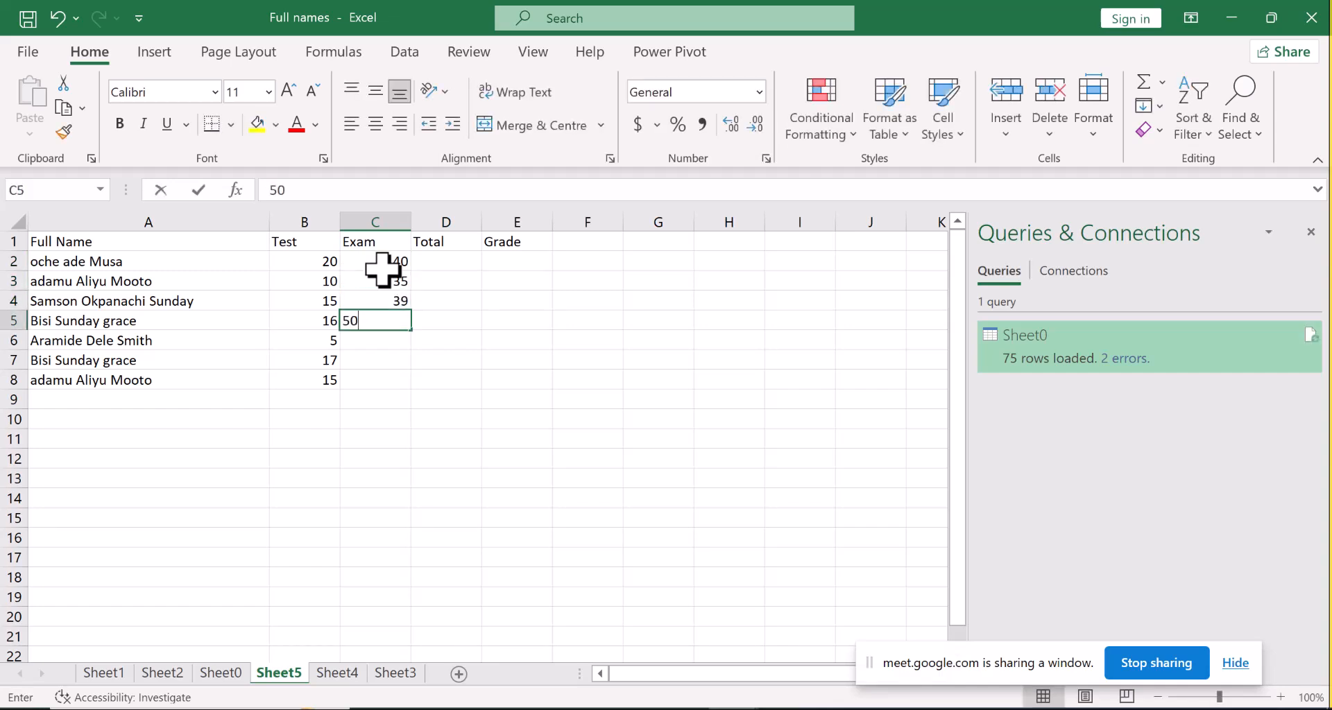
key(Return)
text(23)
key(Return)
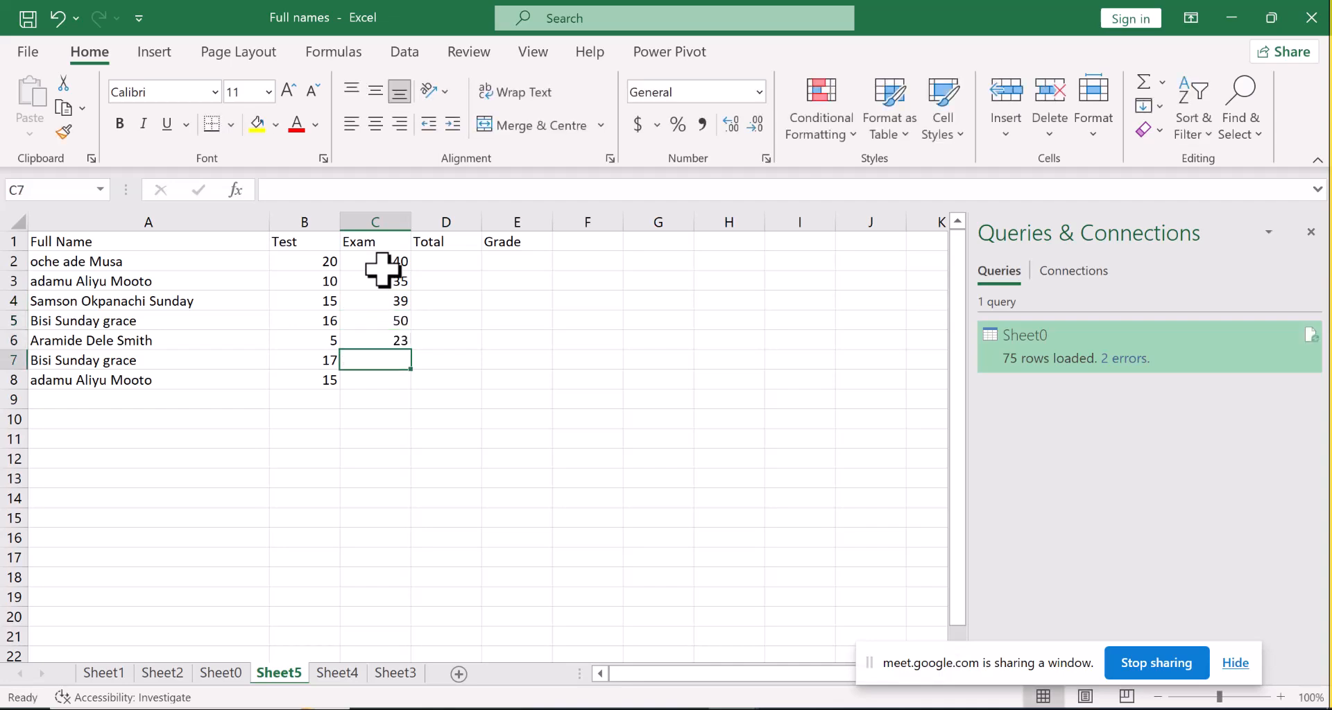
text(28)
key(Return)
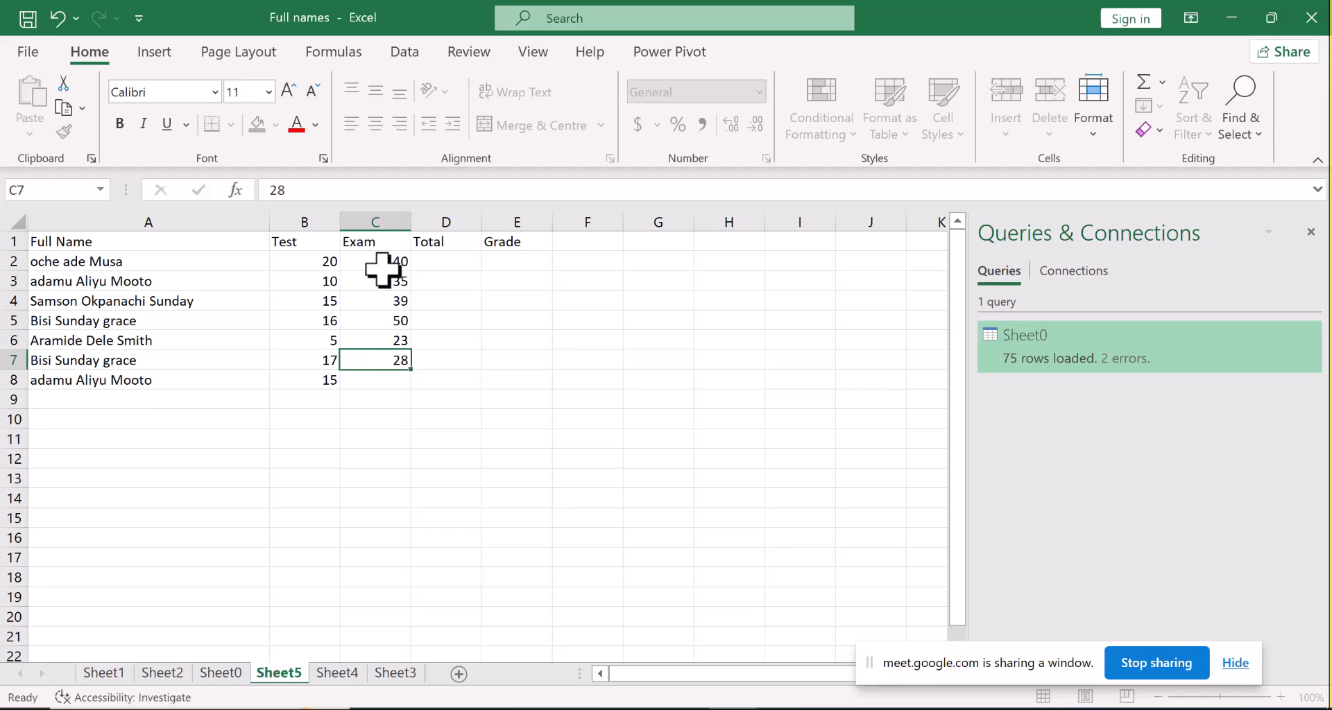
text(17)
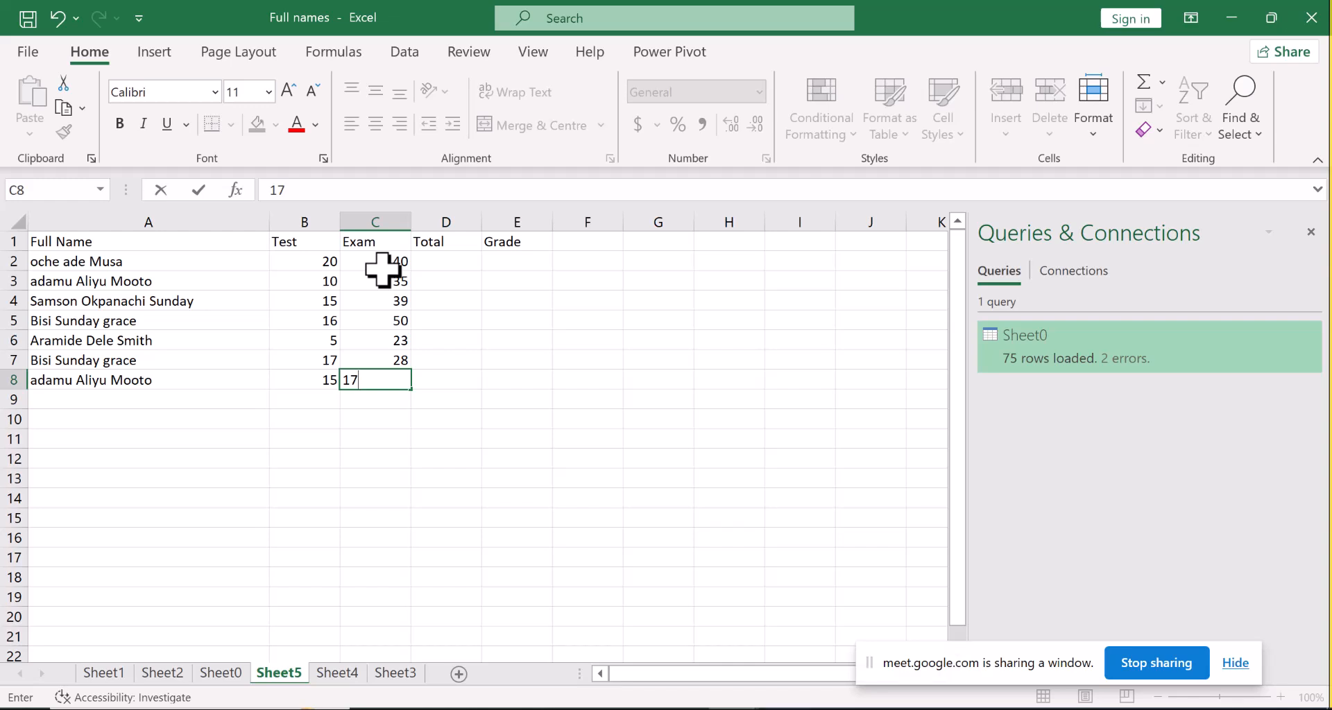
click(165, 673)
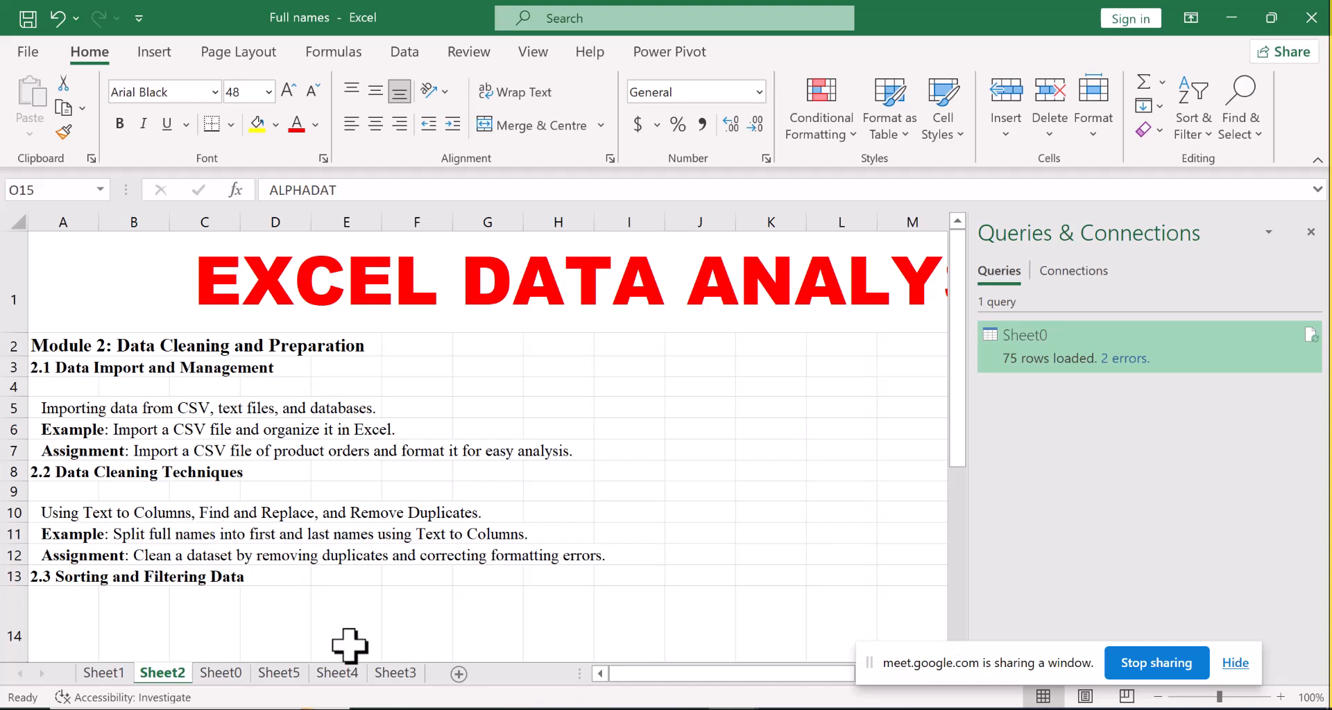
click(395, 670)
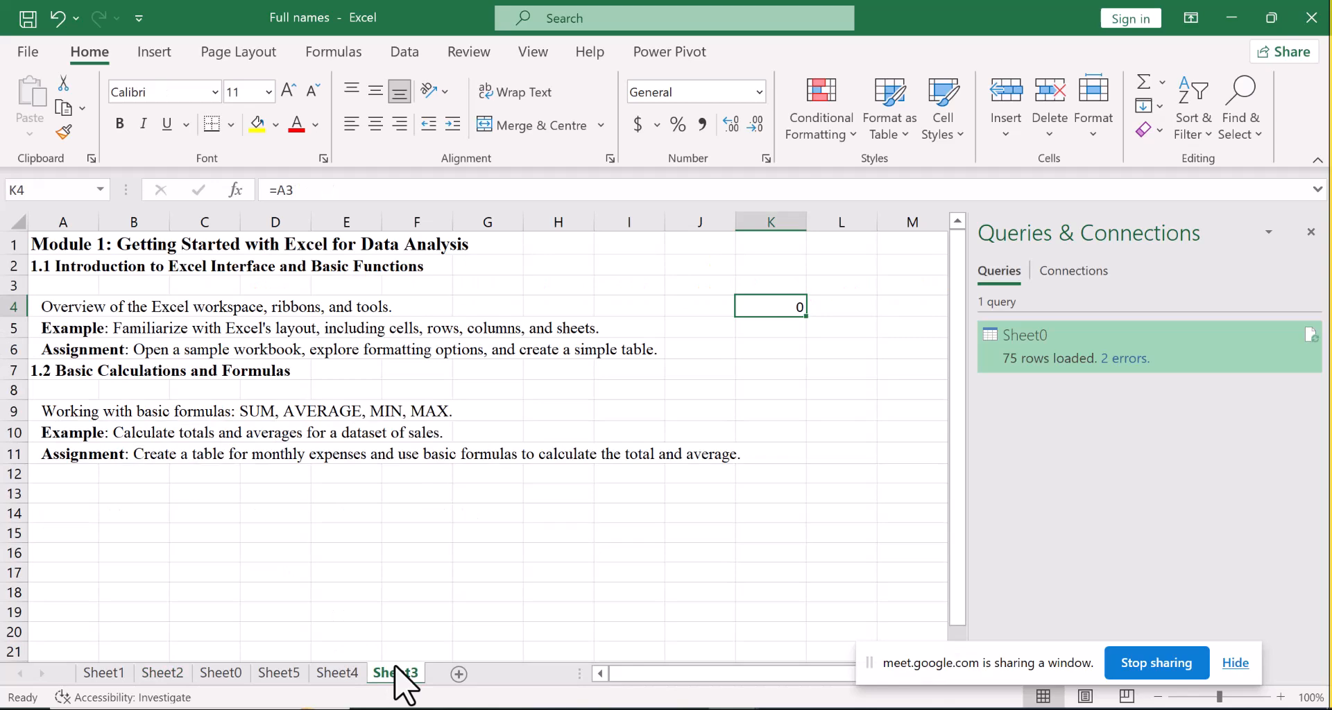
click(356, 687)
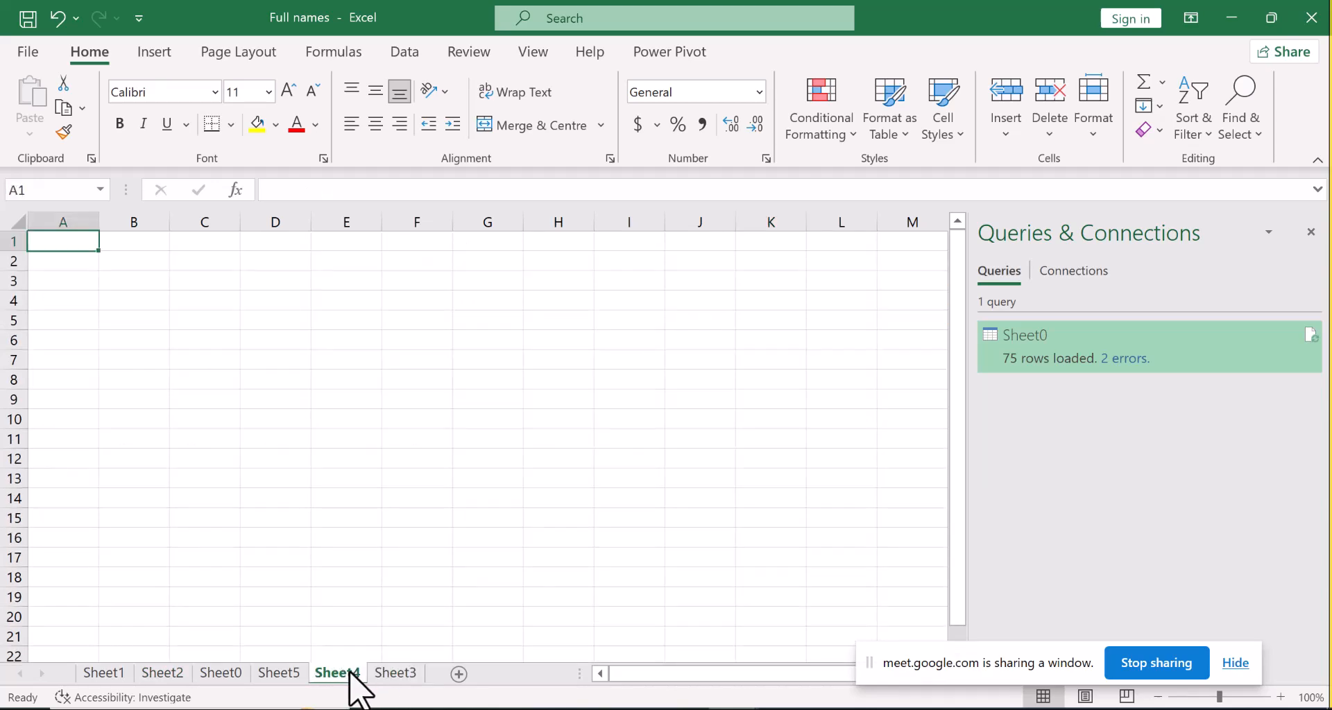
click(289, 675)
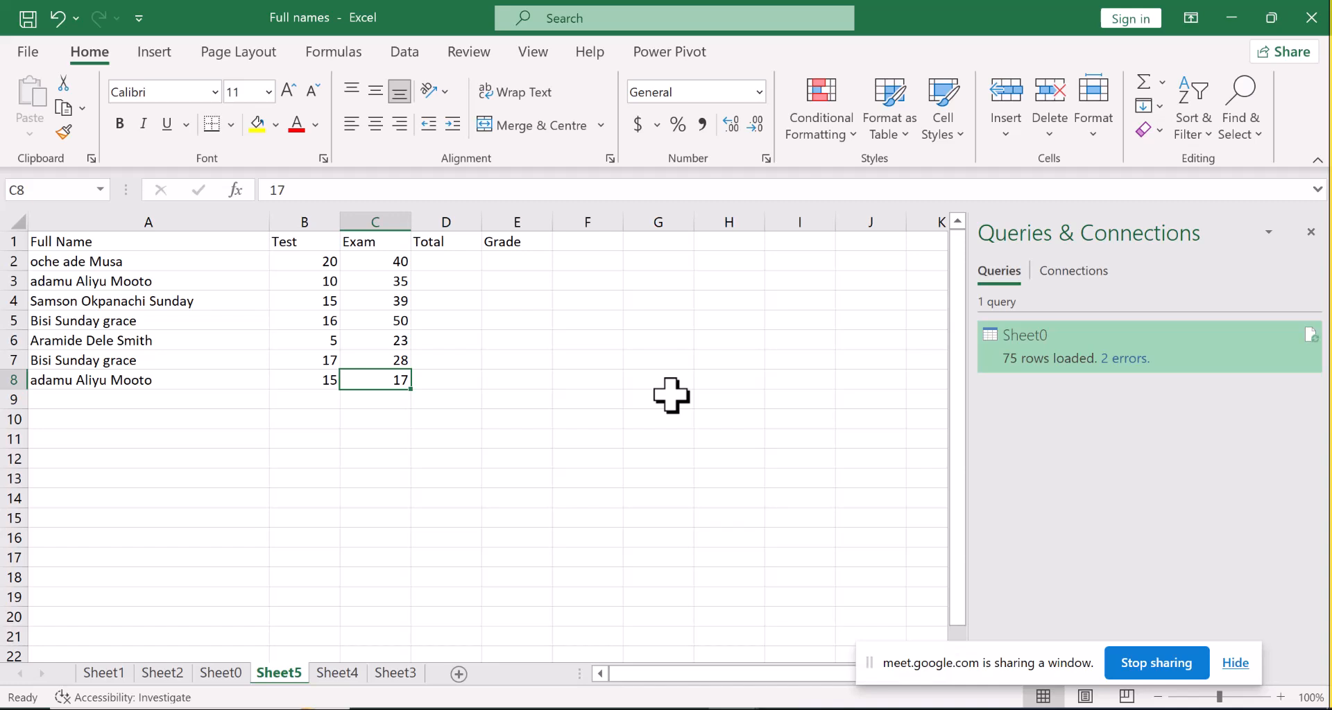
Step: Show the Data ribbon tools and select the entire column A of full names
click(405, 52)
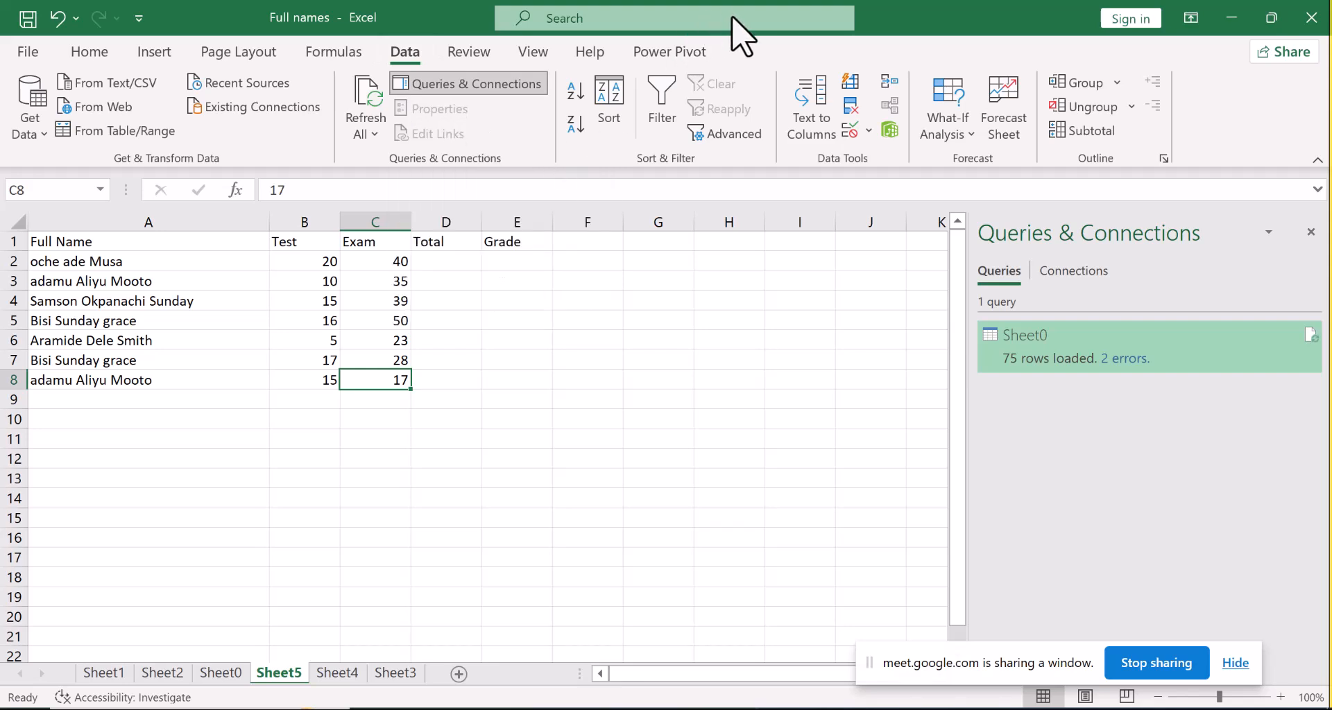
key(alt+Tab)
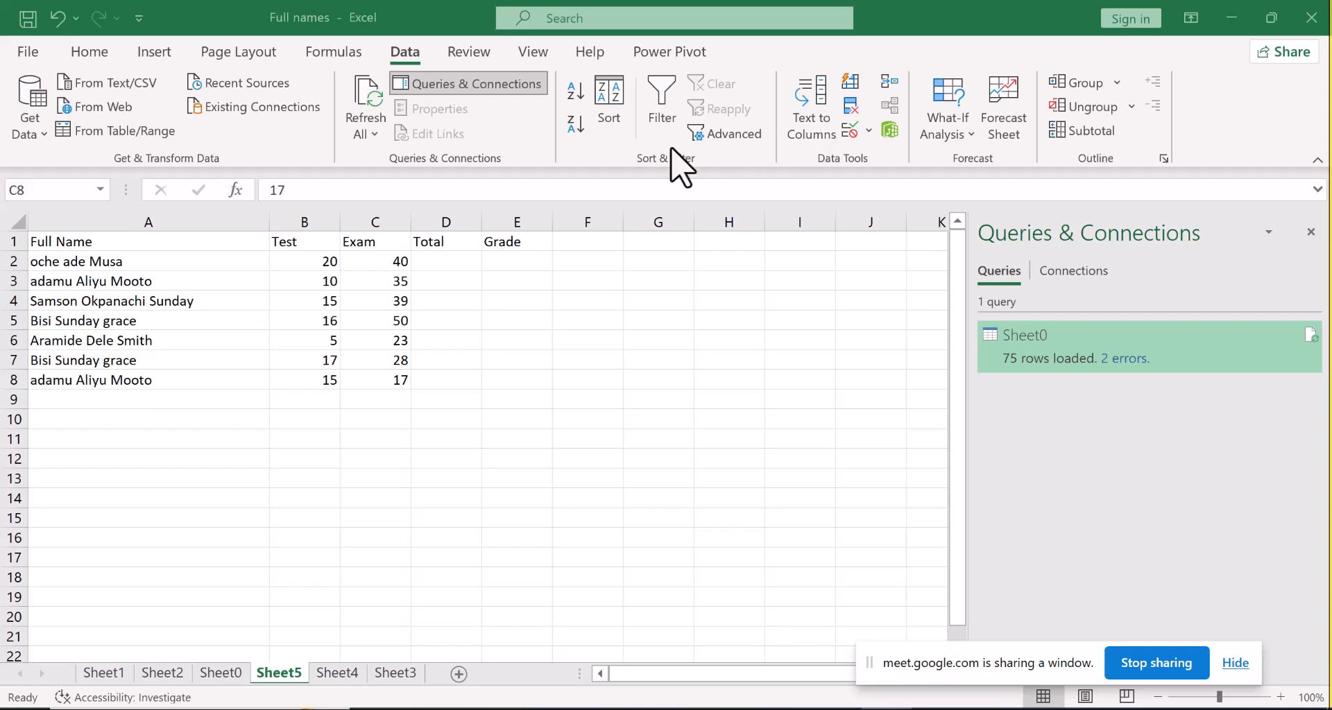
click(145, 223)
click(146, 222)
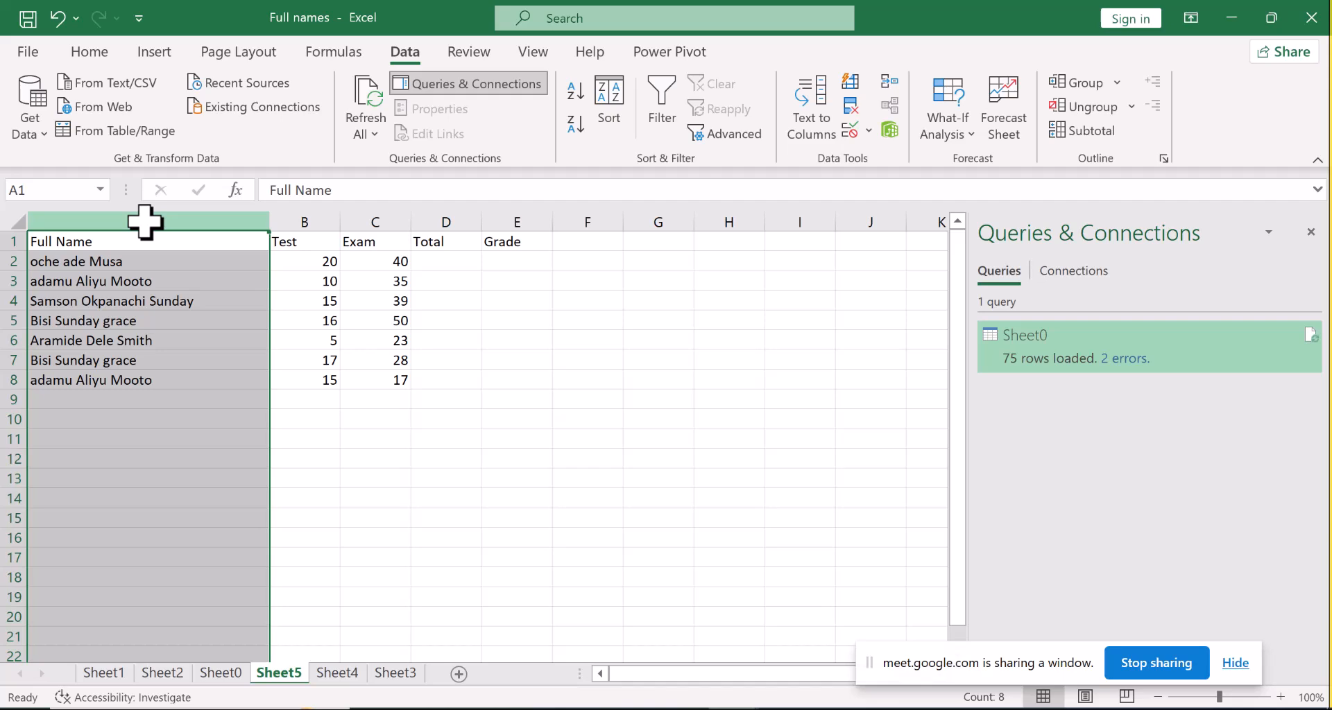
Step: Open the Convert Text to Columns Wizard at step 1 and position it so columns B–E stay visible
click(799, 92)
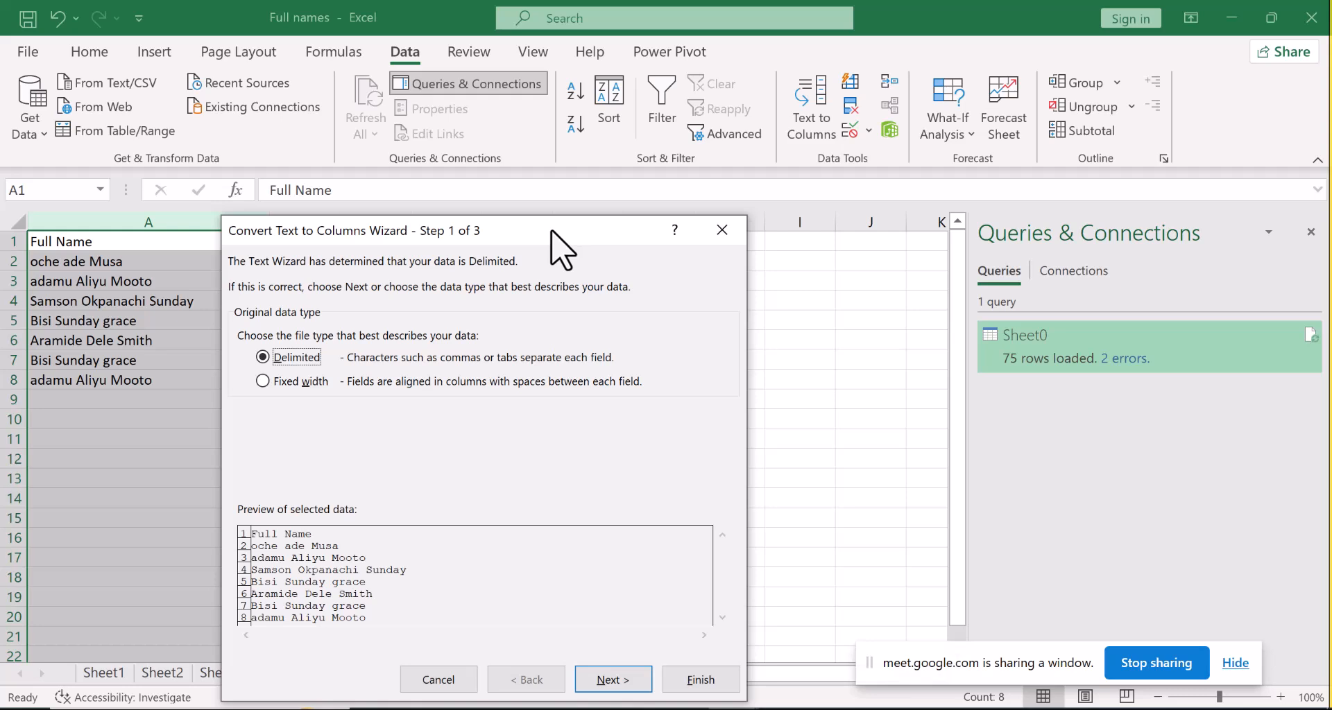
drag(552, 231, 607, 98)
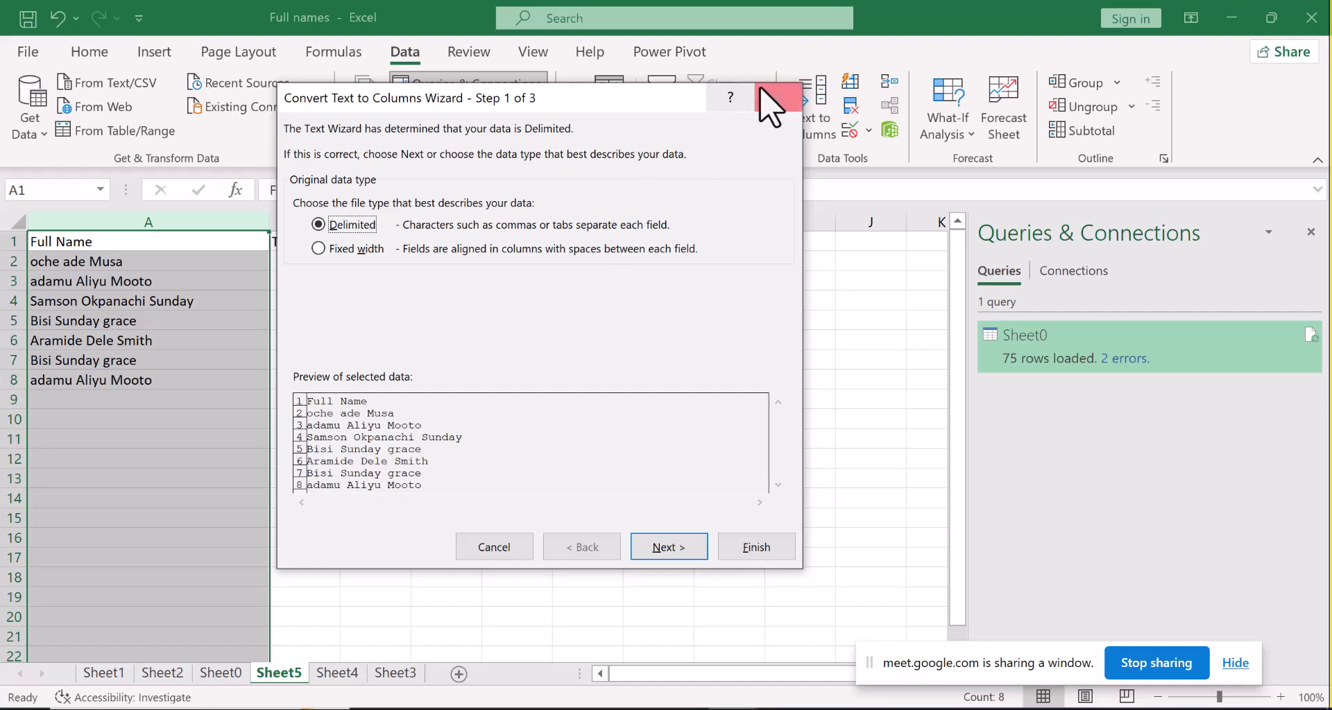
click(777, 97)
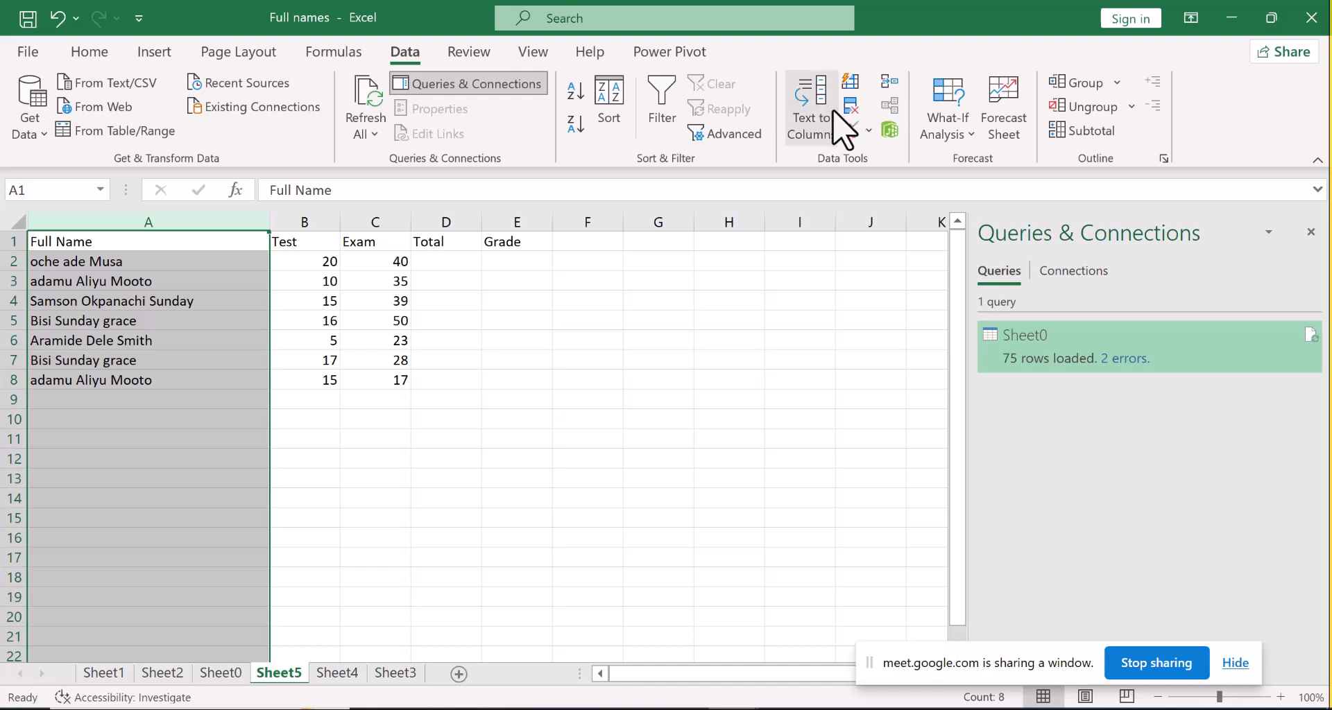
click(814, 125)
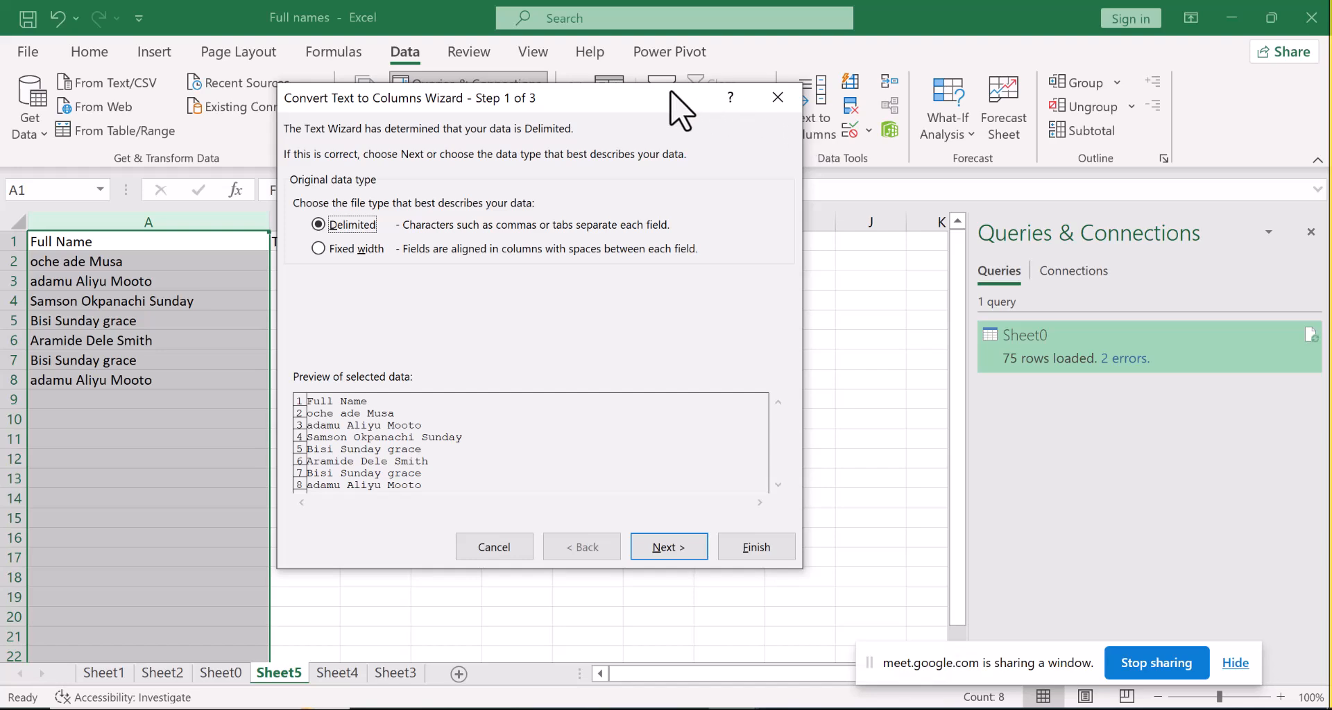
drag(671, 104, 655, 294)
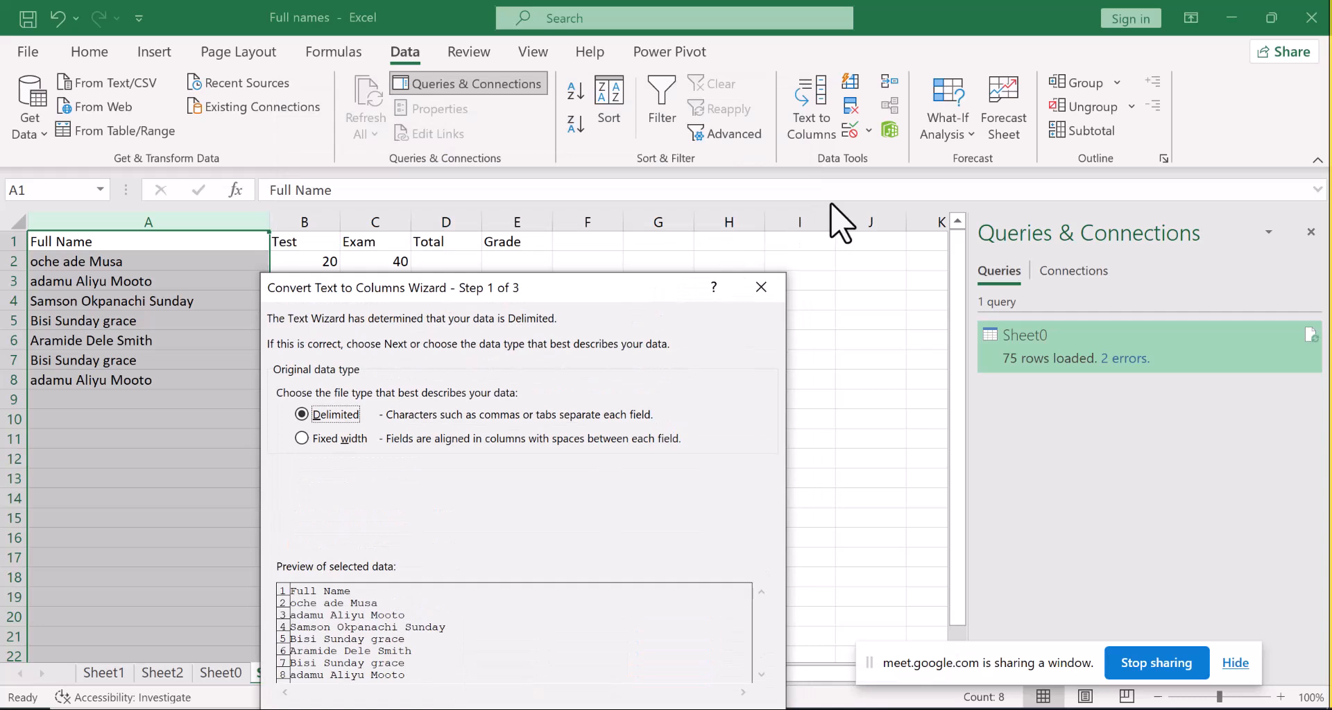
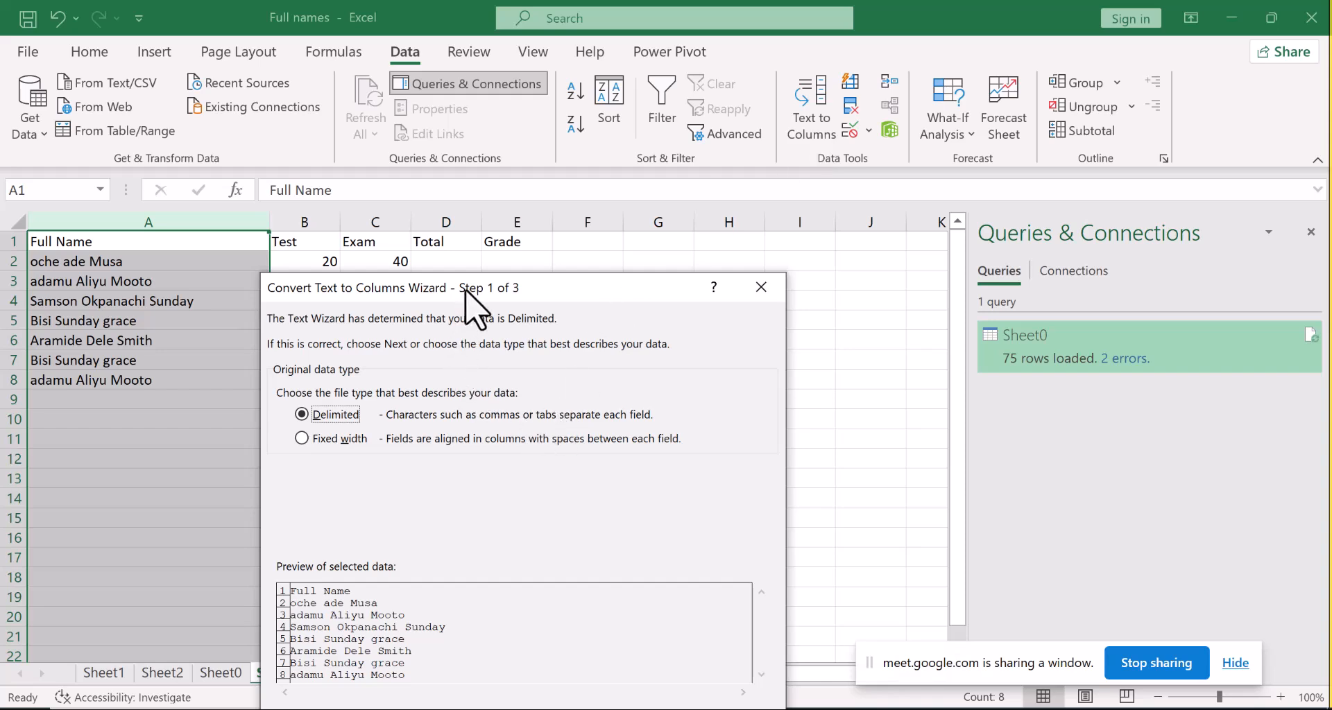
Step: Split the full names in place at spaces, accepting the overwrite of the Test and Exam scores
drag(464, 289, 475, 174)
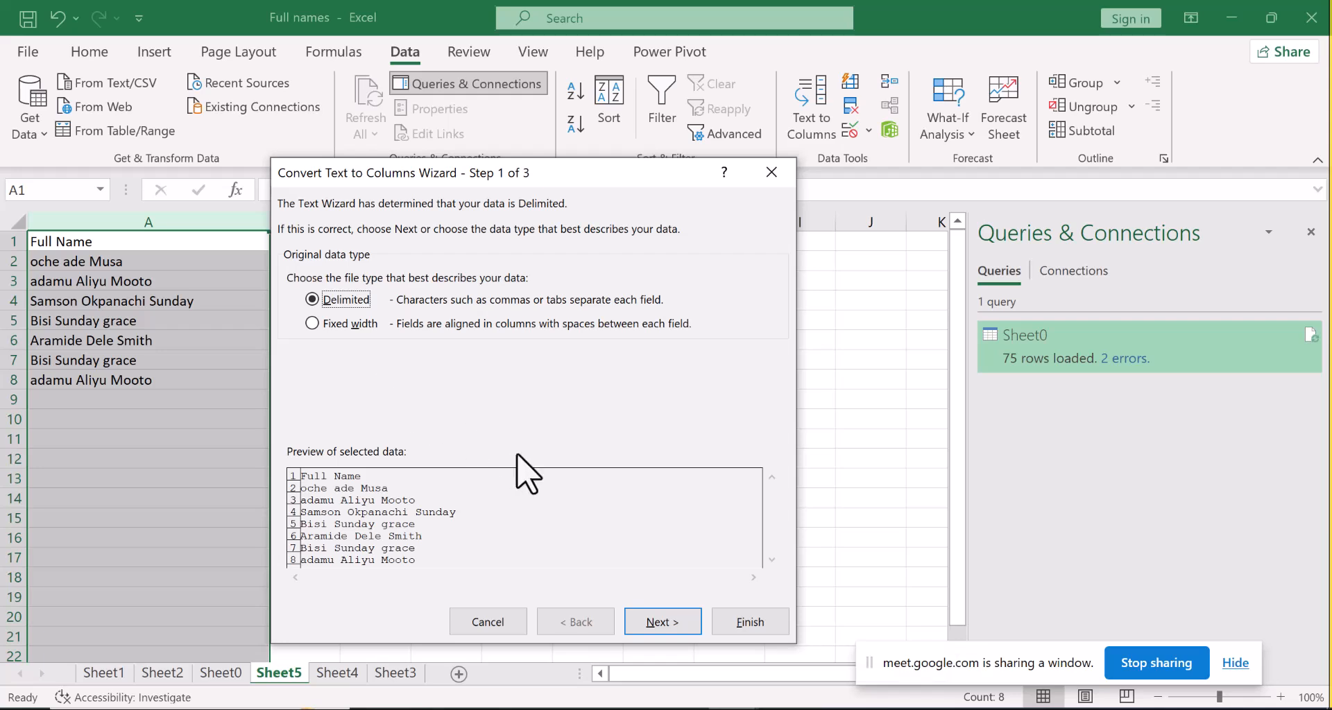
click(657, 622)
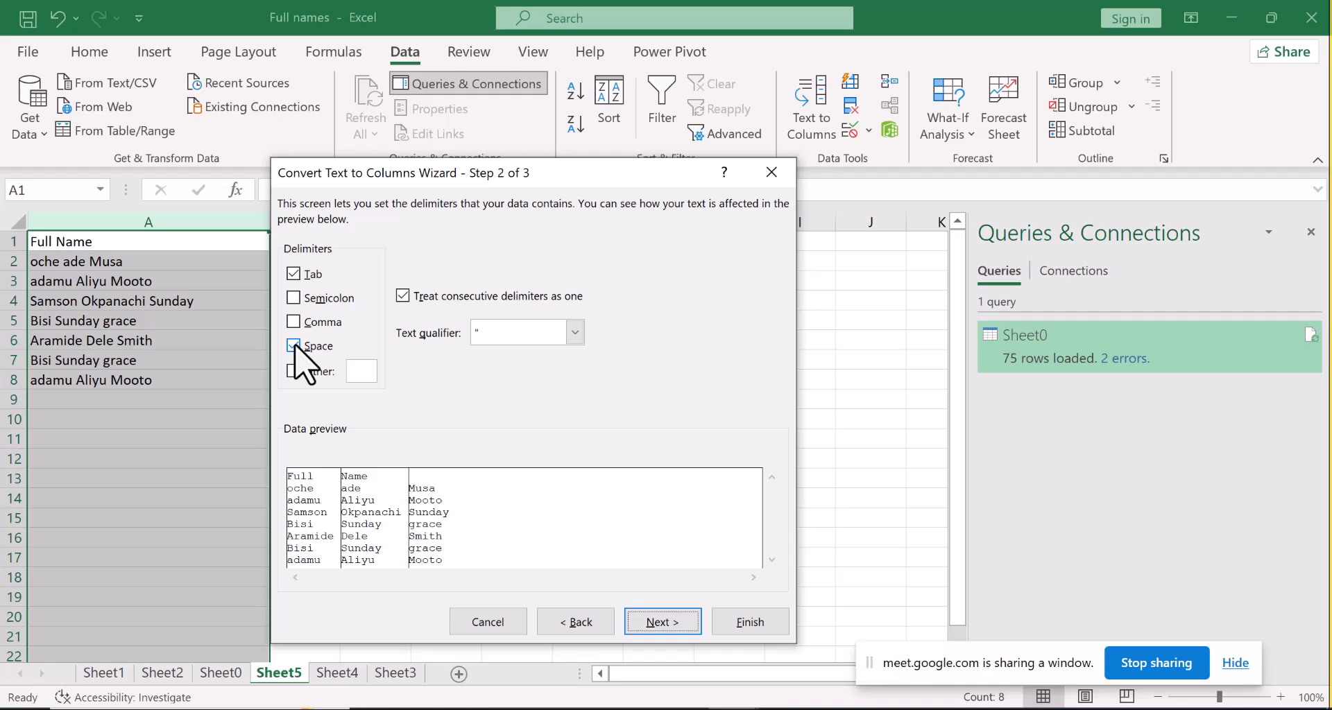
click(662, 622)
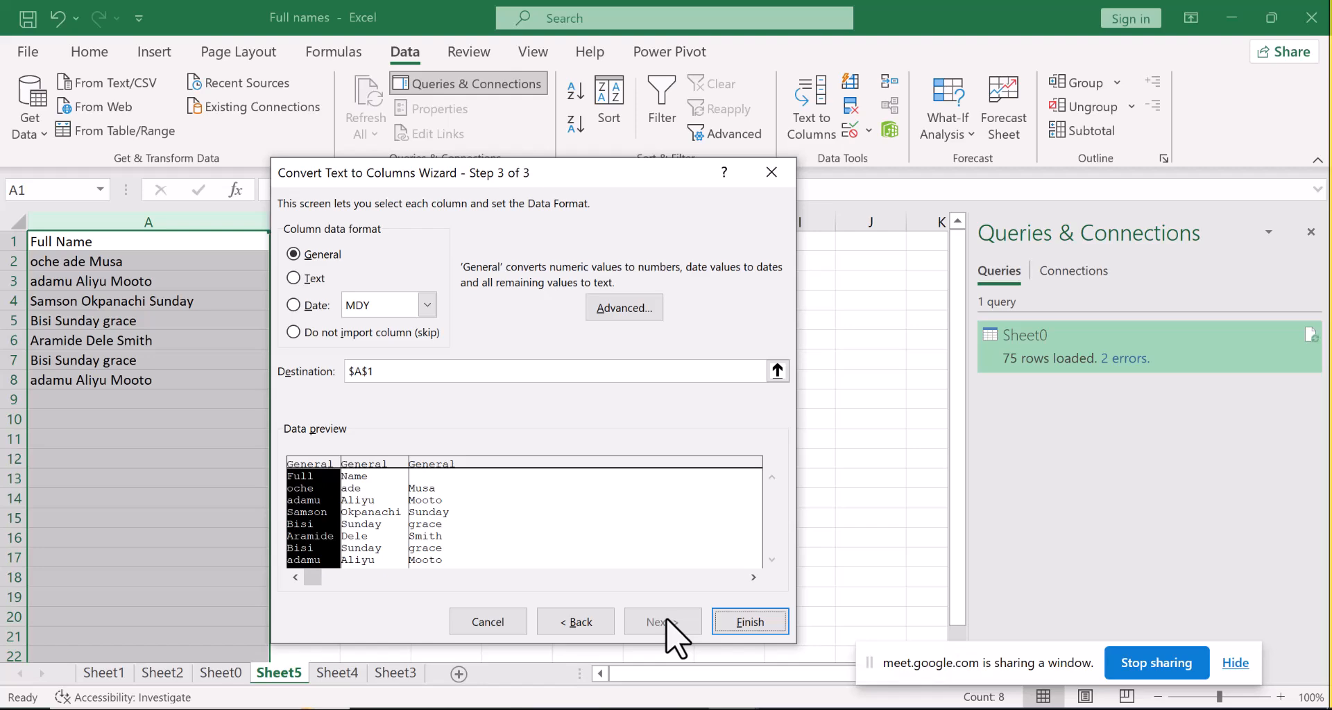
click(725, 621)
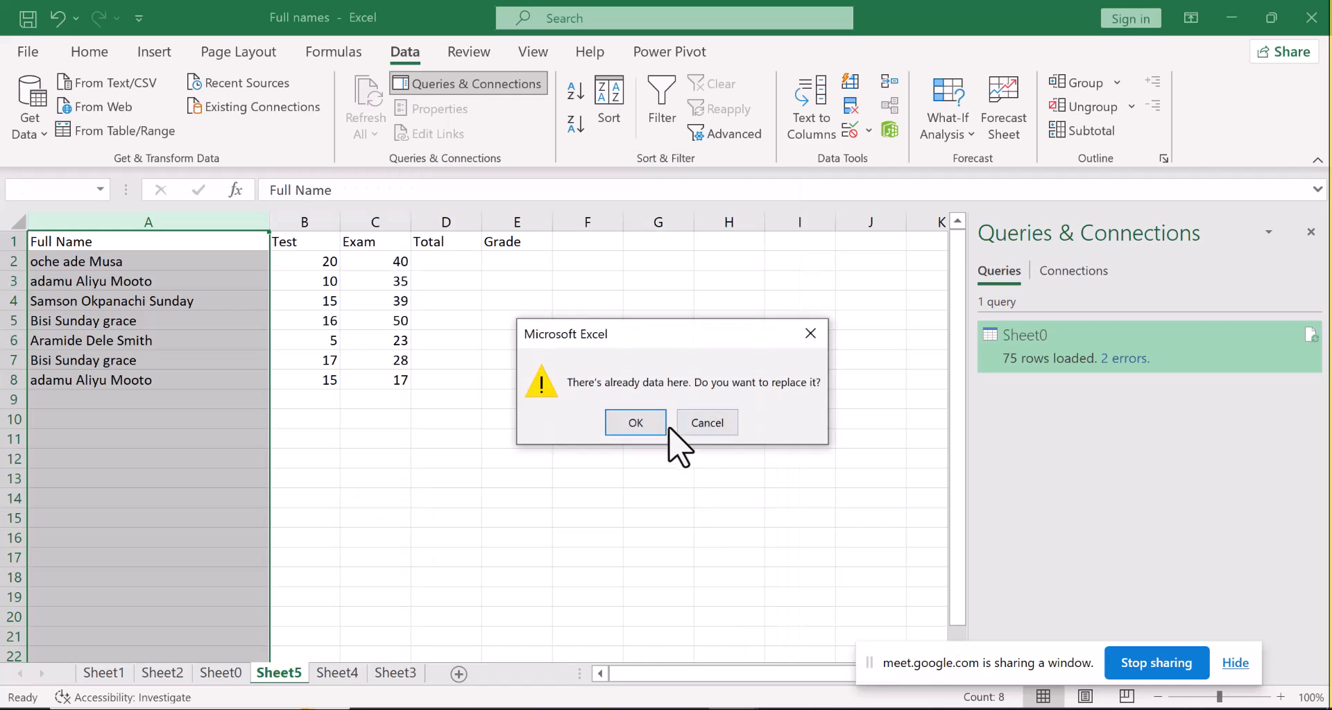
click(635, 423)
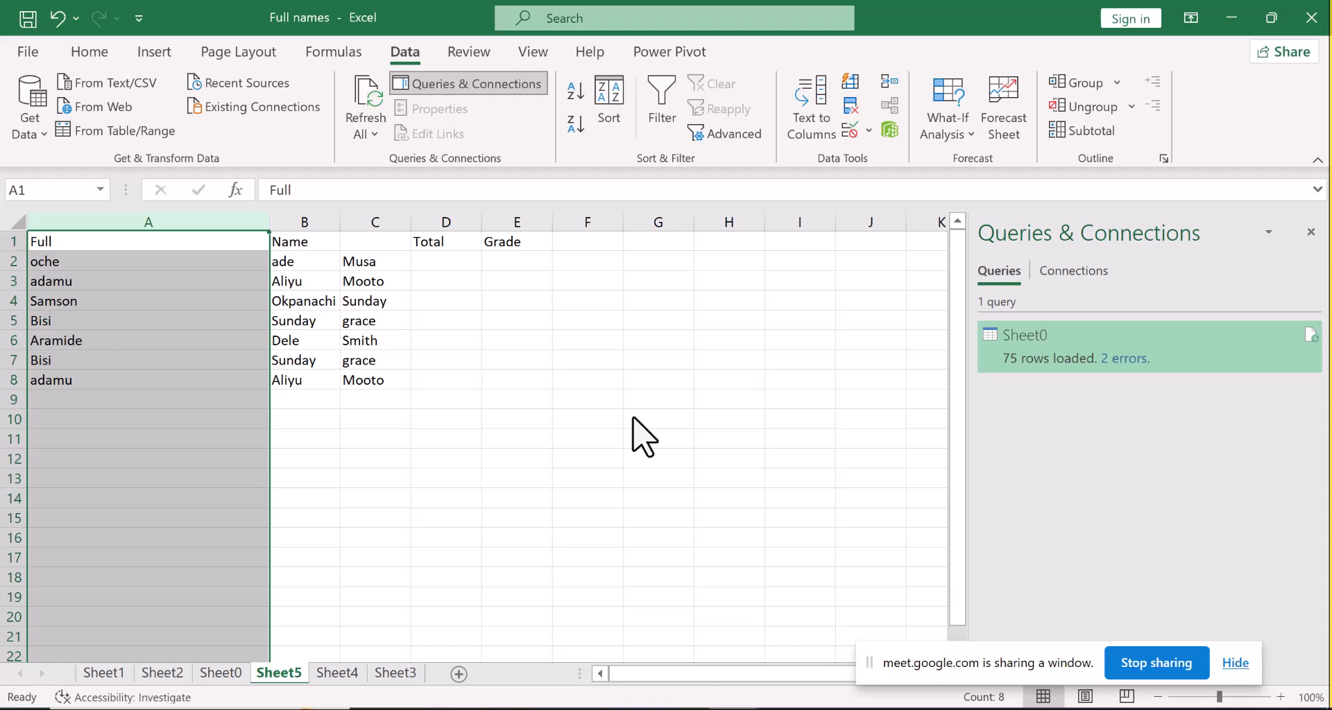
Step: Undo the Text to Columns split to restore the full names and scores
key(ctrl+z)
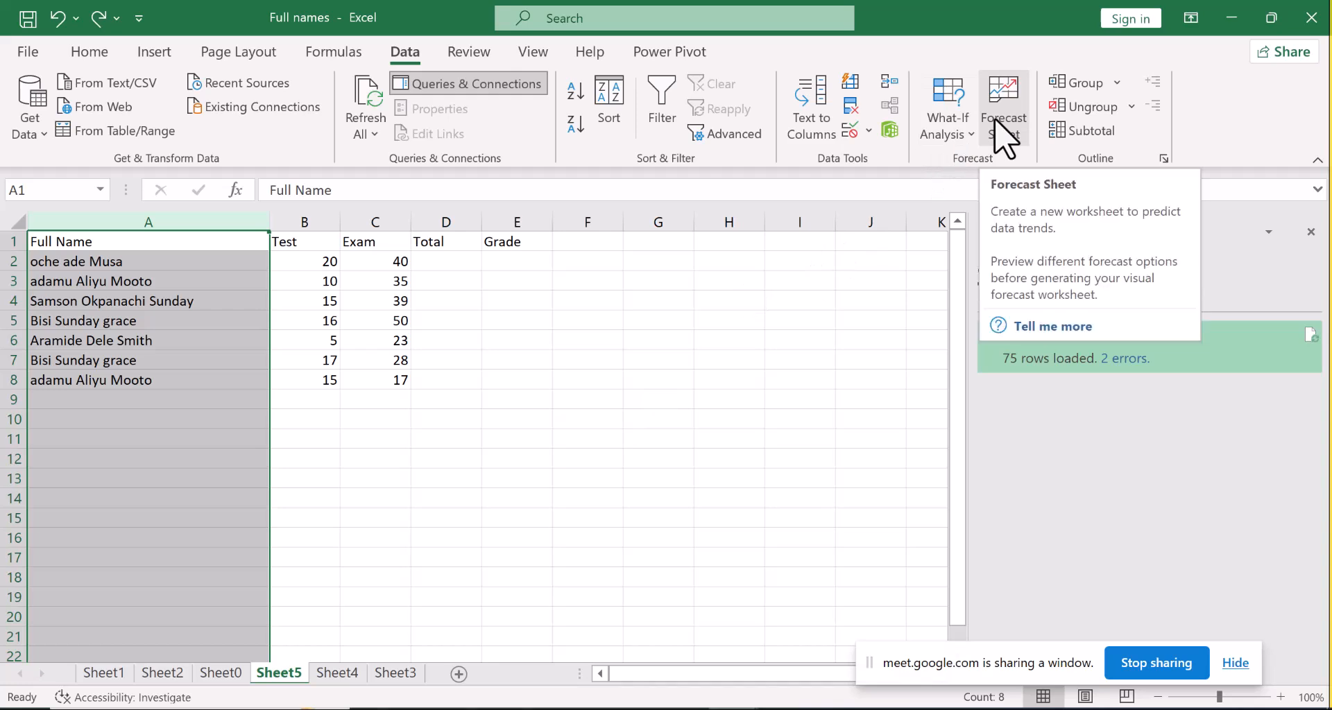
Step: Rerun Text to Columns with Space delimiter to step 3 and inspect the preview columns
click(829, 148)
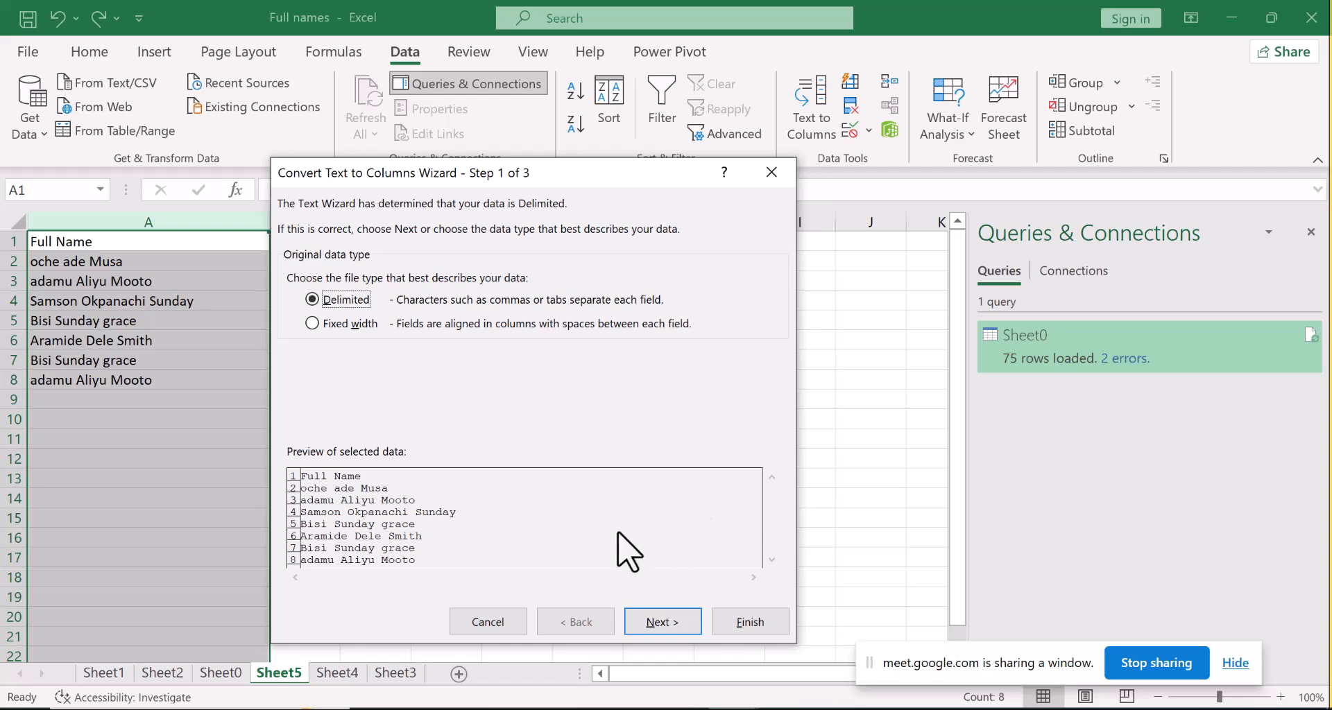
click(652, 626)
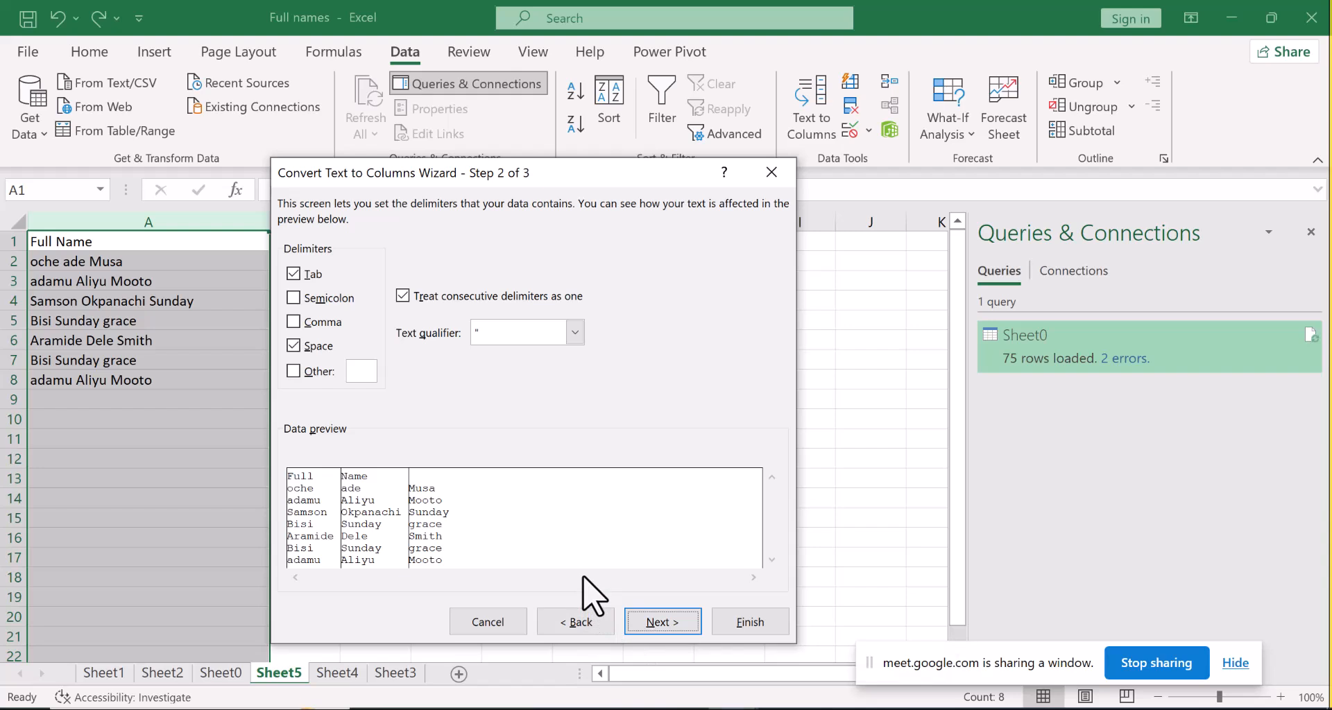
click(652, 619)
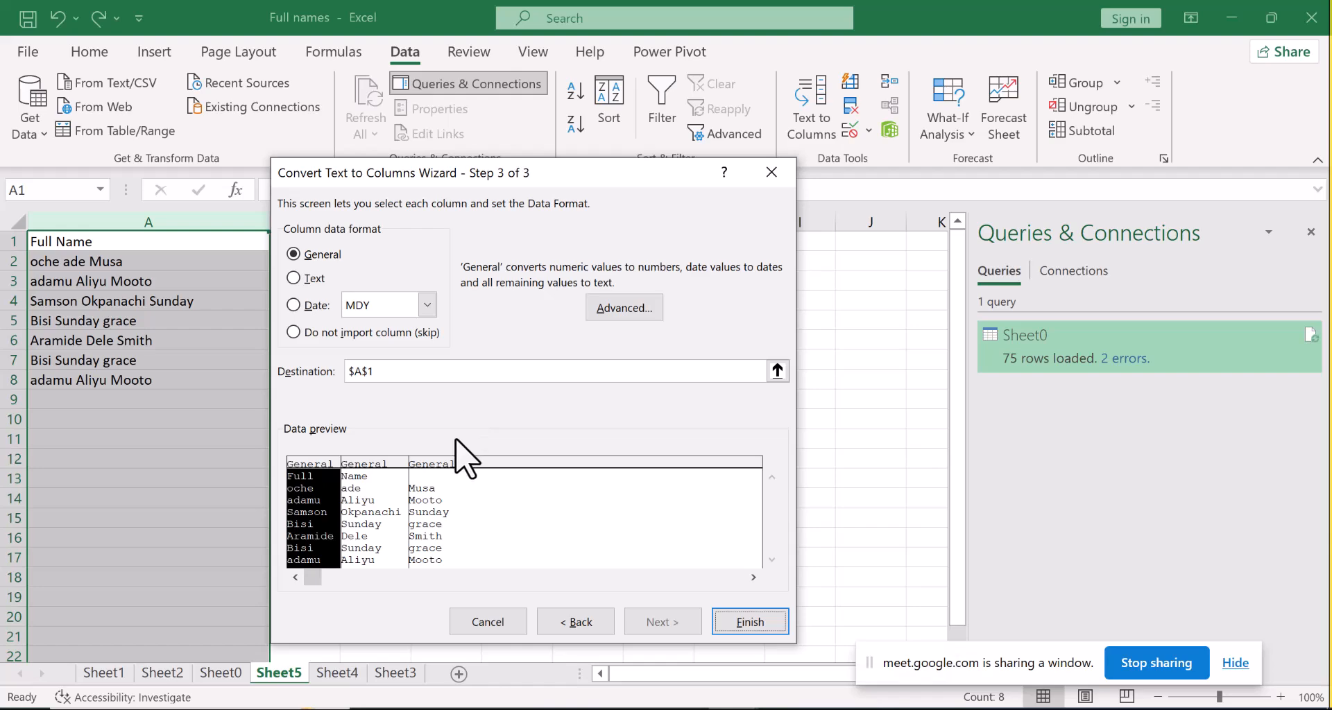
click(384, 466)
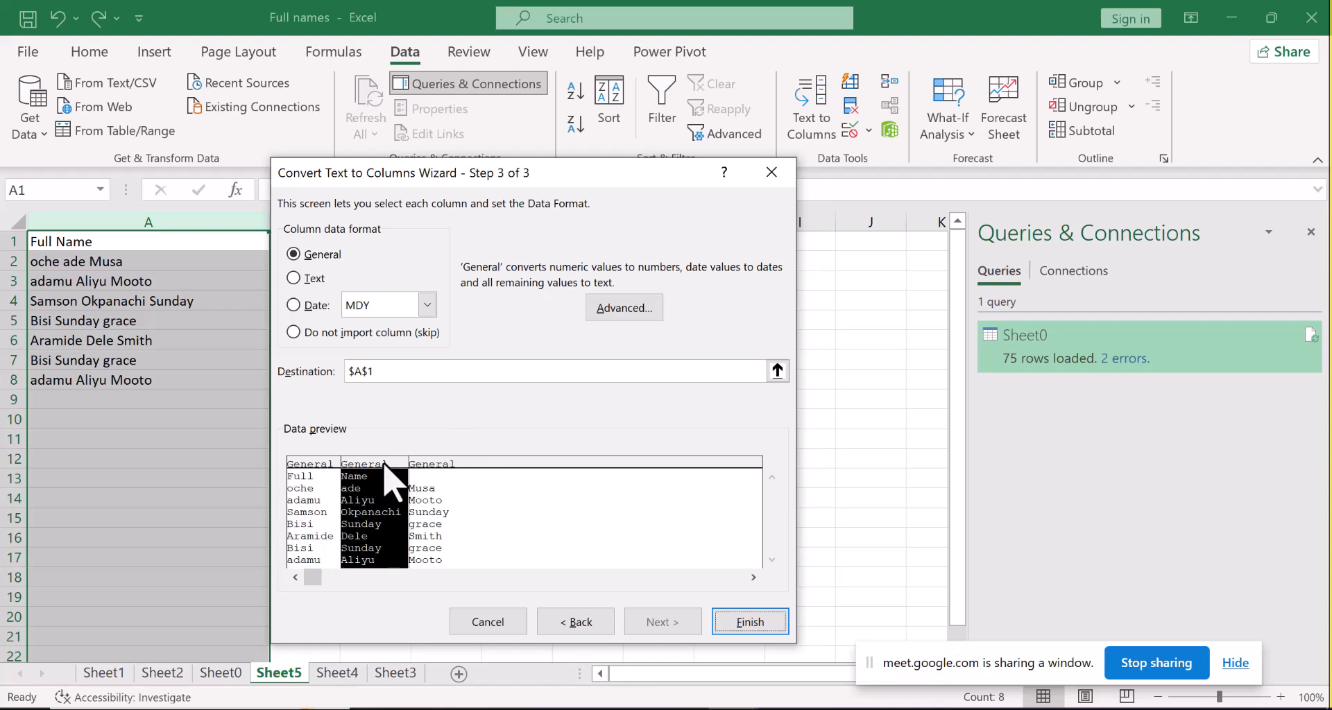
click(428, 476)
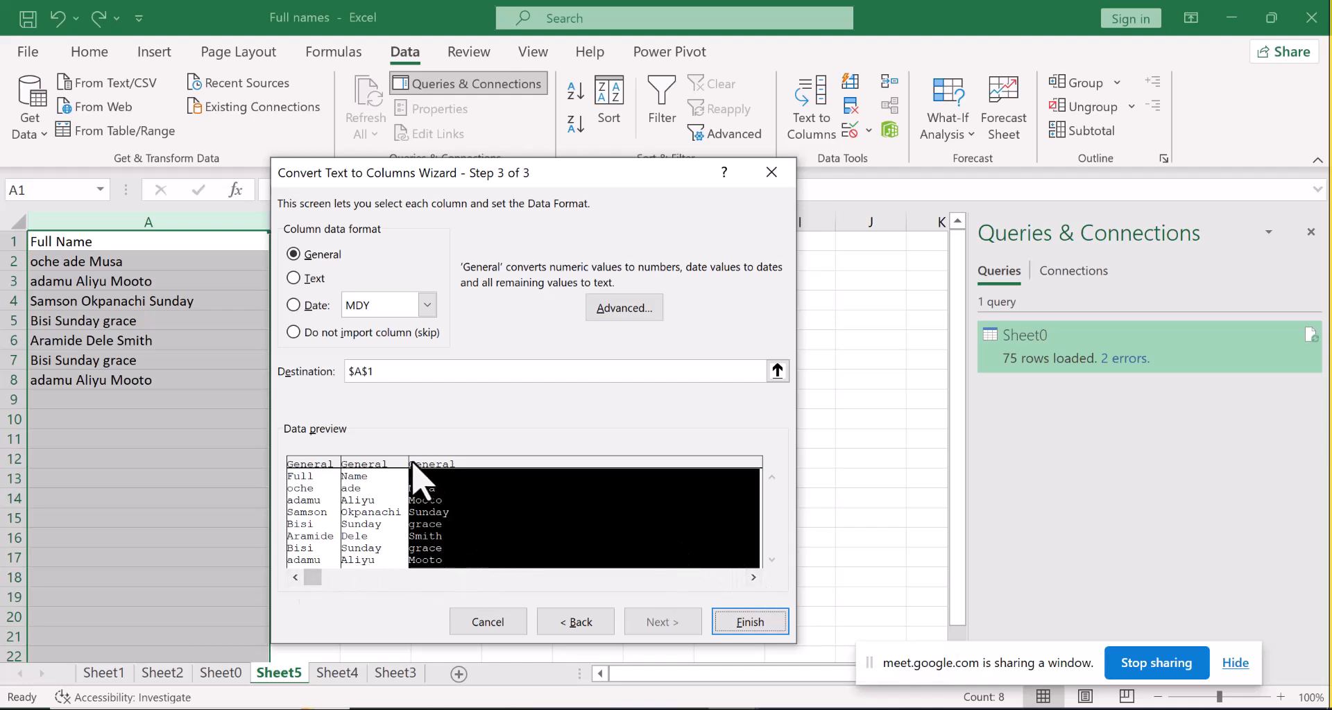
click(388, 466)
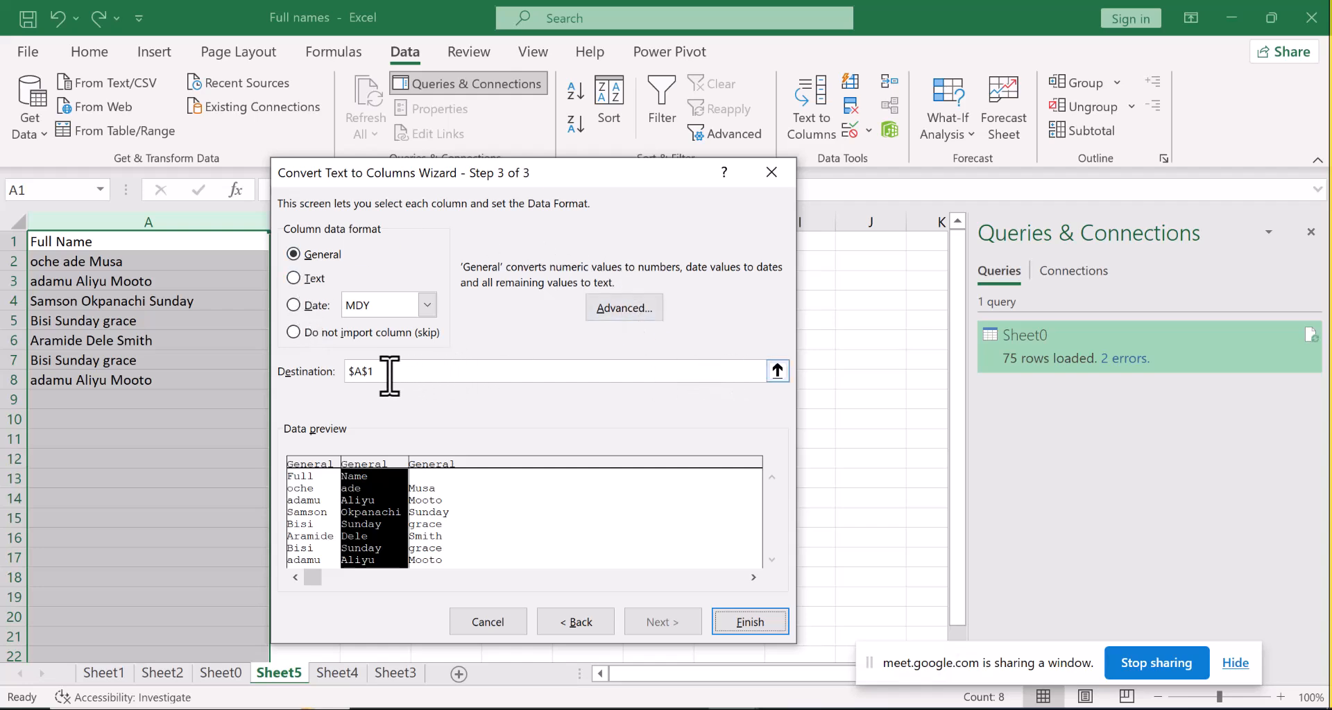
Step: Set the split destination to column F and finish, filling F–H with name parts
click(777, 371)
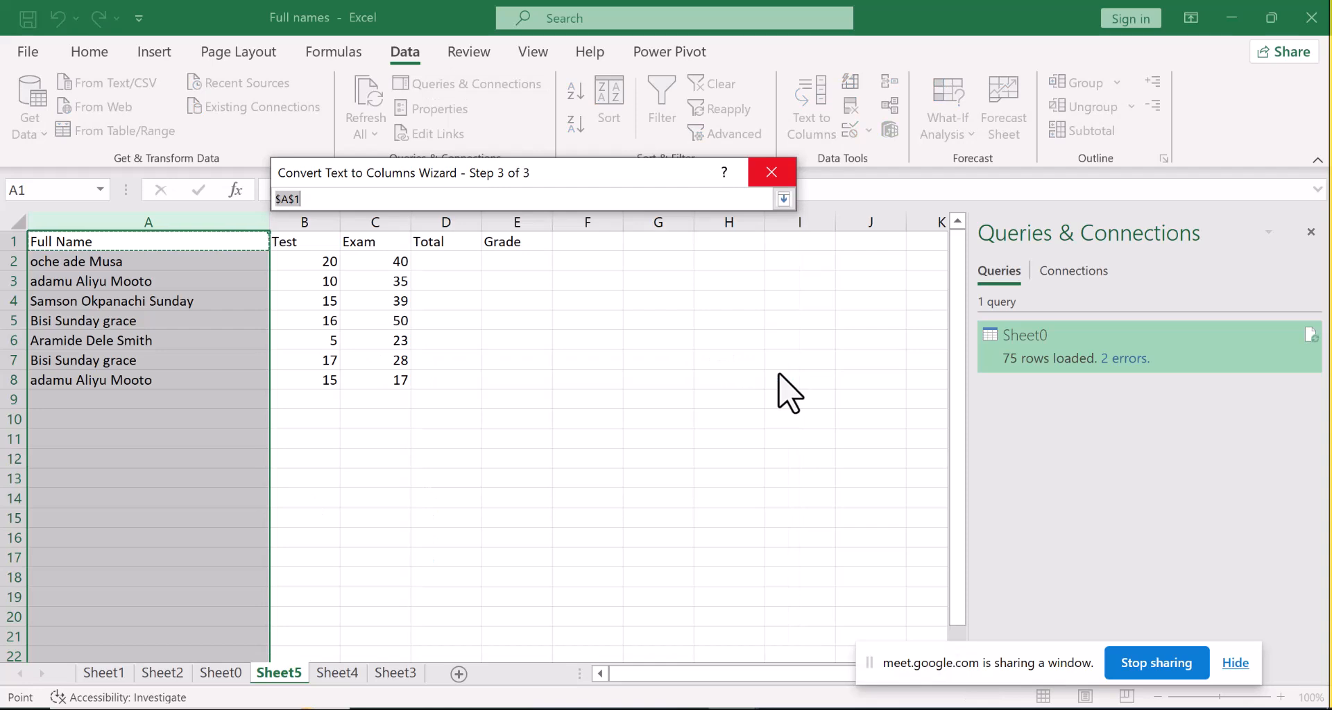
click(580, 221)
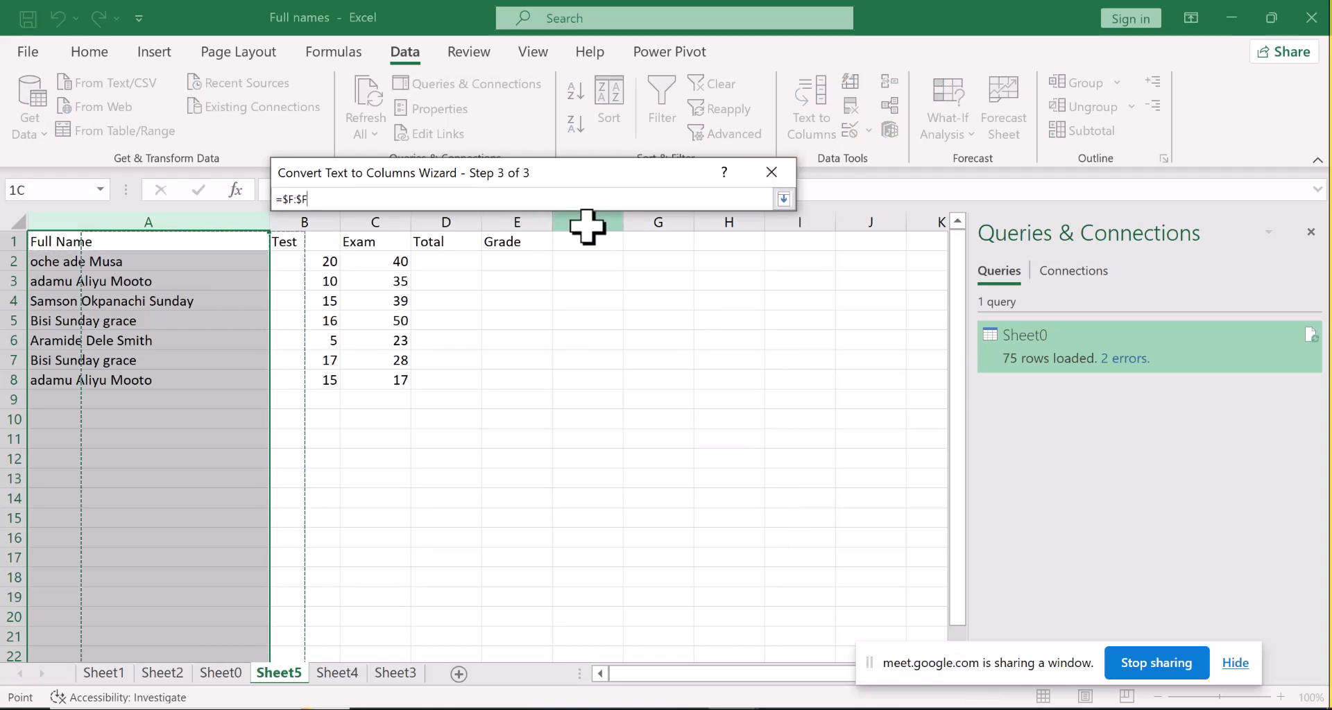
click(782, 200)
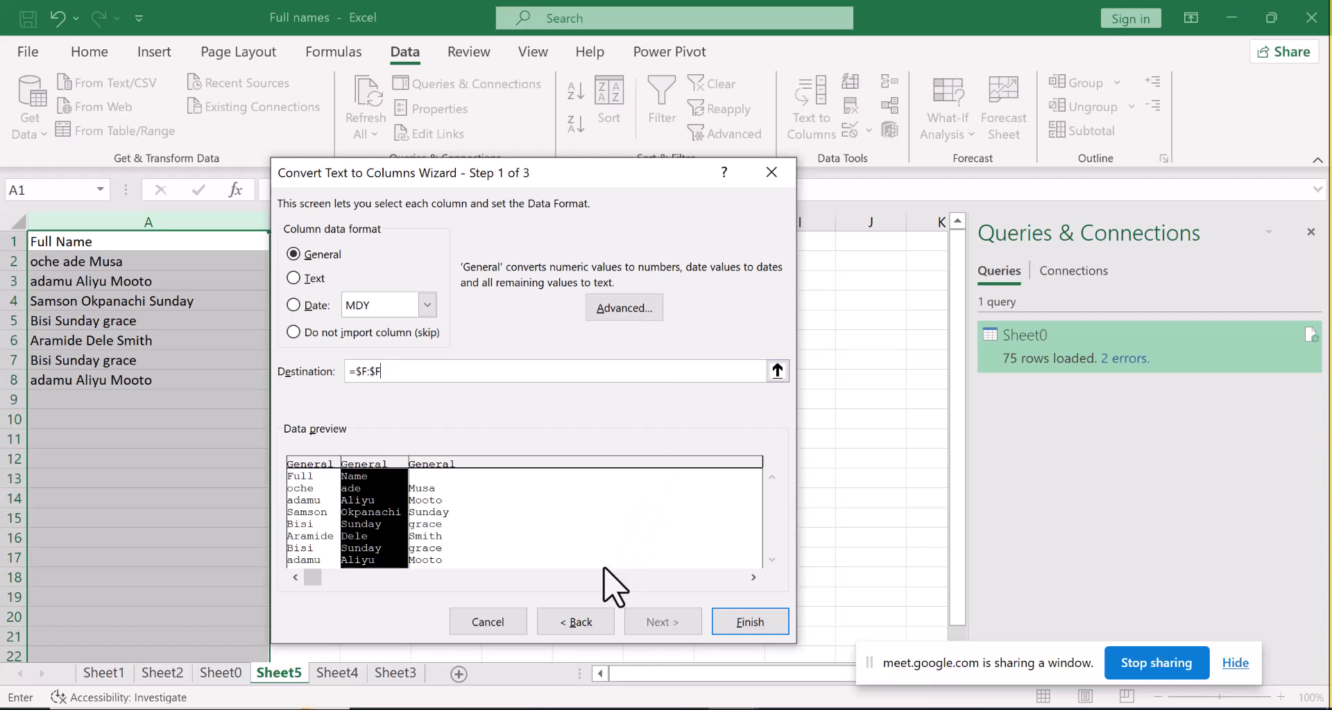
click(736, 628)
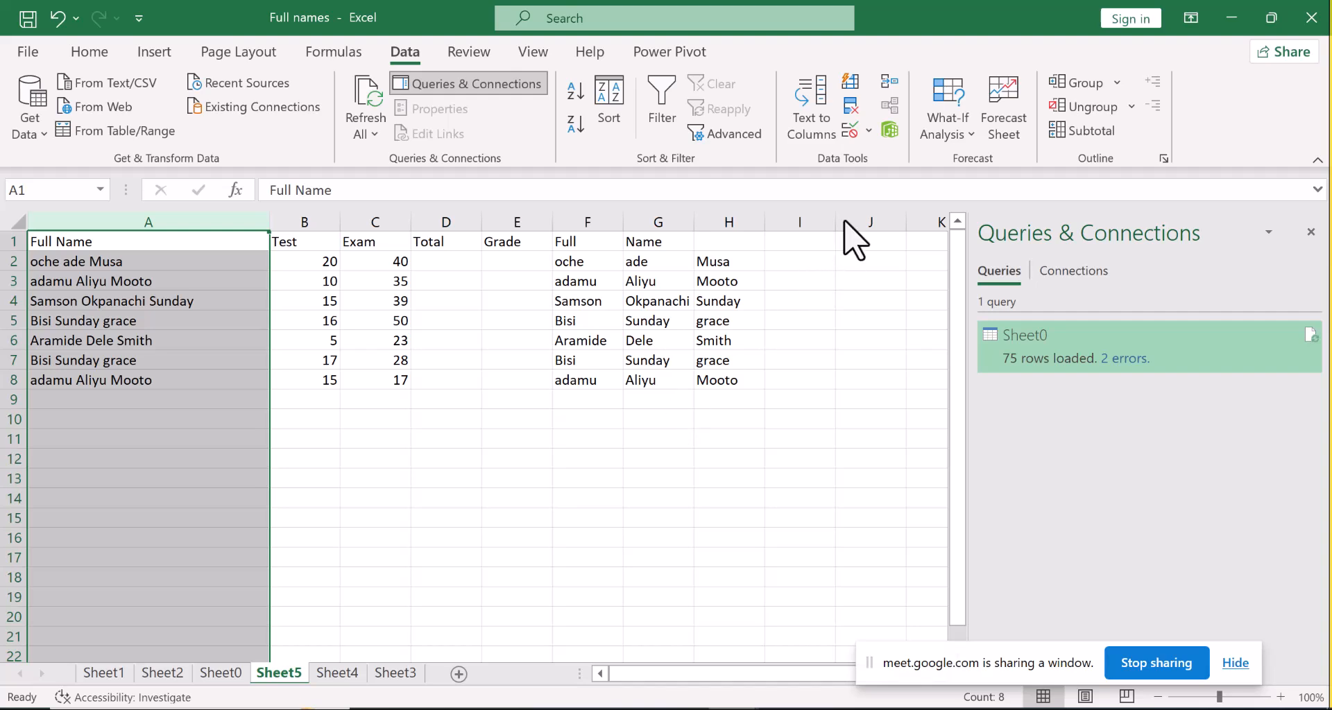
click(817, 127)
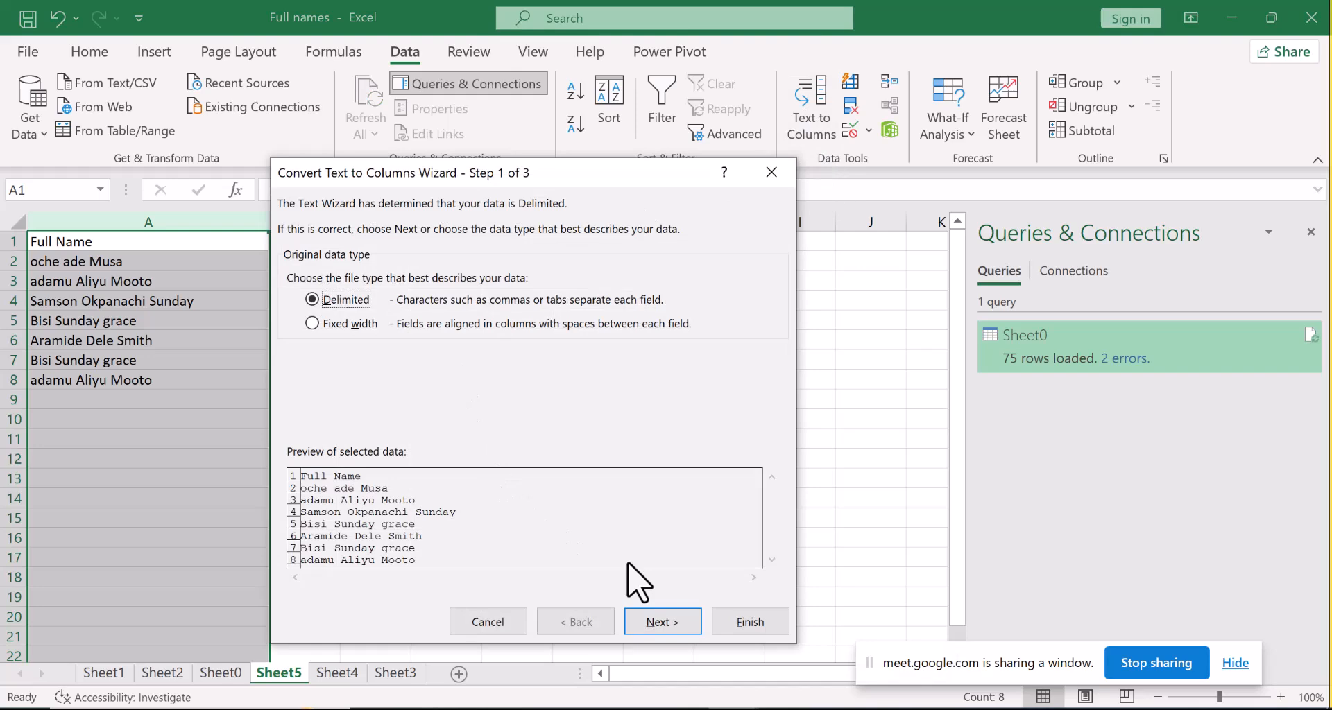
click(639, 618)
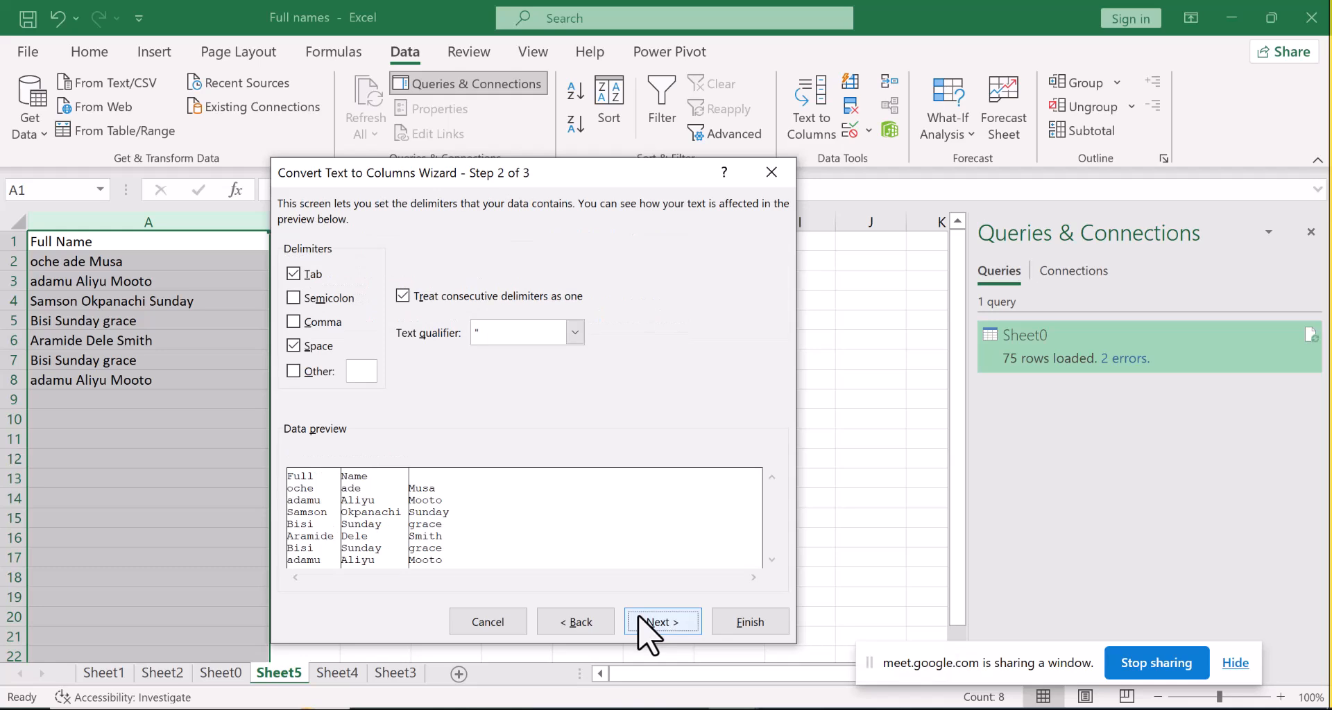
click(642, 621)
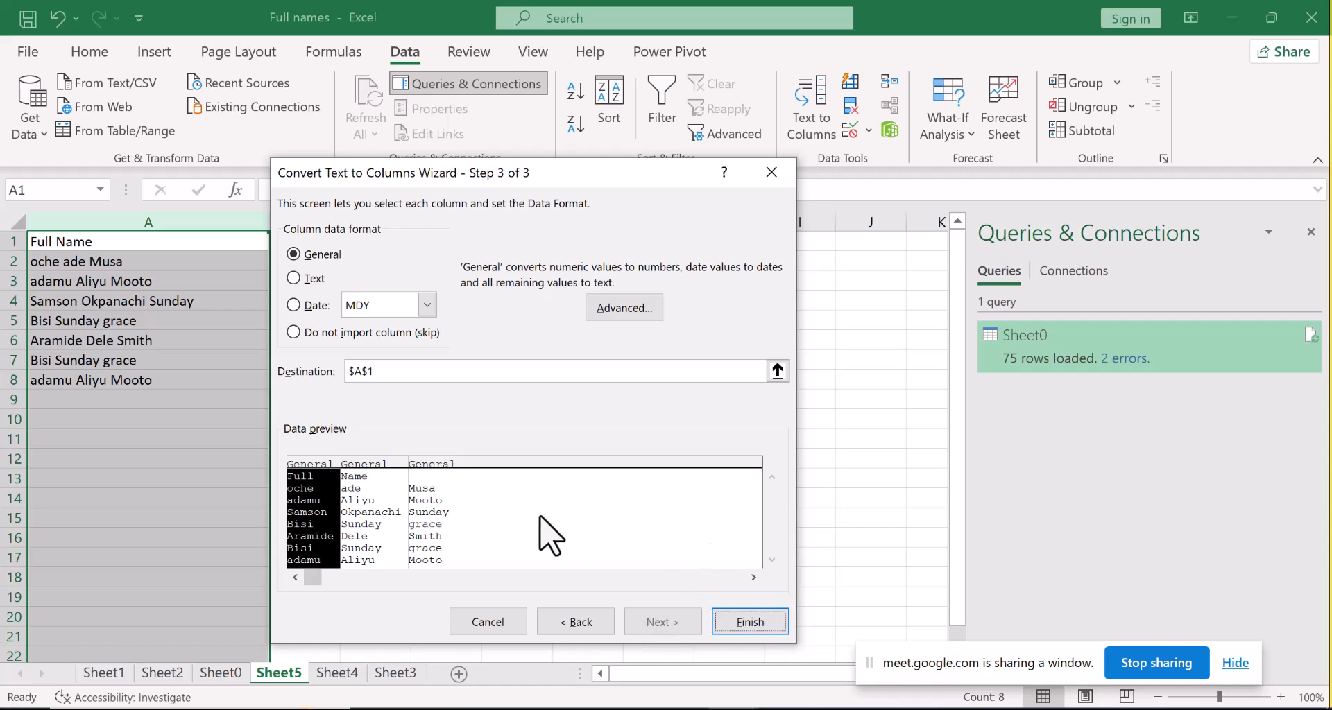
click(779, 185)
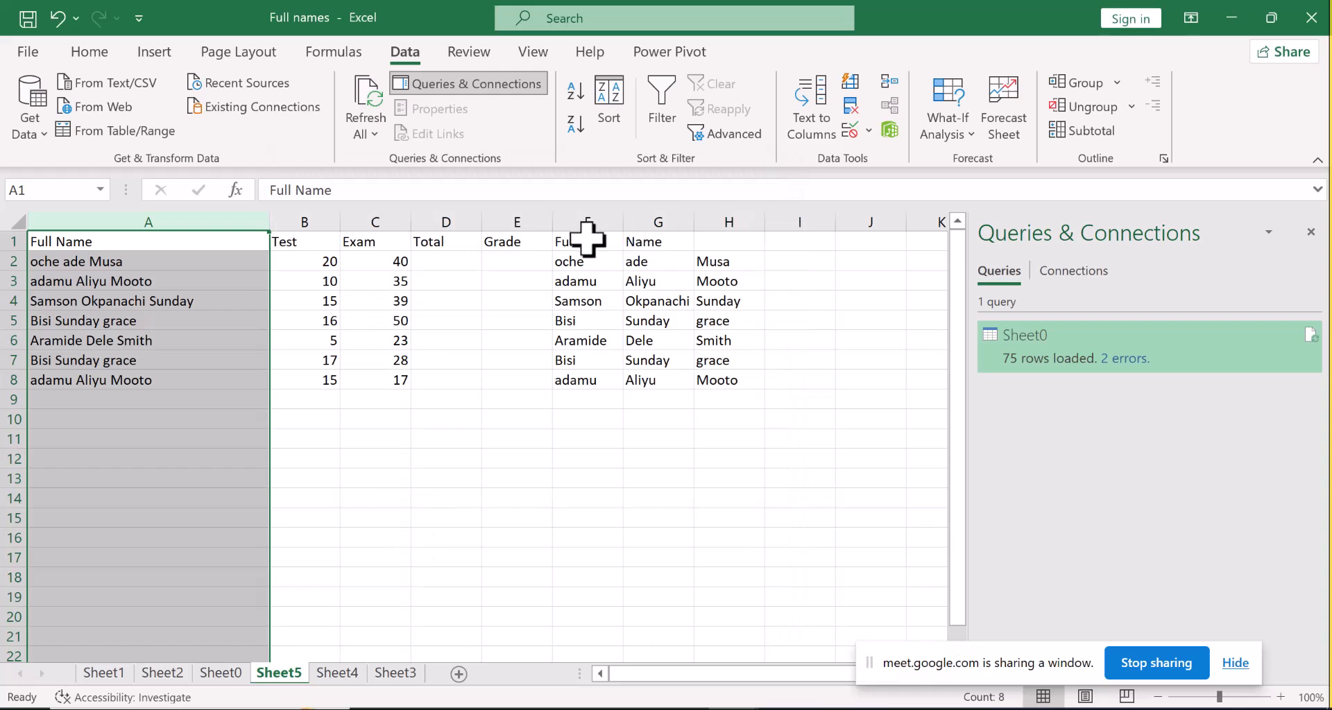
Step: Delete the contents of columns F–H, then select the Full Name column A
drag(589, 222, 699, 231)
right_click(685, 218)
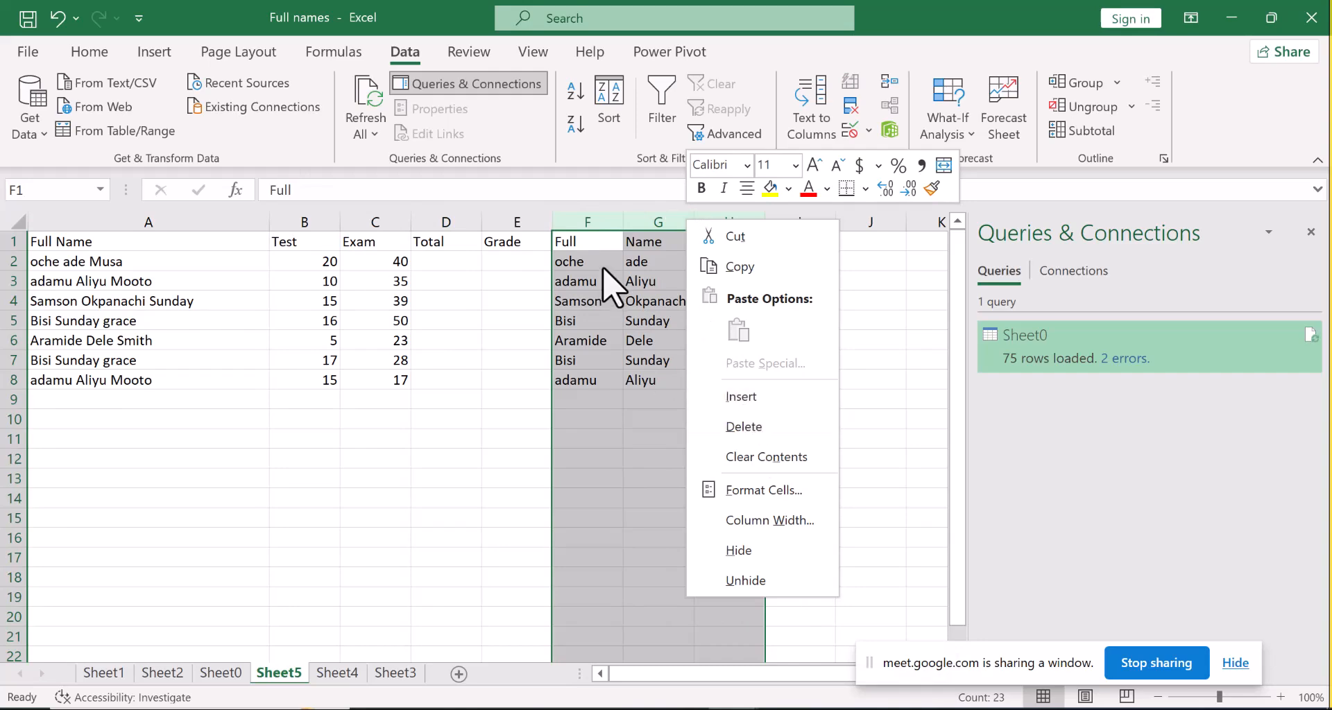
click(586, 215)
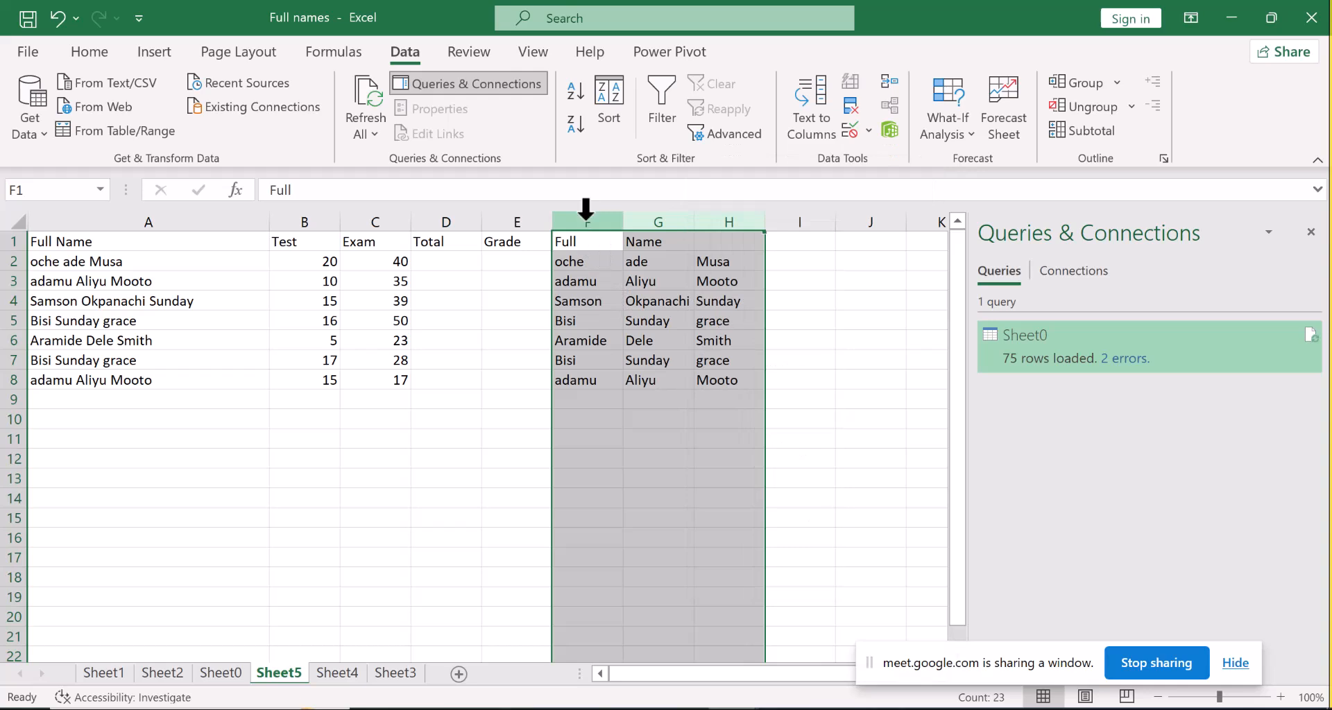
key(Delete)
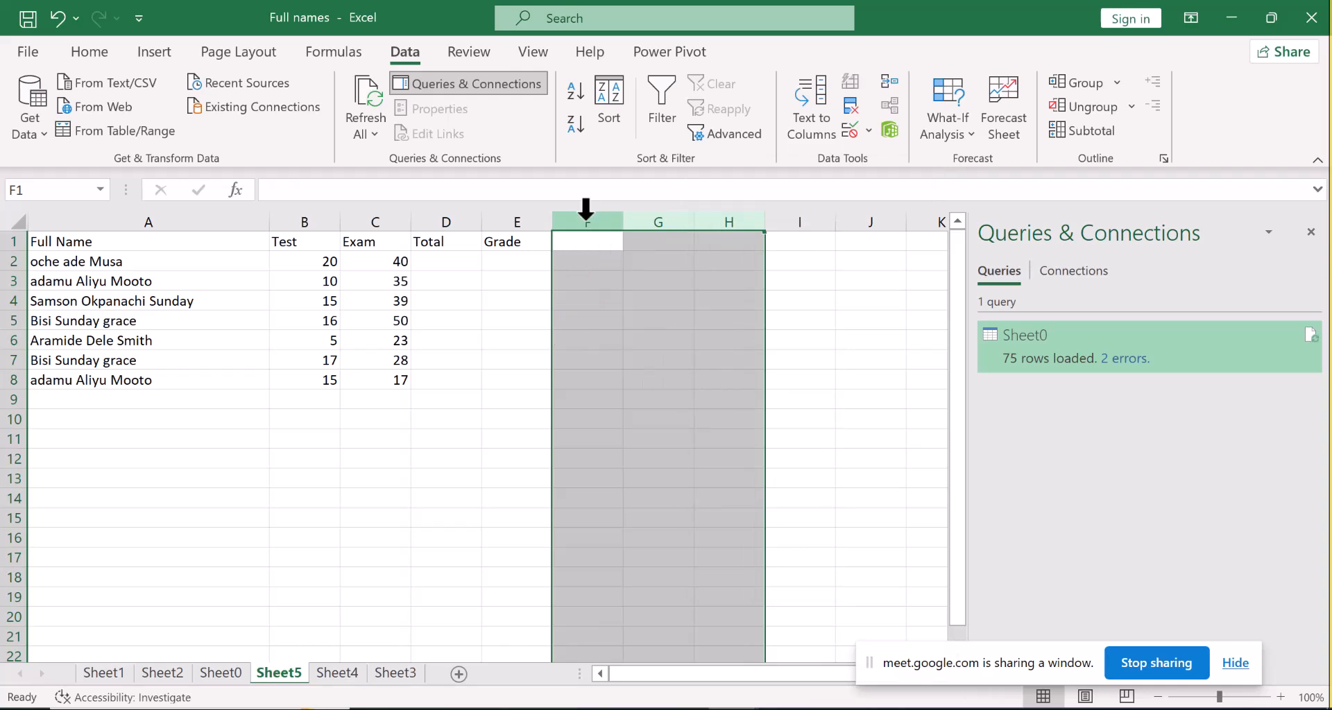
click(199, 217)
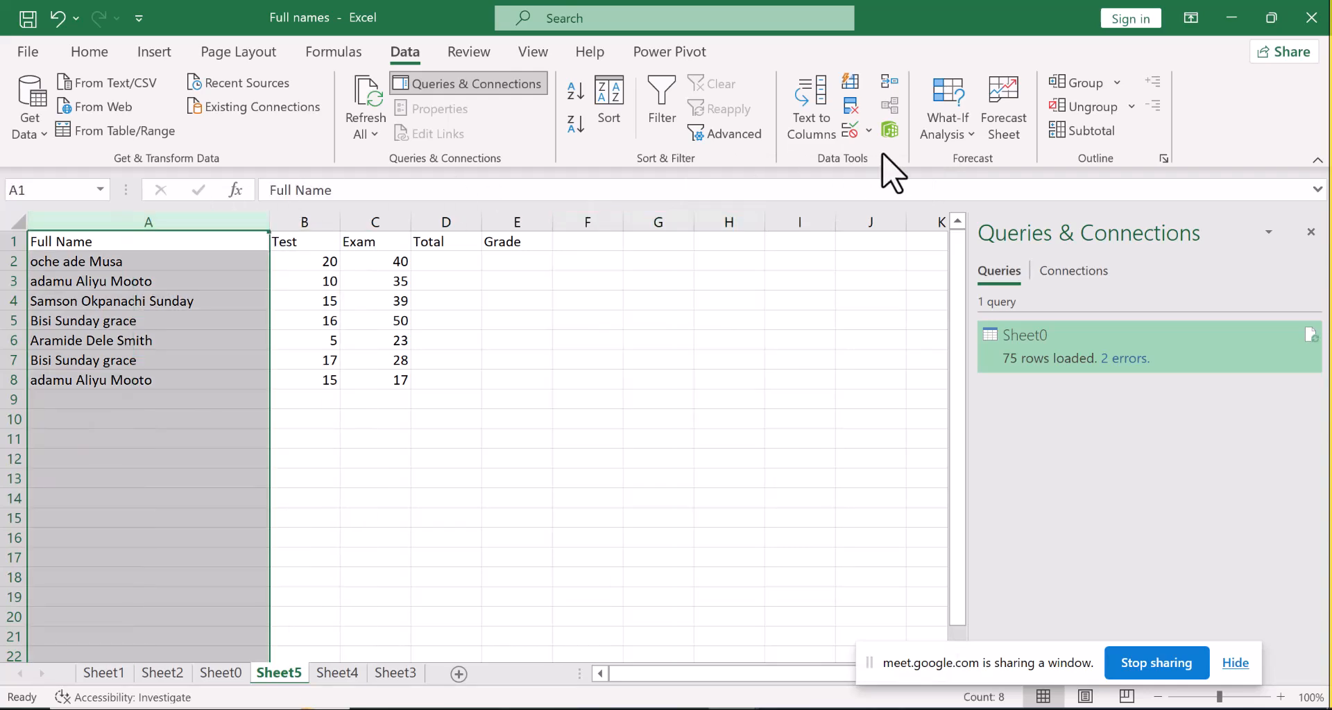
Step: Rerun Text to Columns on the full names with Space delimiter, reaching the column-format step
click(804, 104)
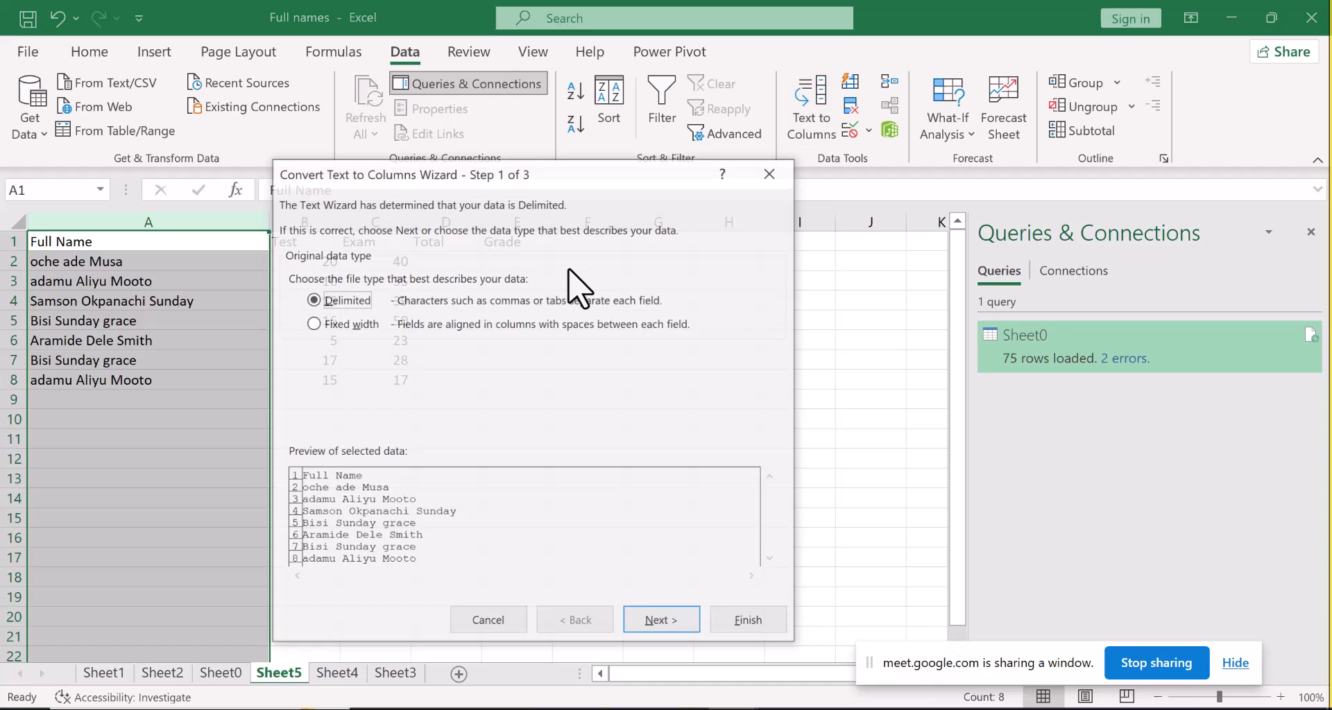
click(645, 622)
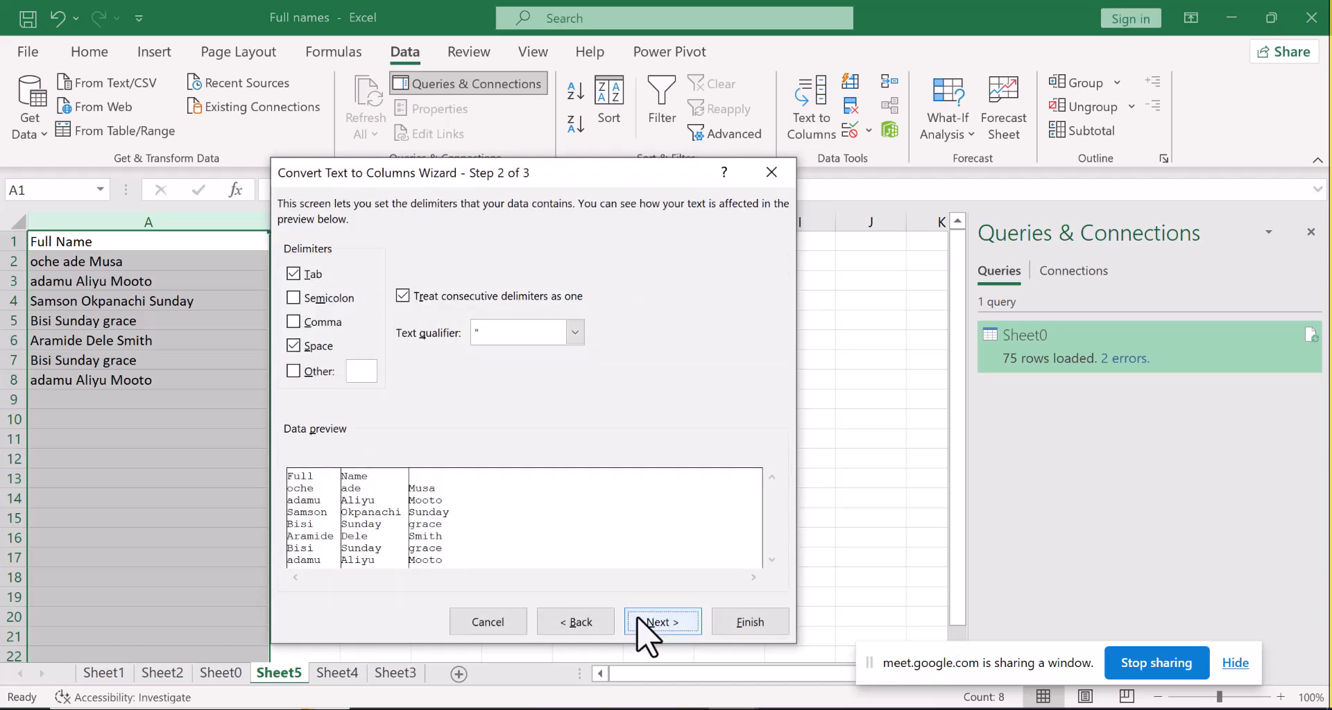
click(644, 622)
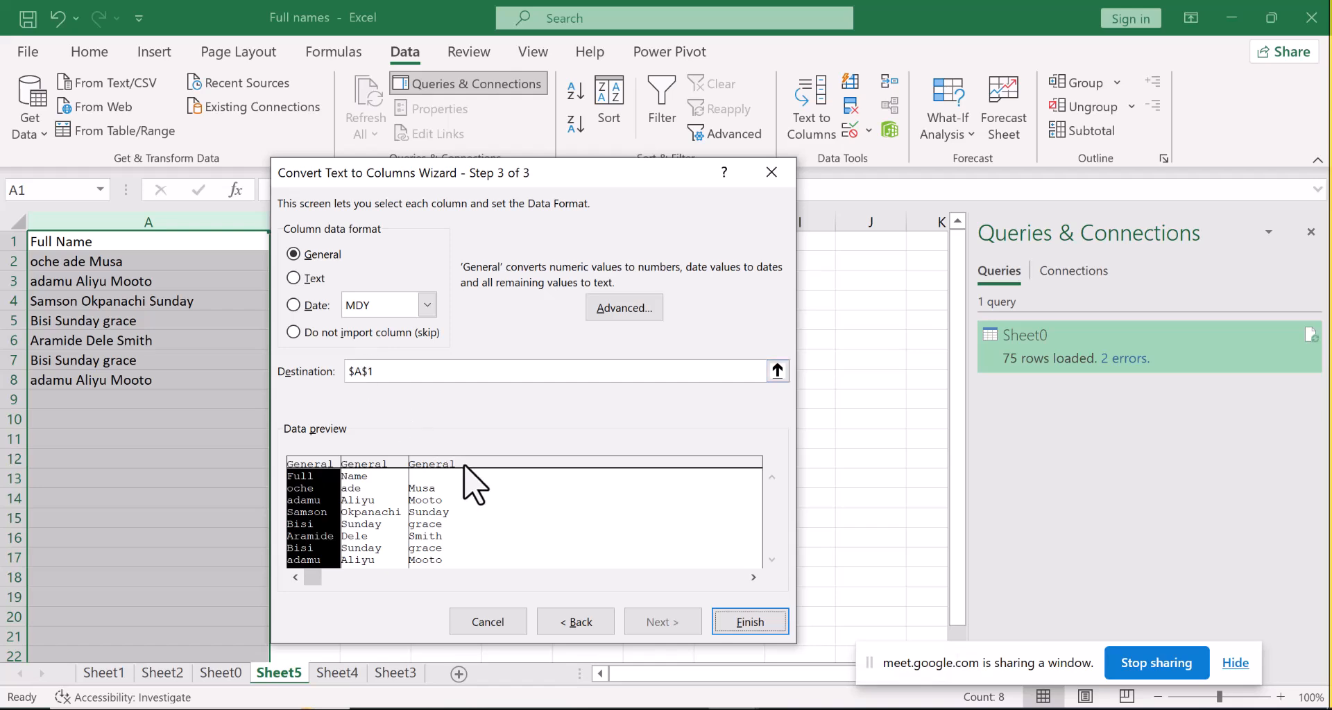
click(495, 373)
click(577, 624)
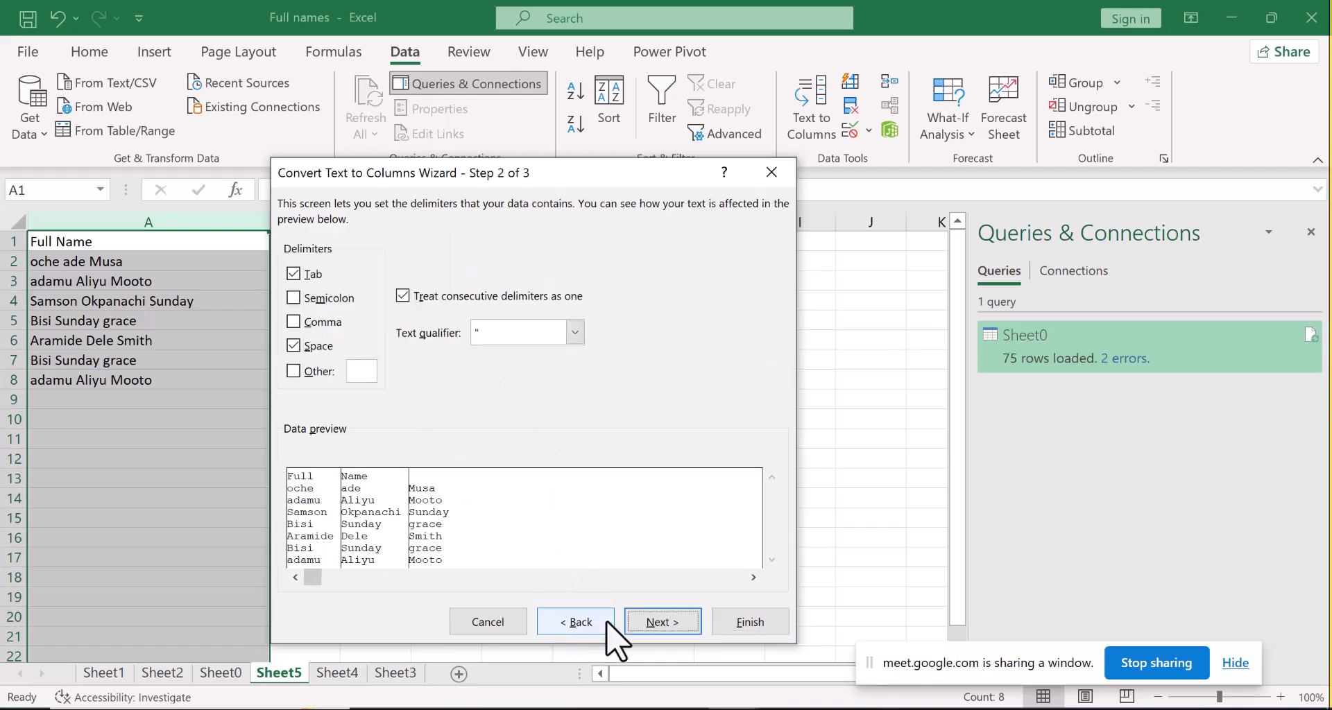
click(671, 628)
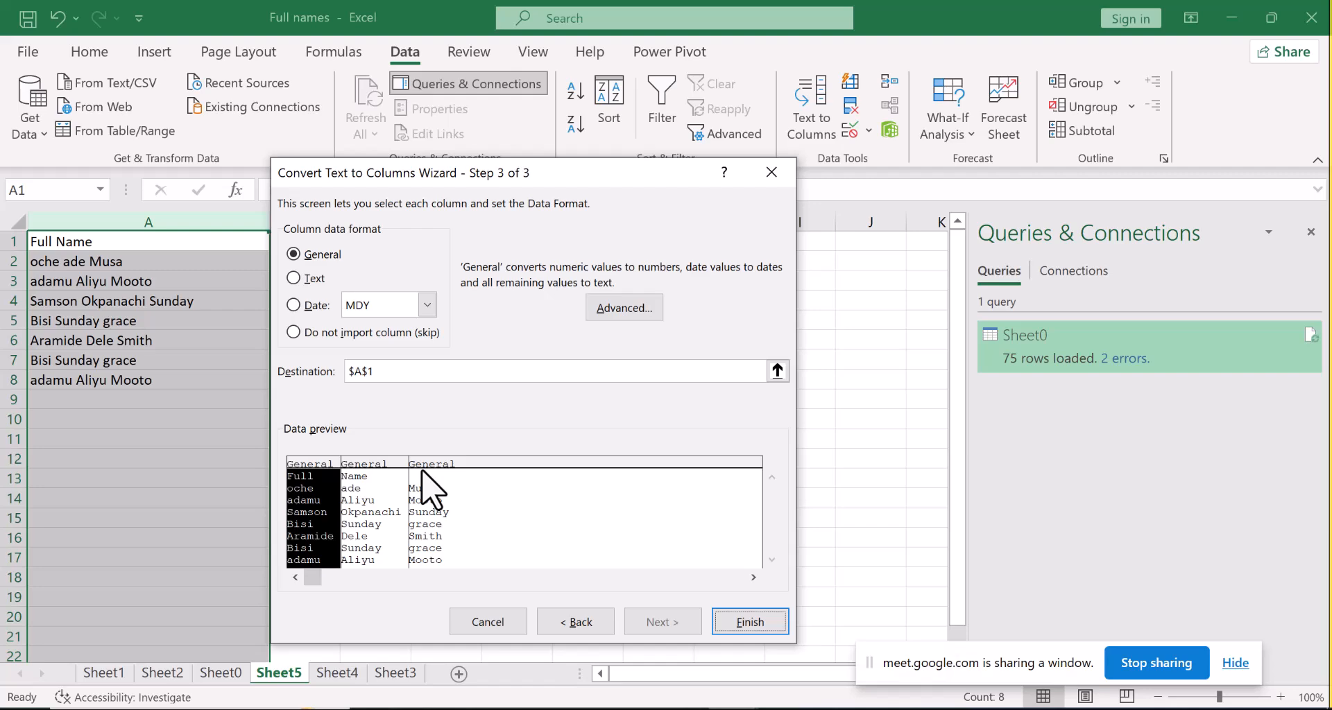
Step: Change the Destination from $A$1 to $F$1 and finish the split into F–H
click(362, 369)
key(BackSpace)
text(f)
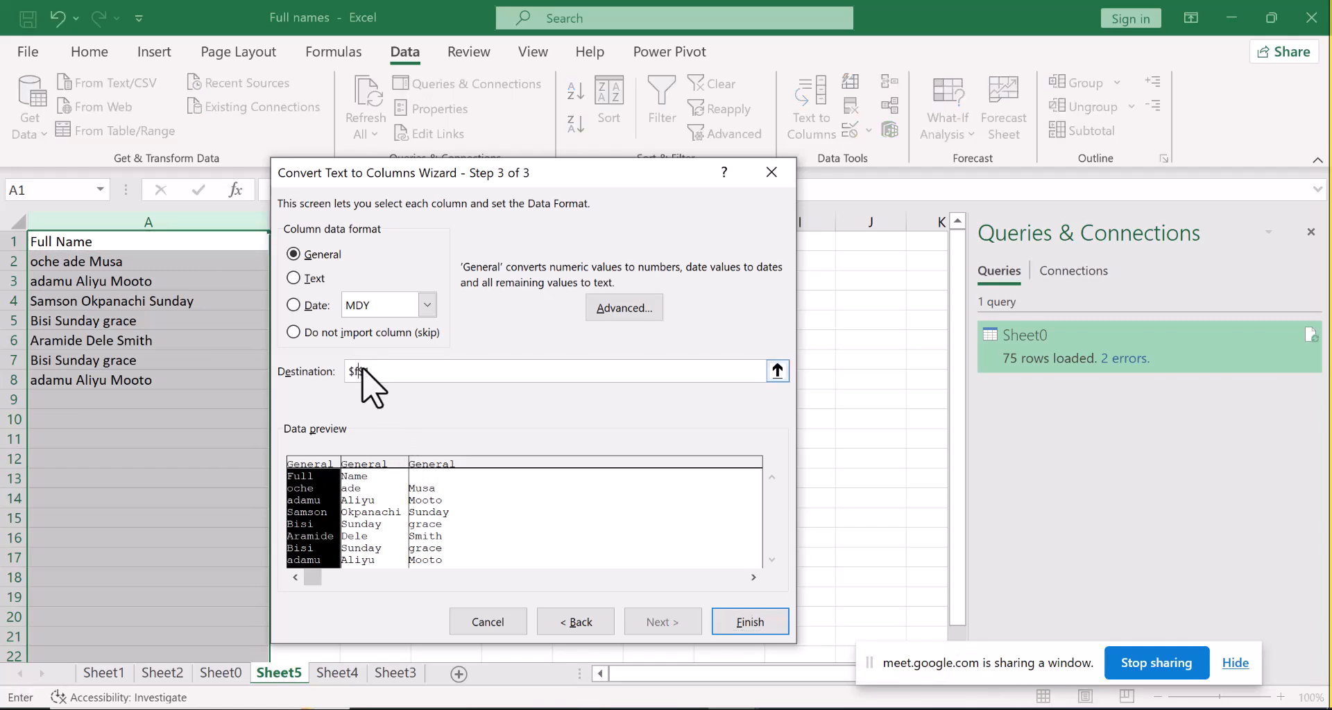
key(BackSpace)
text(F)
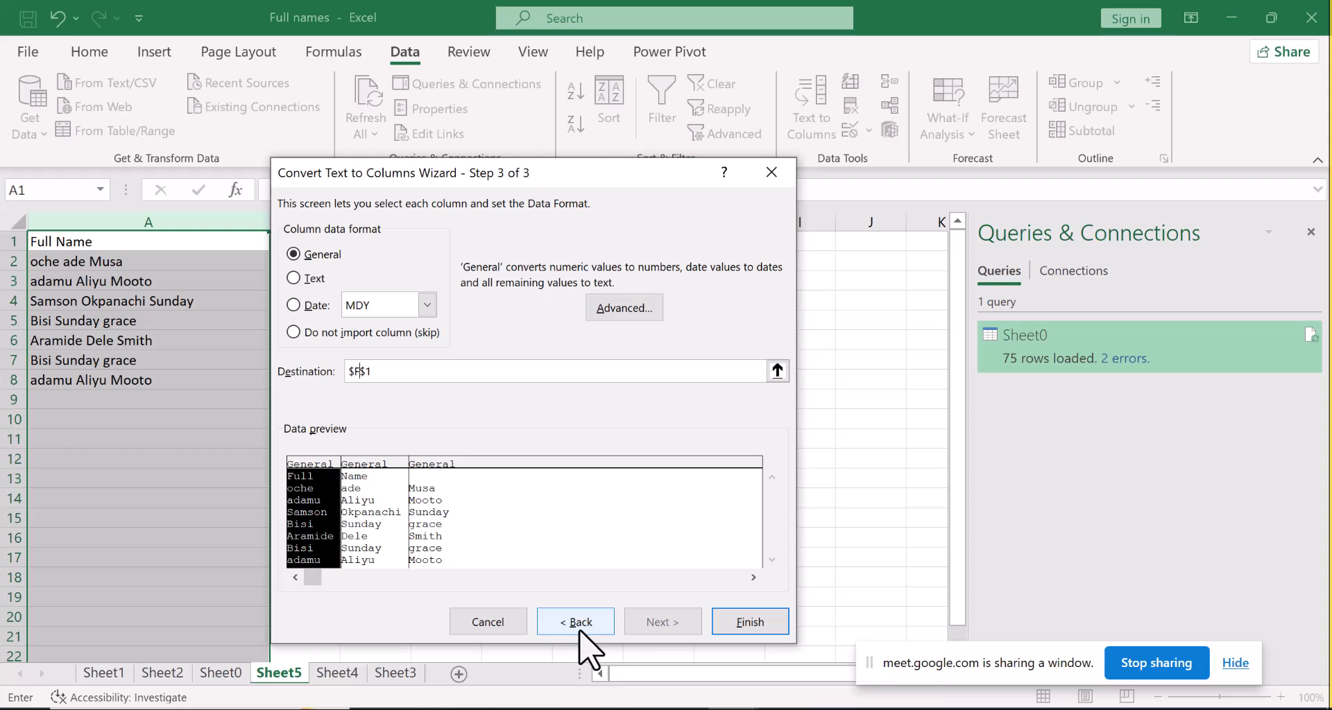
click(726, 626)
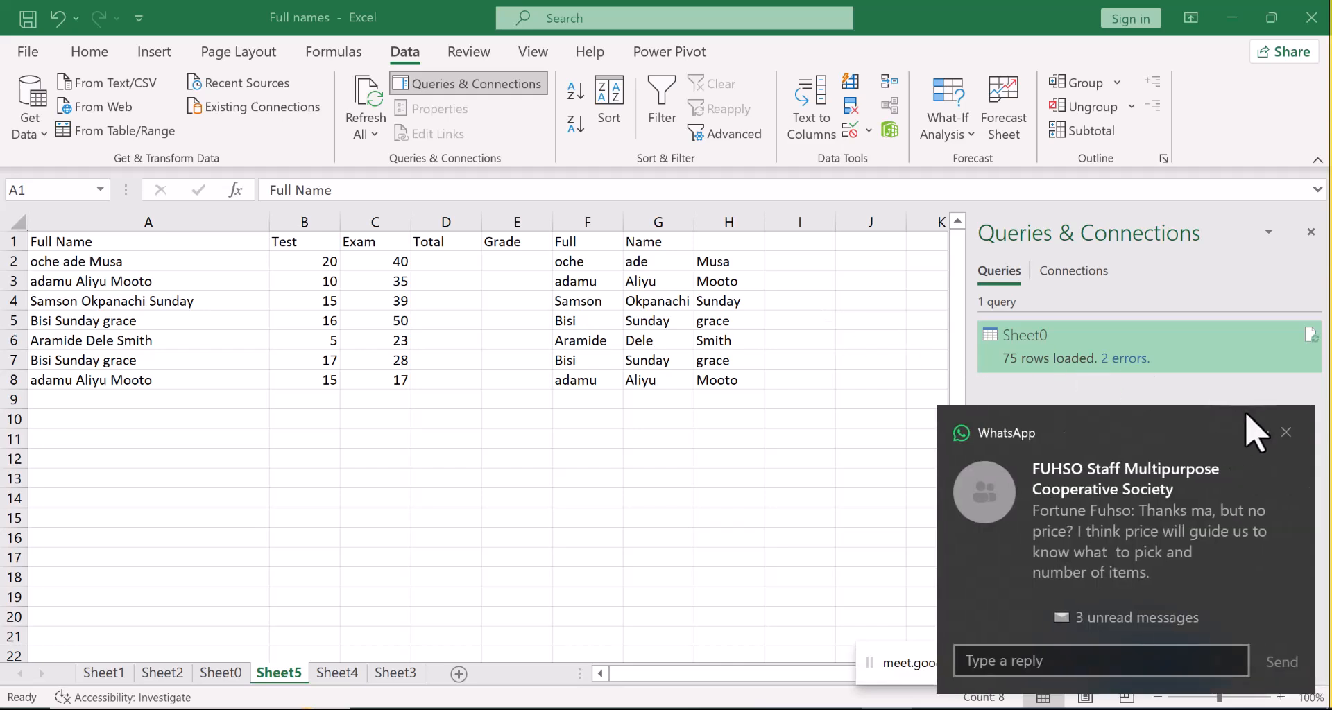
Step: Dismiss the WhatsApp notification covering the lower right of the sheet
click(1284, 433)
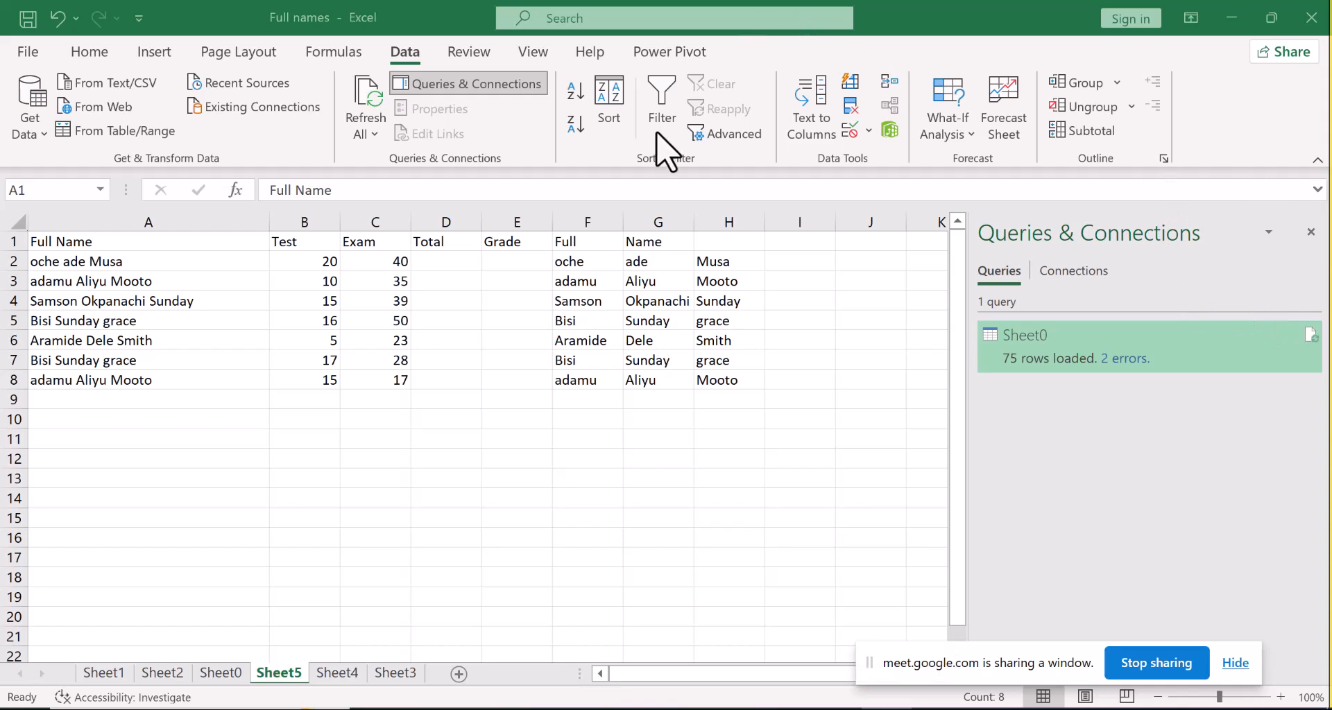
Step: Change F1 from Full to FIRST NAME, then enter MIDDLE NAME in G1 and LAST NAME in H1
double_click(575, 241)
key(BackSpace)
key(BackSpace)
key(BackSpace)
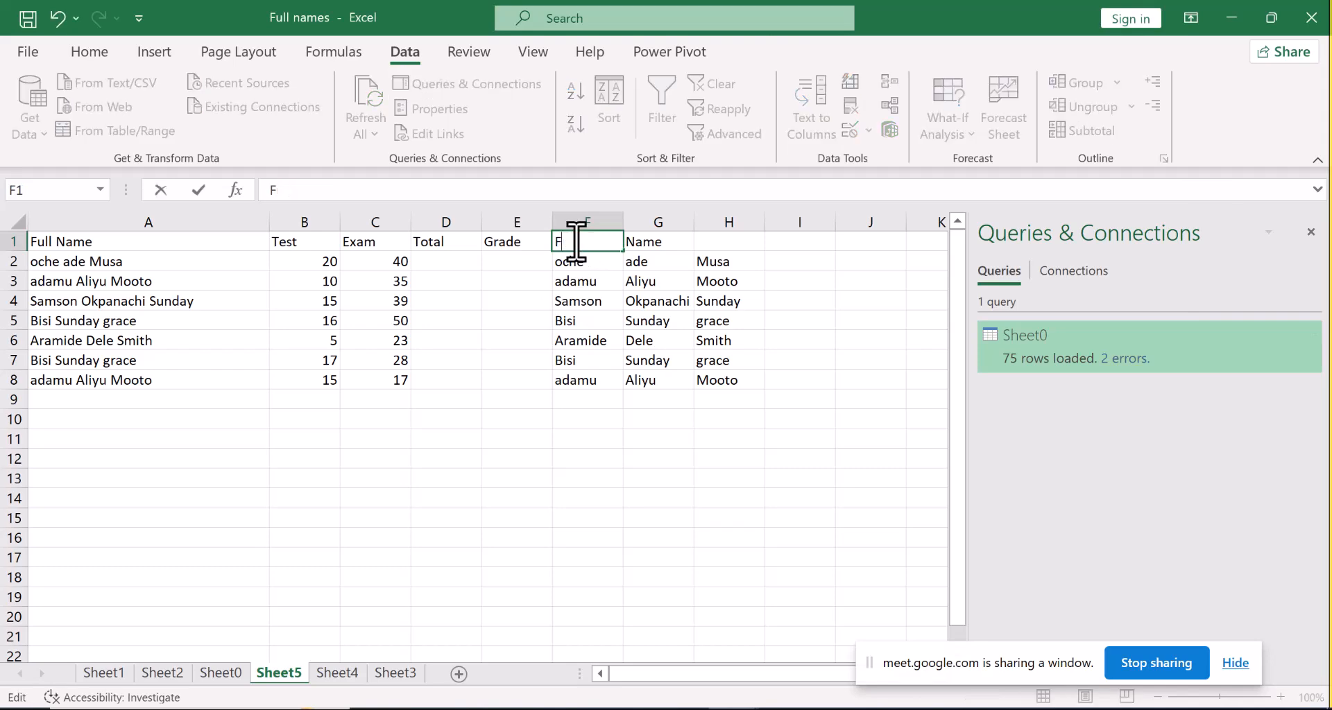
text(IRST nAME)
key(BackSpace)
key(BackSpace)
key(BackSpace)
key(BackSpace)
text(NAME)
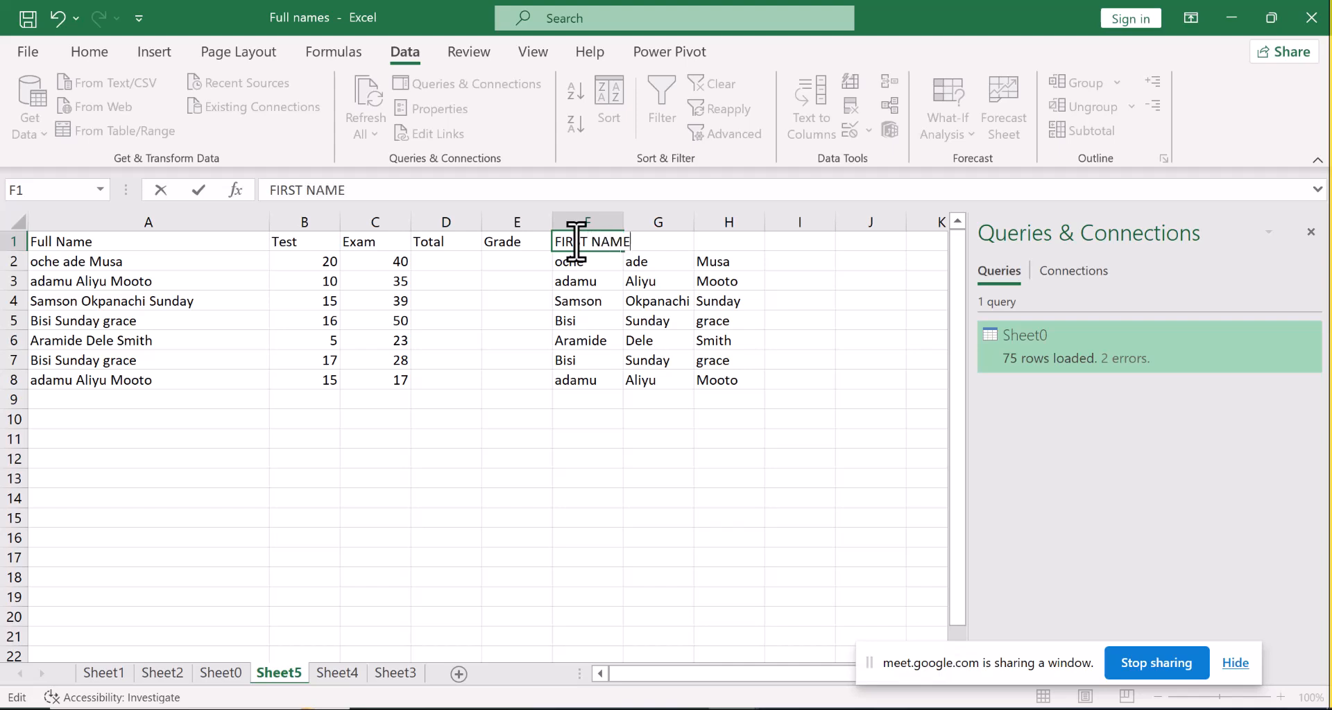
key(Tab)
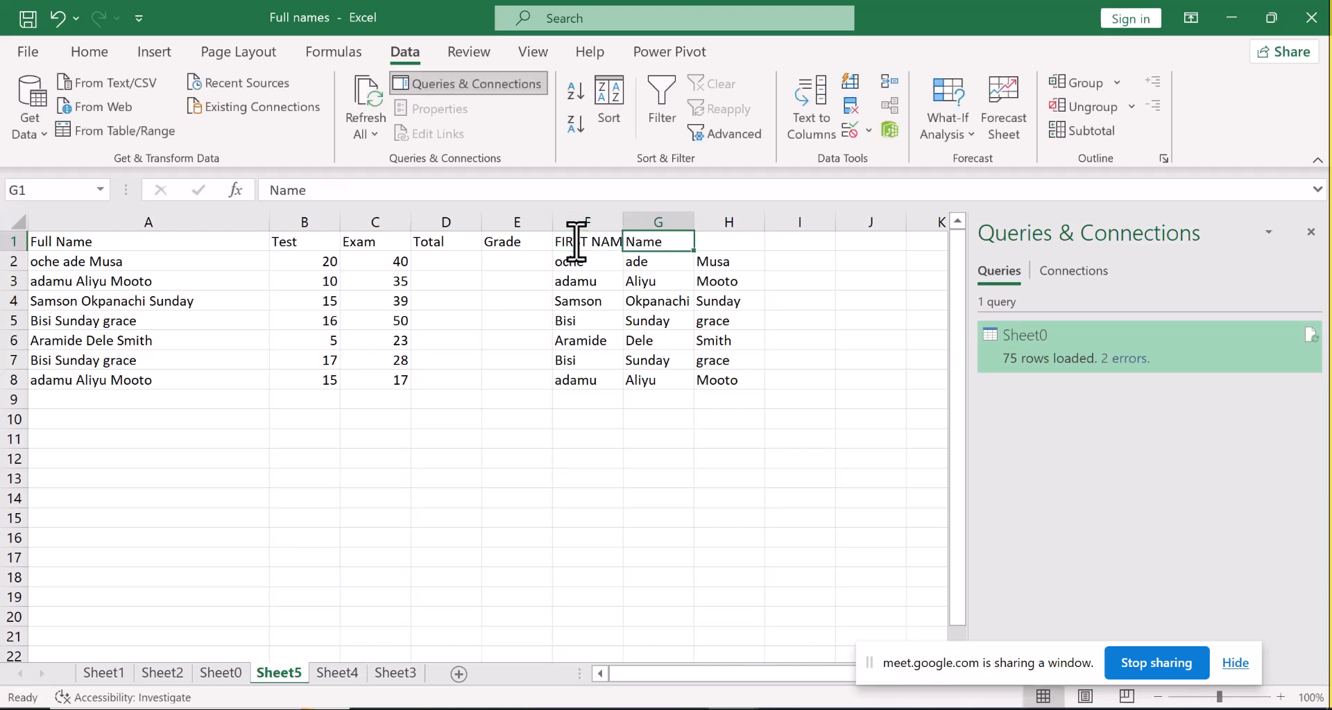
text(MIDDLE)
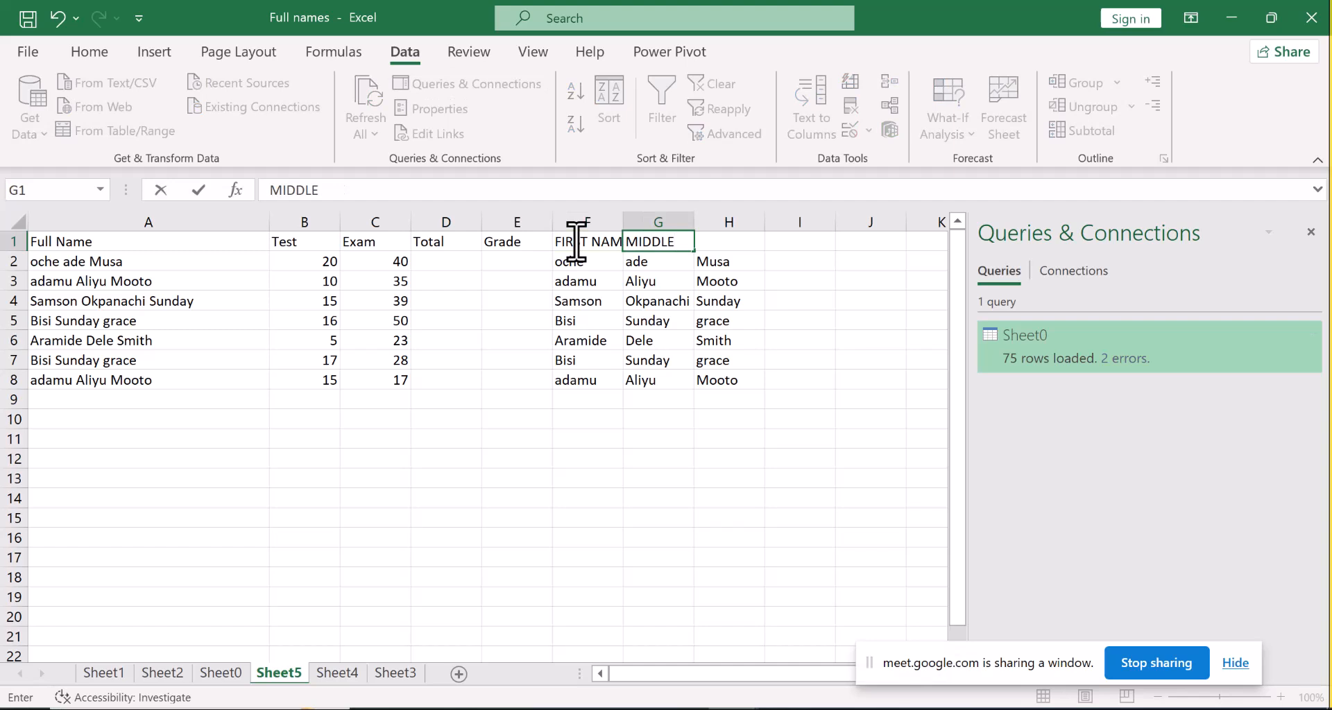
text( NAME)
key(Tab)
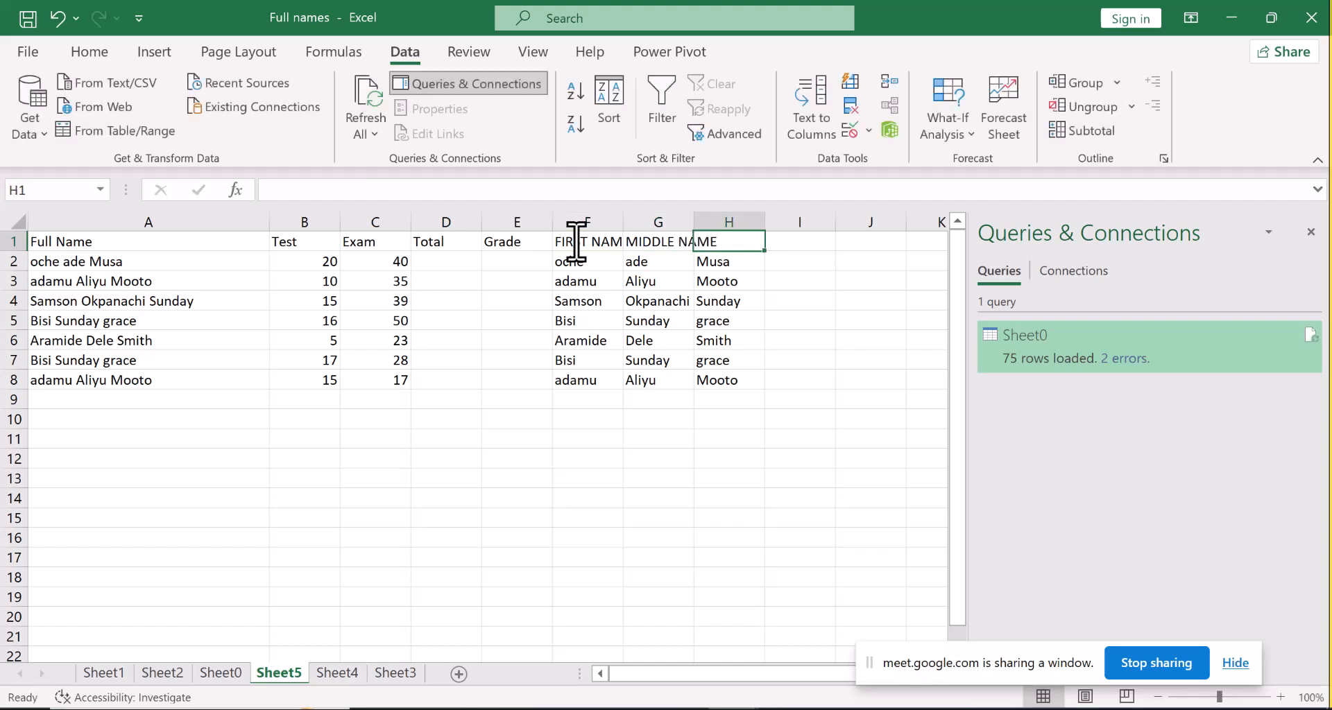
text(LAST NAME)
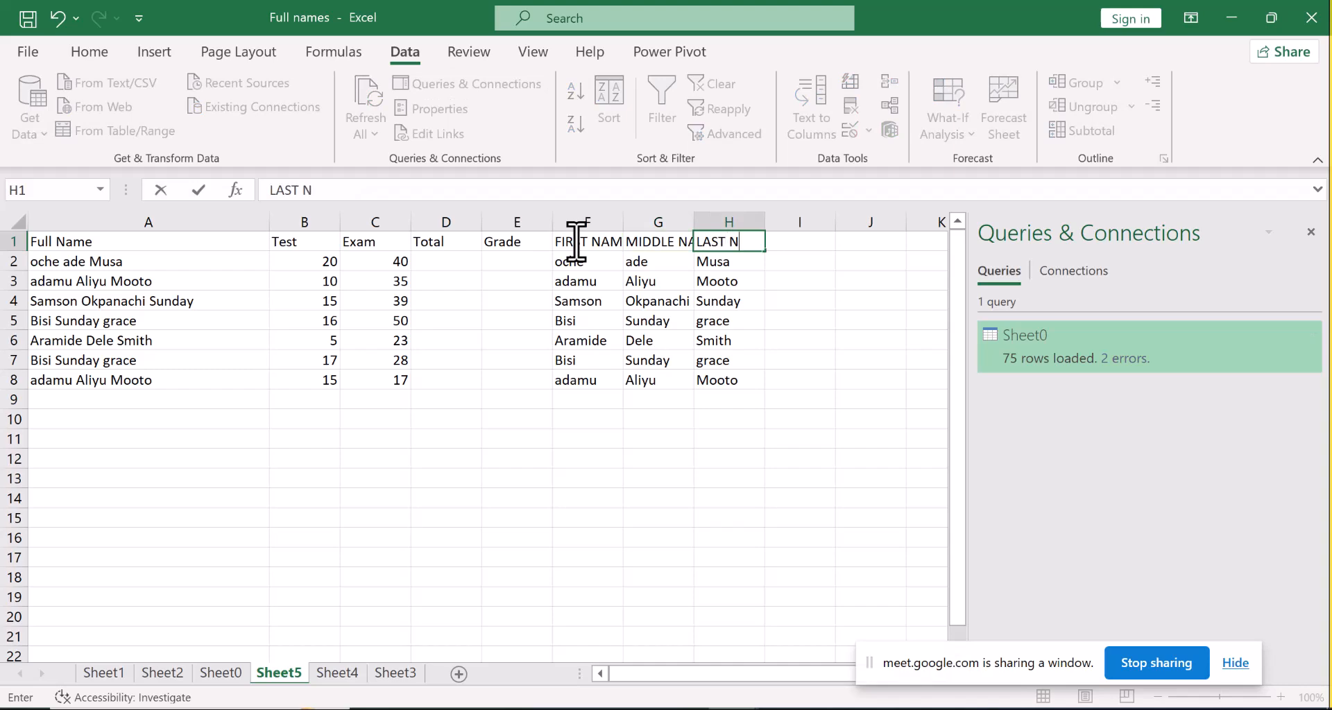
Step: Widen columns F, G and H so the FIRST, MIDDLE and LAST NAME headers fit
click(619, 217)
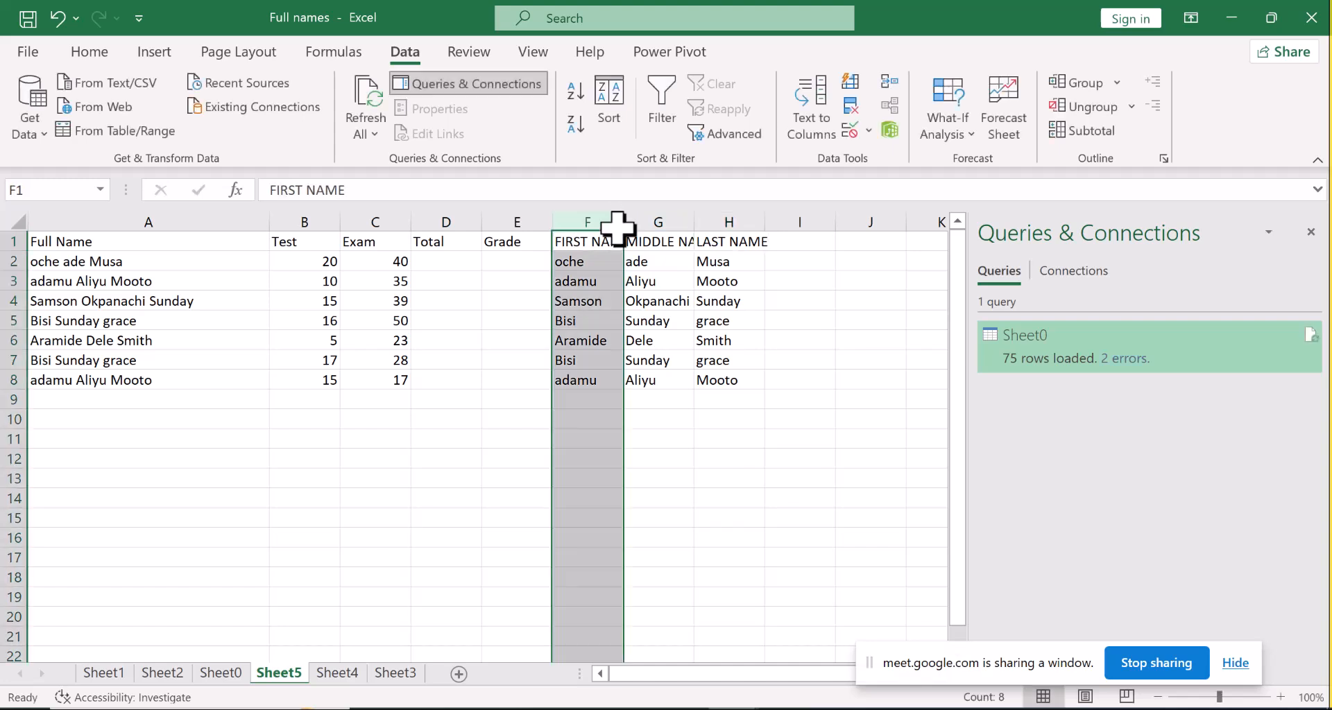
drag(622, 219, 649, 217)
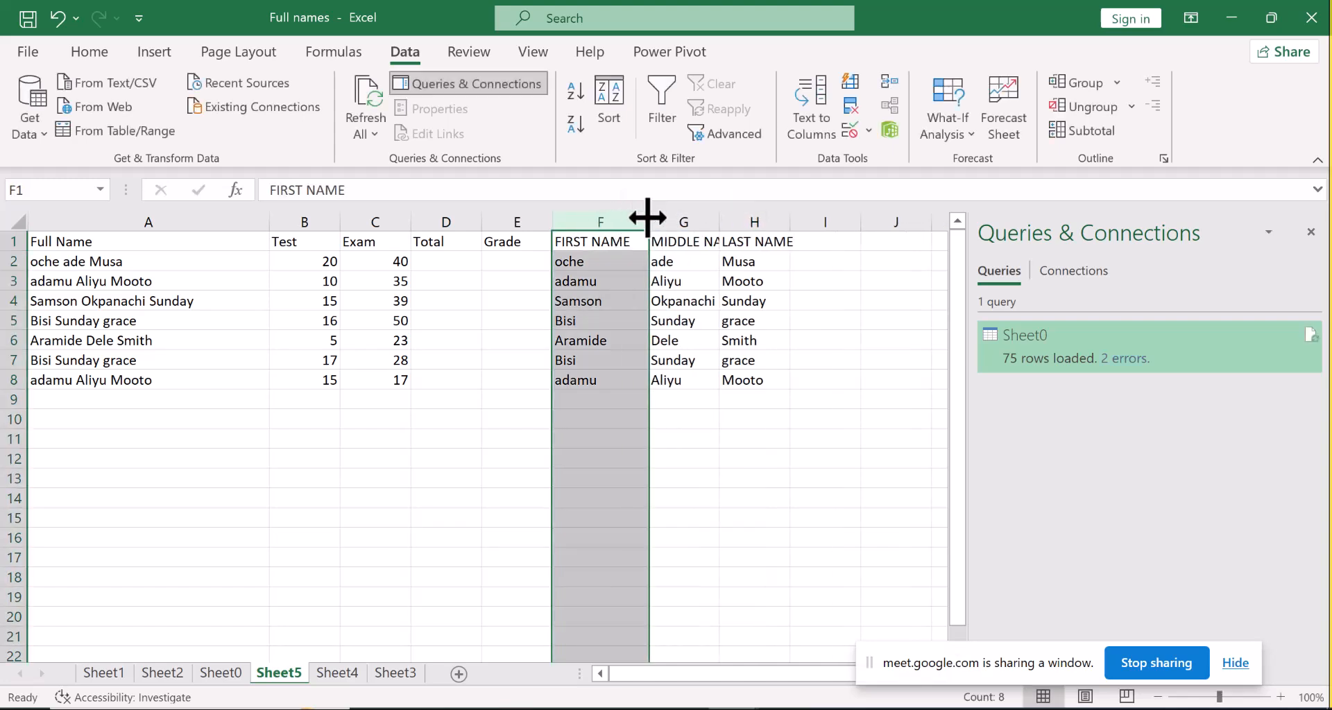
click(708, 223)
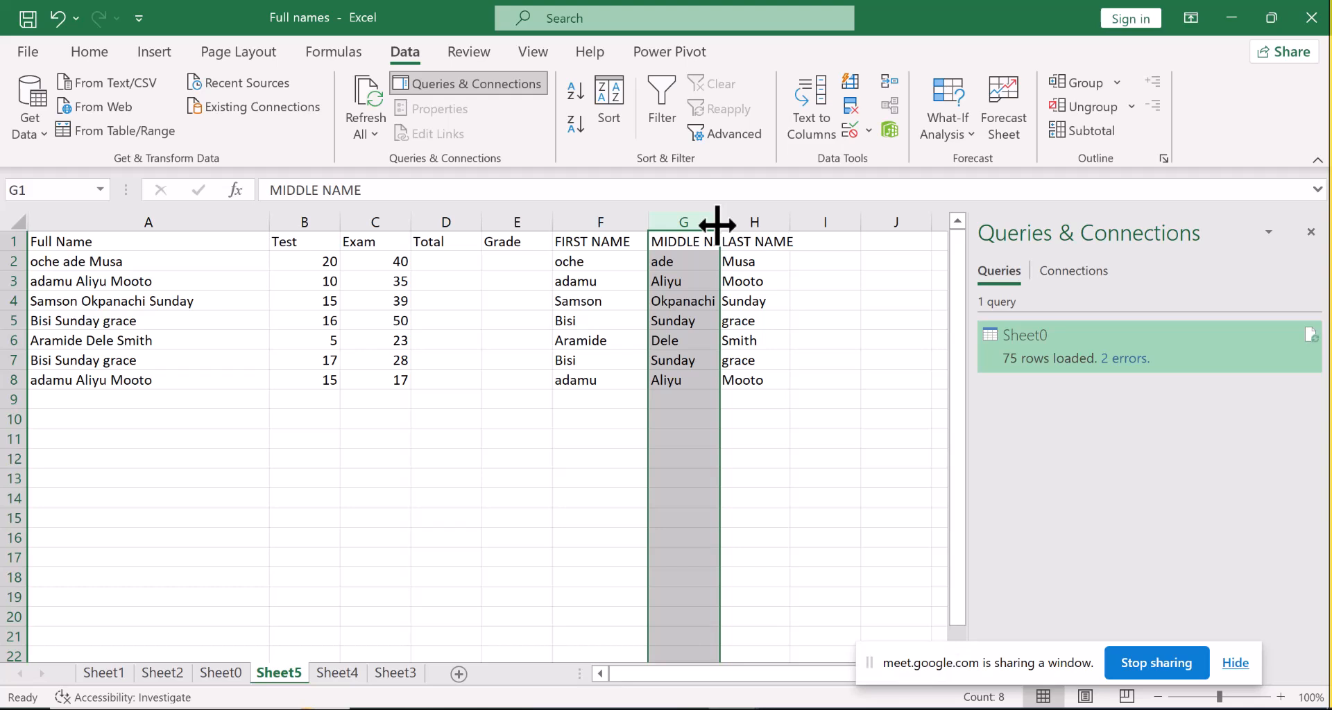
drag(717, 224, 748, 223)
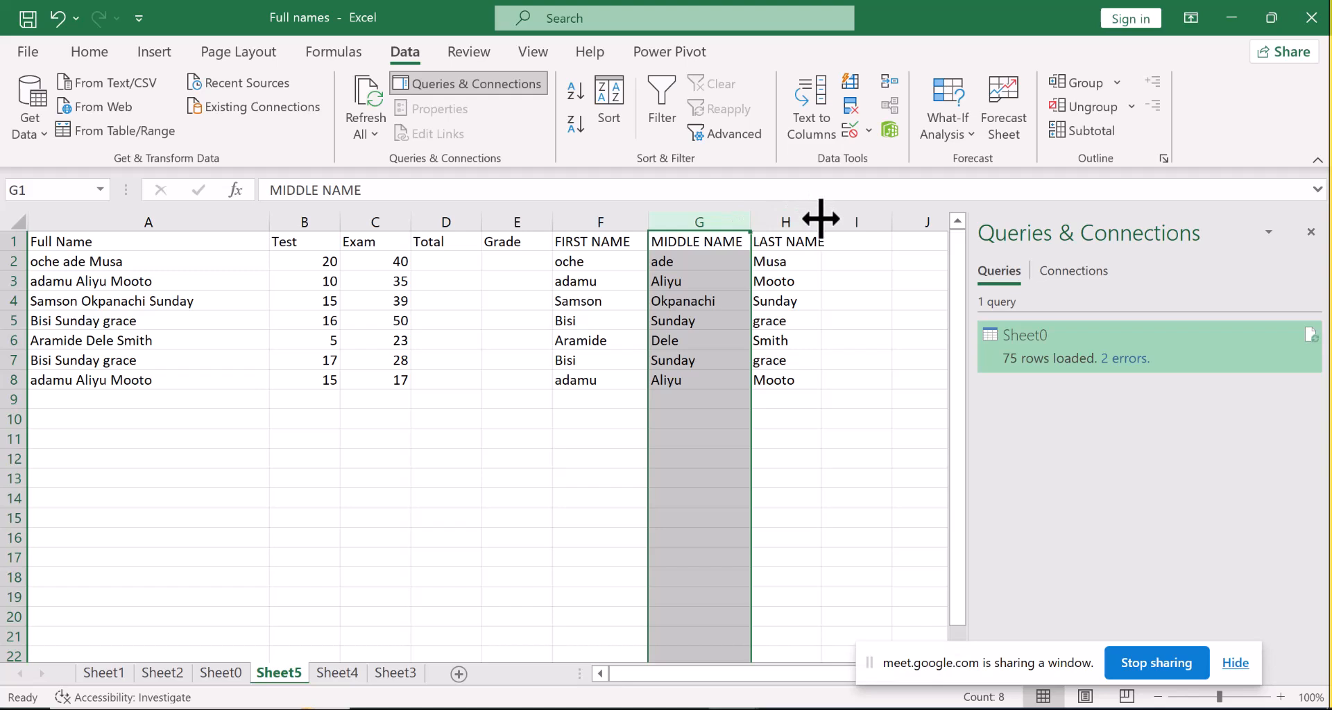
drag(820, 219, 866, 219)
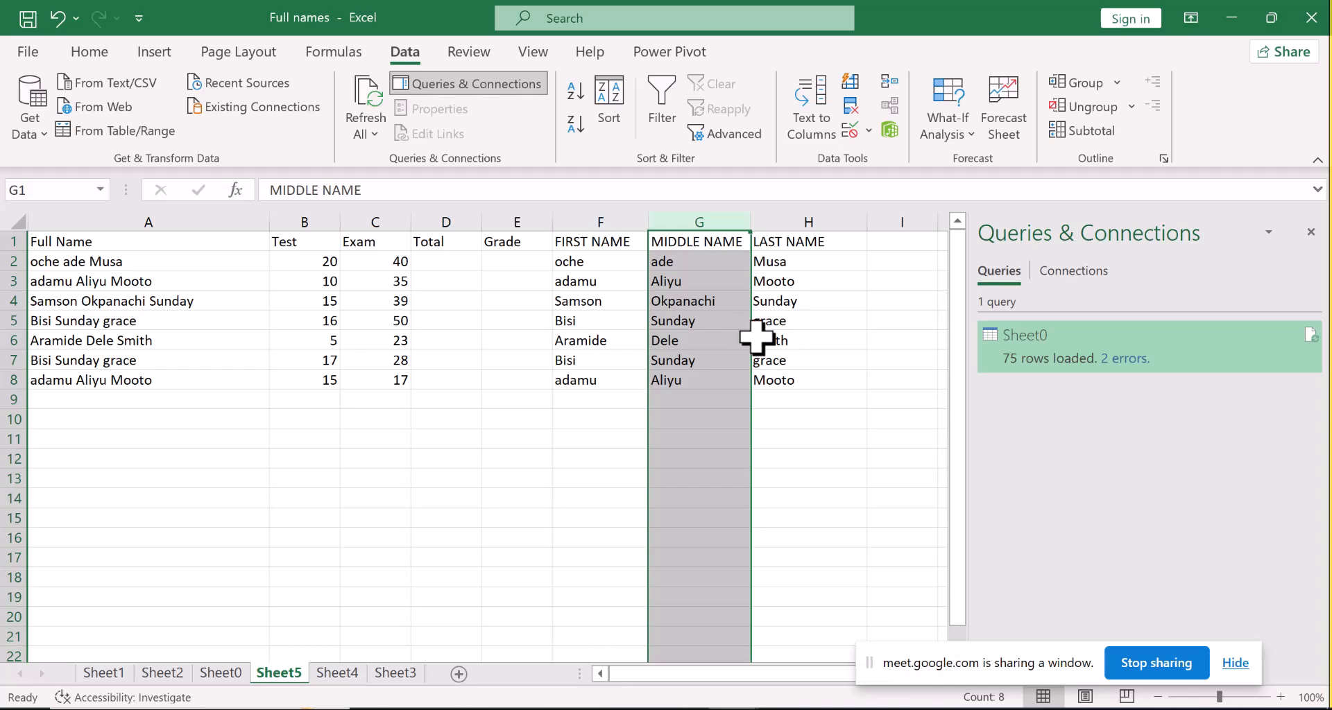
Step: Undo the last width change, then widen columns G and H to fit MIDDLE NAME and LAST NAME
key(ctrl+z)
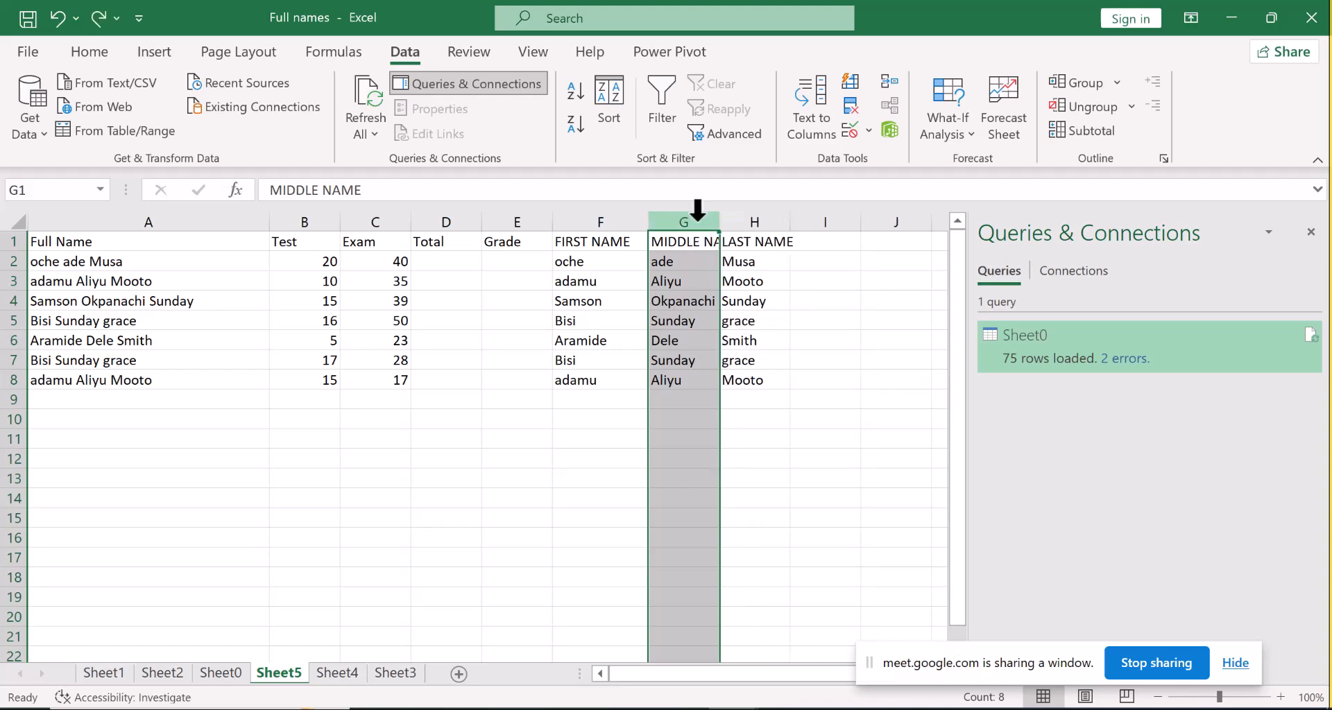
click(606, 403)
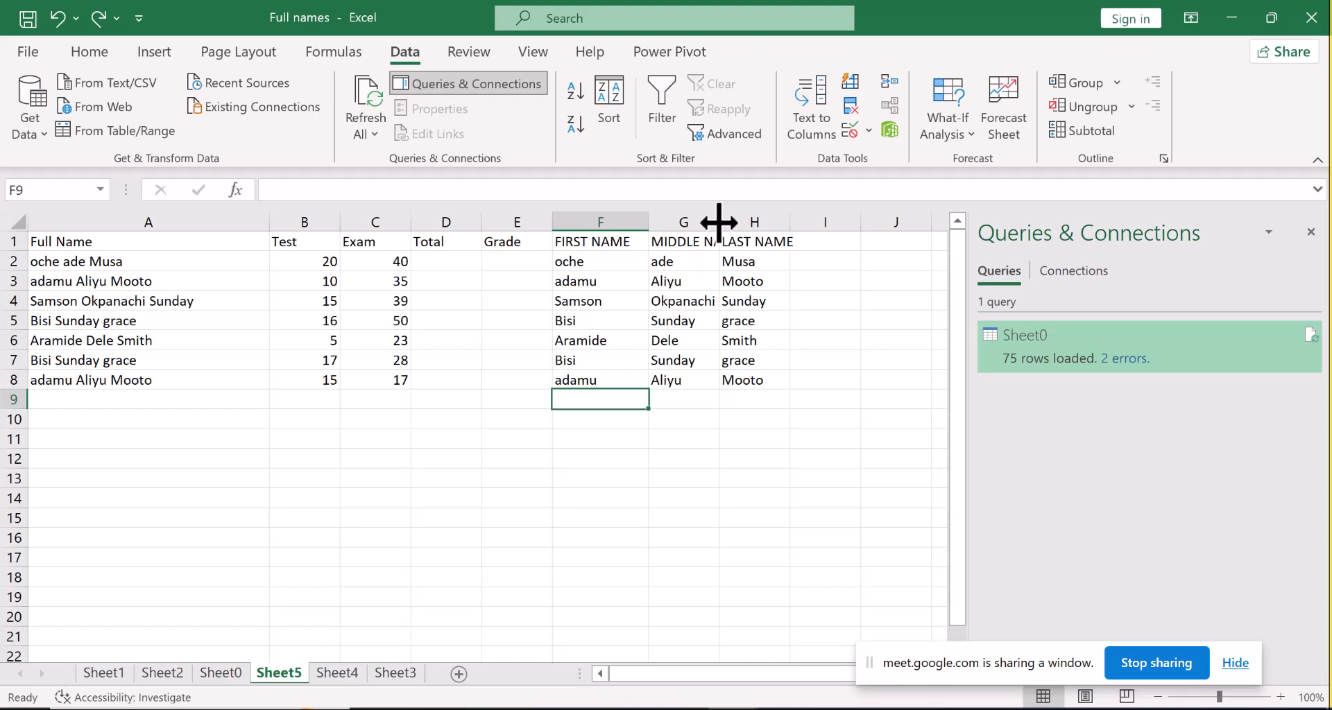
drag(718, 222, 755, 222)
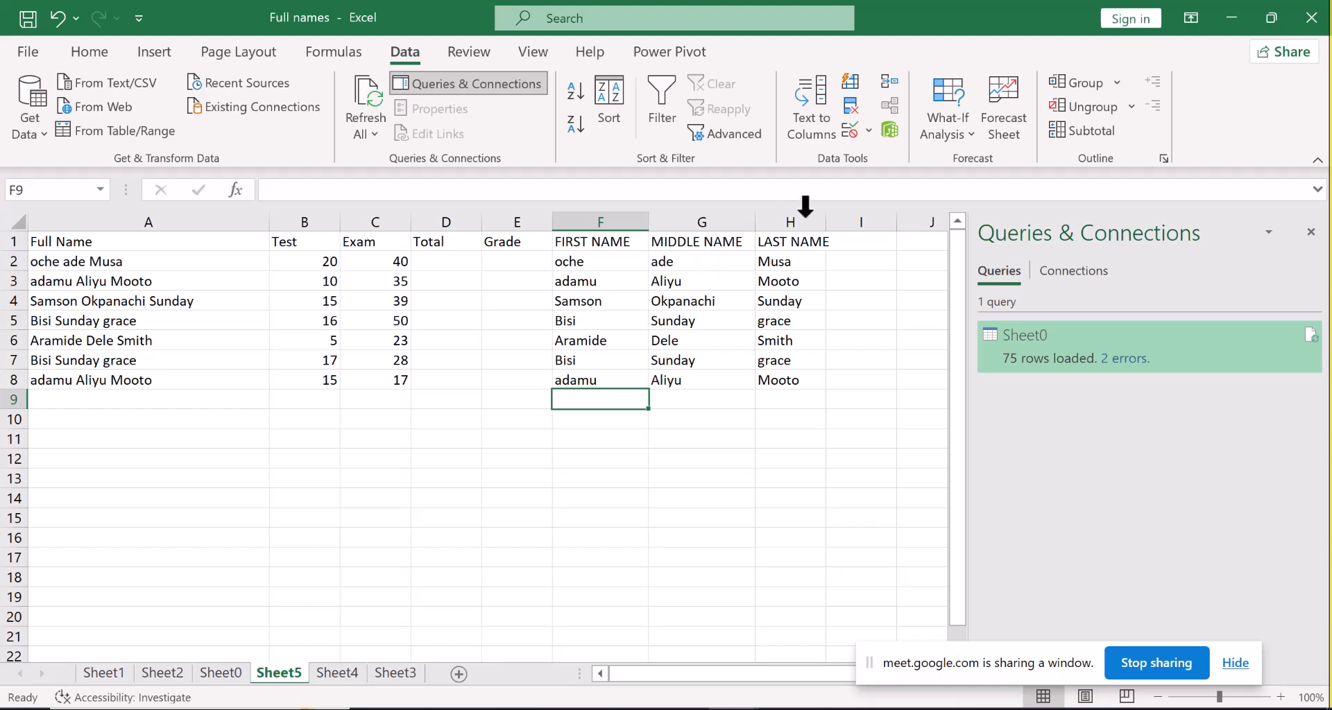
drag(822, 220, 852, 220)
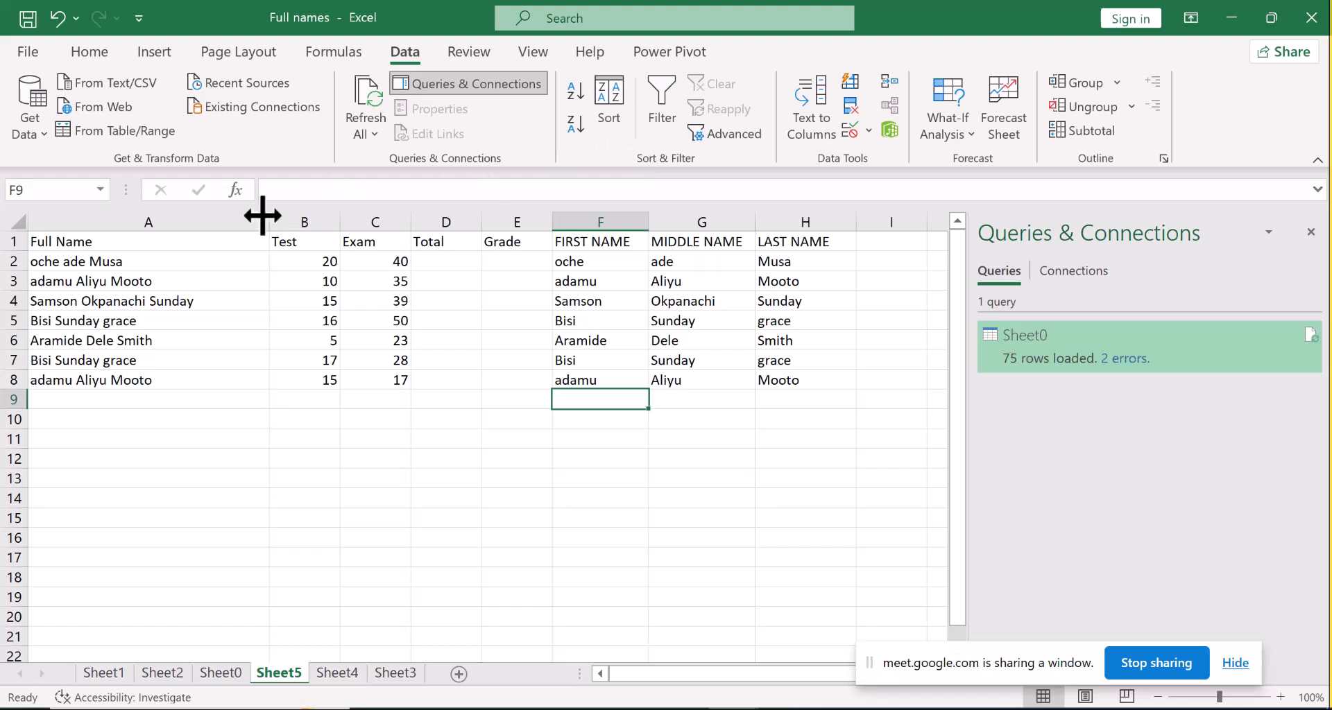
Step: Delete column A, the Full Name column, so Test scores lead the table
click(215, 215)
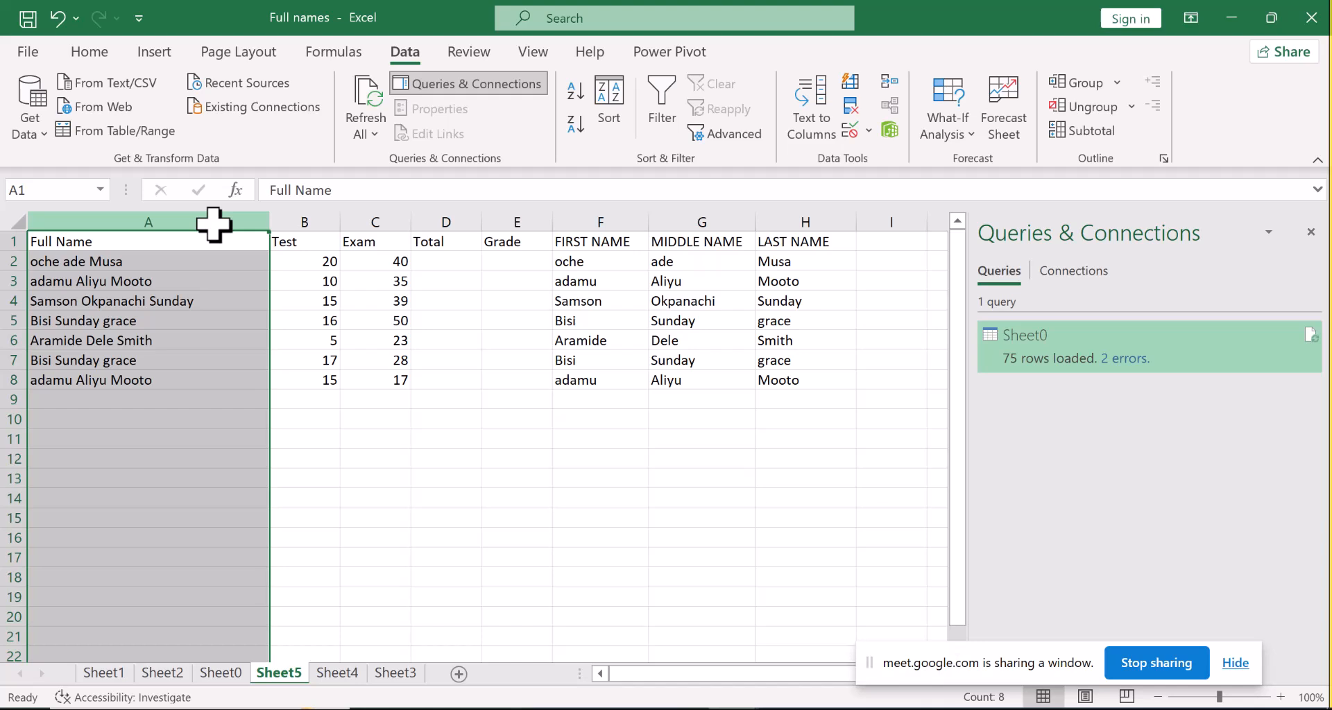
right_click(160, 222)
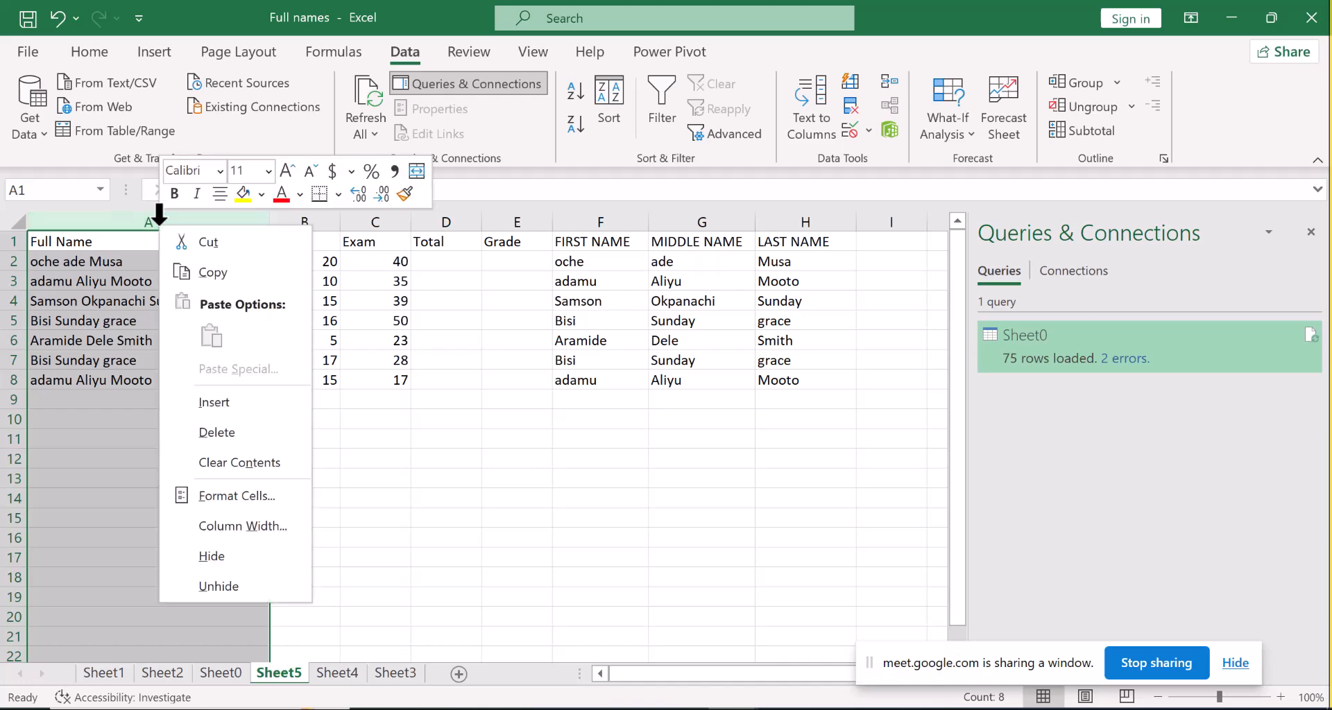
click(216, 432)
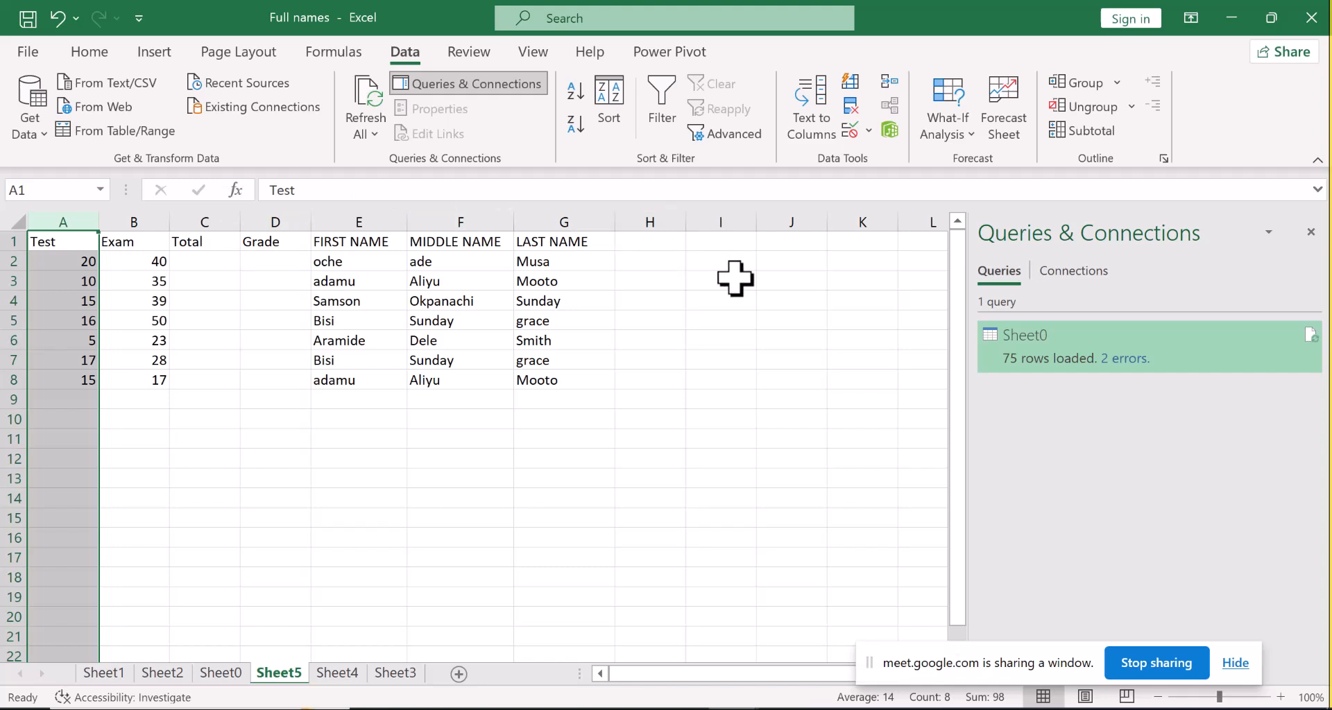
click(223, 455)
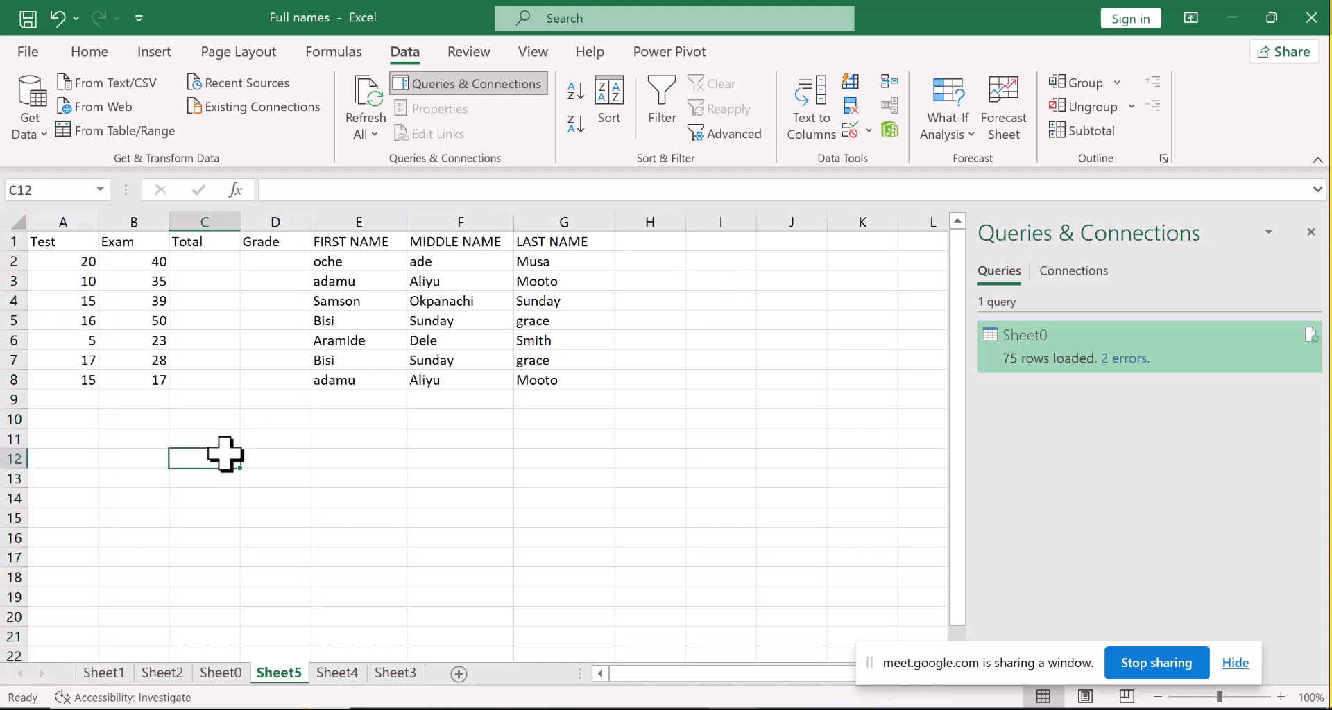
click(74, 221)
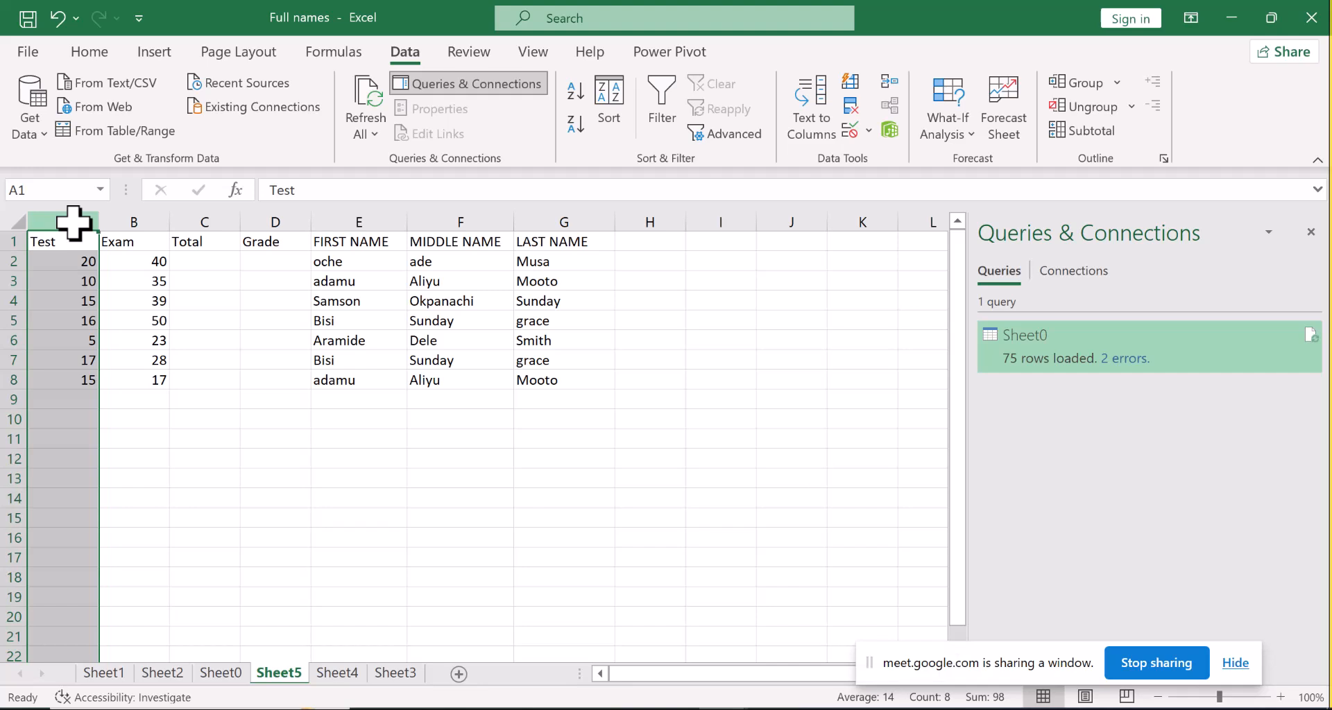
ctrl+click(110, 222)
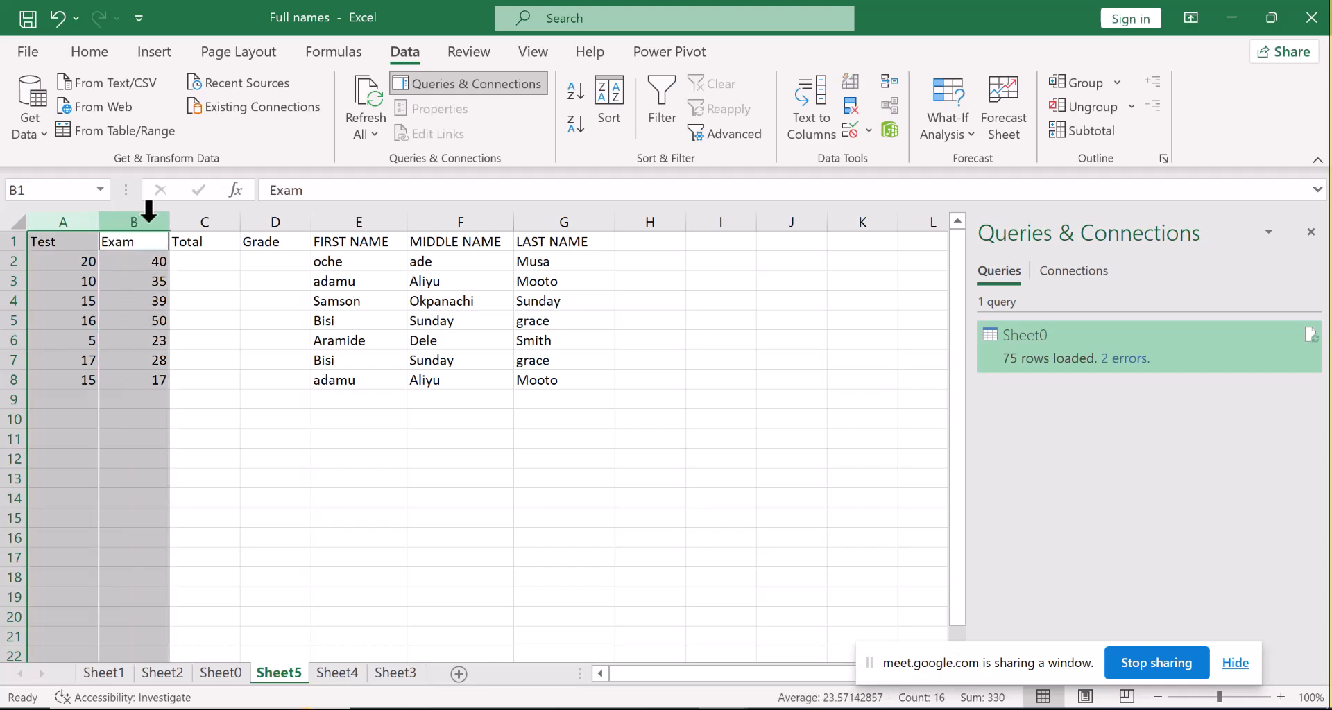
ctrl+click(193, 220)
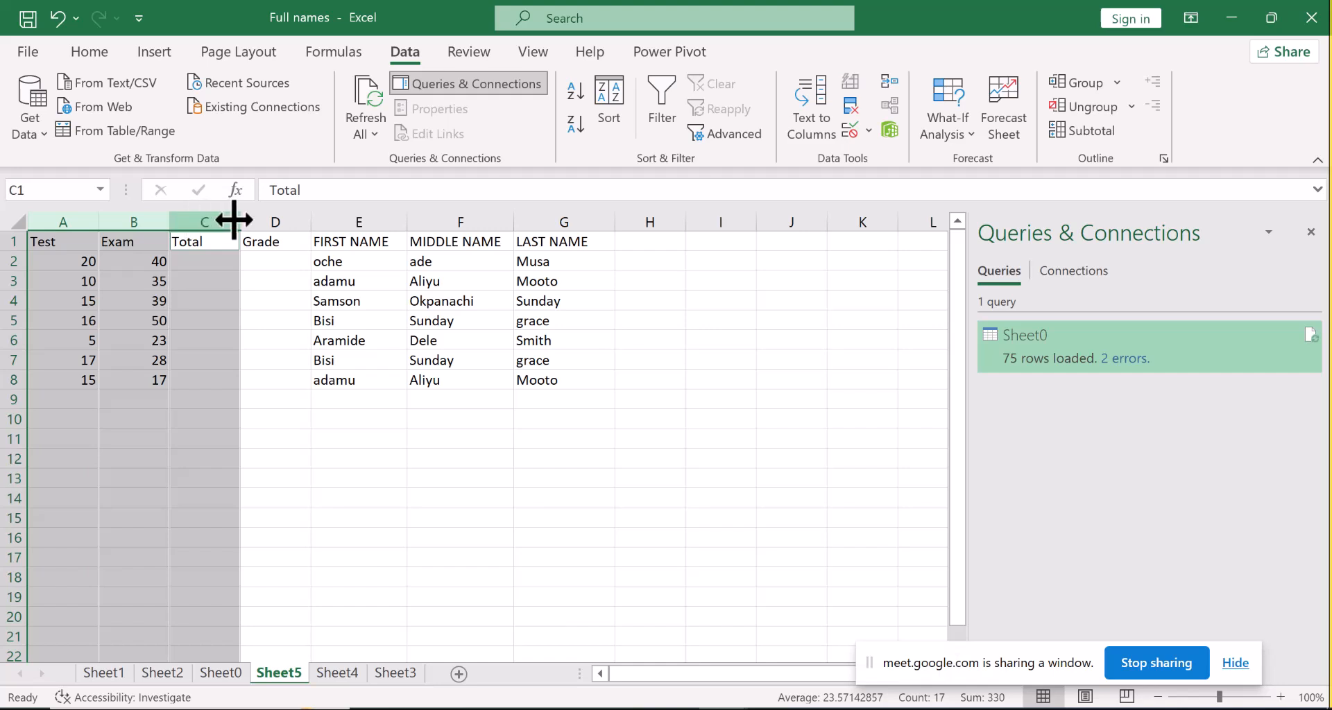
ctrl+click(270, 219)
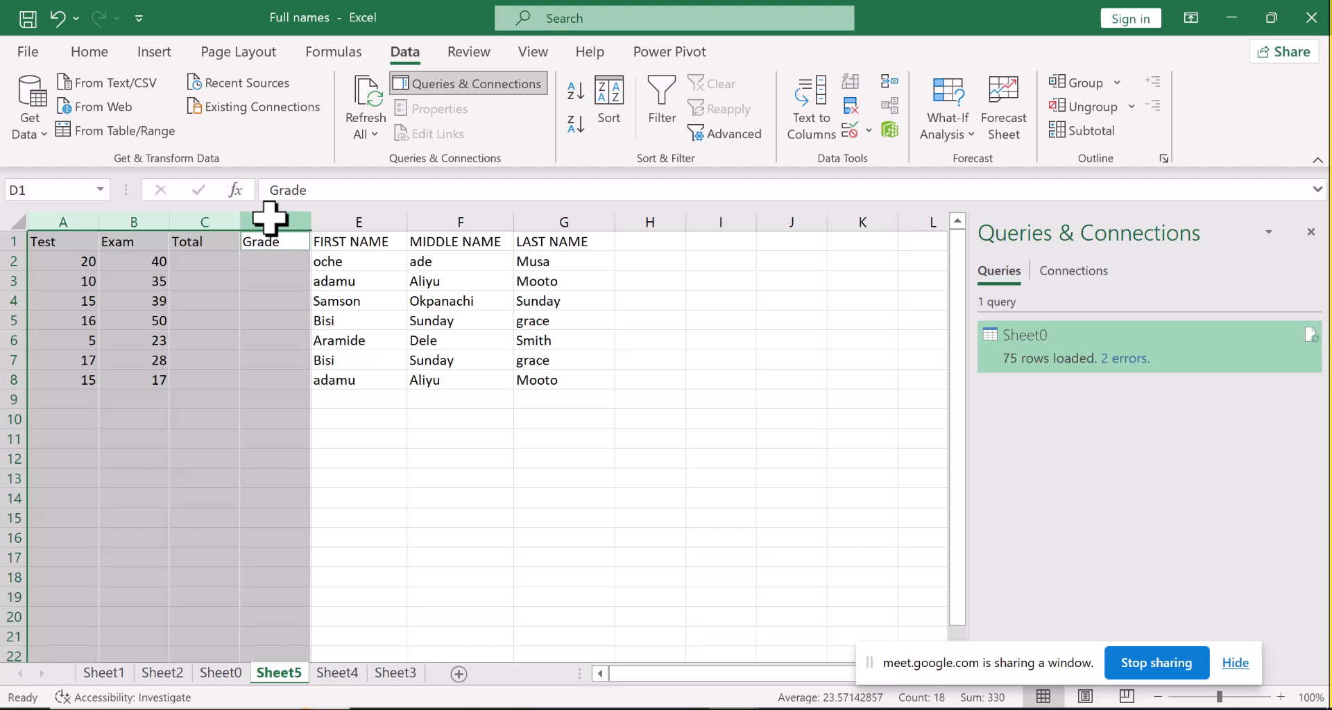
key(ctrl+x)
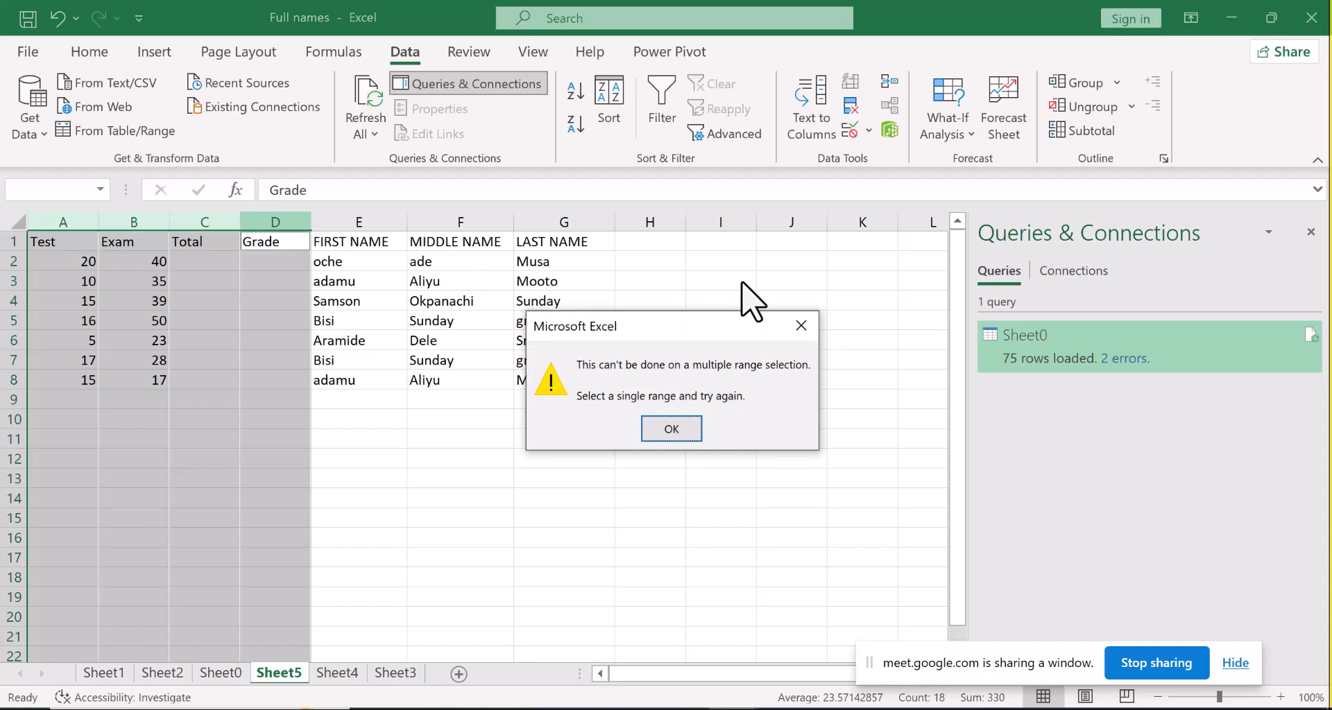
click(800, 325)
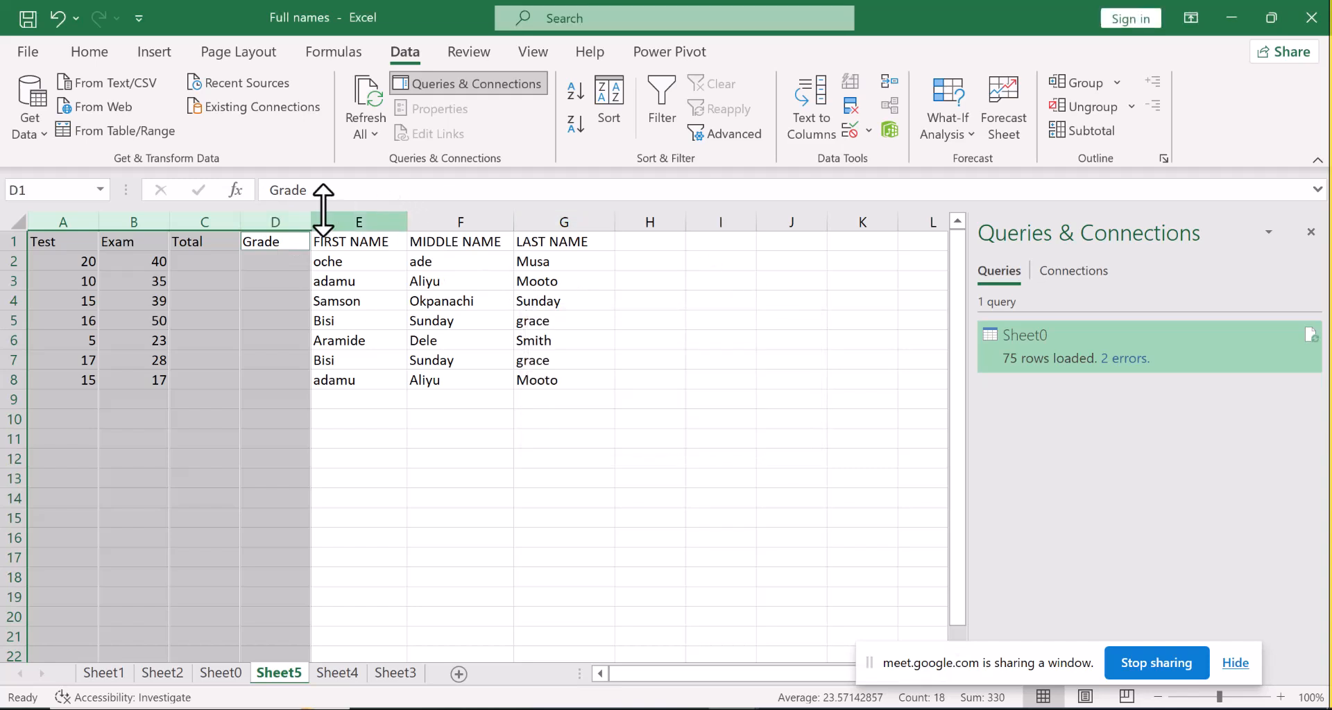
key(ctrl+x)
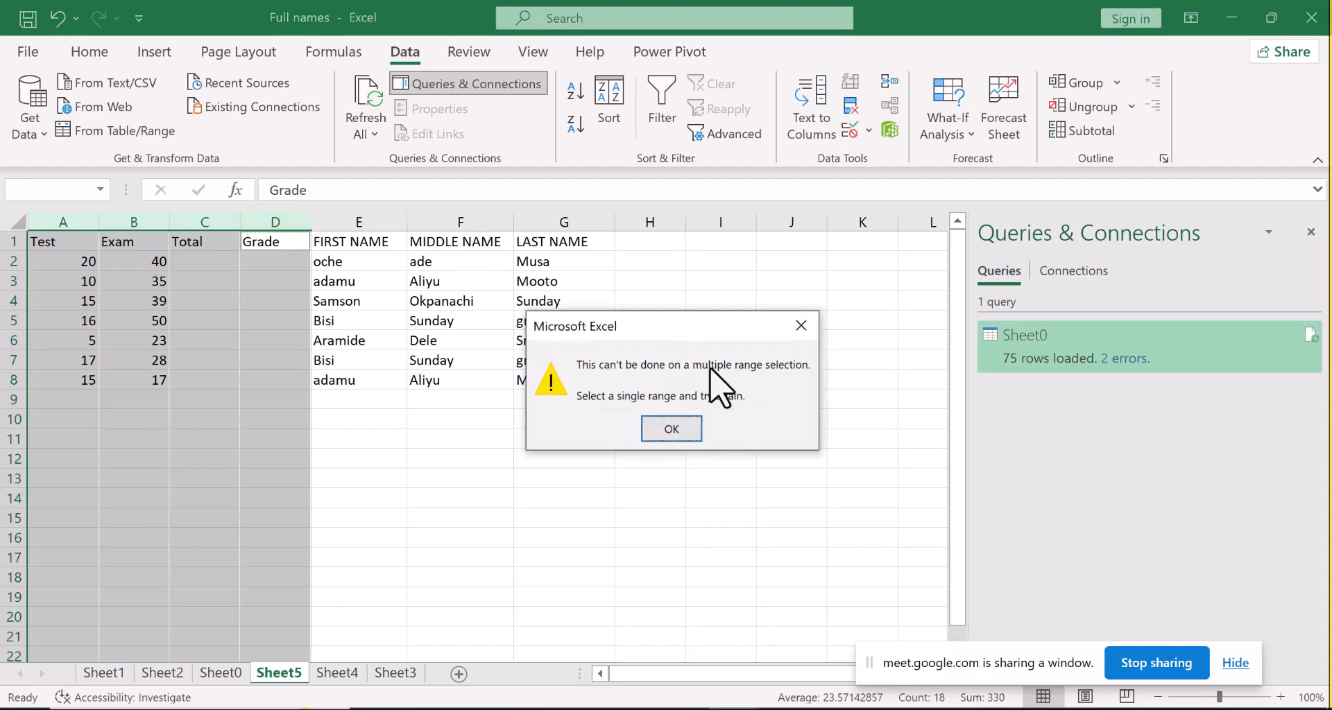
click(803, 326)
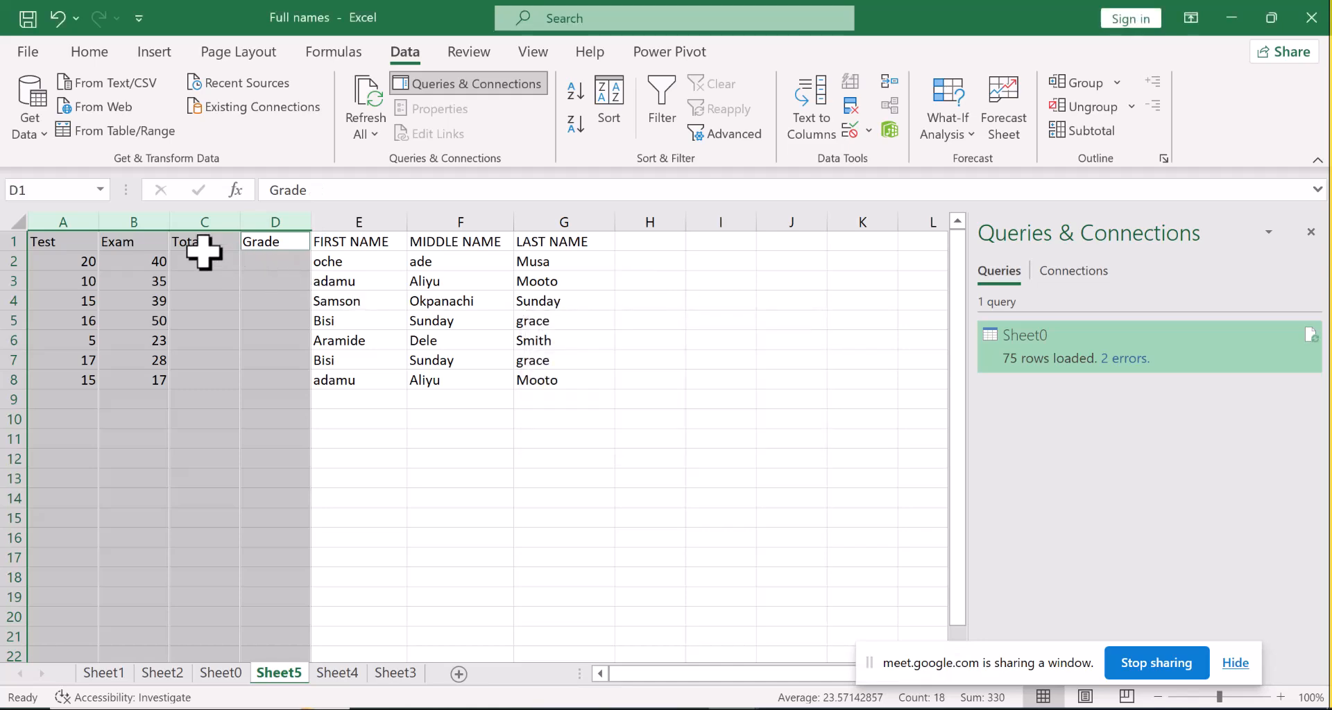
right_click(83, 243)
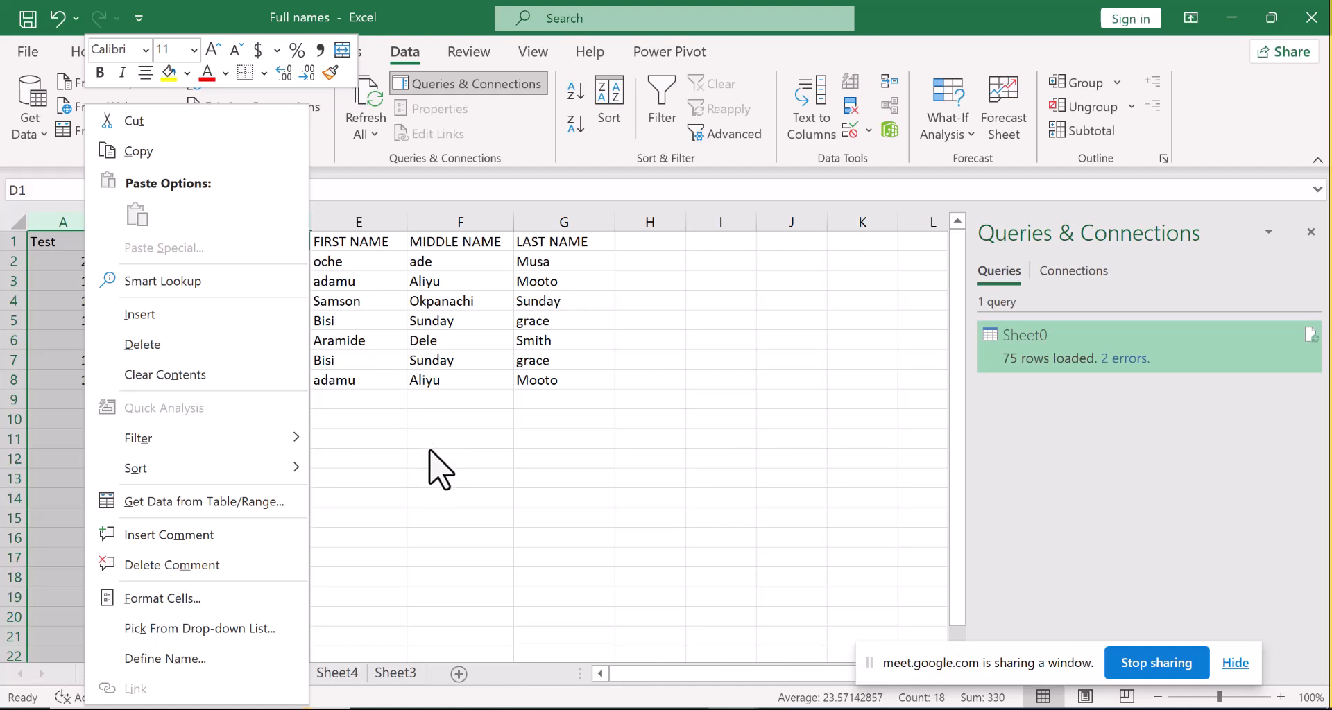
key(Escape)
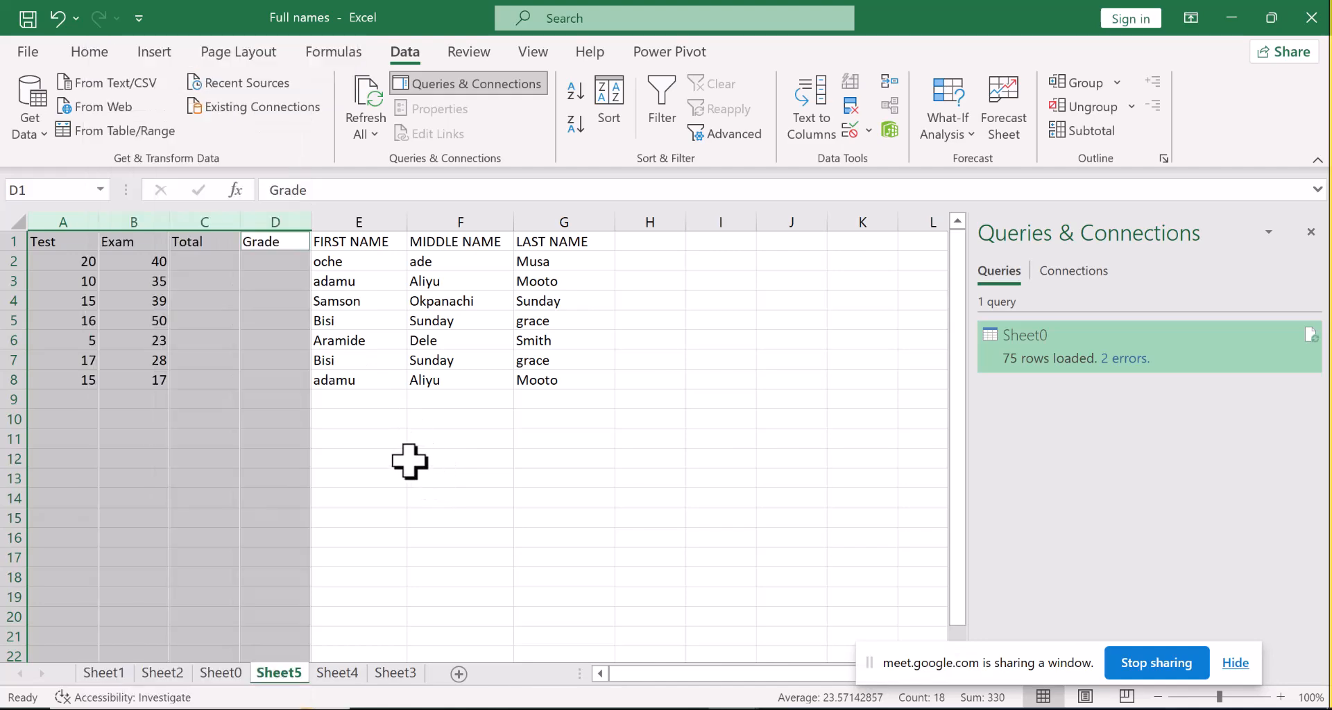
click(406, 461)
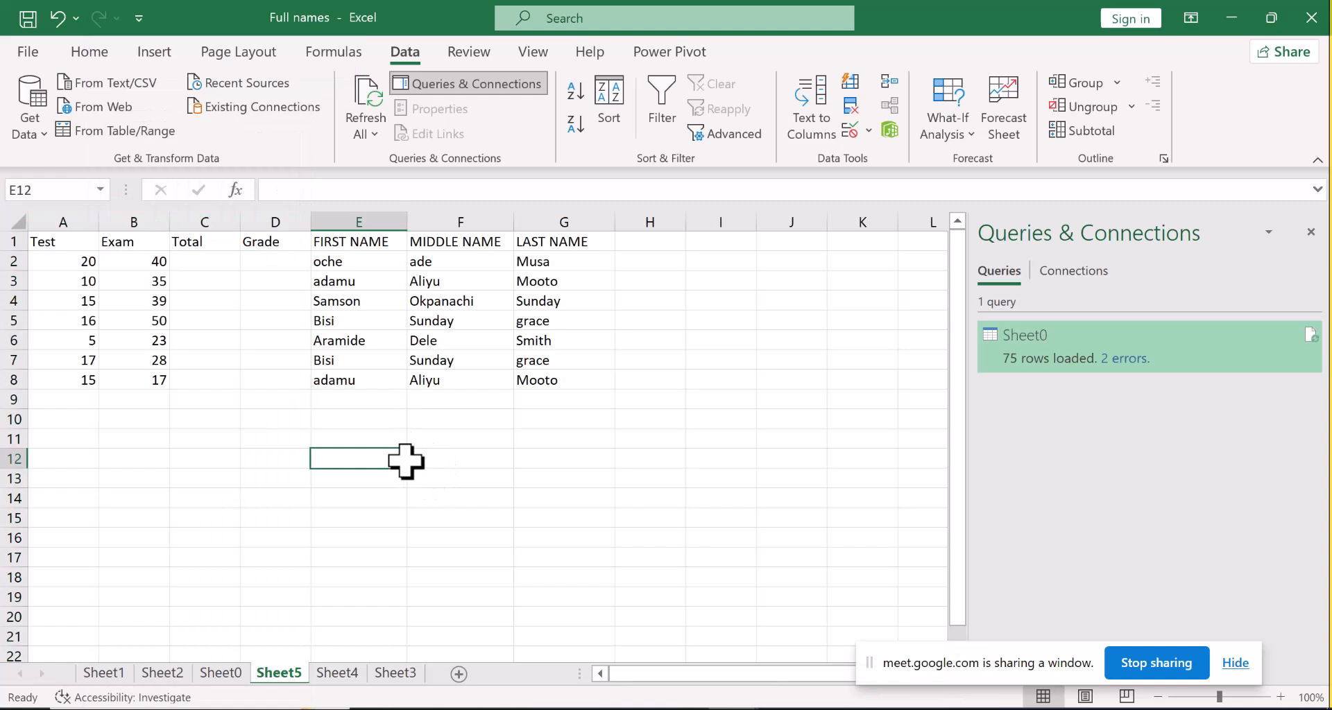
click(84, 221)
Step: Cut the Test column and paste it at H1
right_click(85, 217)
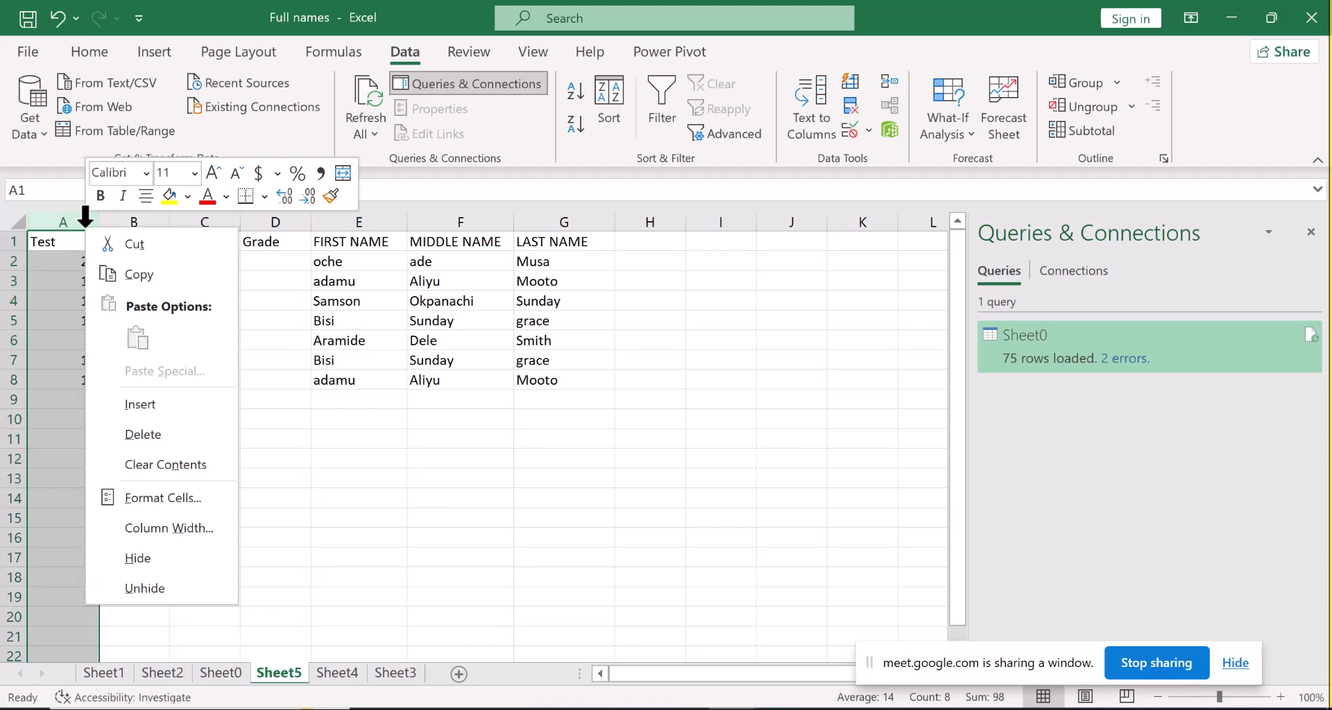
click(120, 243)
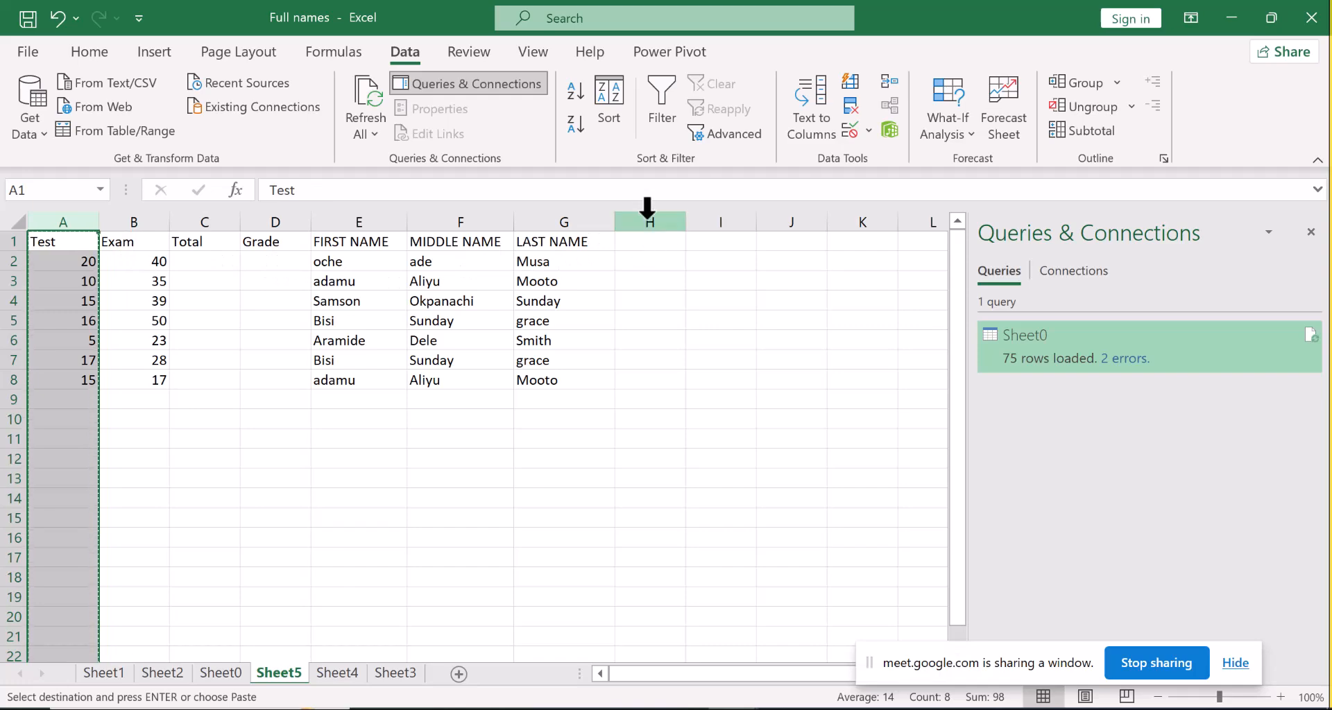
click(644, 243)
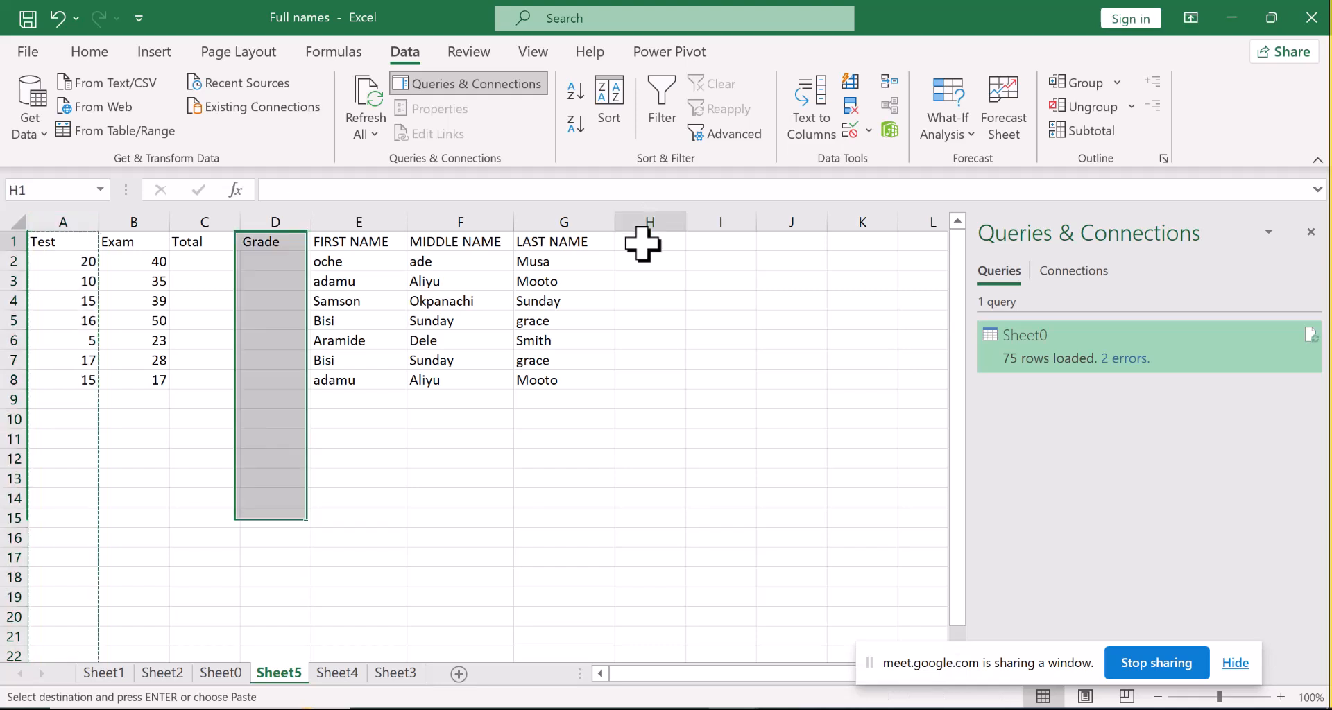
right_click(642, 242)
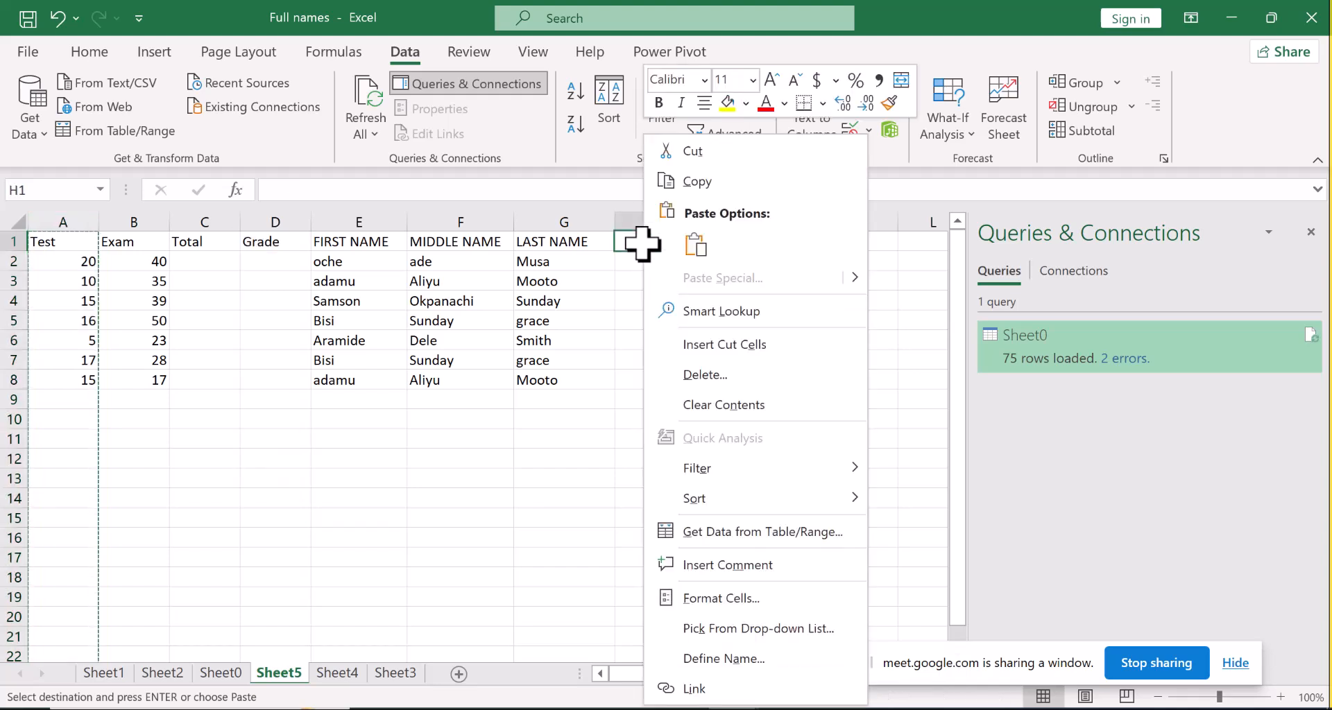
click(694, 247)
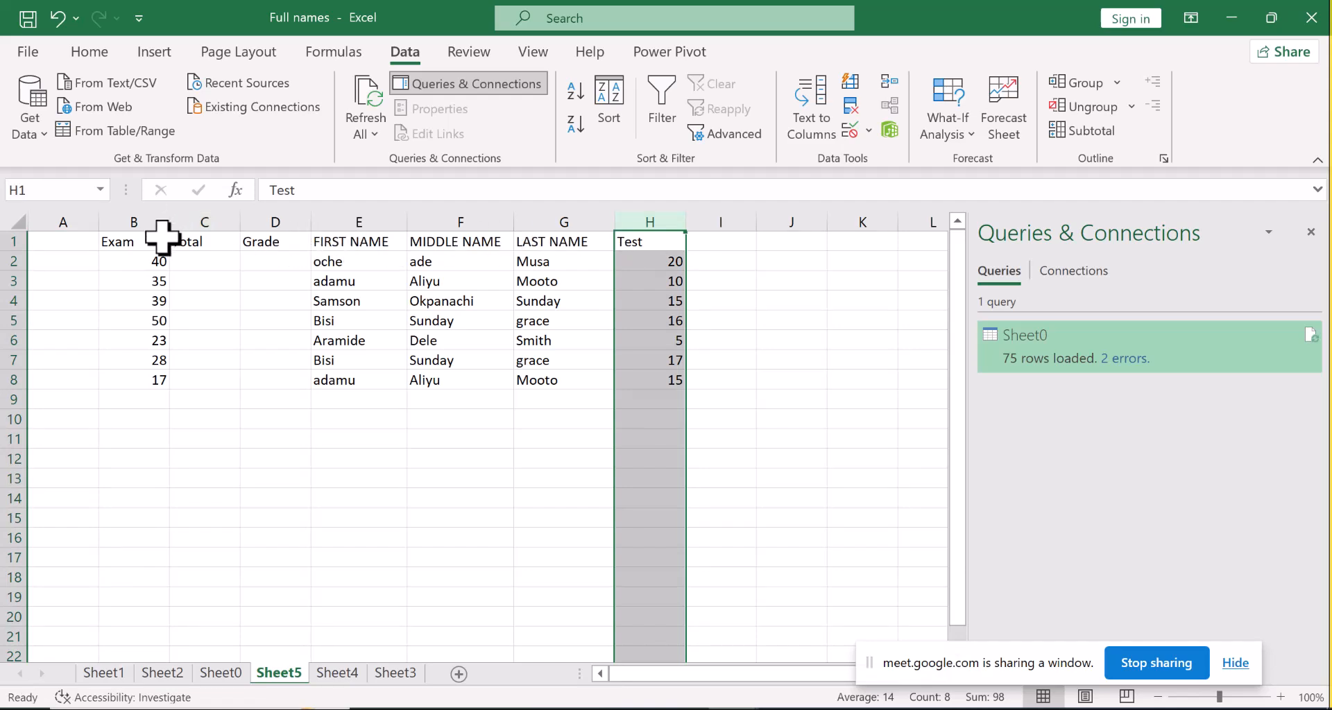
Step: Move the Exam header and scores into column I starting at I1
drag(161, 237, 151, 380)
key(ctrl+c)
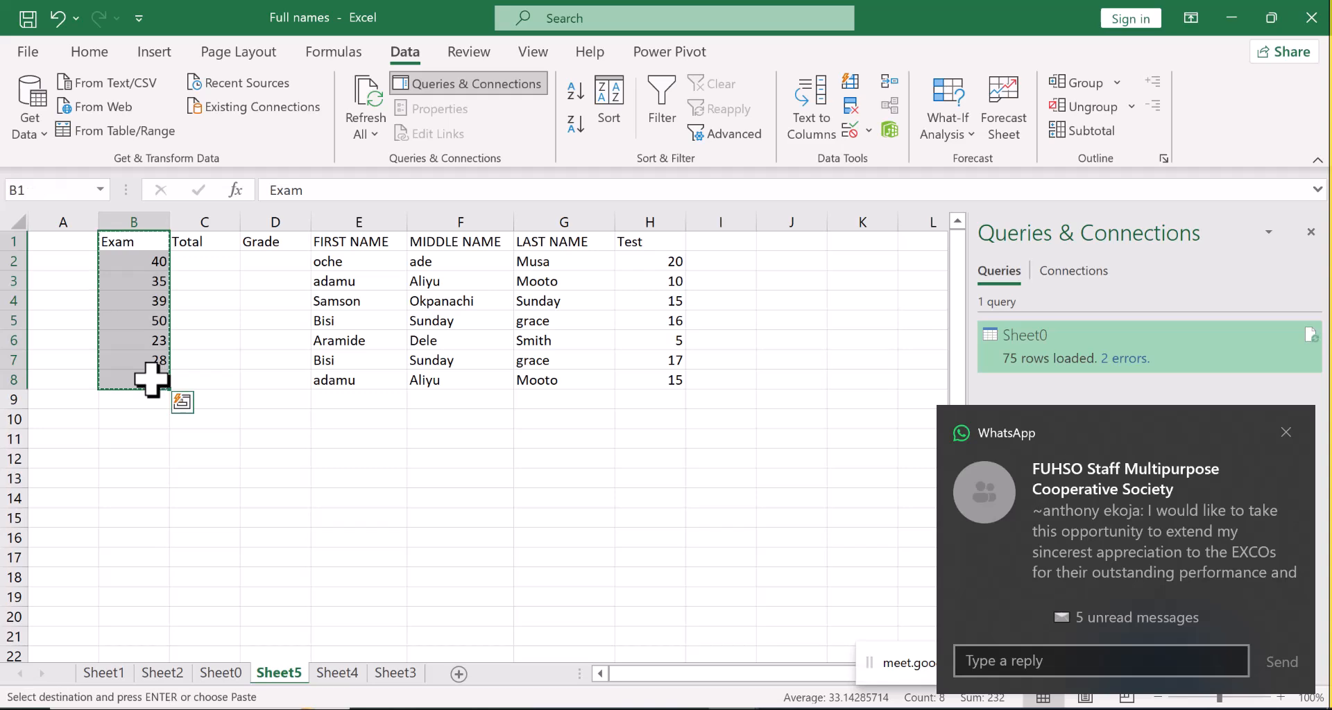
click(734, 250)
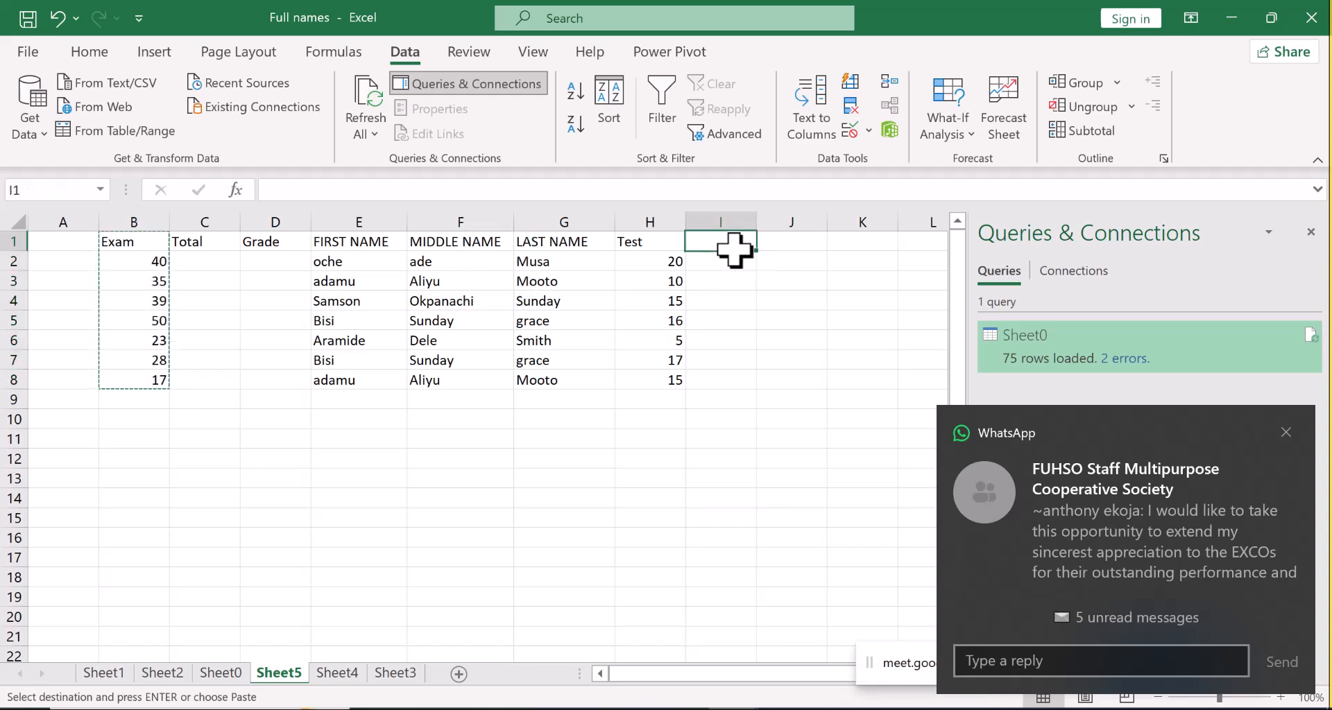
key(ctrl+v)
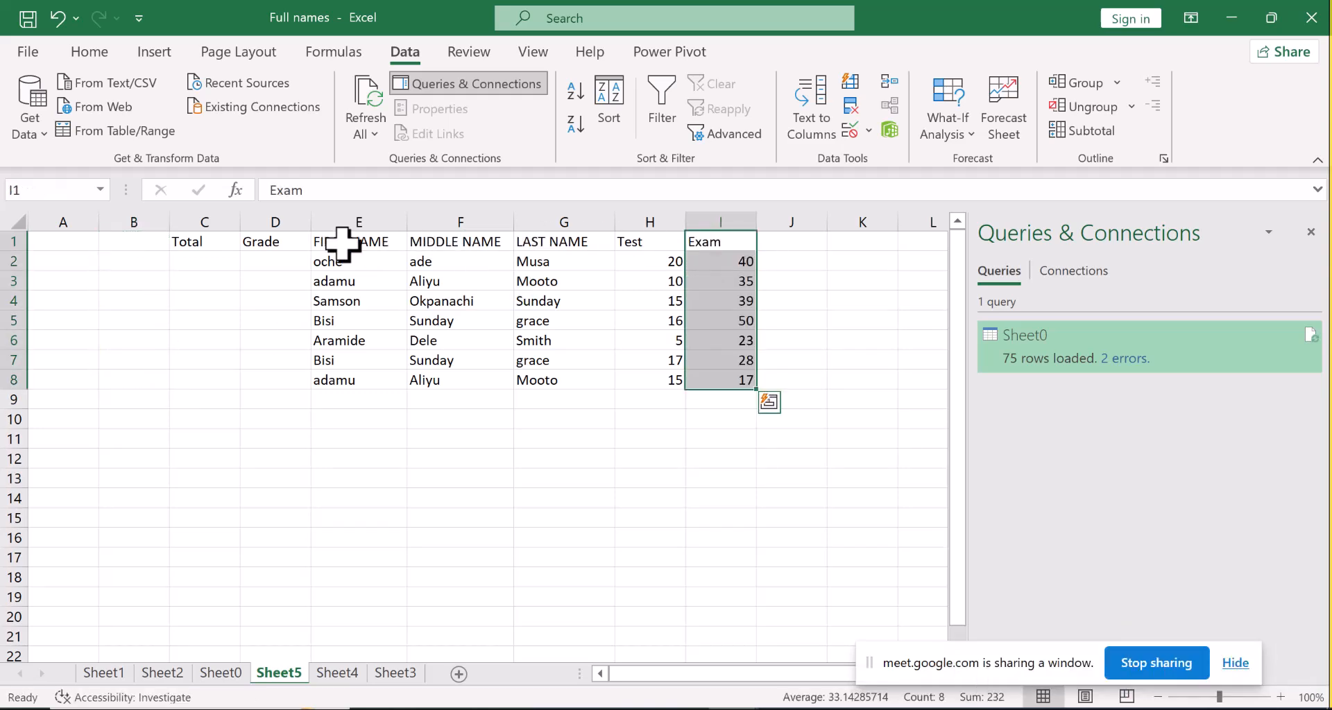
Step: Move the Total header into cell J1
click(215, 239)
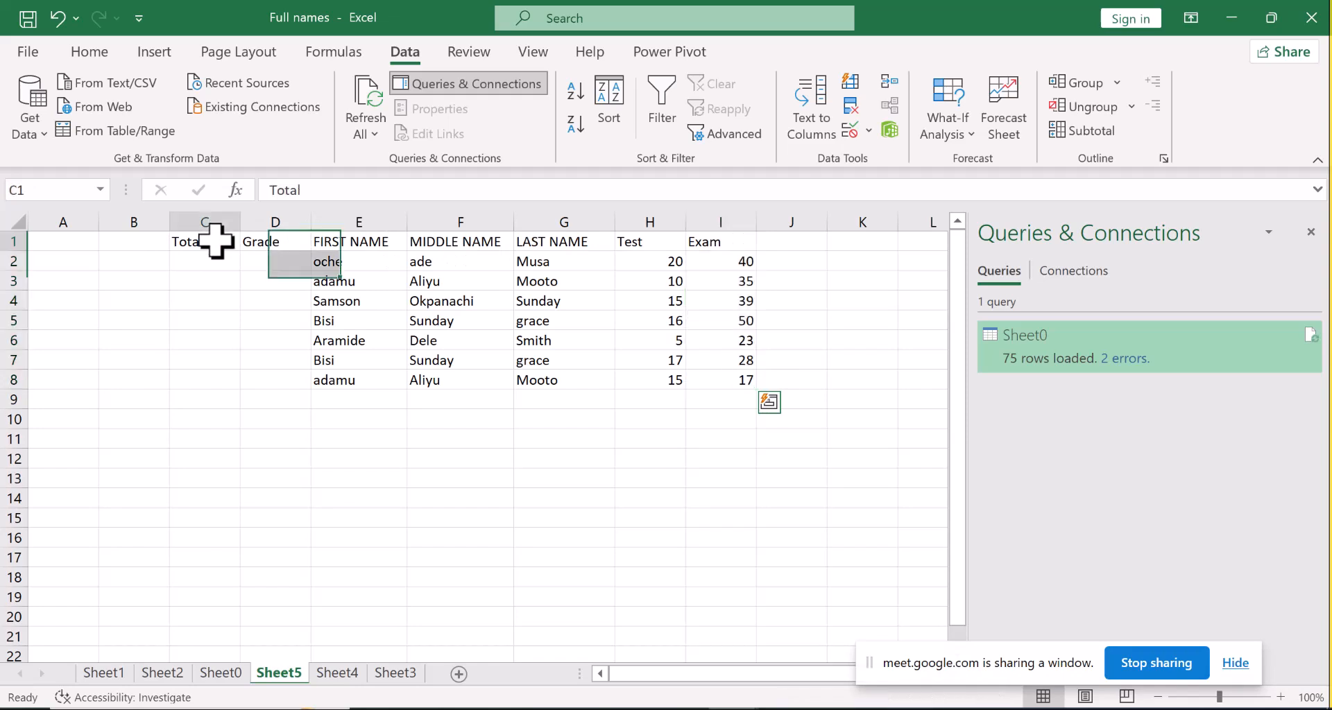
key(ctrl+c)
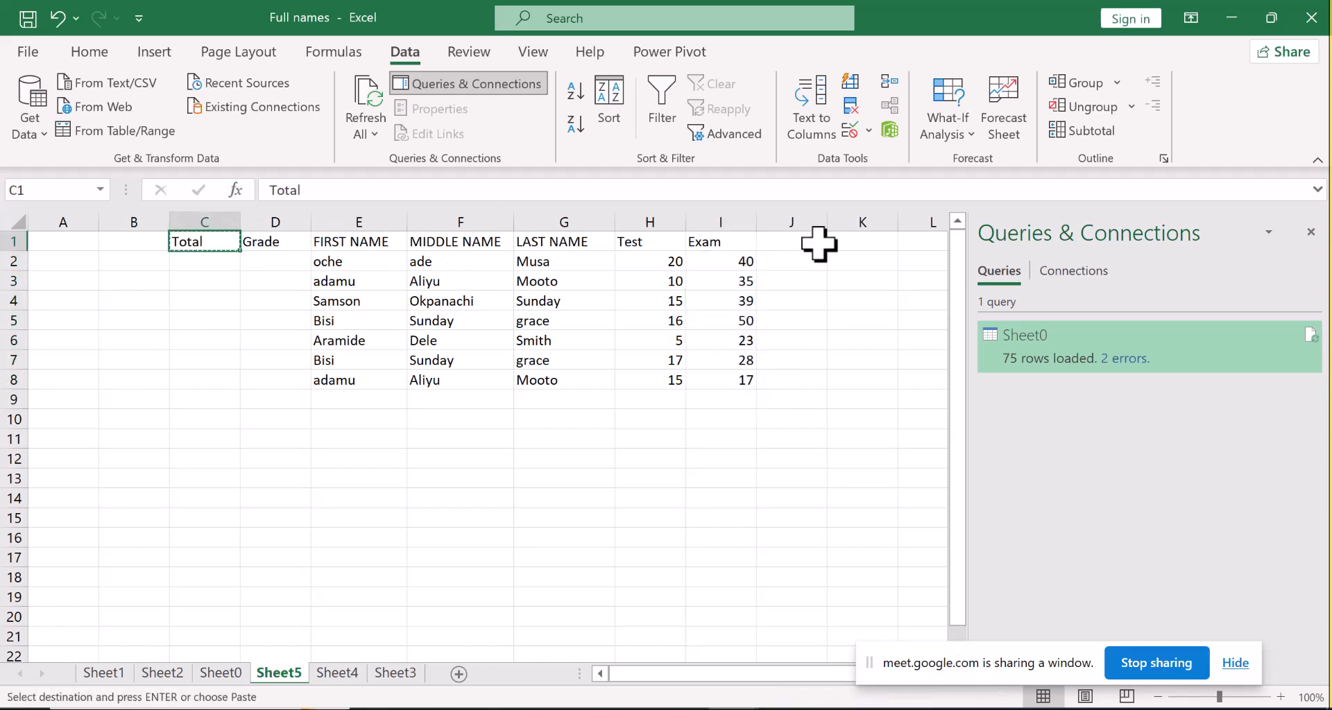
click(805, 246)
key(ctrl+v)
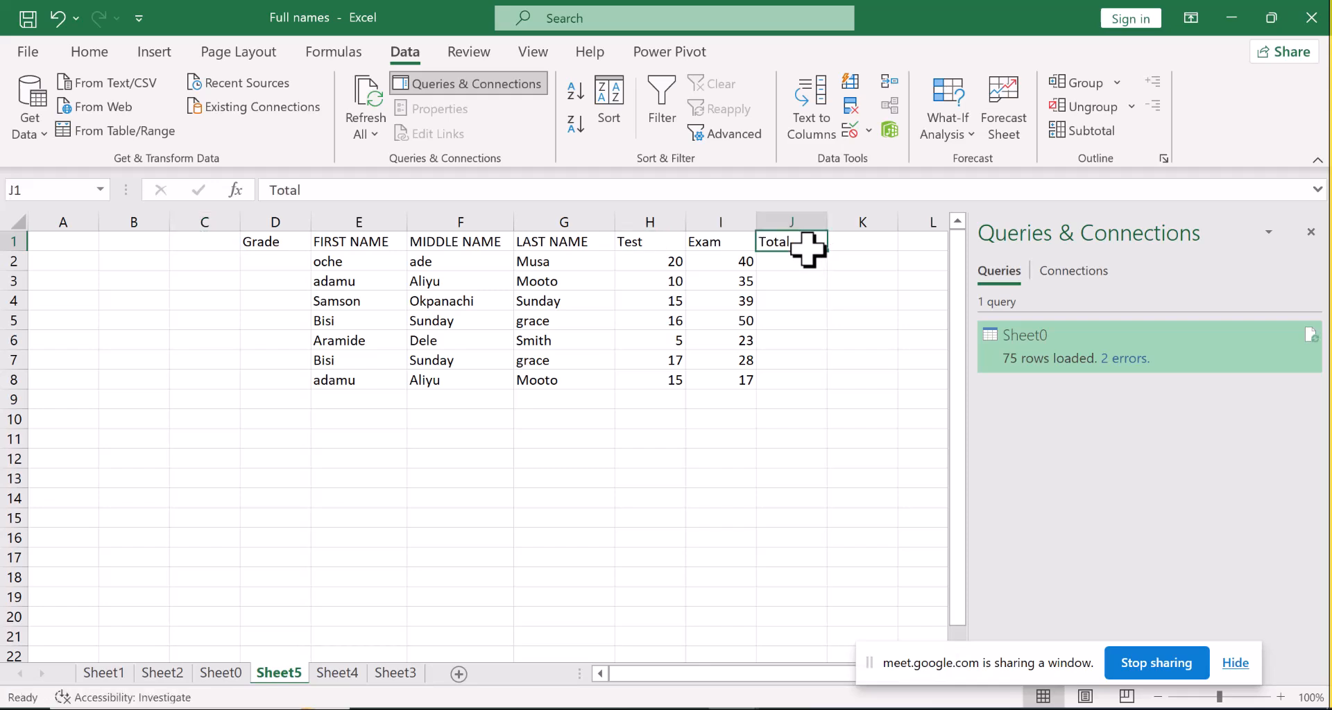
Step: Cut the Grade heading from D1 and paste it into K1, after Total
click(283, 245)
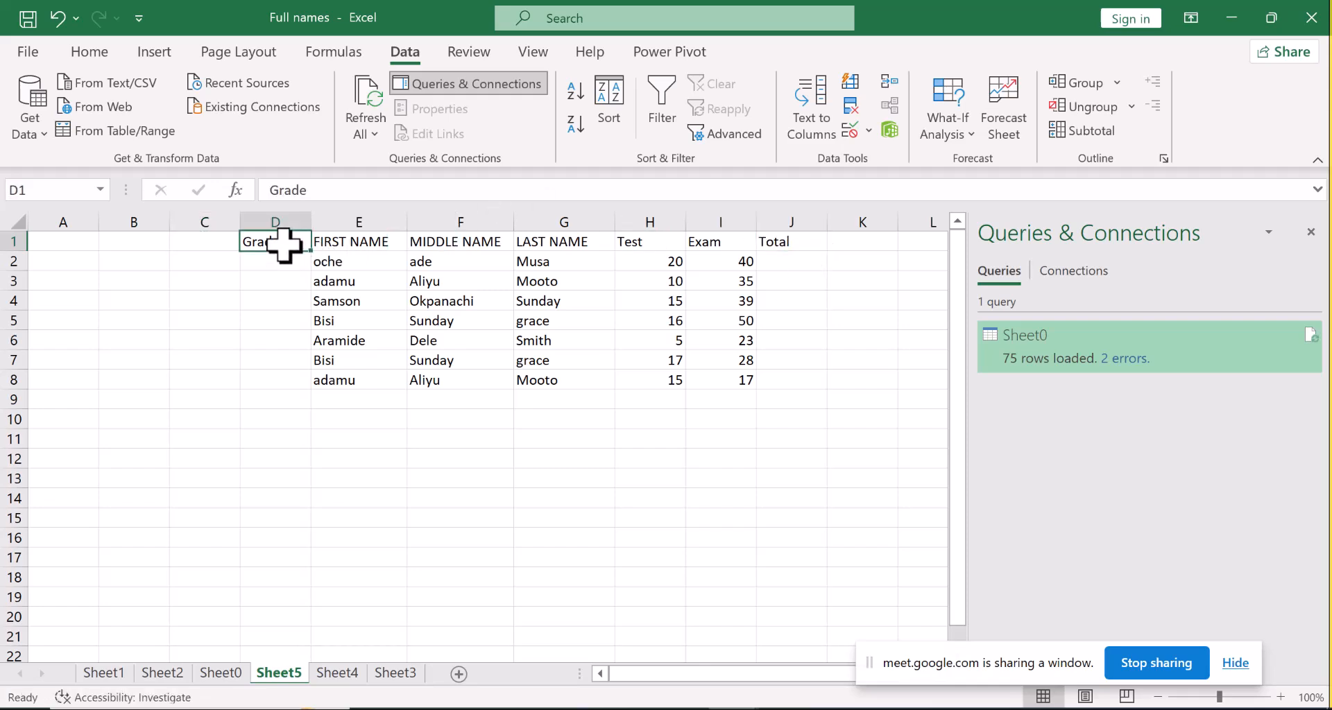
key(ctrl+x)
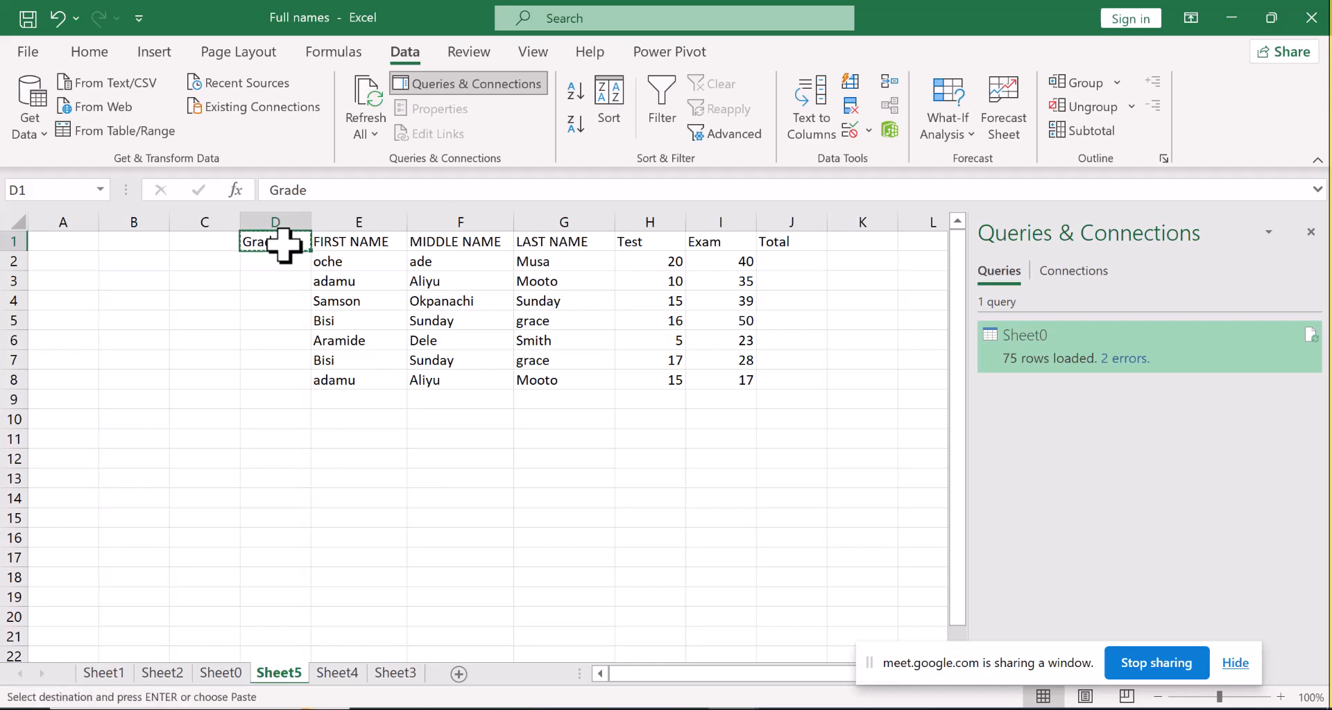
click(844, 241)
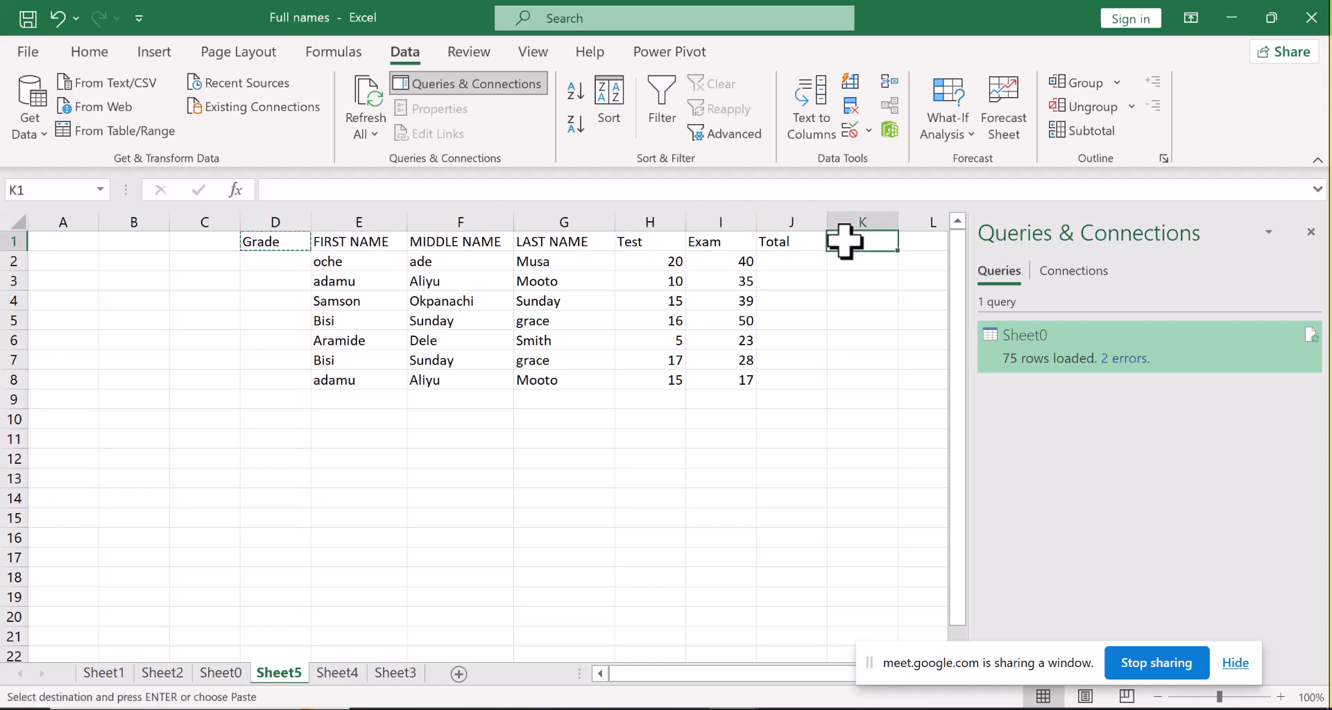
key(ctrl+v)
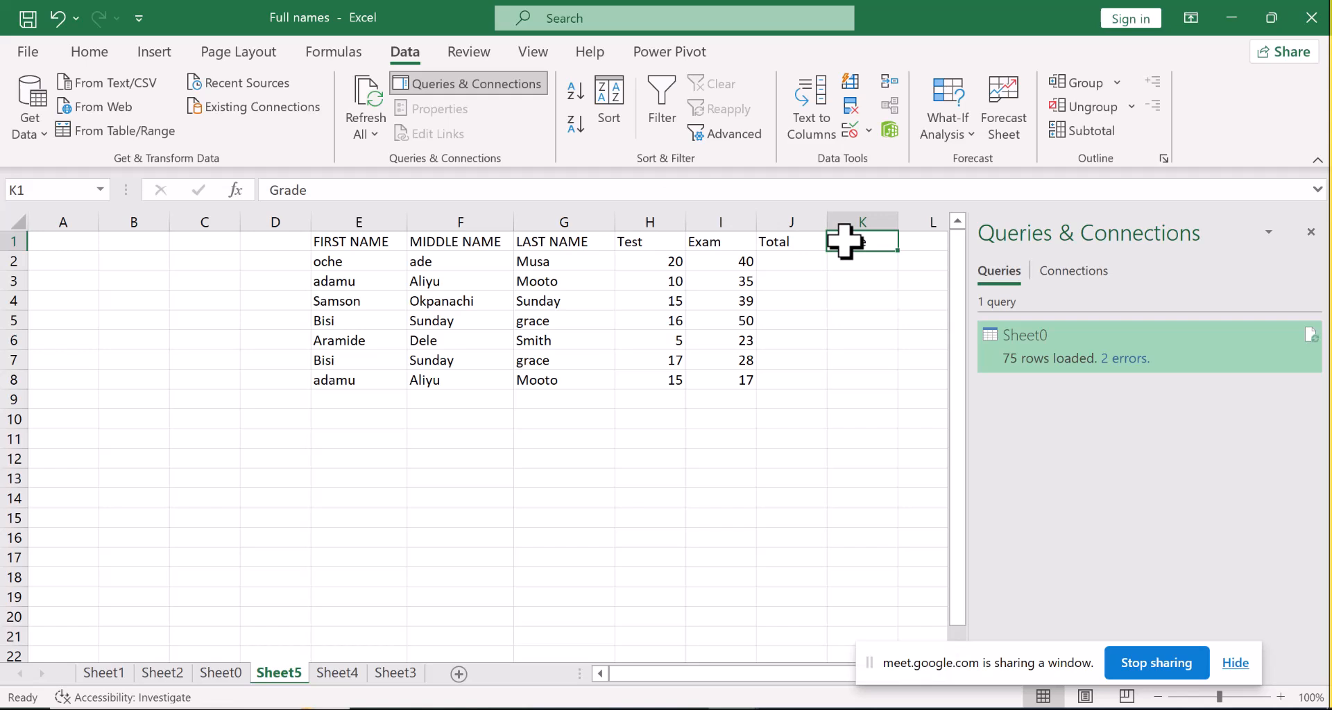
click(86, 217)
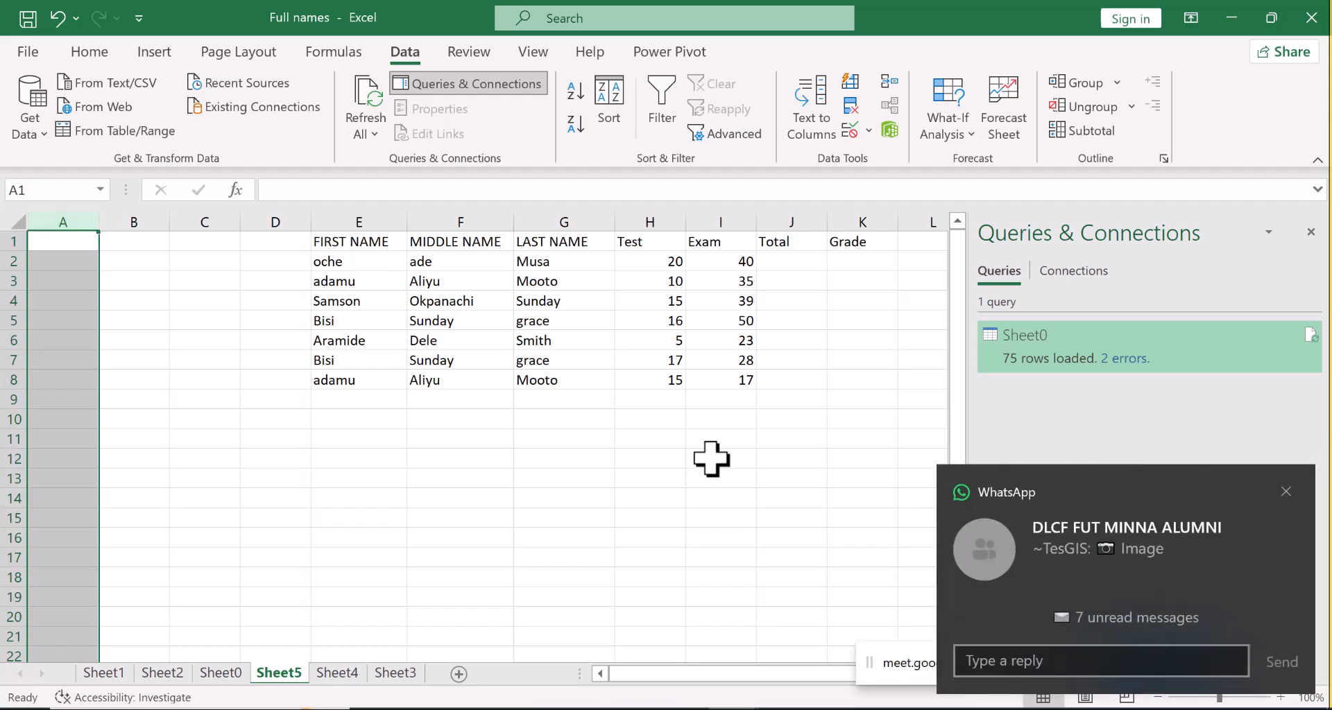
Step: Delete the four empty columns A to D from Sheet5
click(1277, 500)
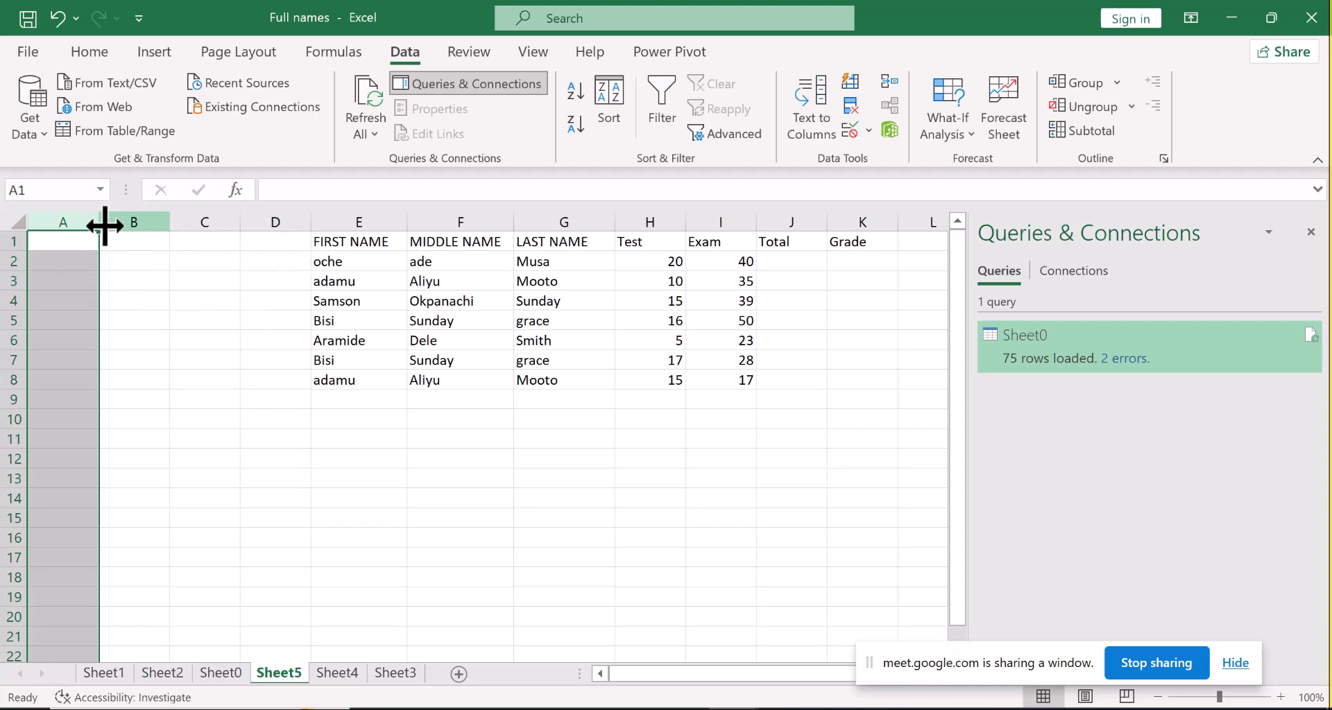
drag(83, 220, 271, 228)
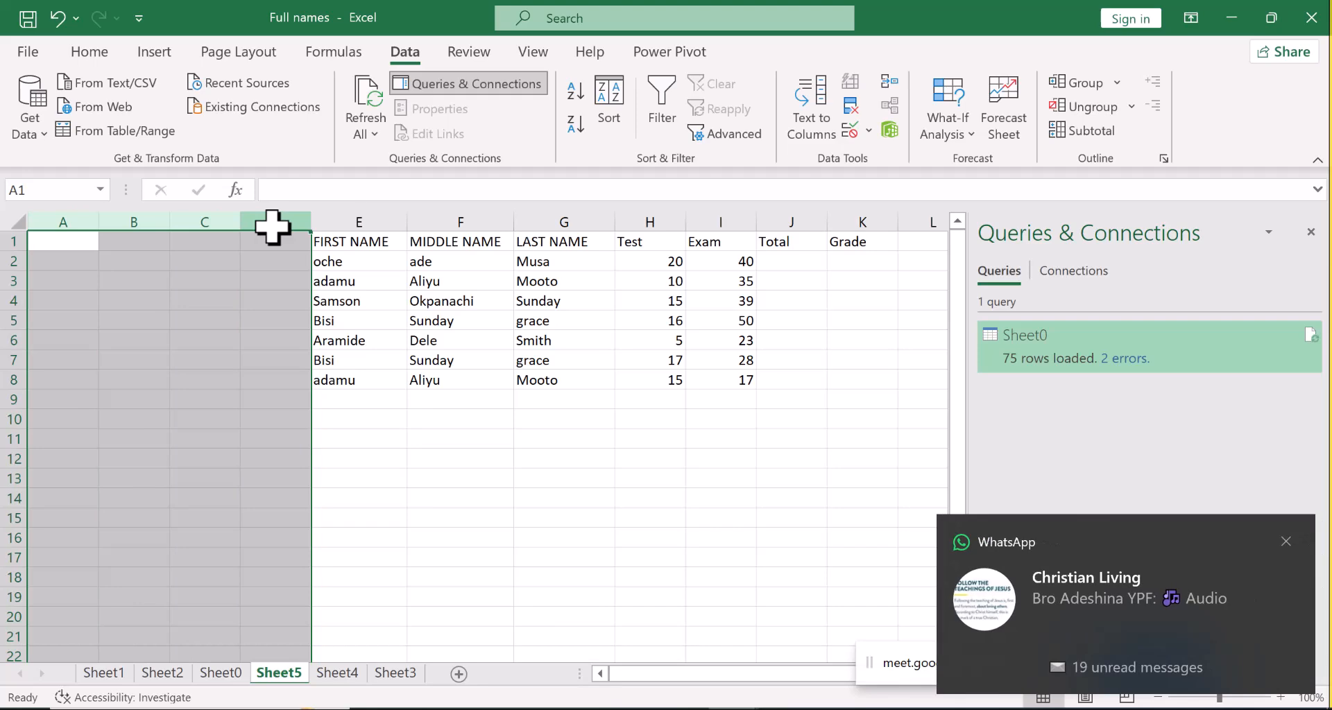
right_click(272, 222)
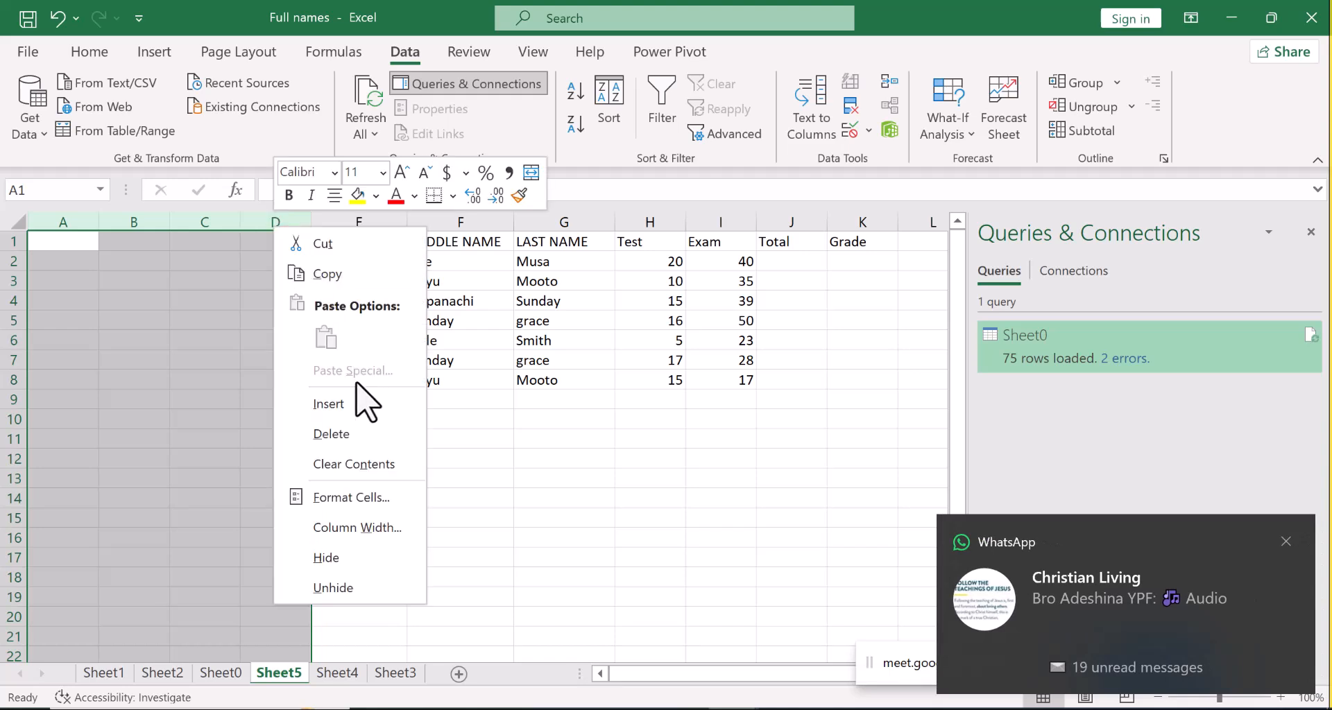
click(355, 436)
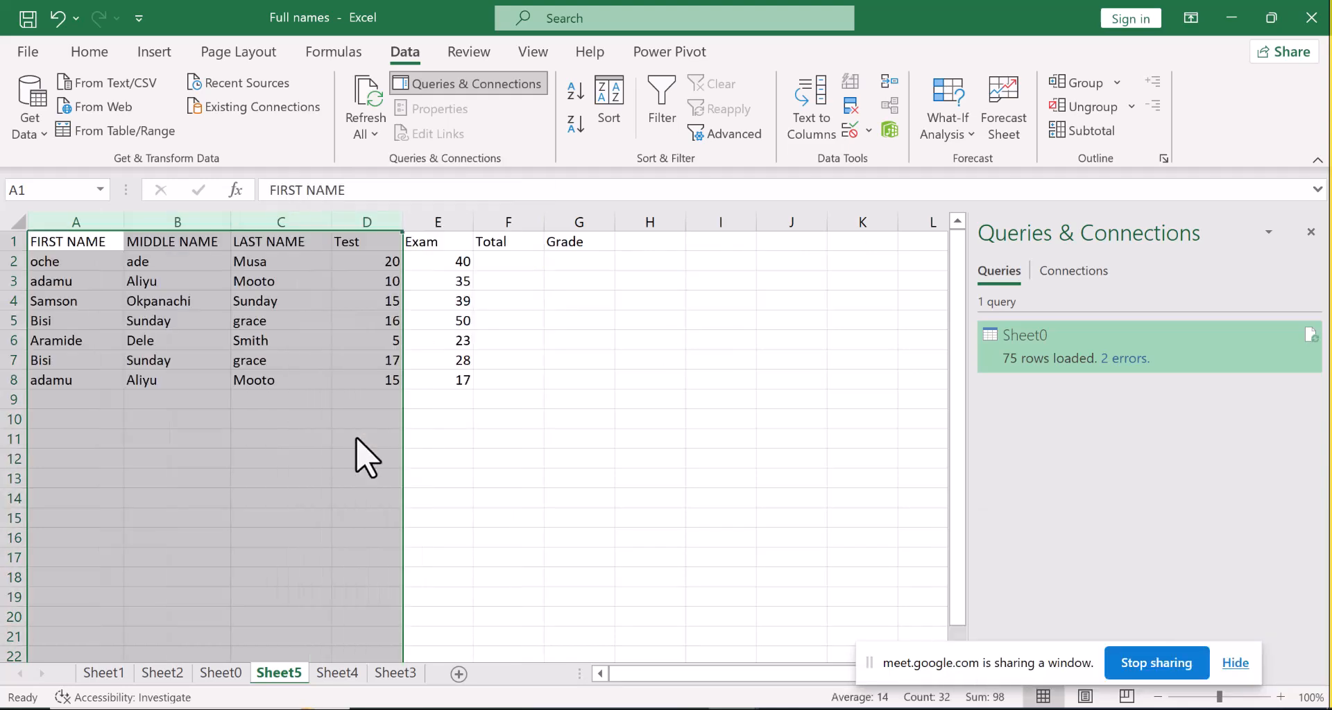
Step: Clear the column selection and show the Home tab's formatting and editing tools
click(591, 491)
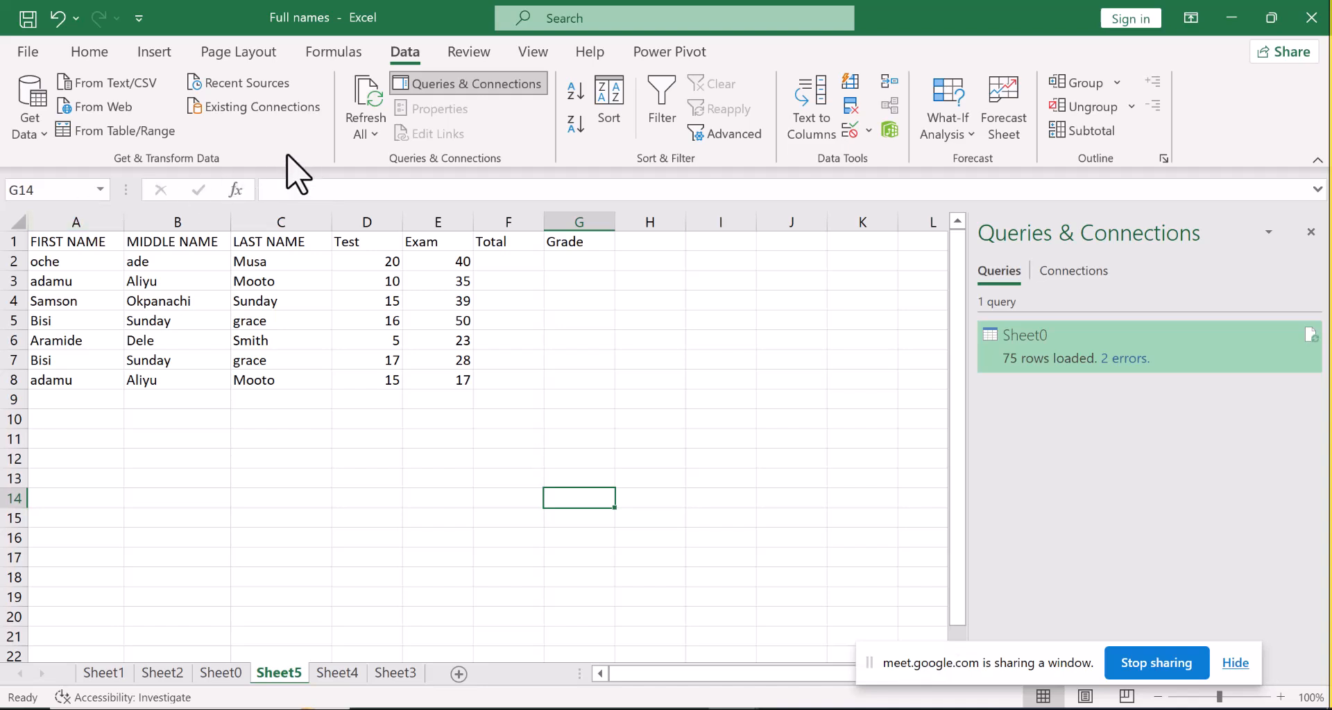
click(91, 52)
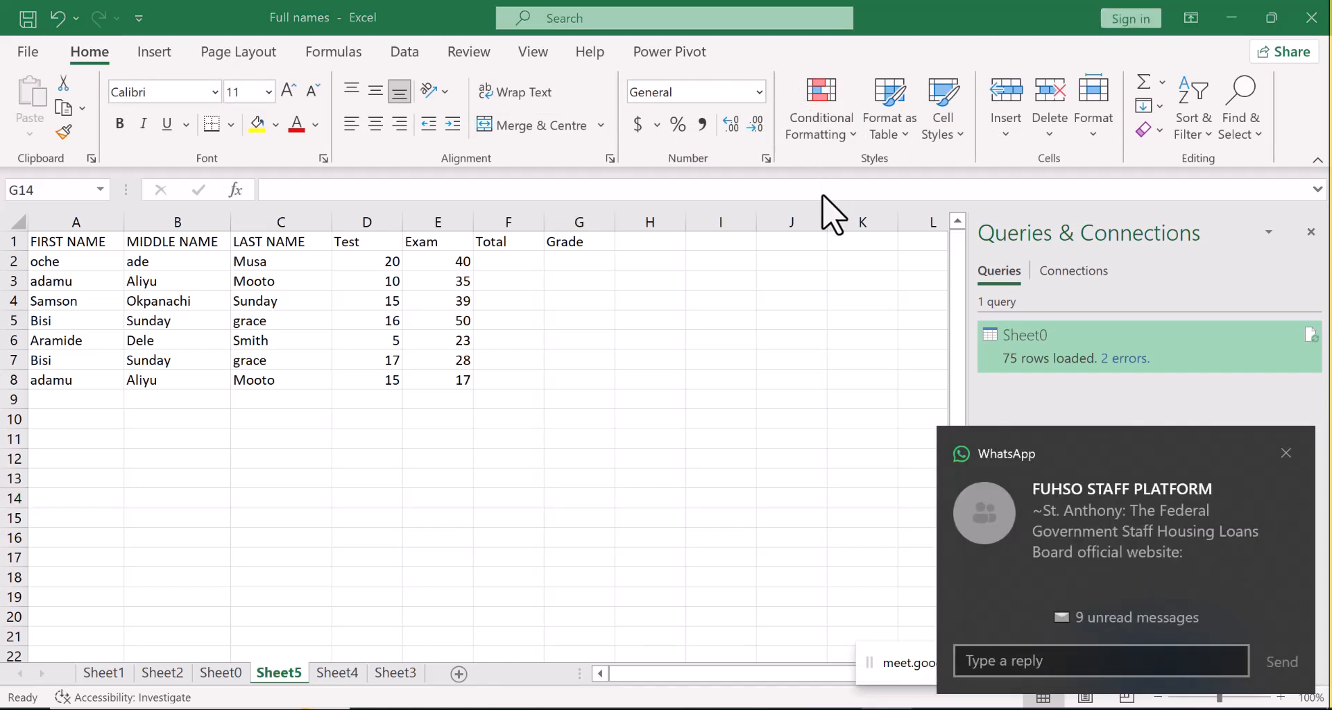
click(1286, 455)
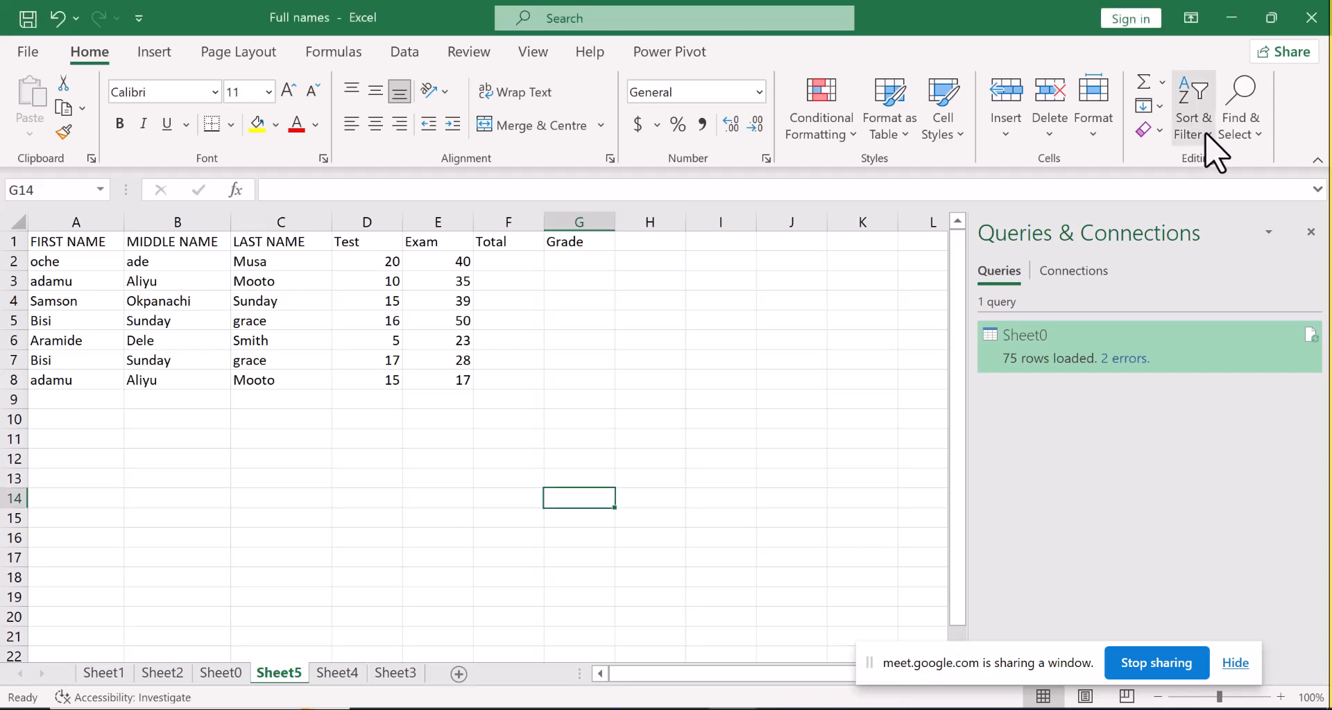
Step: Try turning on Filter from Sort & Filter; it fails with a range error, which is dismissed
click(1205, 135)
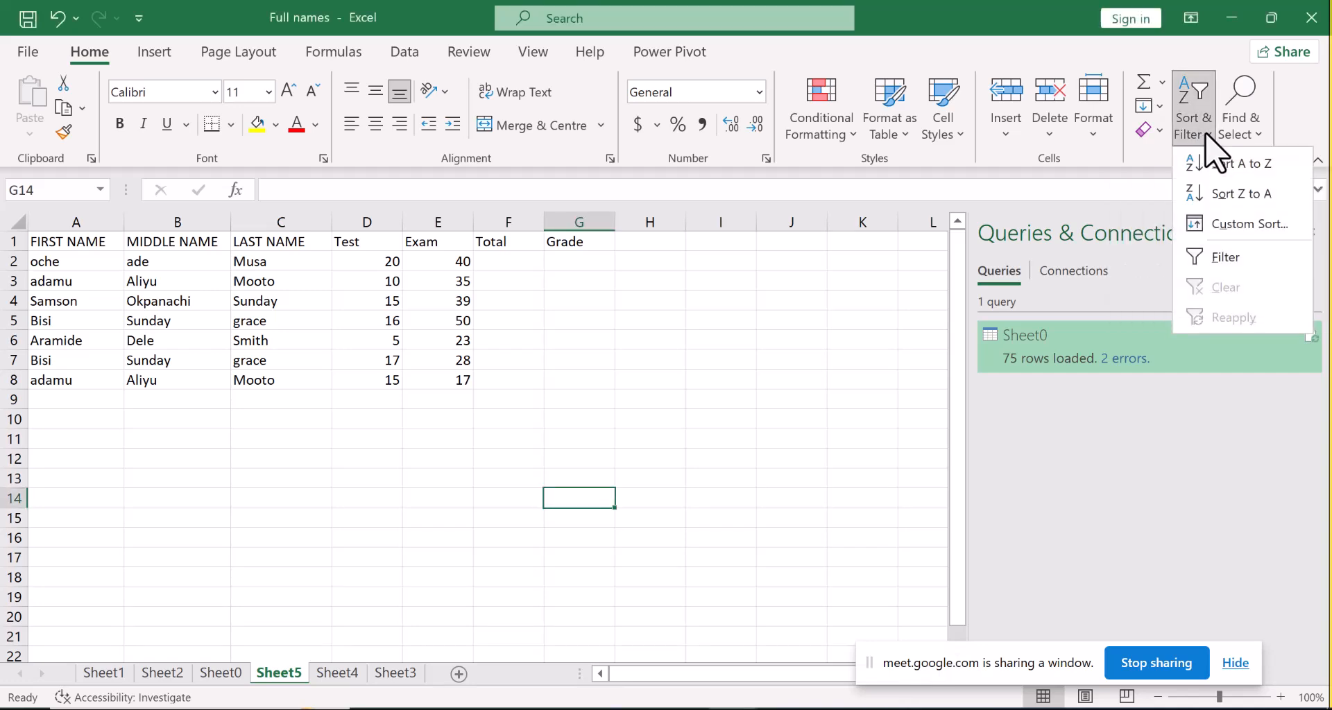
click(1019, 226)
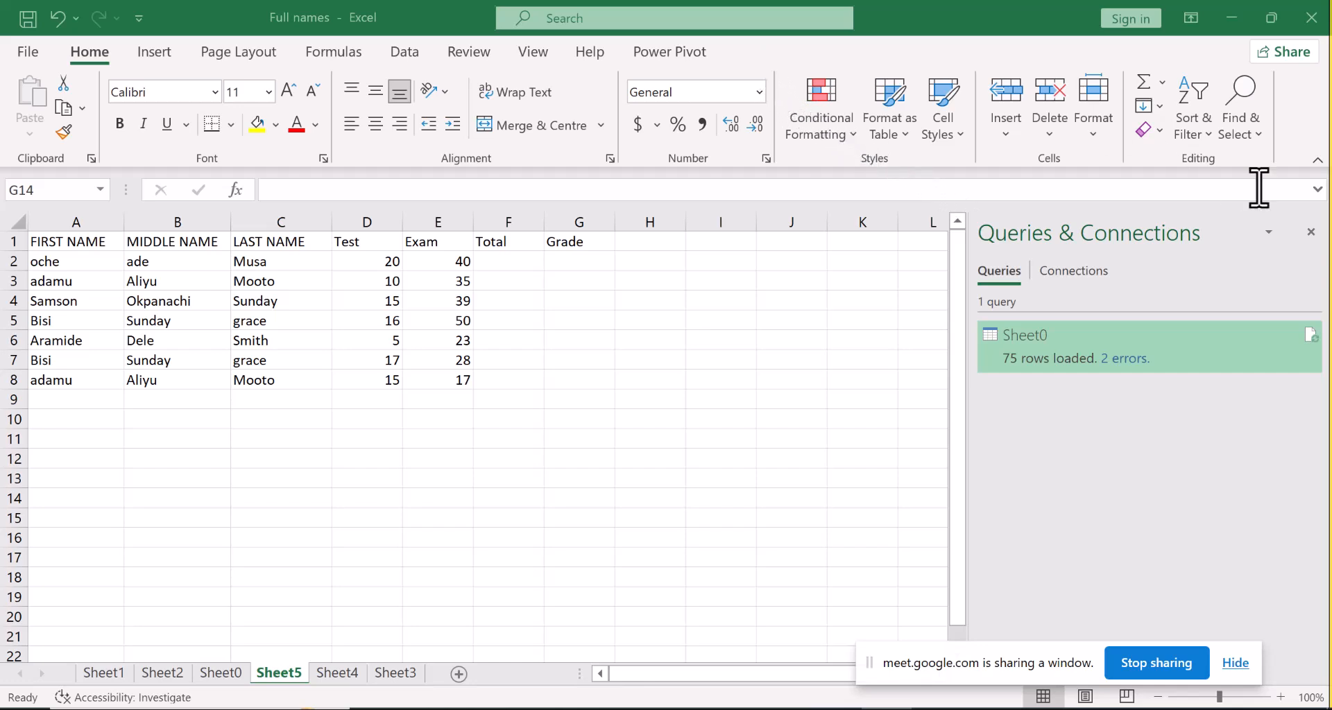
click(1206, 131)
click(1207, 144)
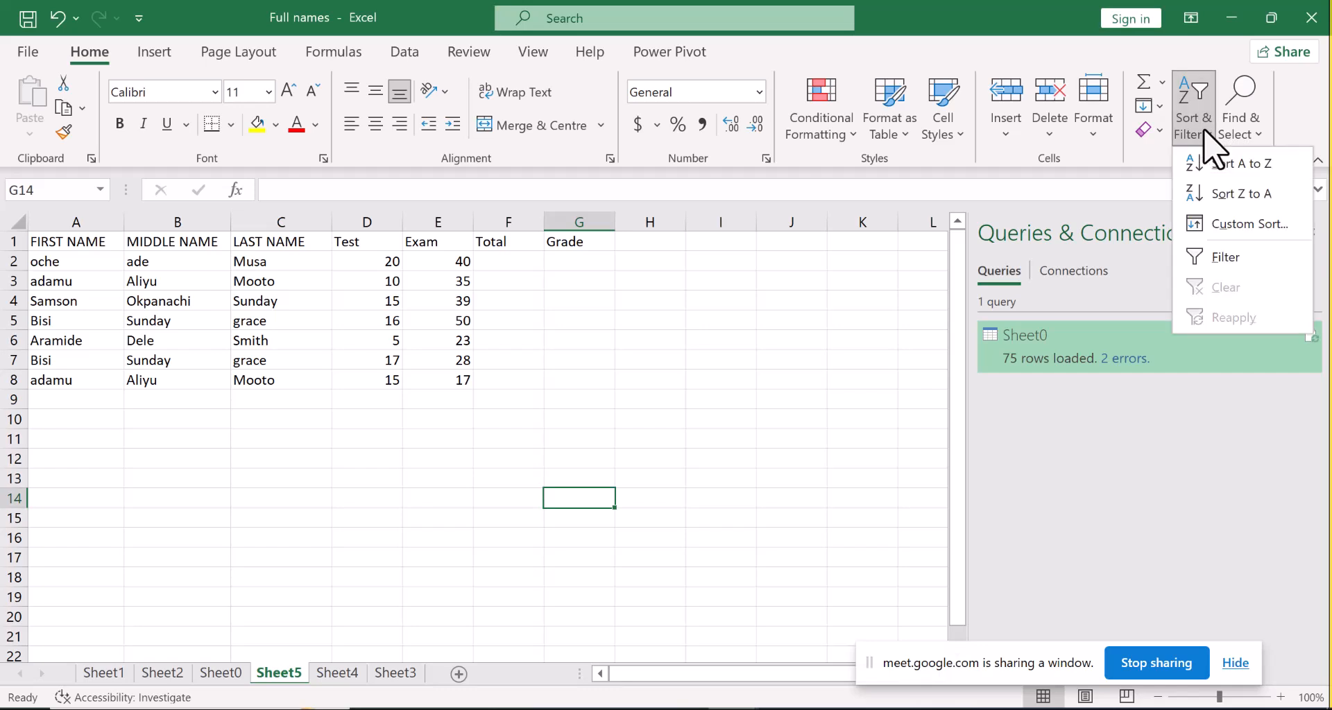
click(1222, 257)
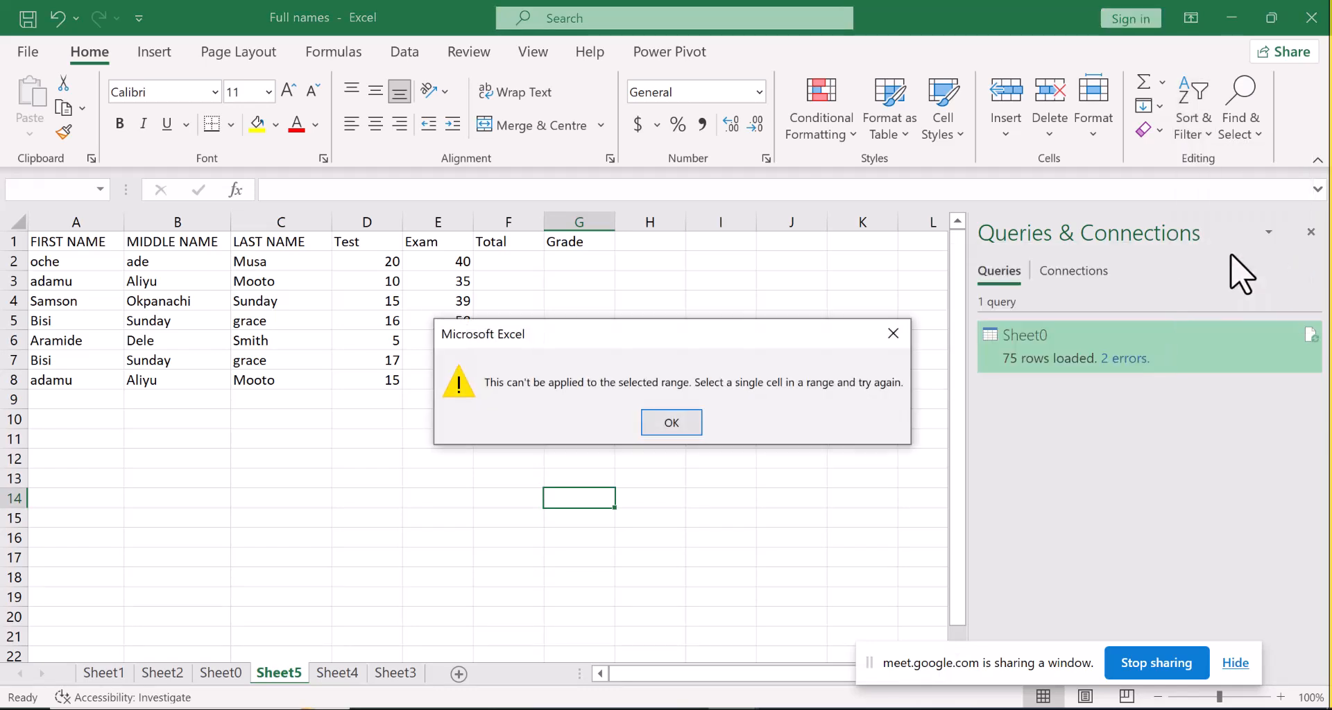
click(690, 425)
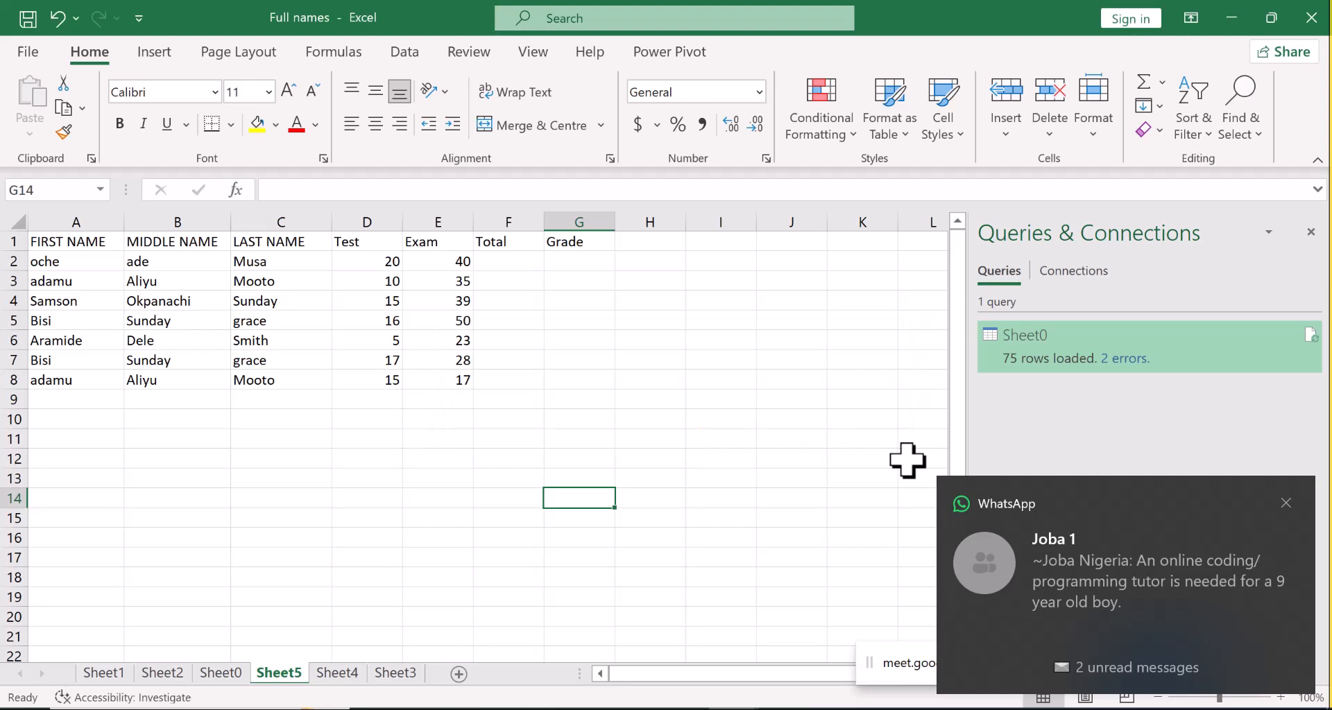
click(1284, 503)
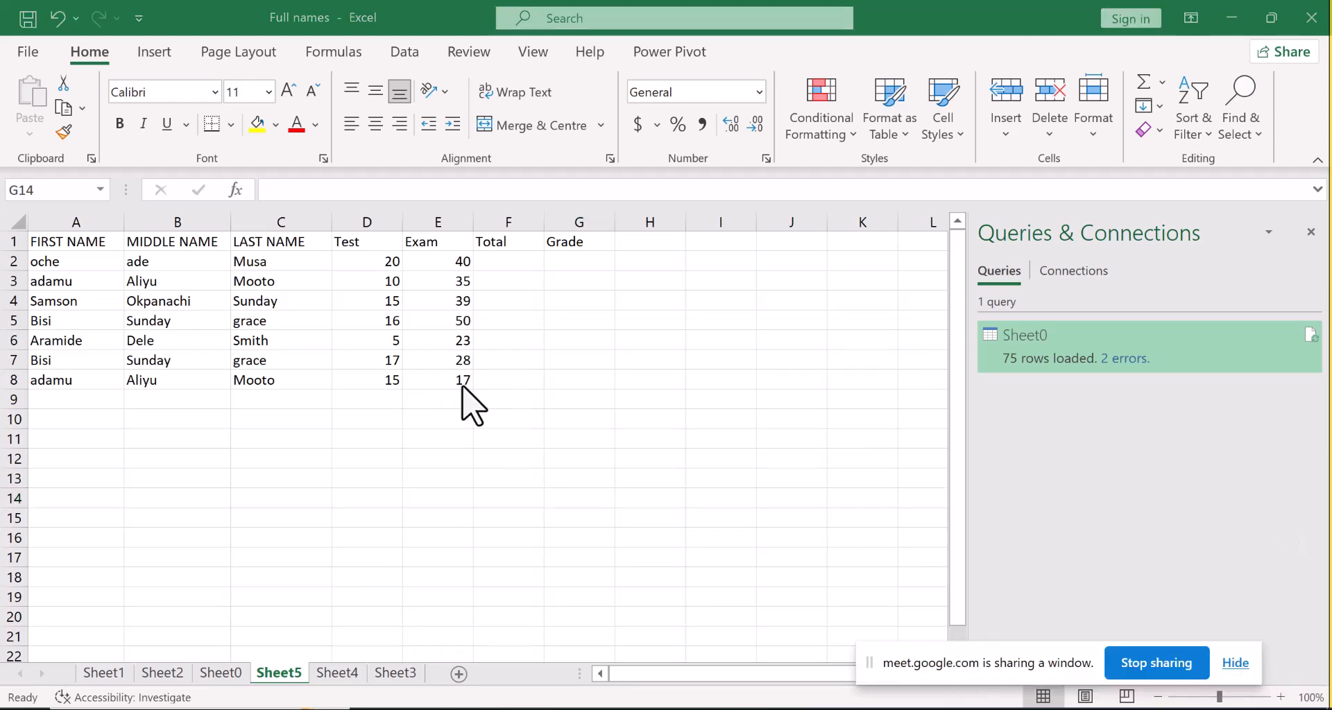
Step: Select the FIRST NAME column A and turn on Filter from Sort & Filter
click(71, 219)
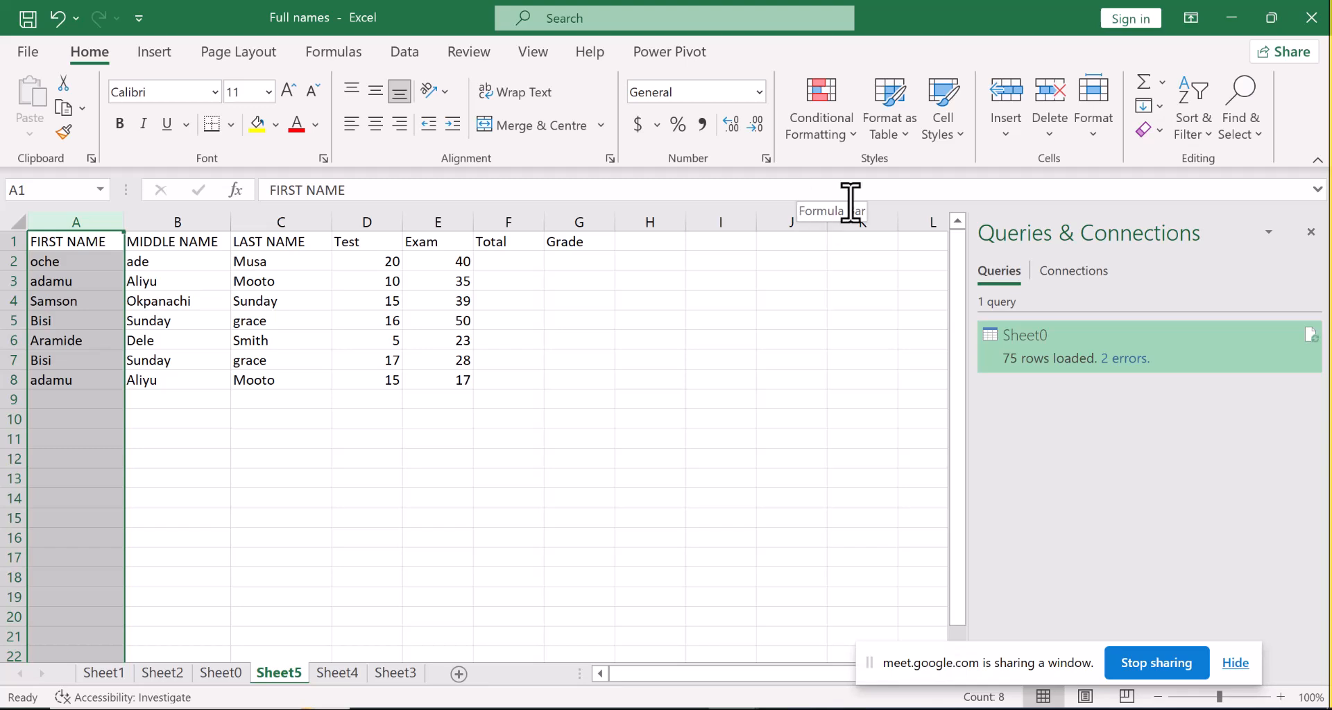
click(1196, 133)
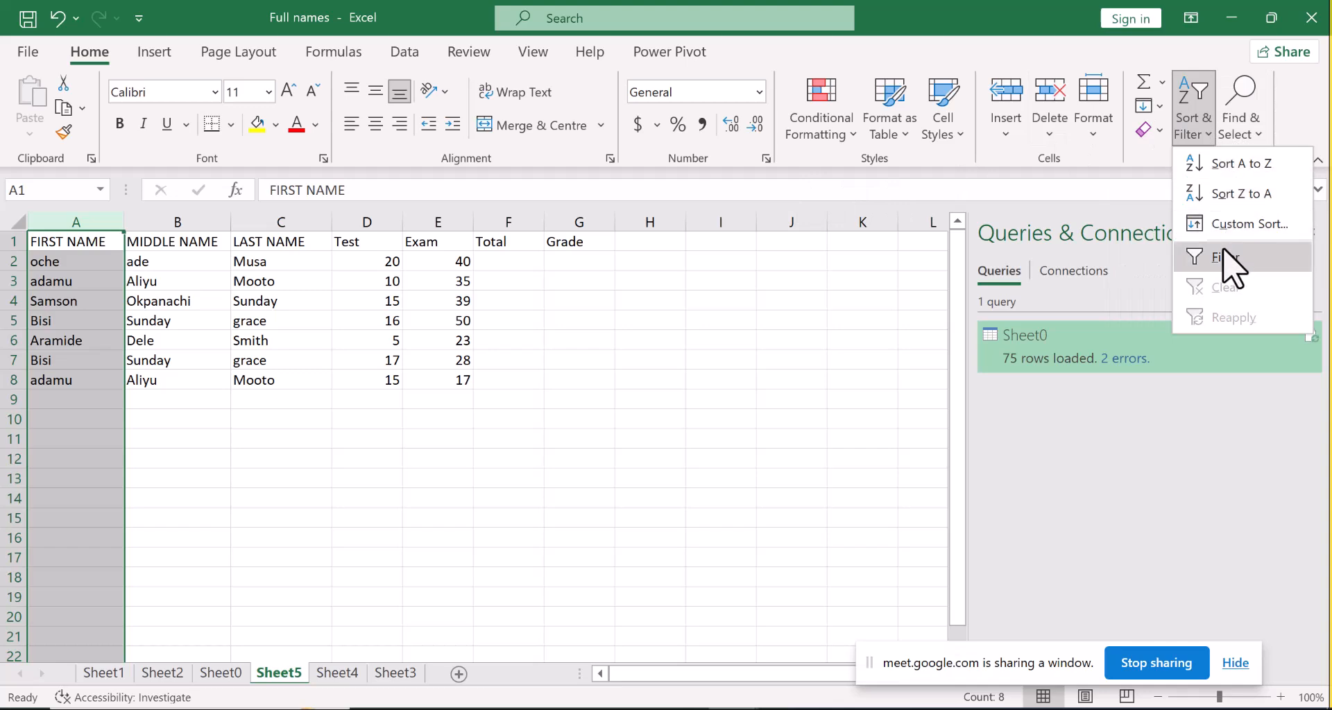
click(416, 421)
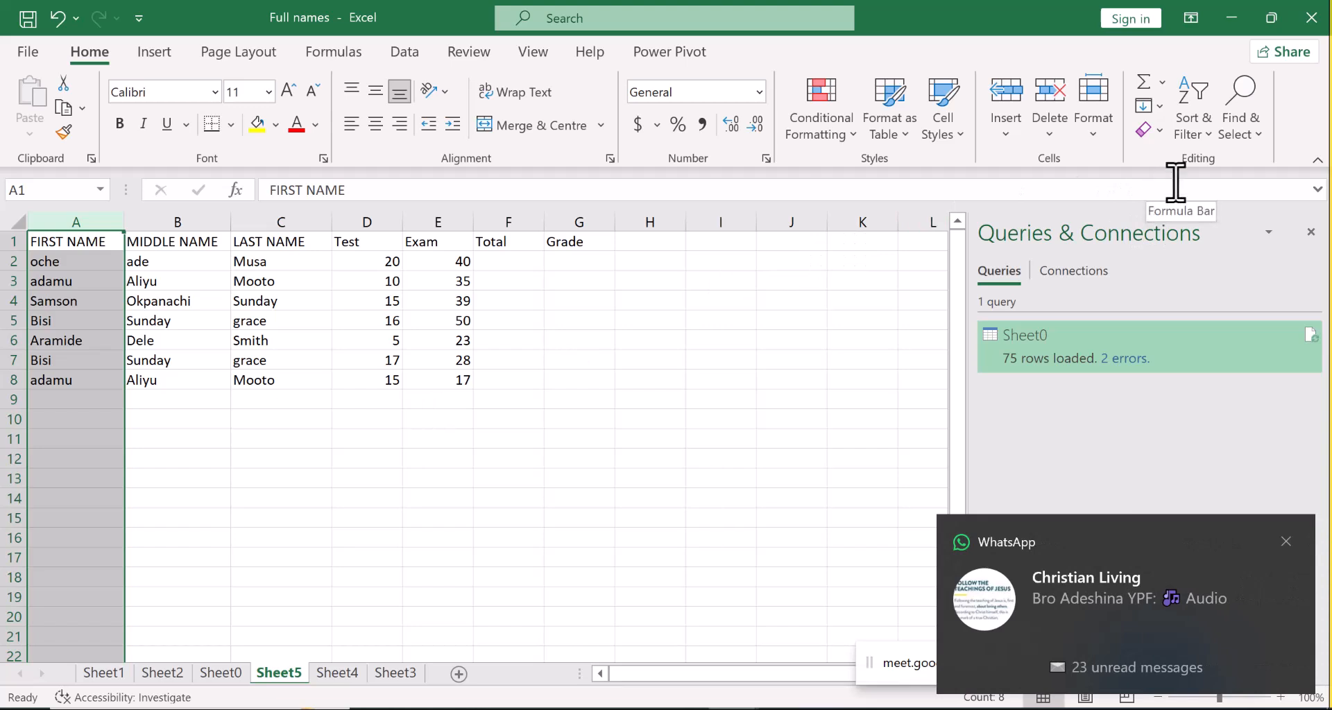
click(1199, 138)
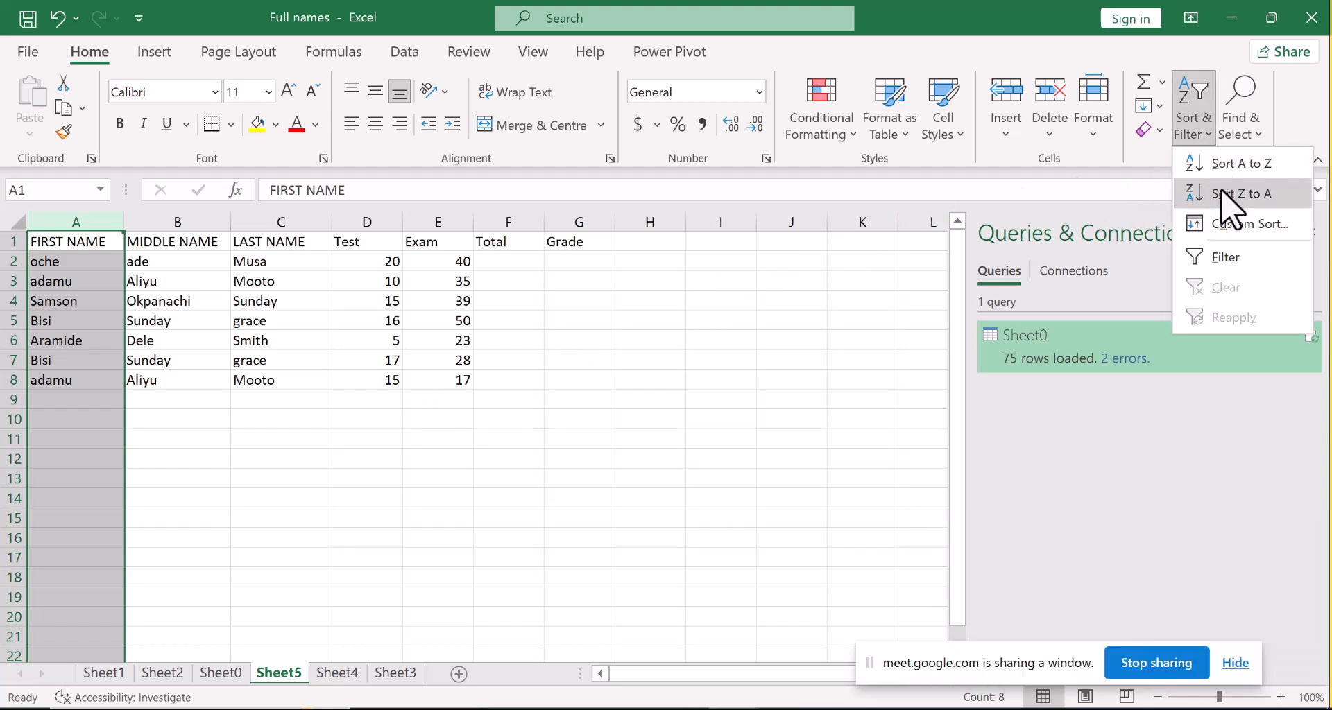
click(1226, 258)
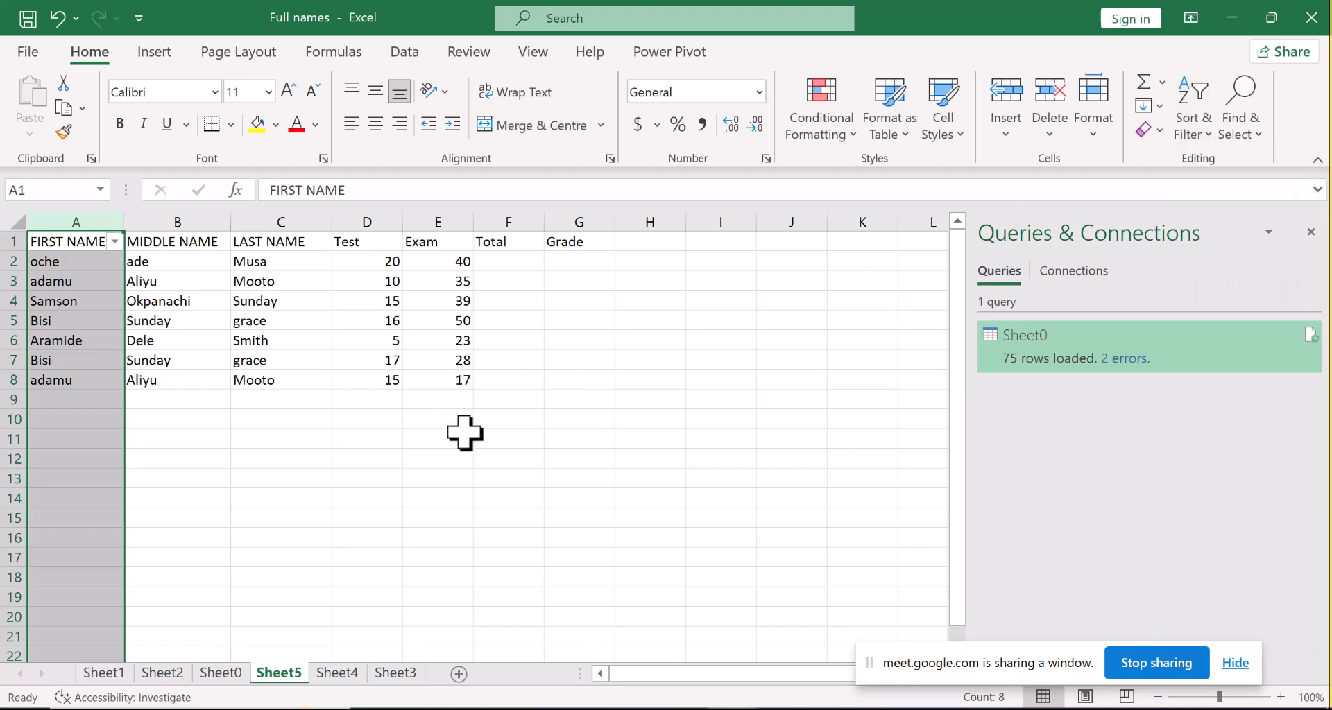
click(152, 423)
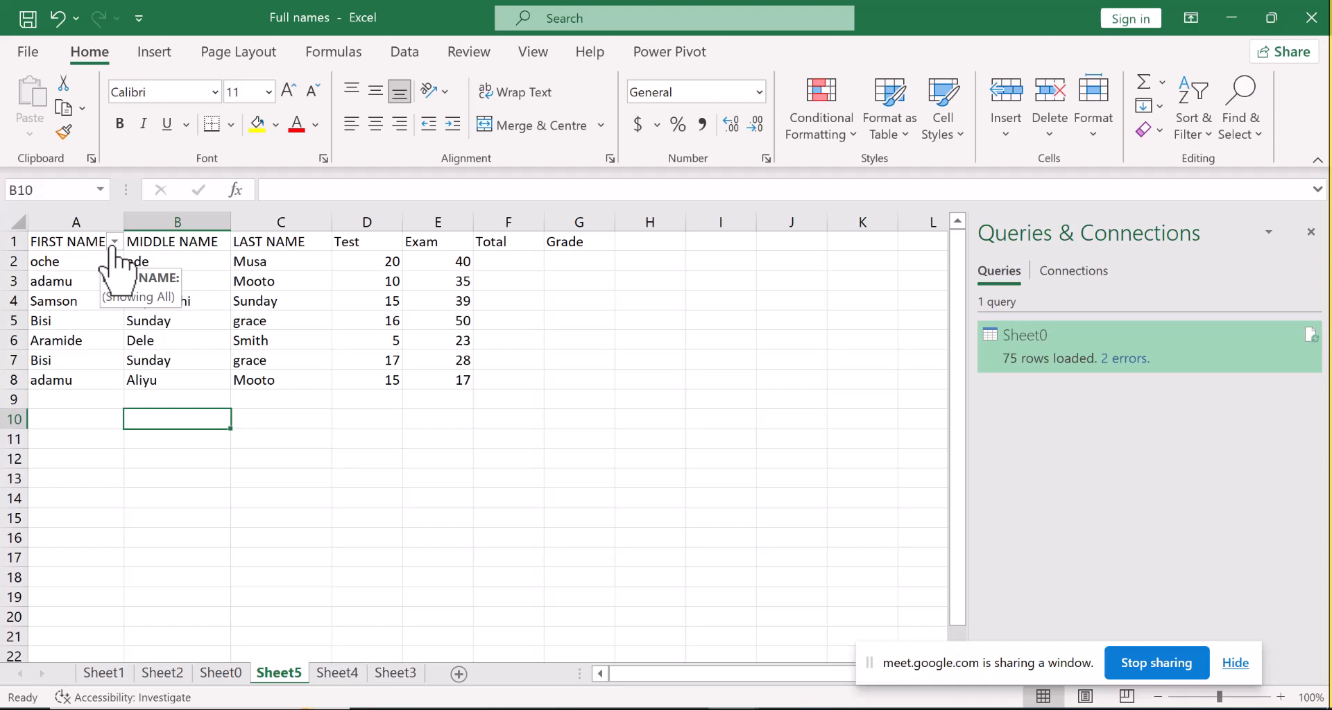
click(113, 242)
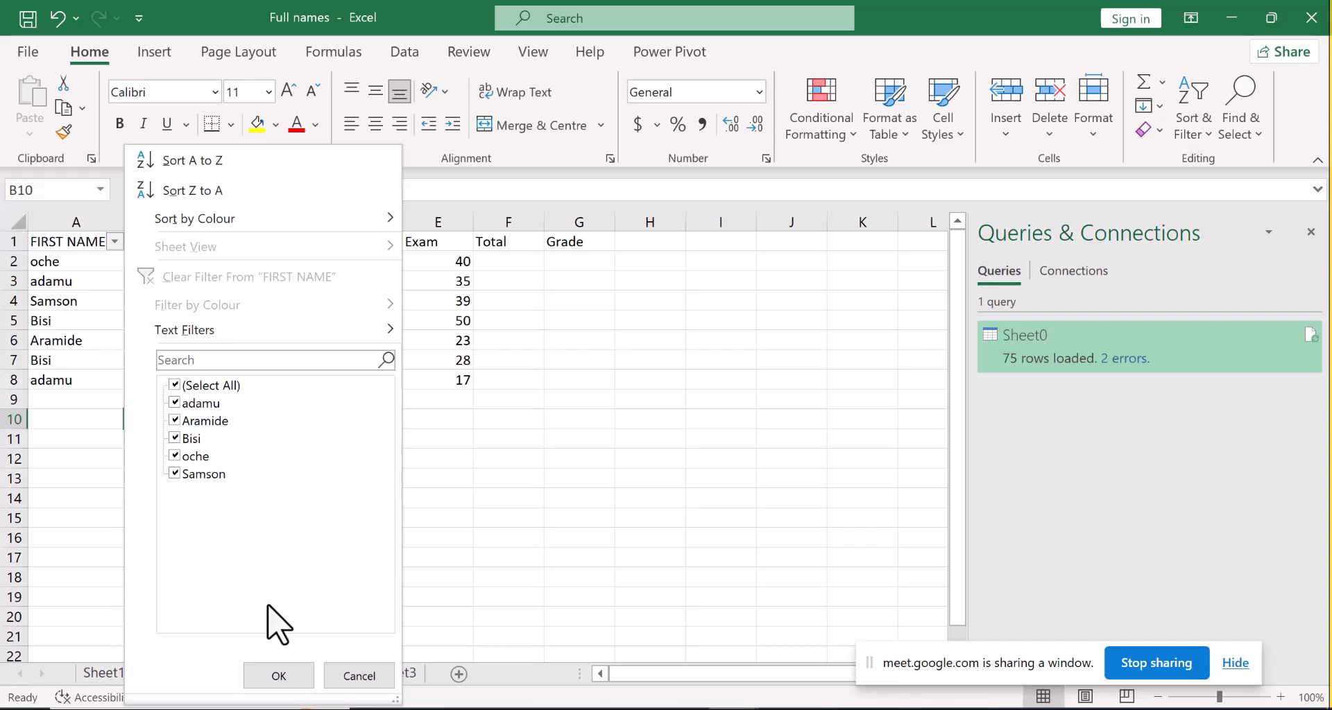
click(278, 675)
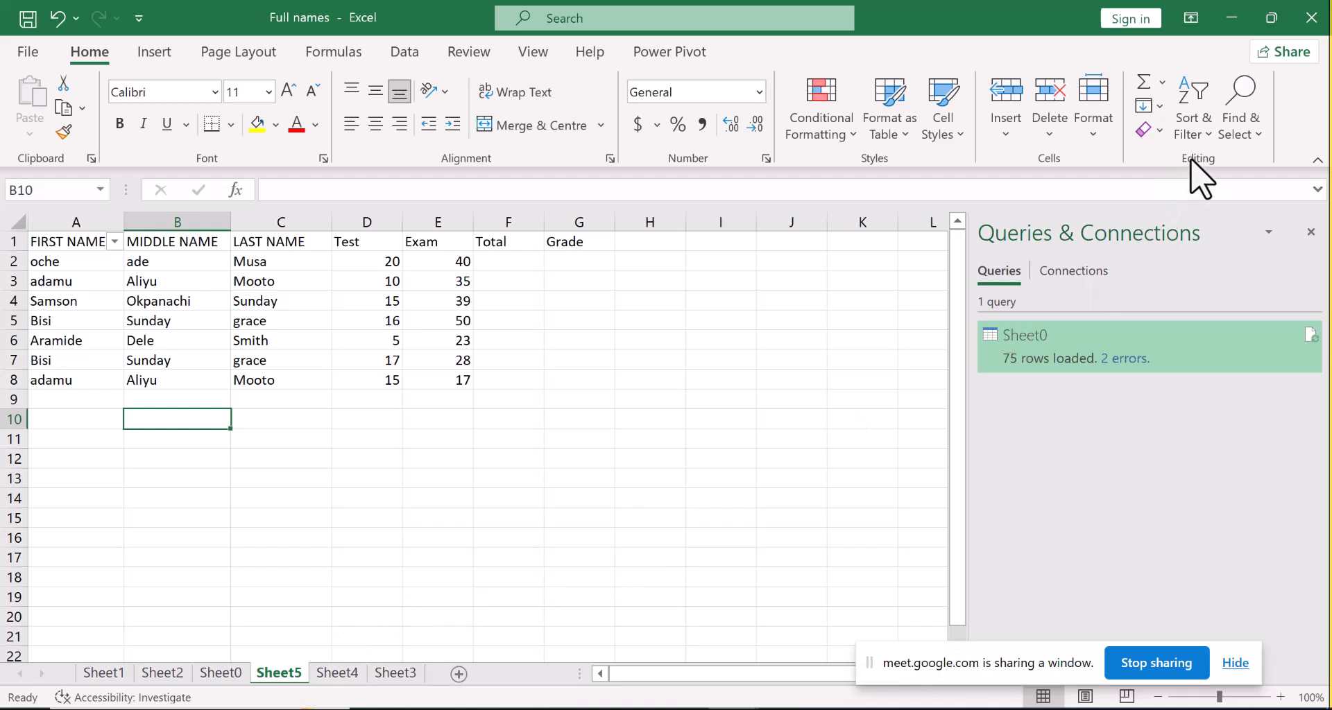
Step: Use Find All to search Sheet5 for a student's first name, then clear the search term
click(1258, 134)
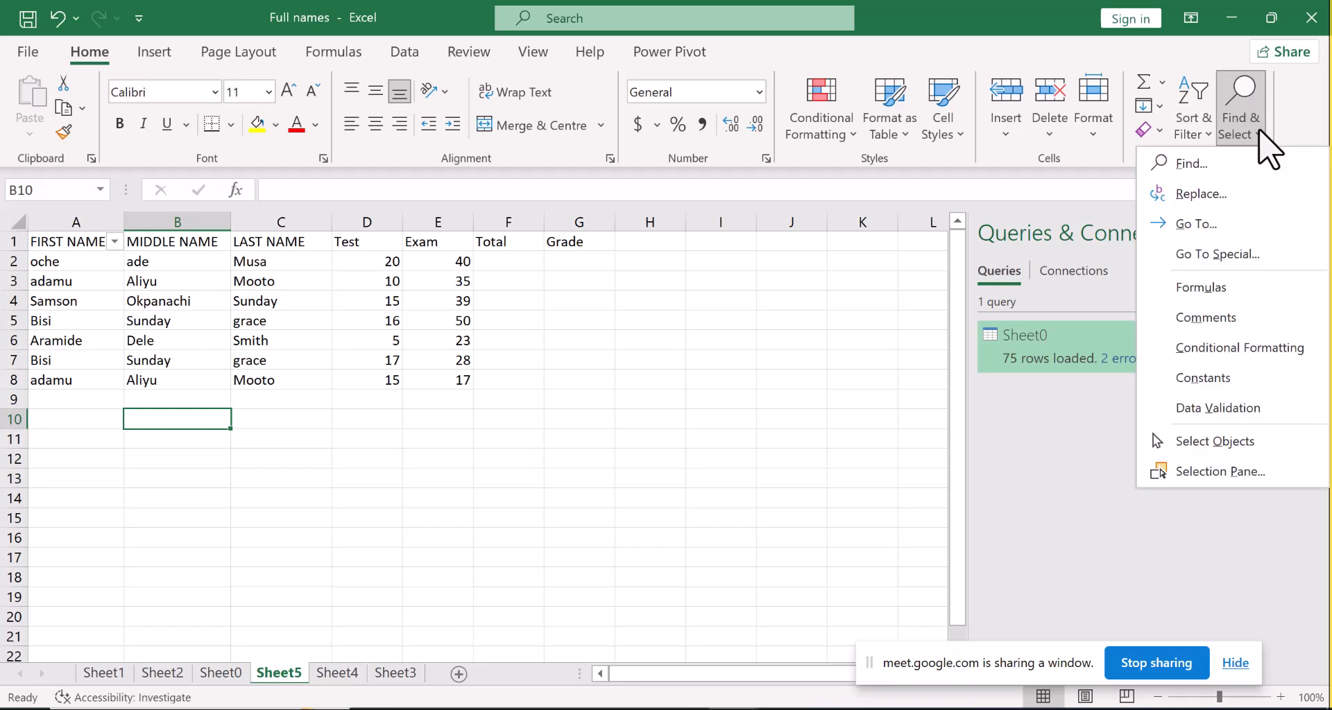
click(1234, 162)
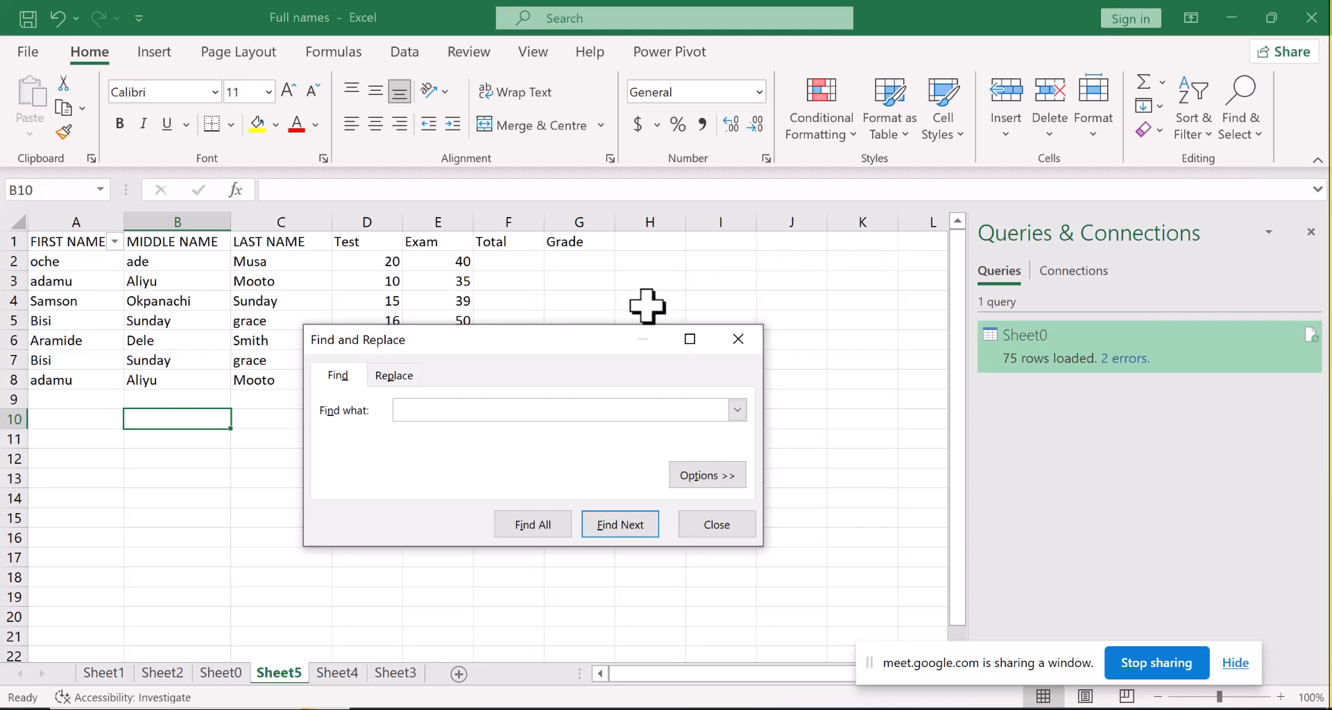
drag(580, 338, 790, 304)
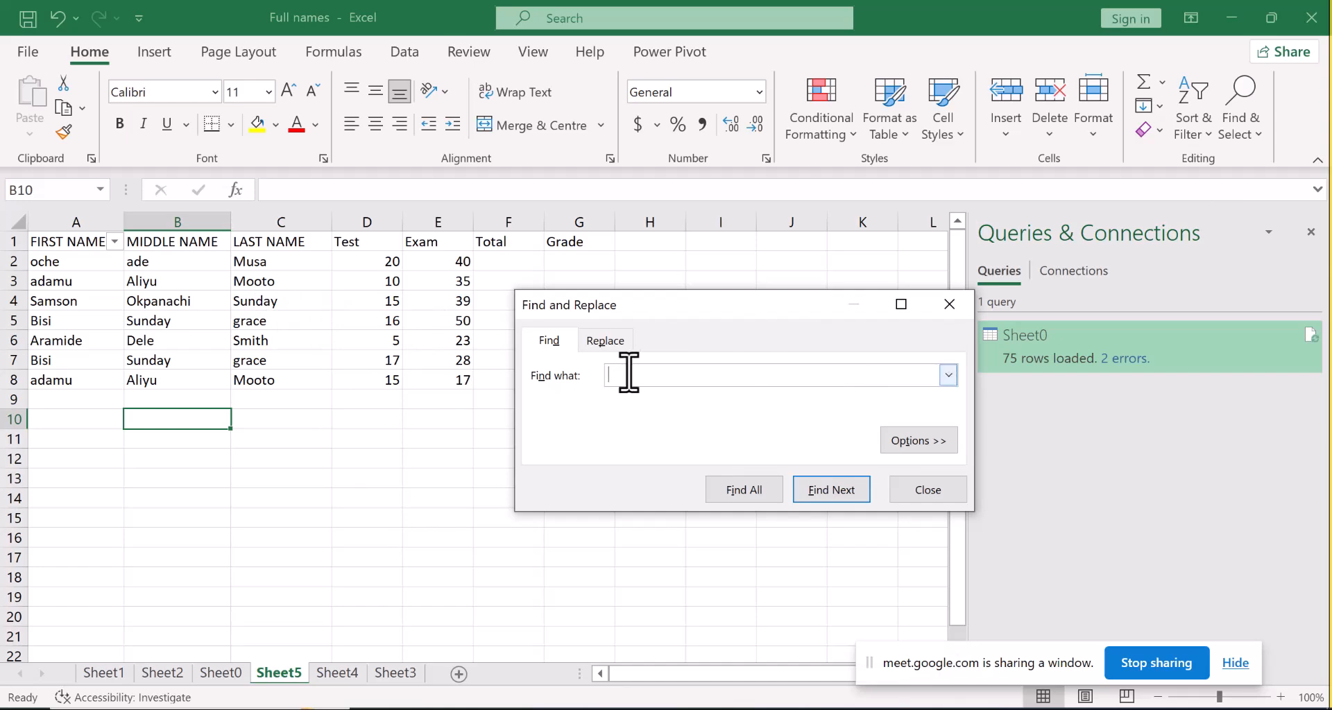
text(OCHE)
click(727, 490)
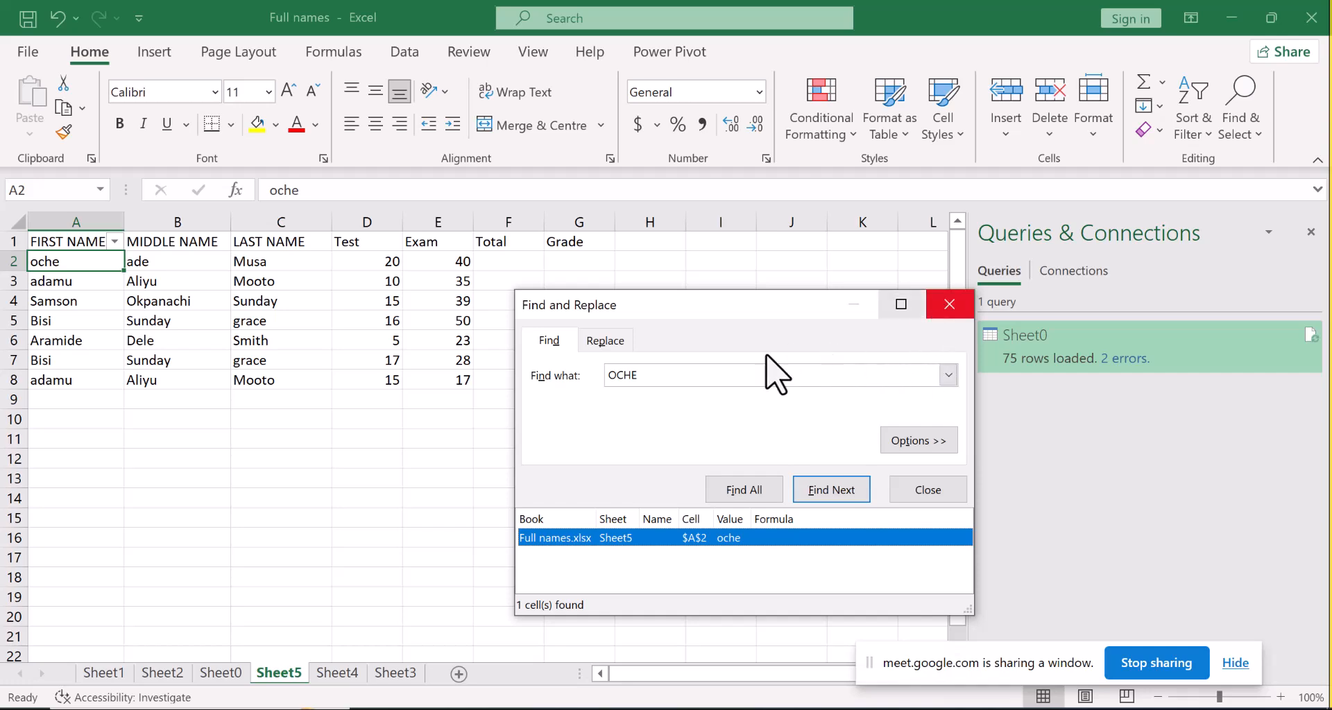
click(695, 380)
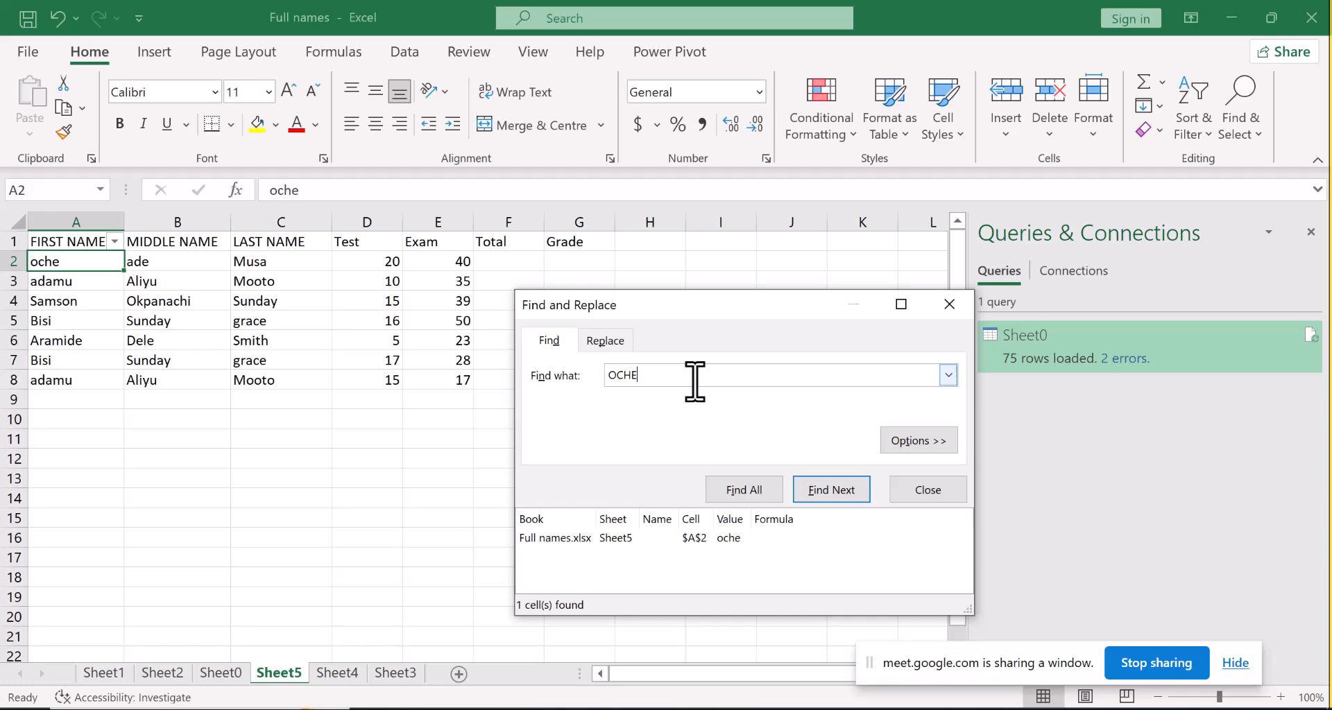
key(BackSpace)
key(BackSpace)
key(BackSpace)
key(BackSpace)
Step: Find all matches of another student's name, in A3 and A8, and select duplicate row 8
text(ADAMU)
click(748, 483)
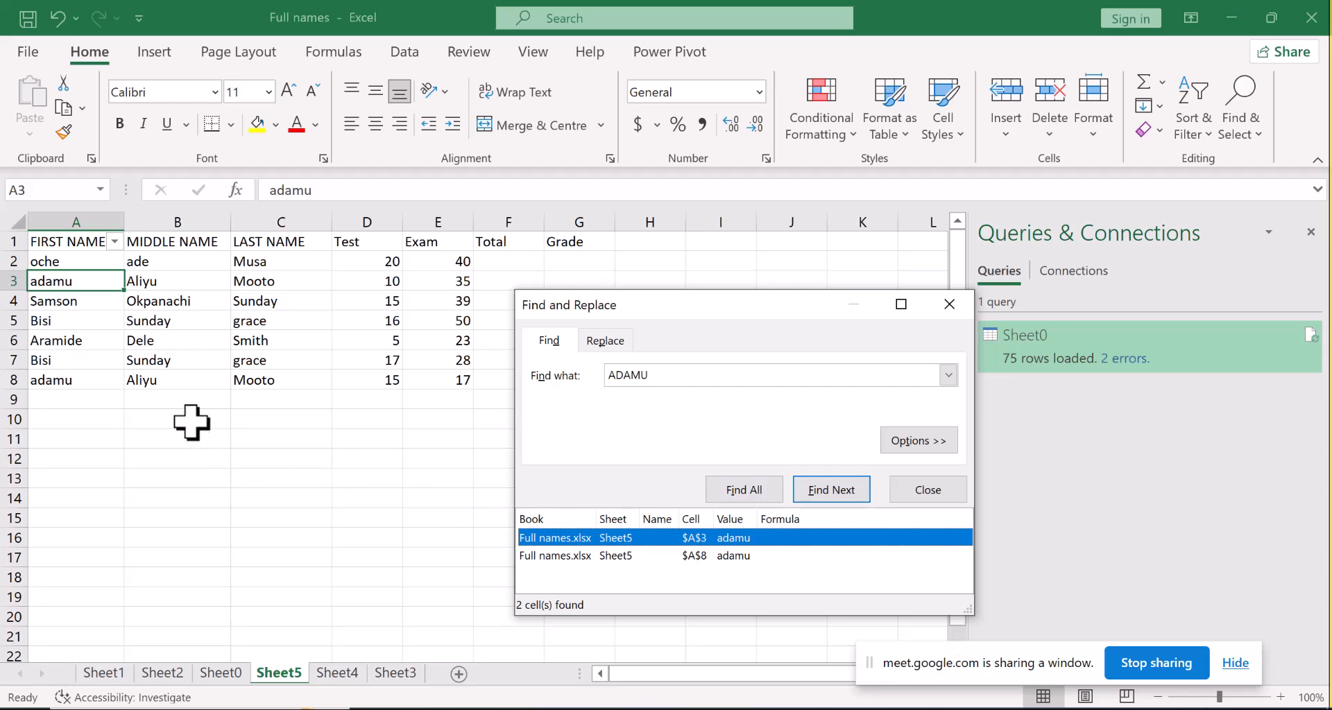
click(91, 381)
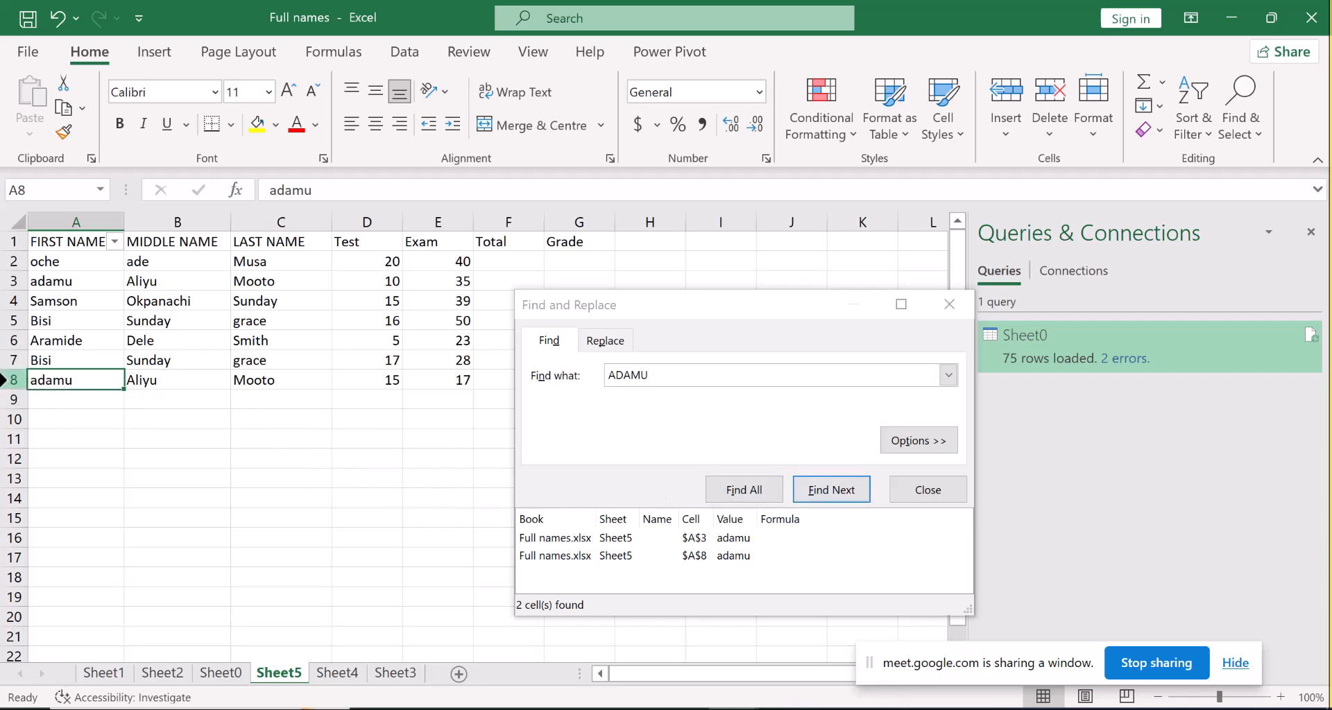
click(7, 380)
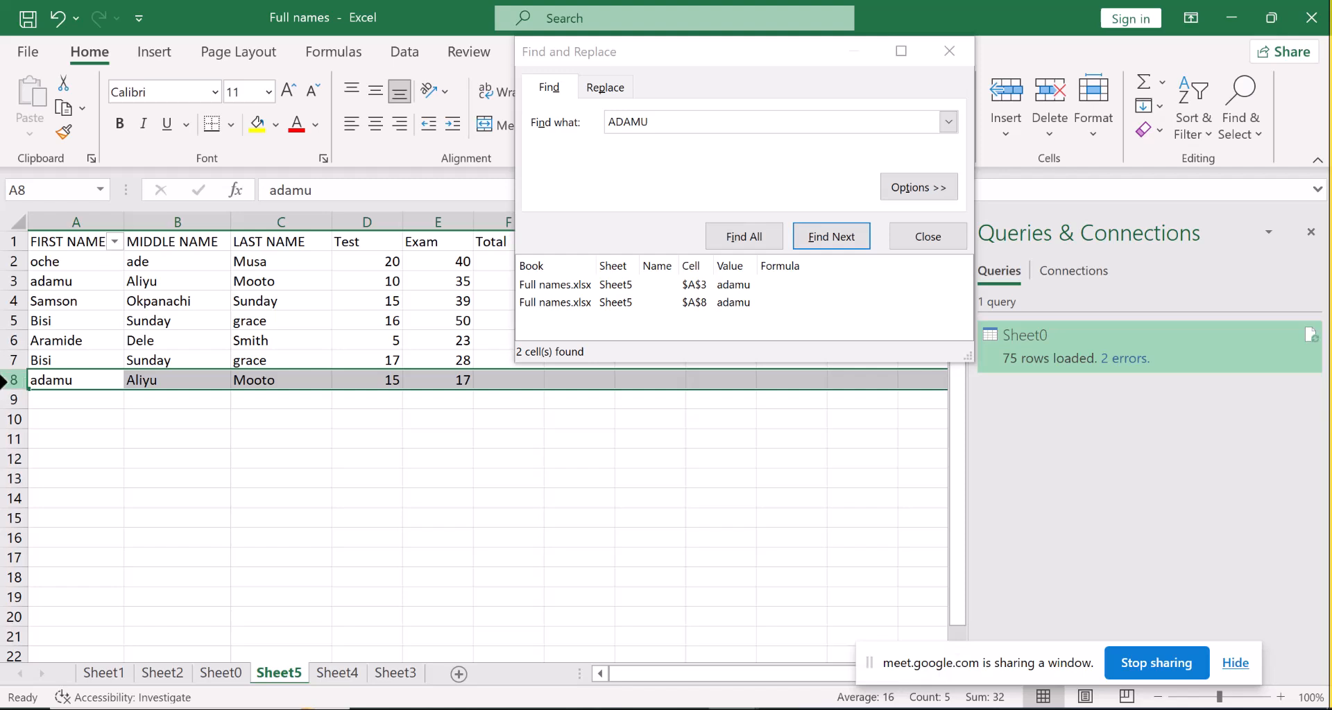
right_click(9, 380)
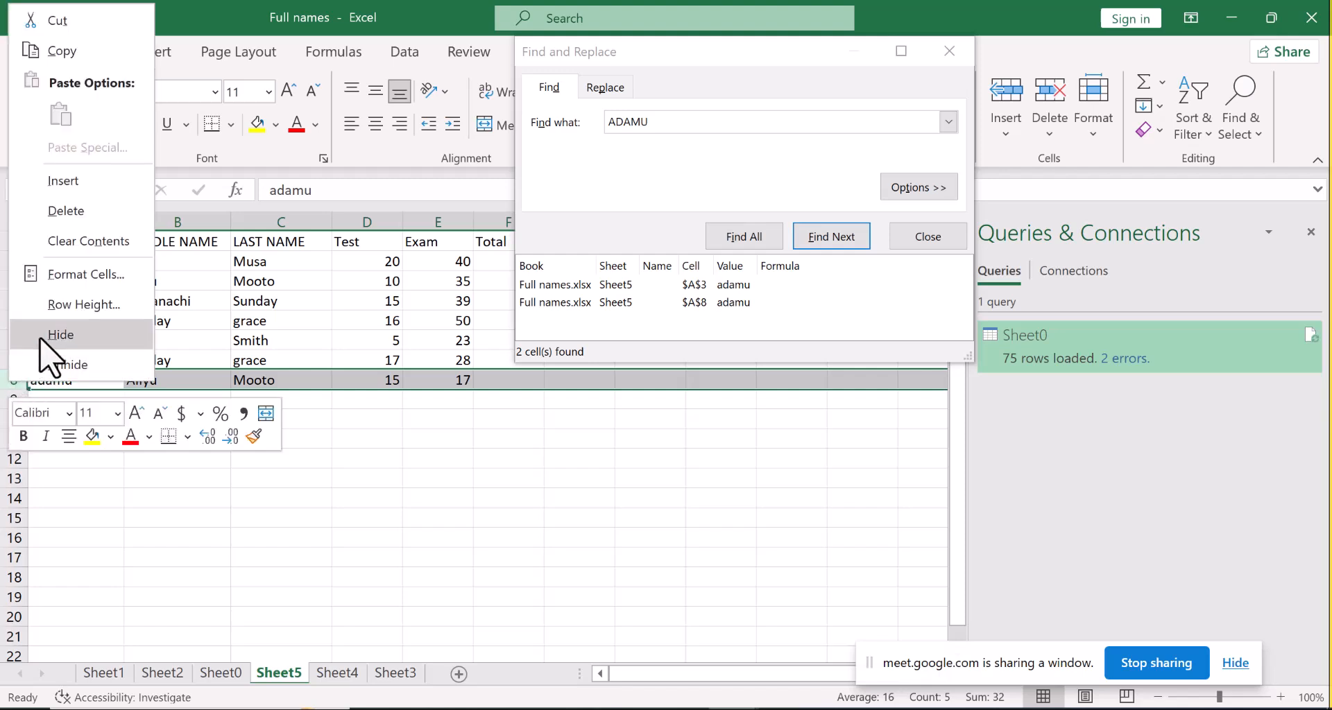
Step: Clear the duplicate record in row 8, delete duplicate row 7, and close Find and Replace
key(Escape)
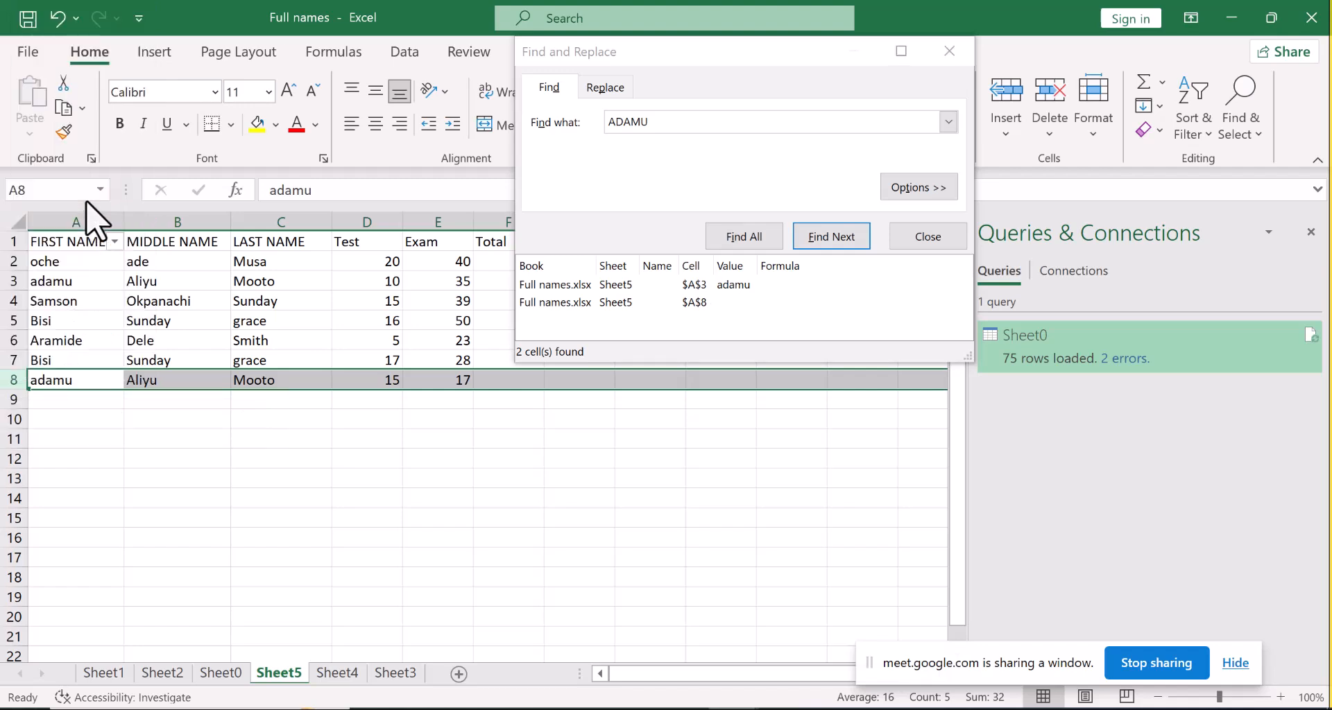
key(Delete)
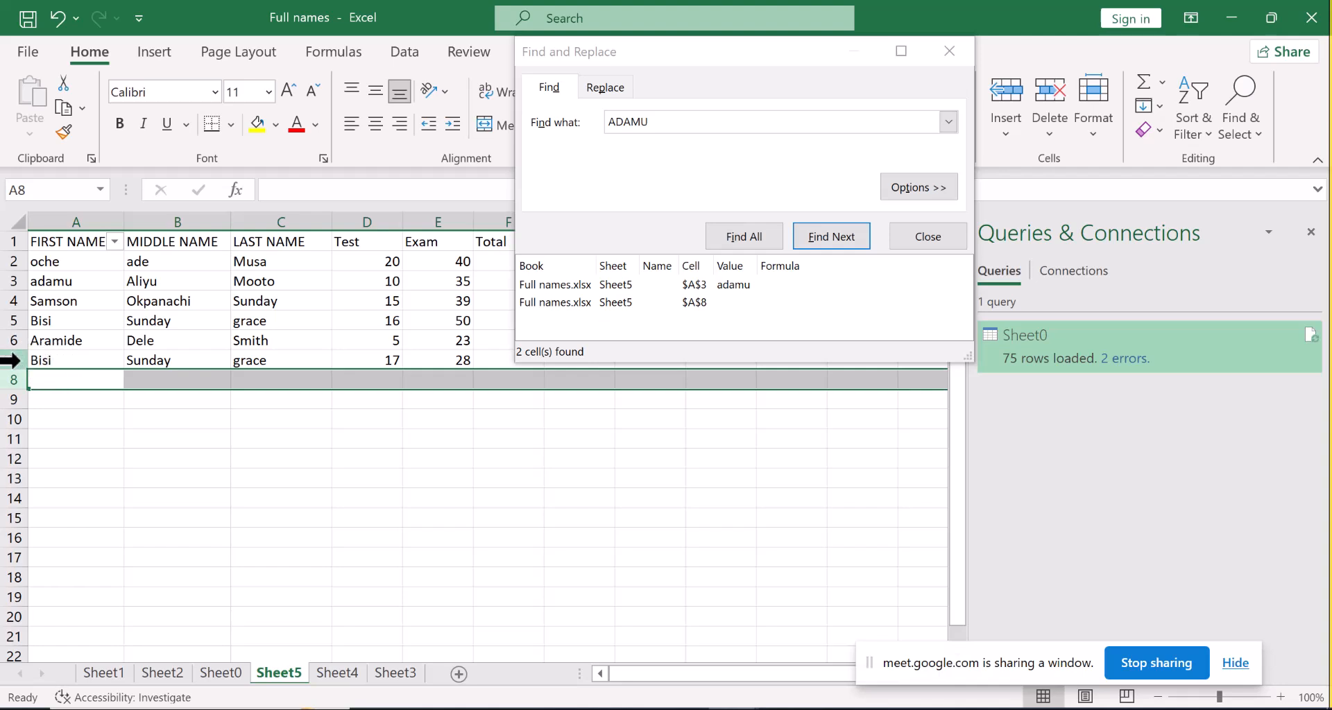
click(18, 360)
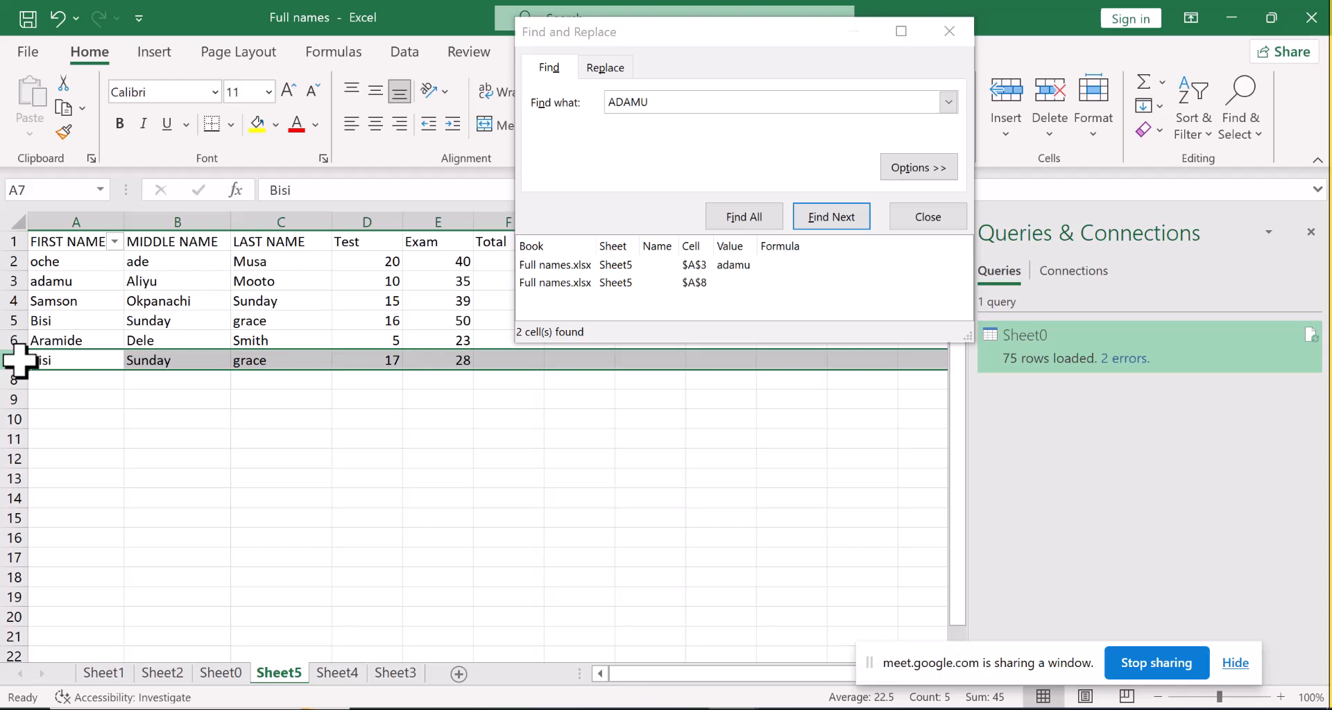
right_click(21, 360)
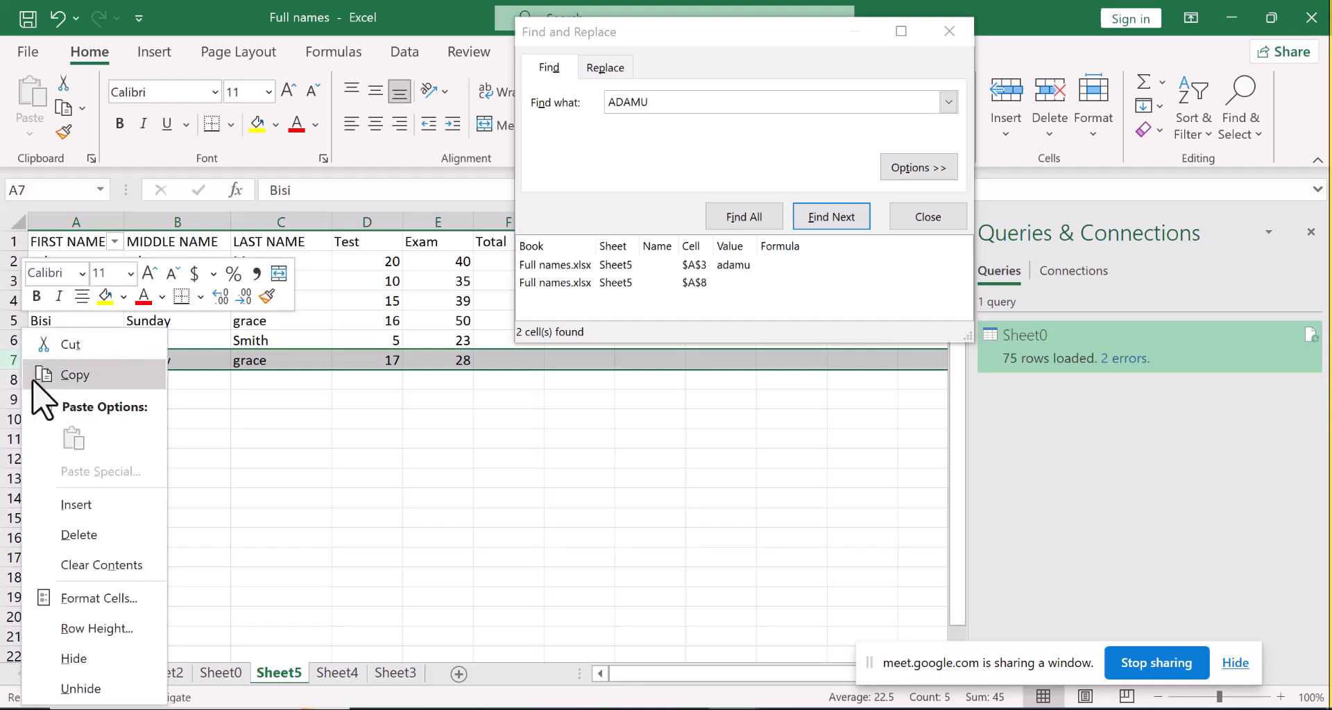
click(81, 536)
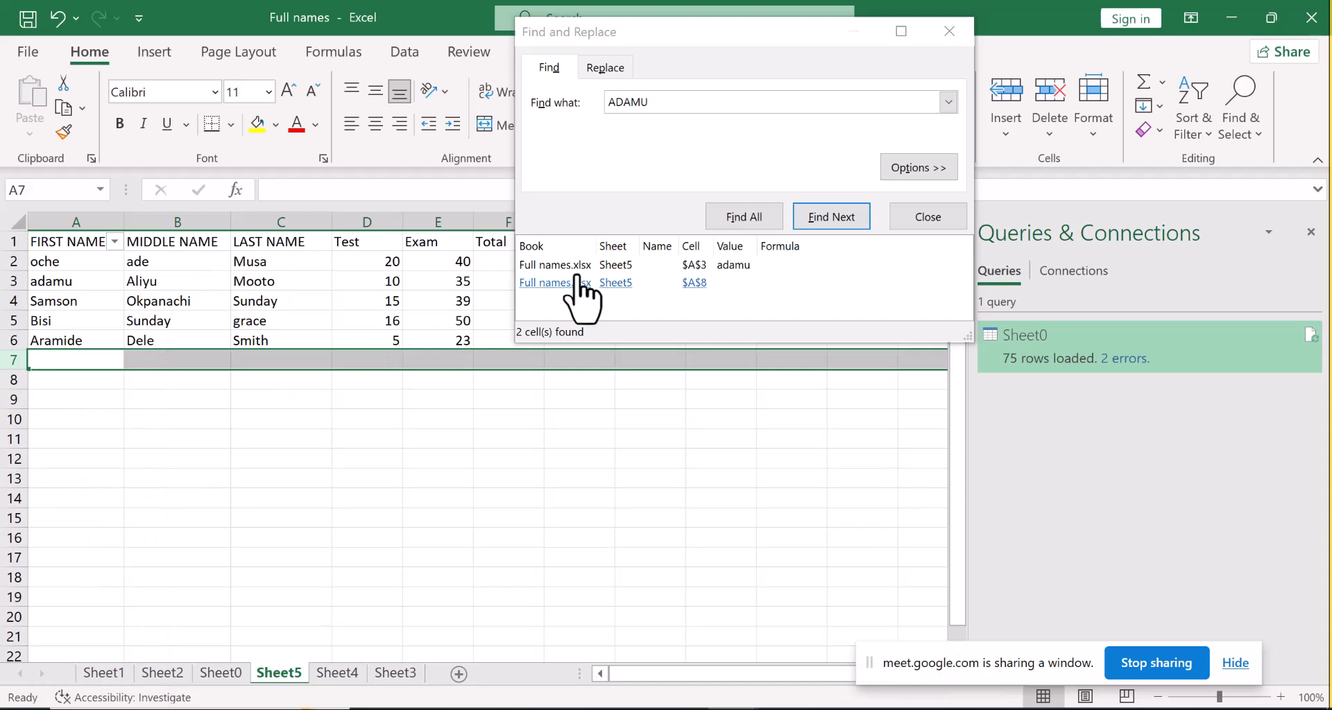
click(963, 32)
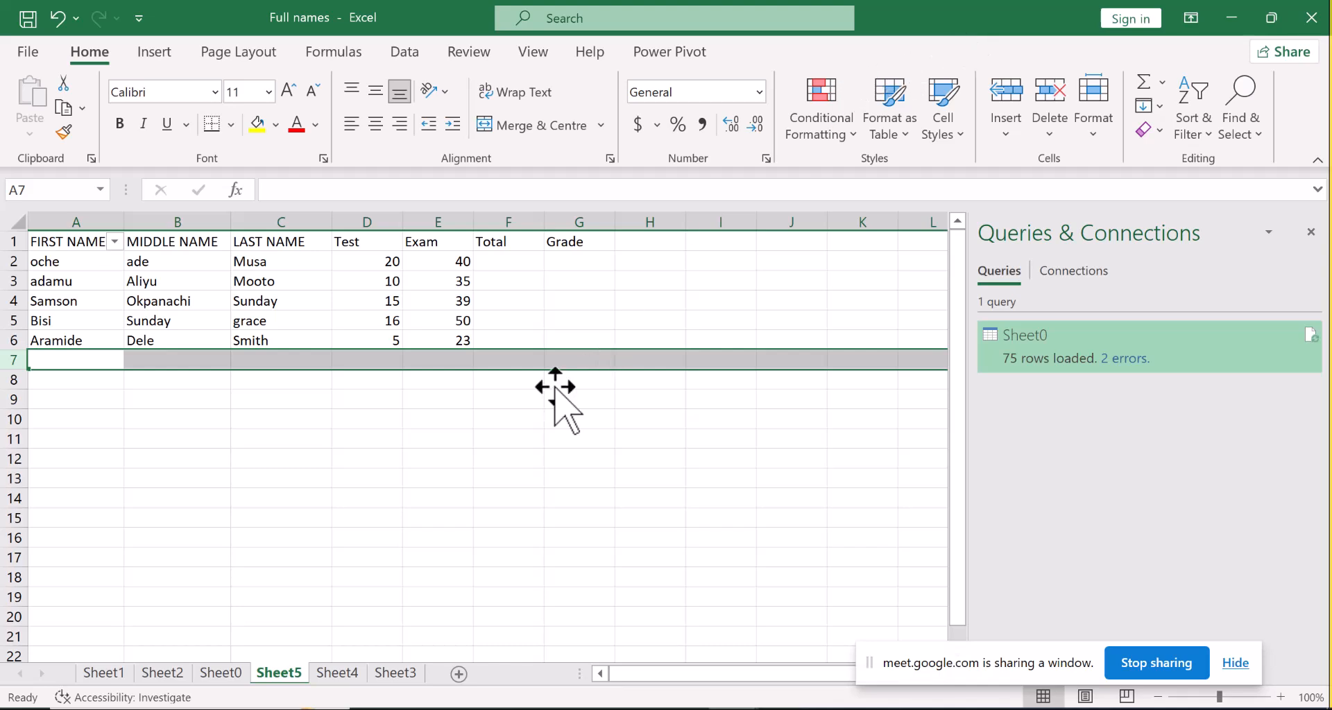
Step: Switch to Sheet2, which holds the Module 2 Data Cleaning course outline
click(174, 674)
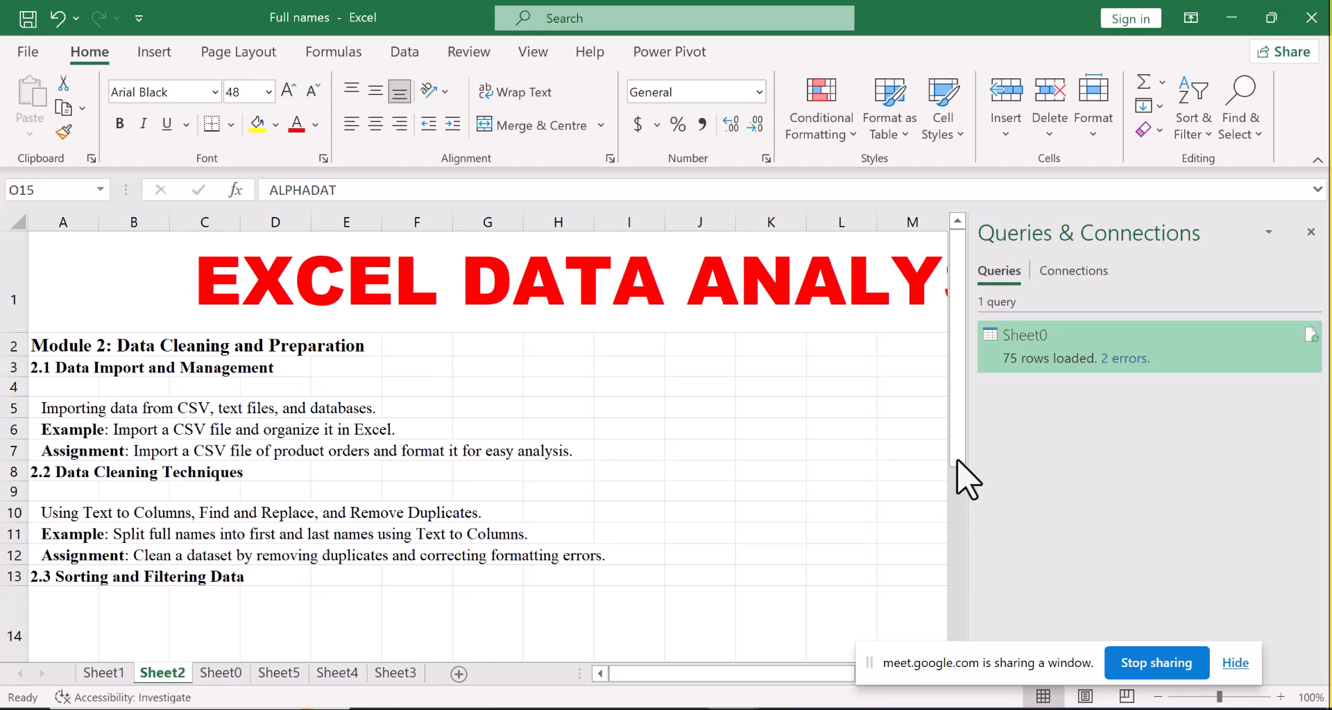
Step: Read further down the Data Cleaning Techniques outline, then go back to Sheet5
drag(957, 447, 955, 472)
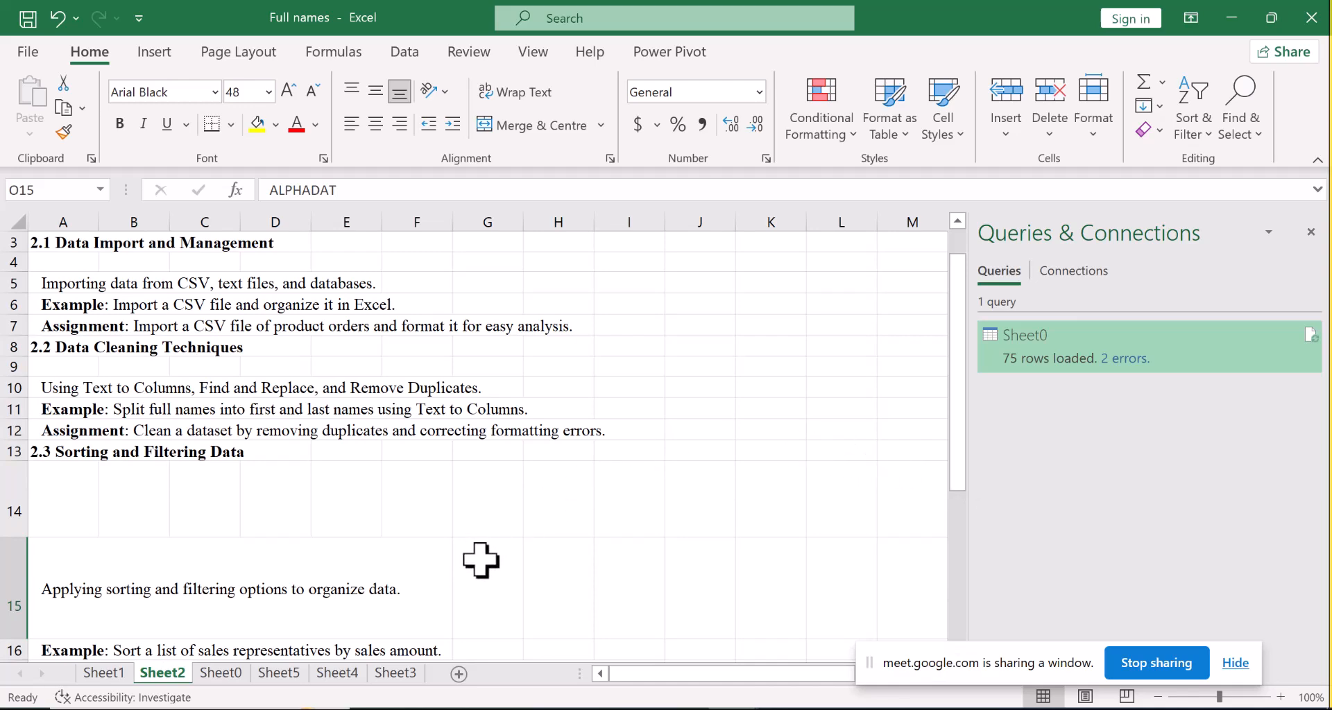
click(291, 677)
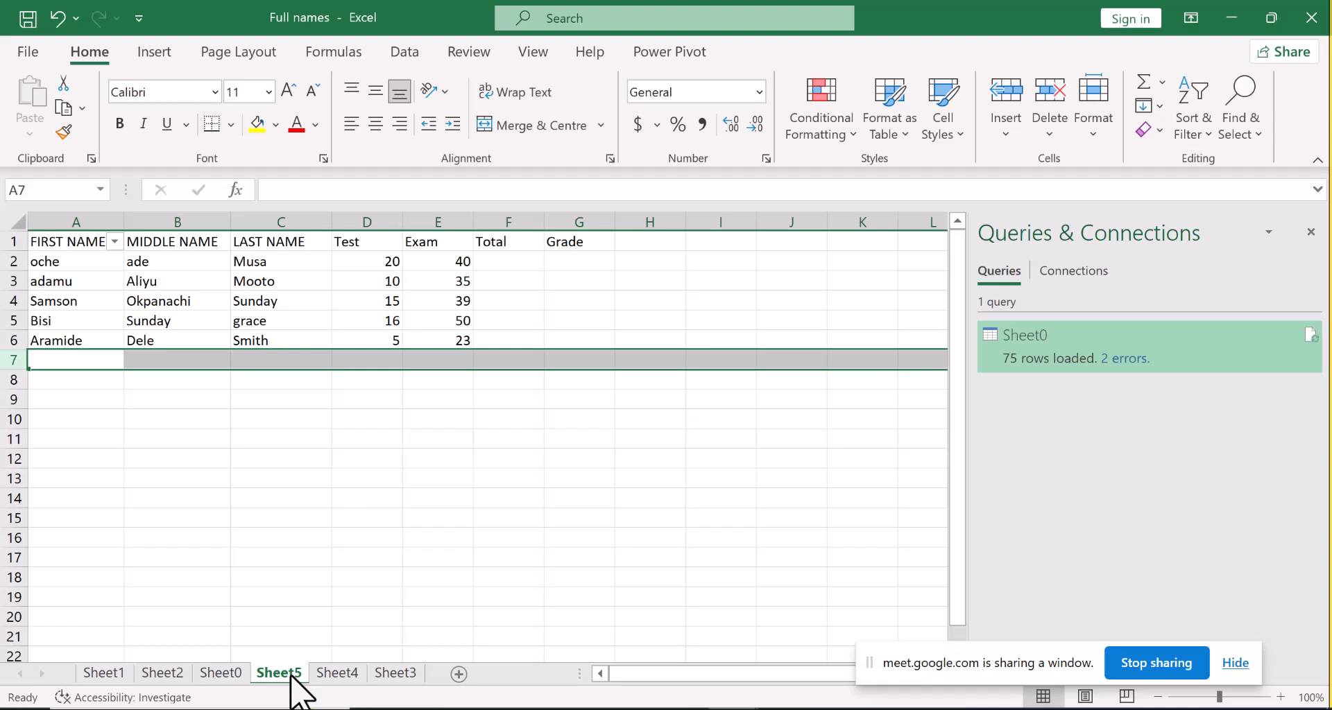
Step: Sort the FIRST NAME column A from A to Z
click(89, 213)
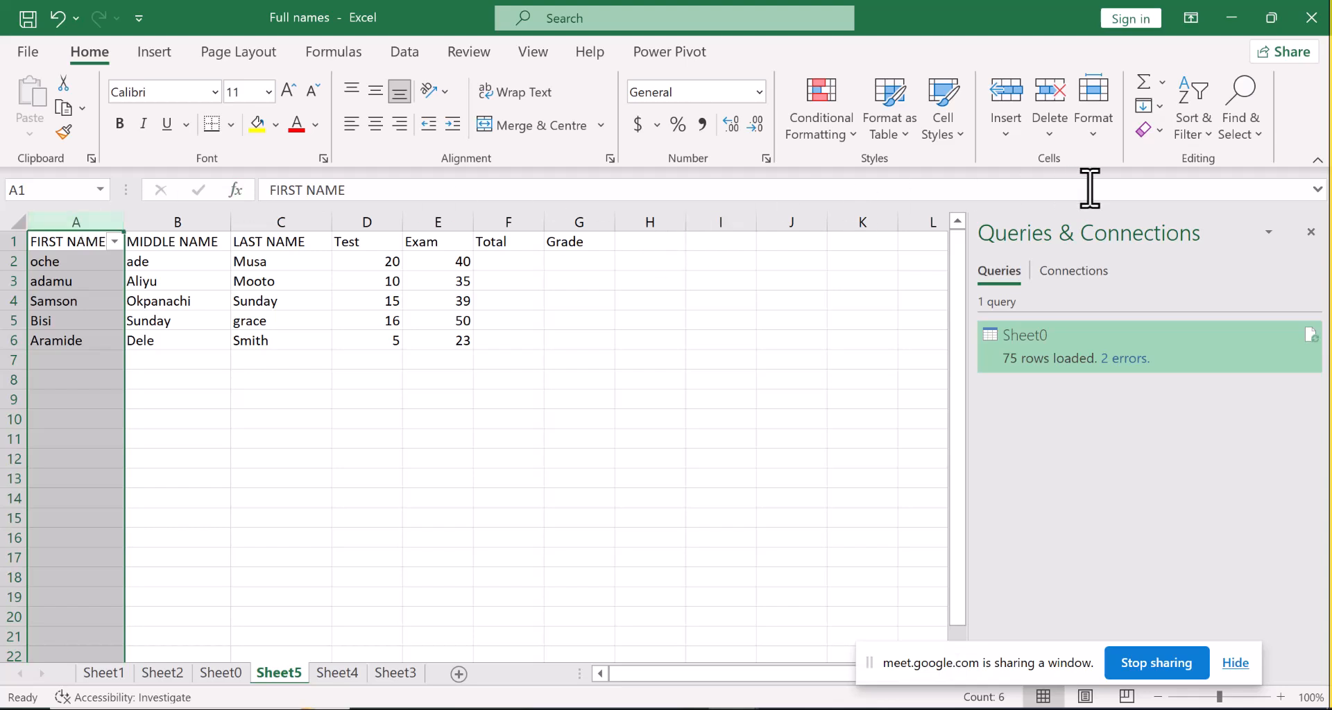
click(1193, 128)
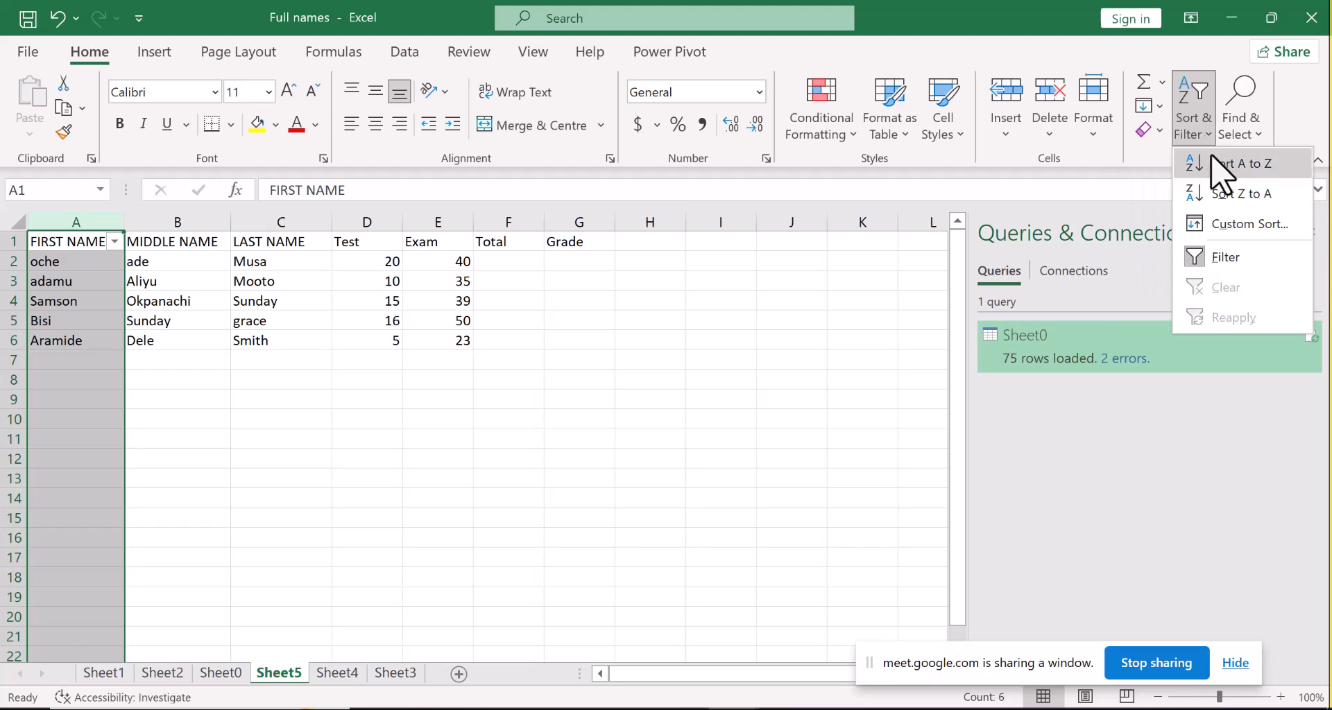
click(1224, 167)
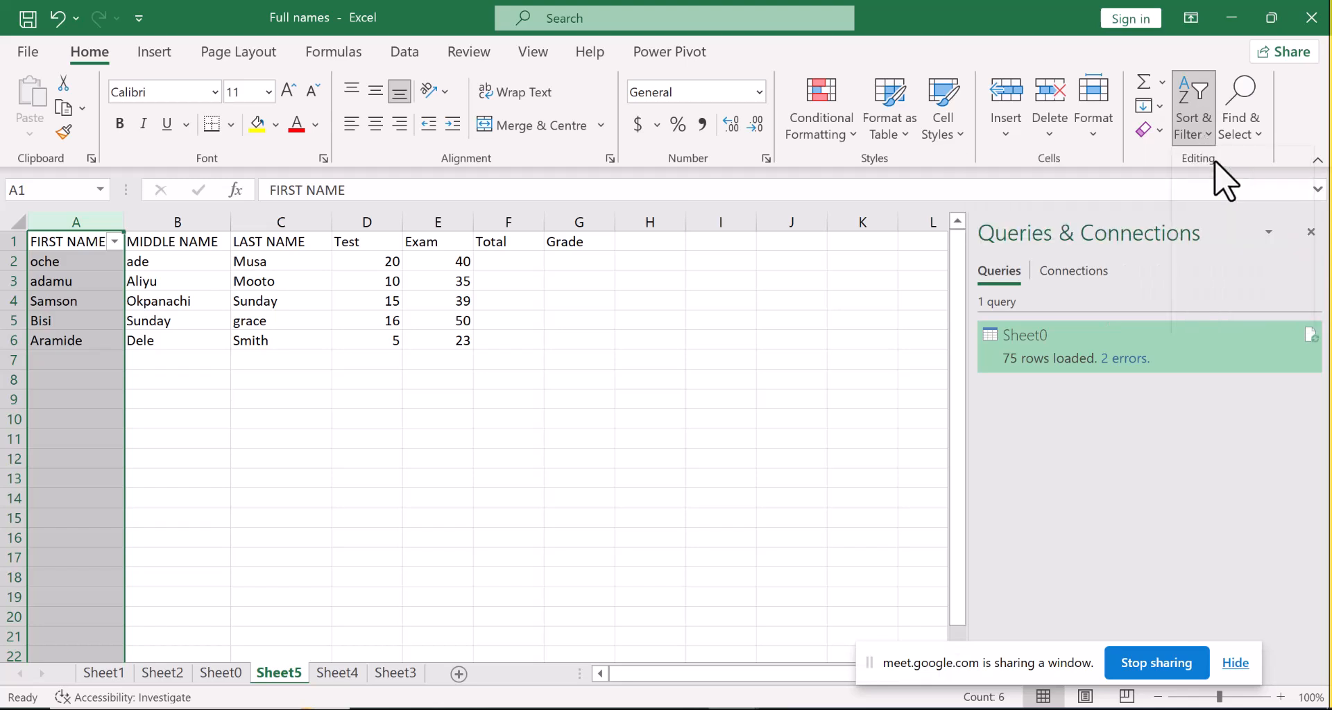
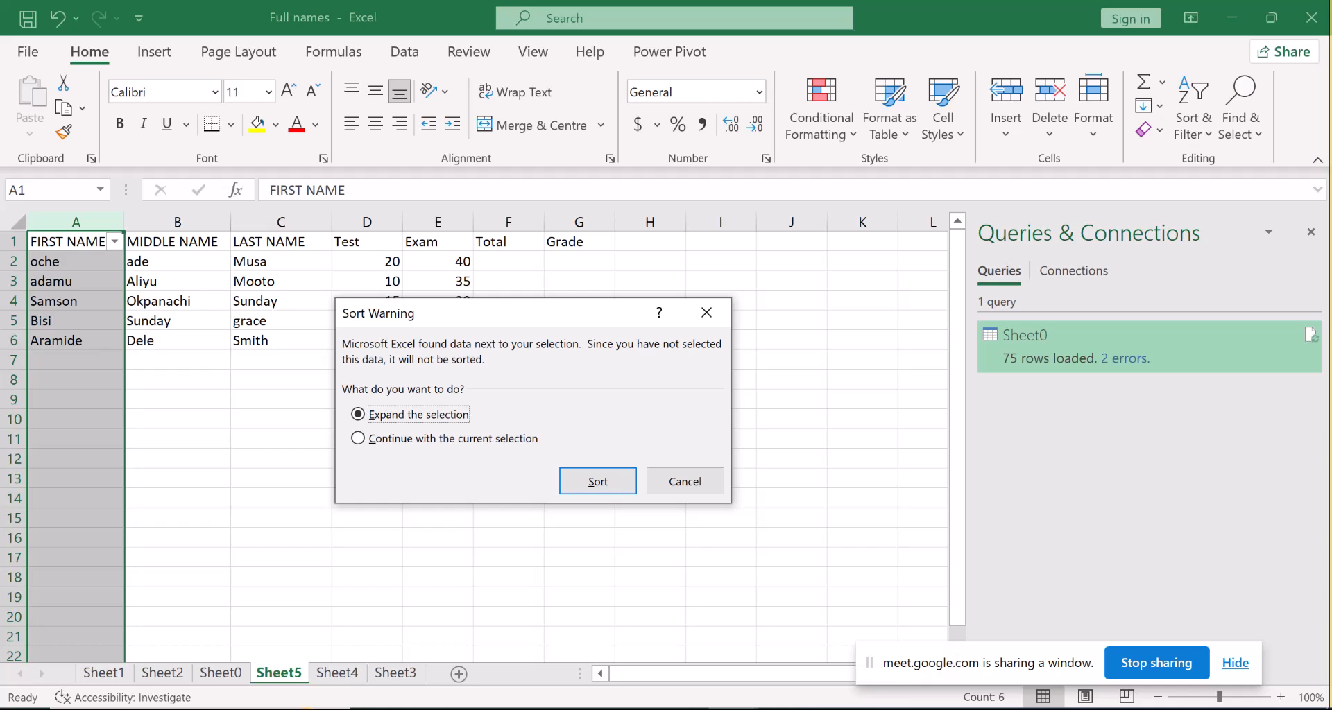
Step: Expand the first-name sort to the whole student table, then check the sorted rows at A5
click(624, 484)
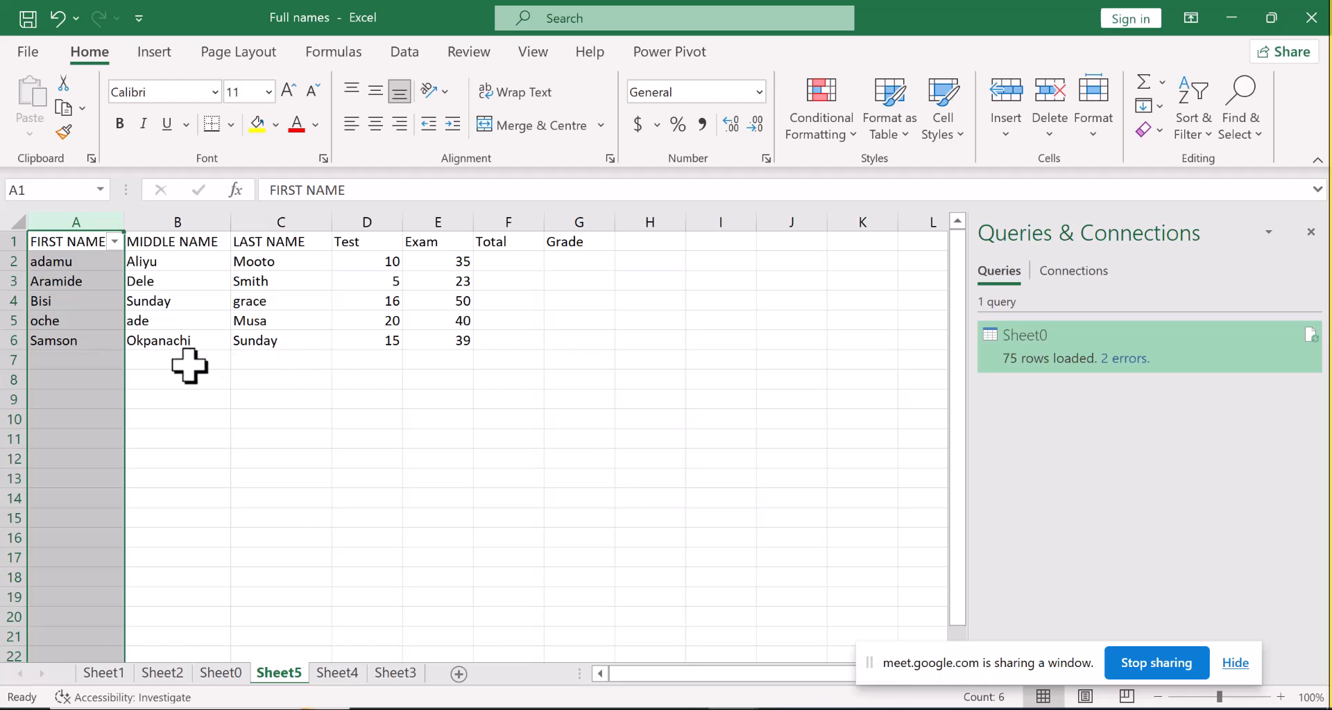
click(107, 362)
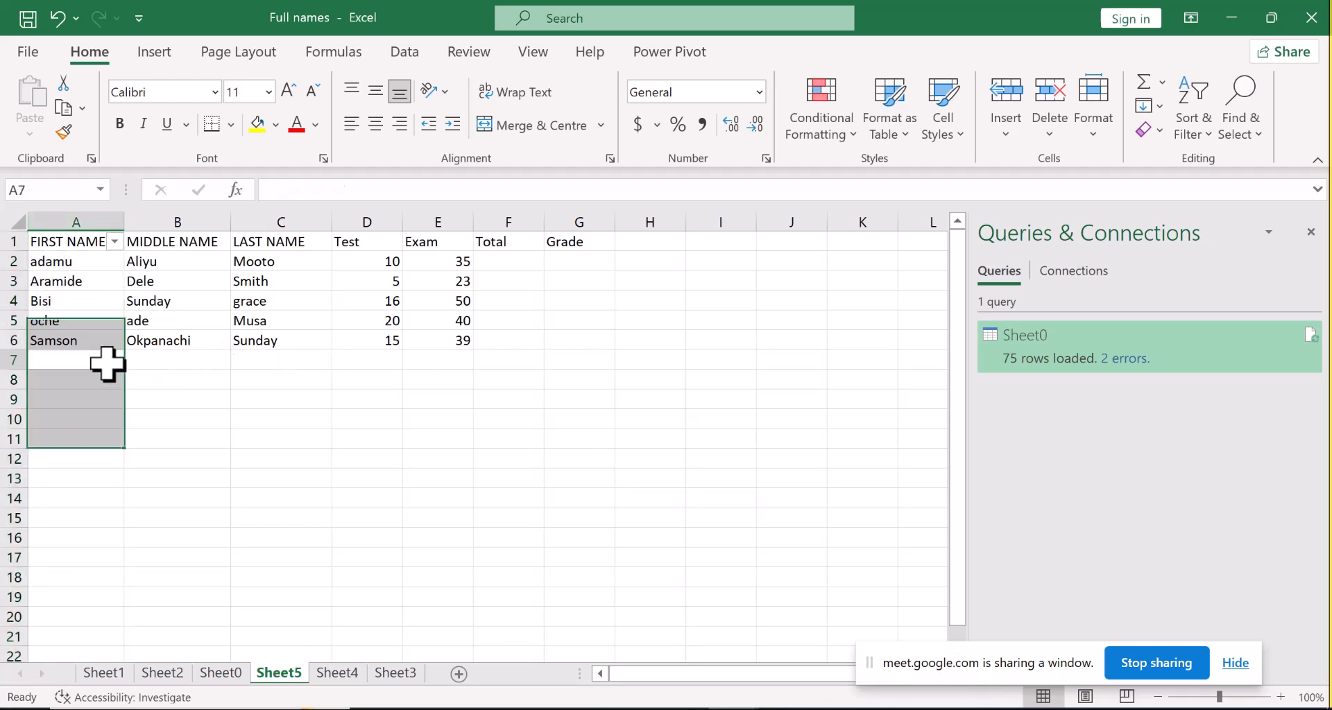
click(82, 323)
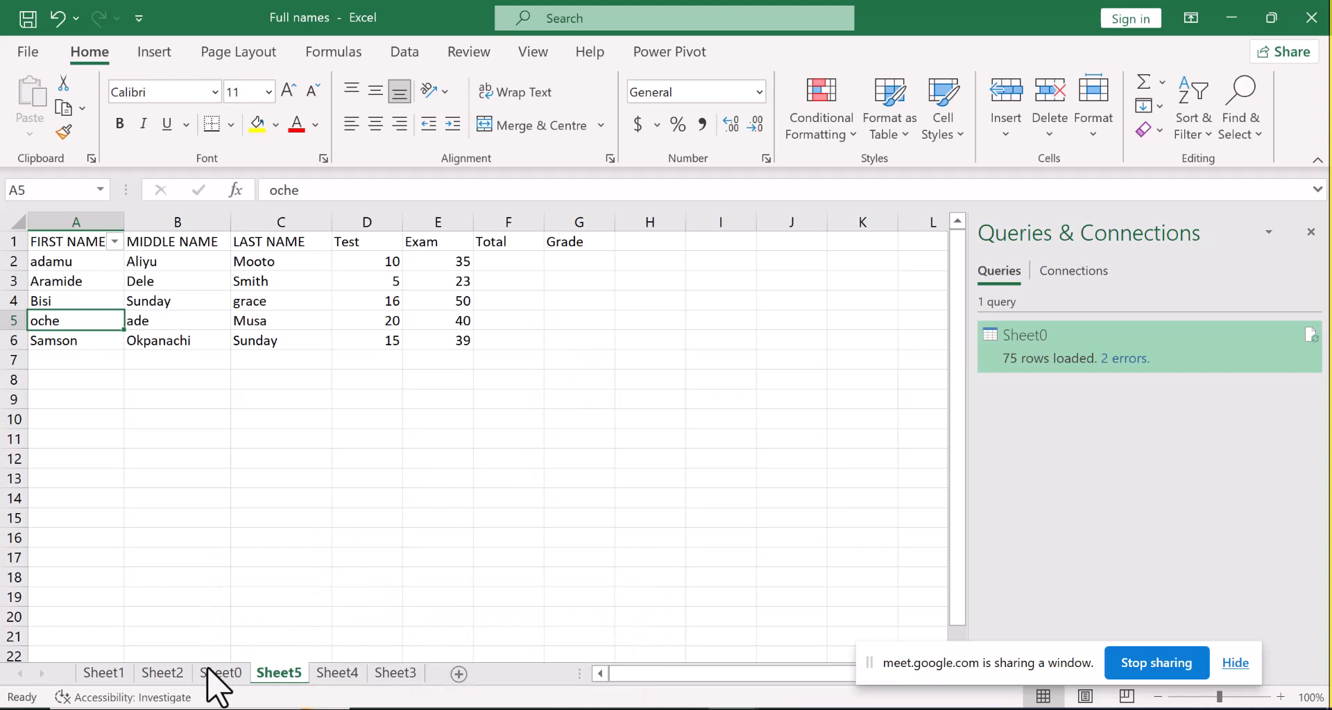
click(179, 675)
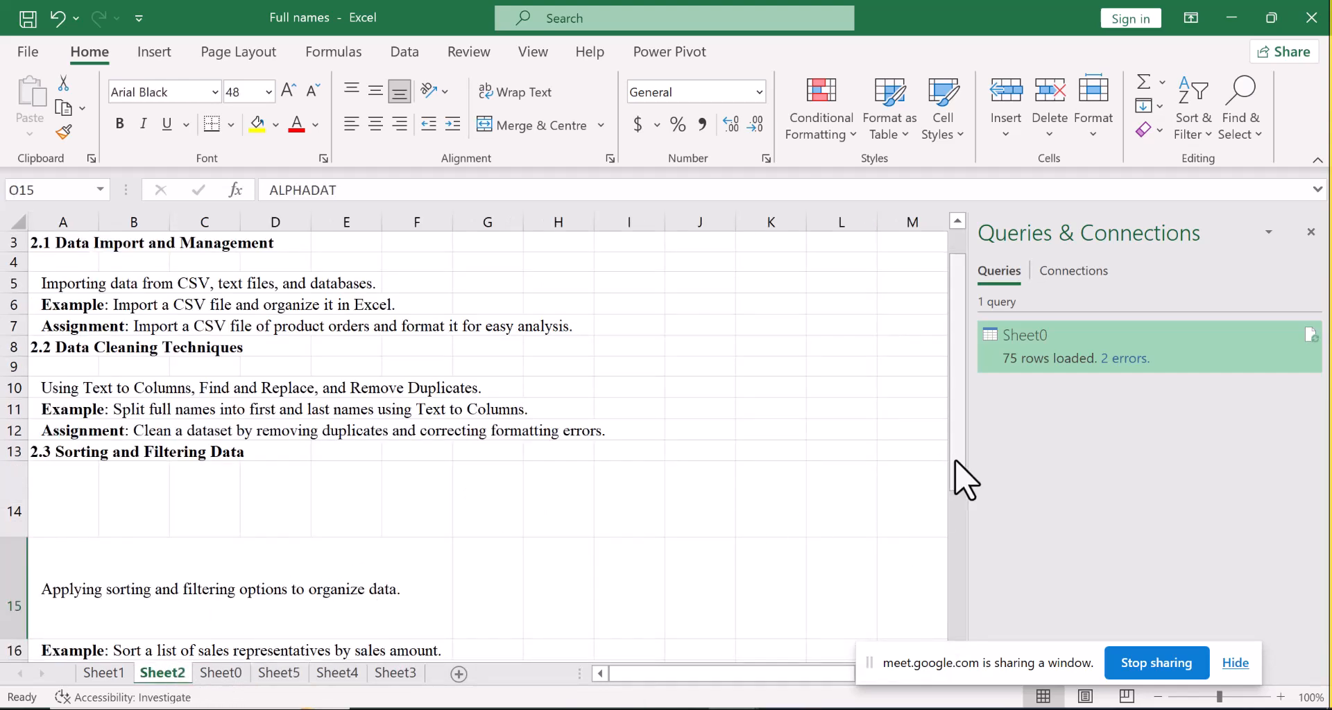
drag(957, 470, 956, 631)
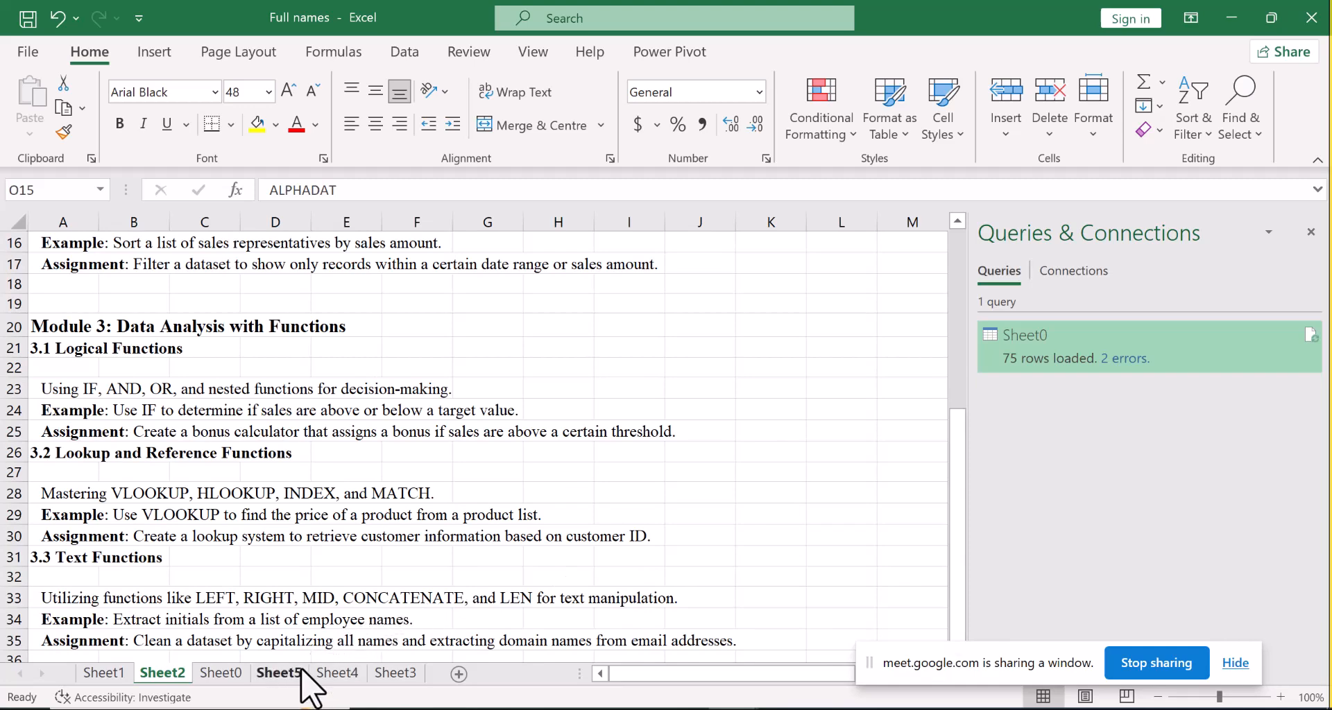
click(279, 673)
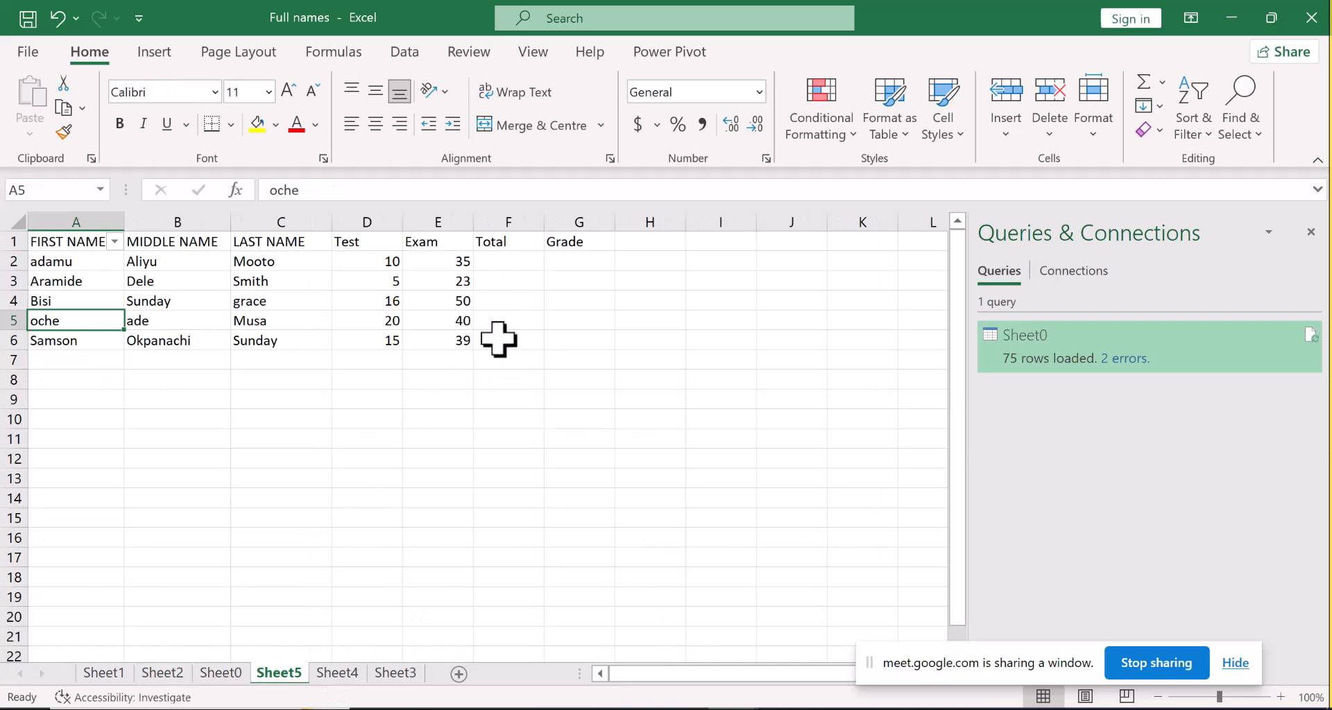
click(496, 267)
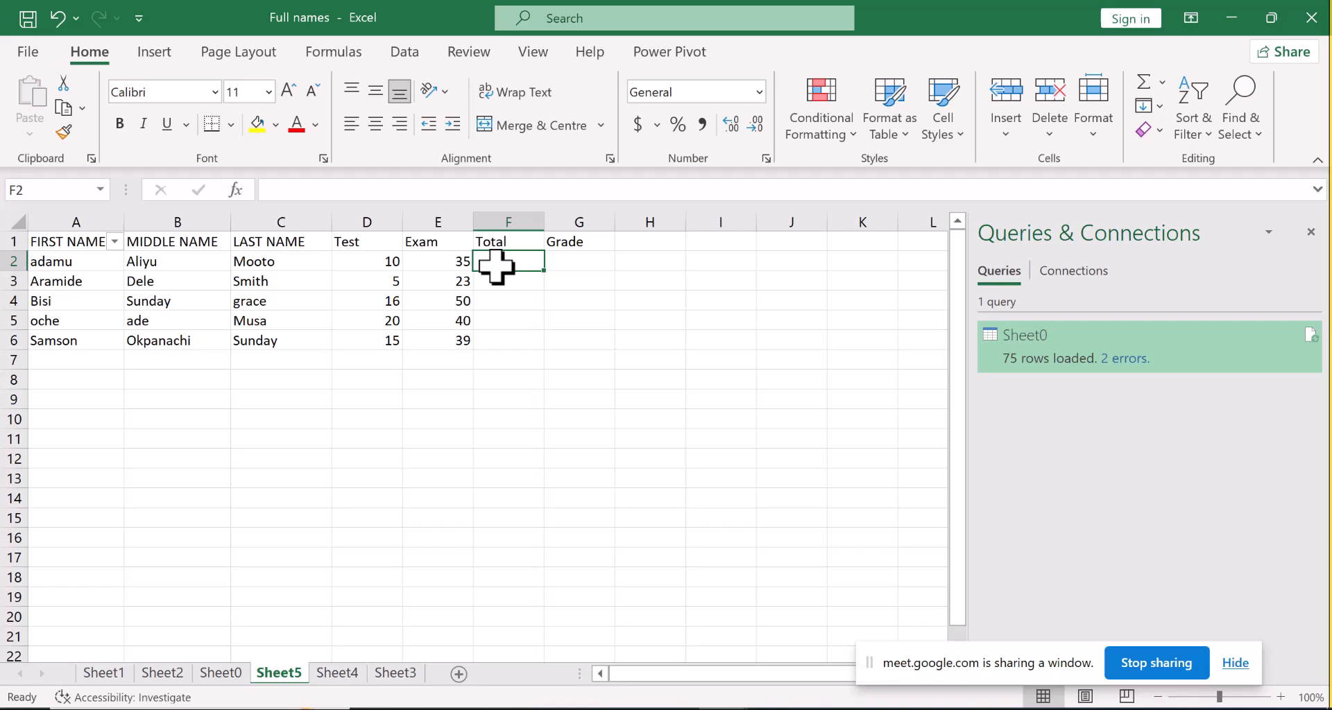
text(=)
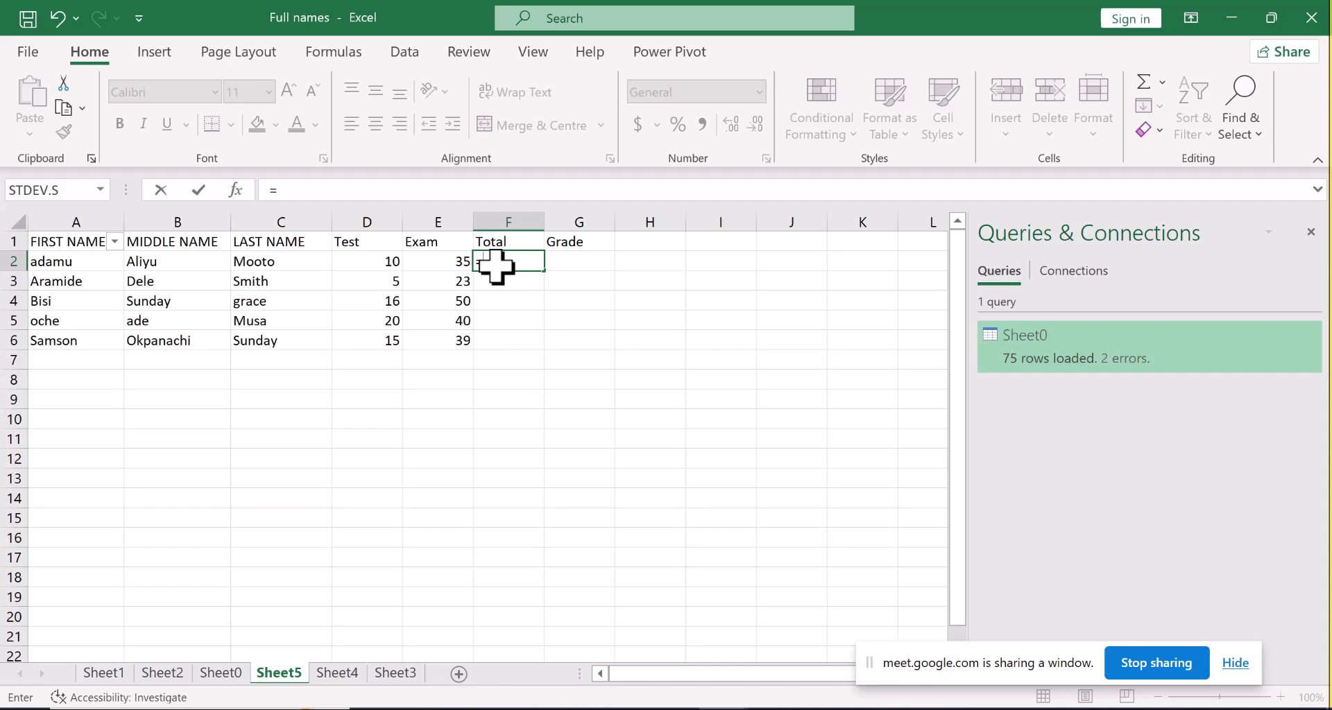
click(97, 190)
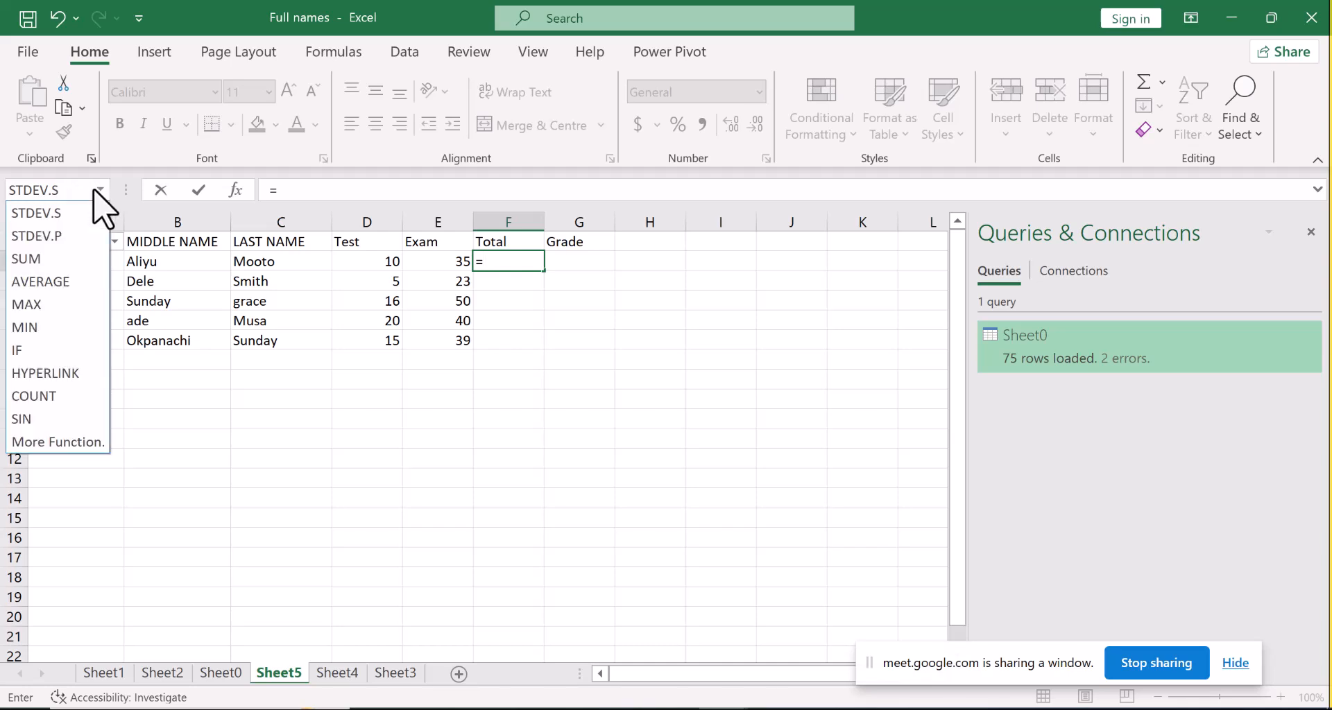
click(50, 261)
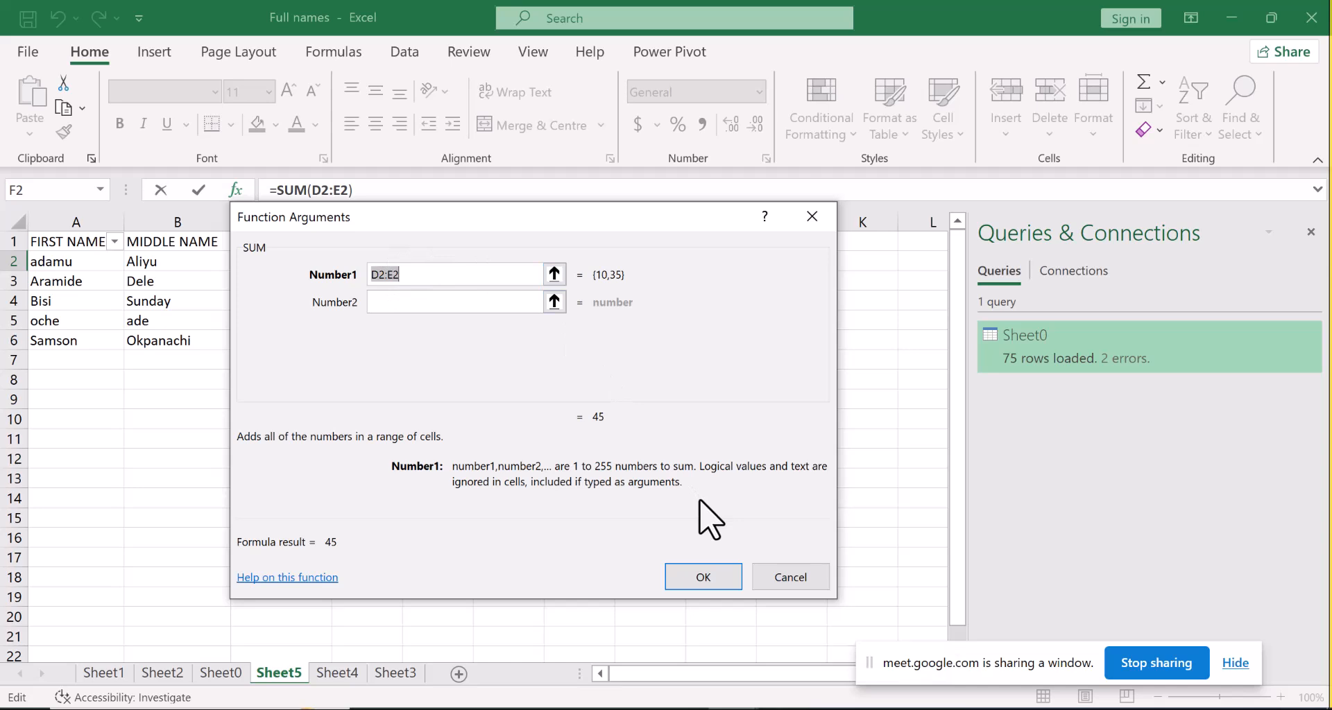
click(697, 578)
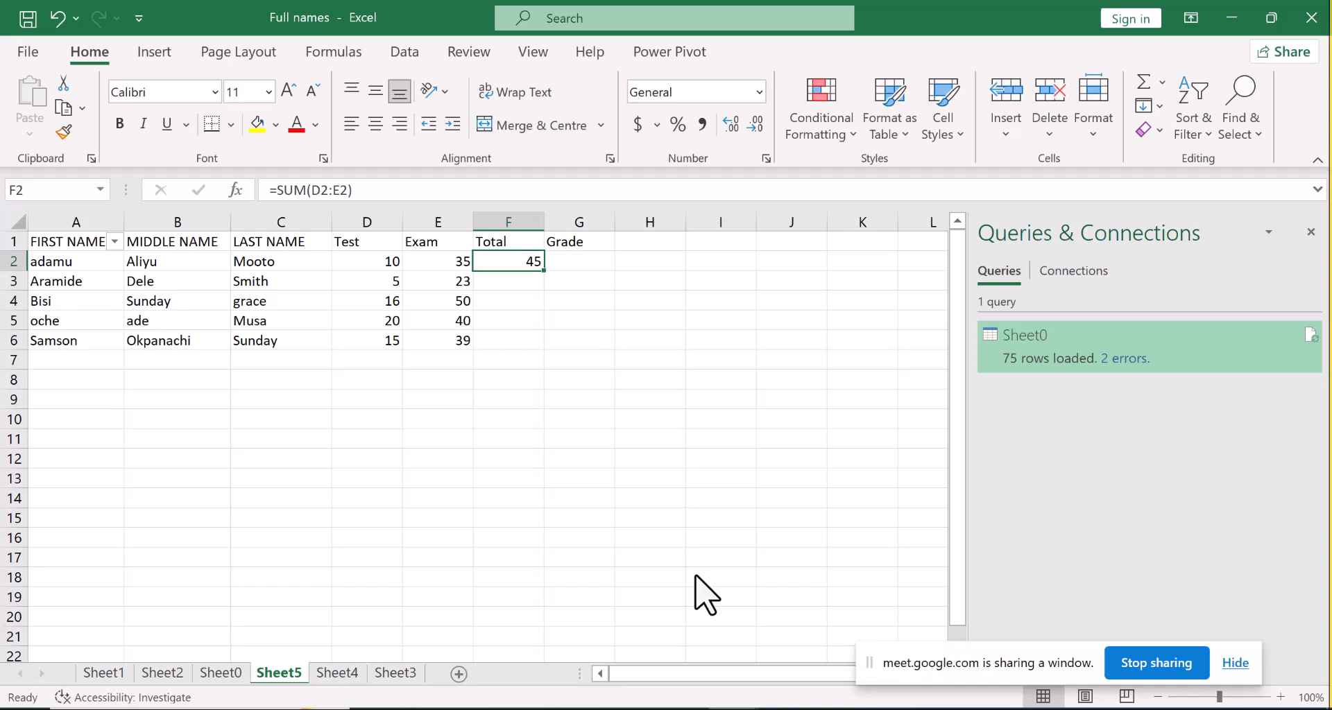
key(BackSpace)
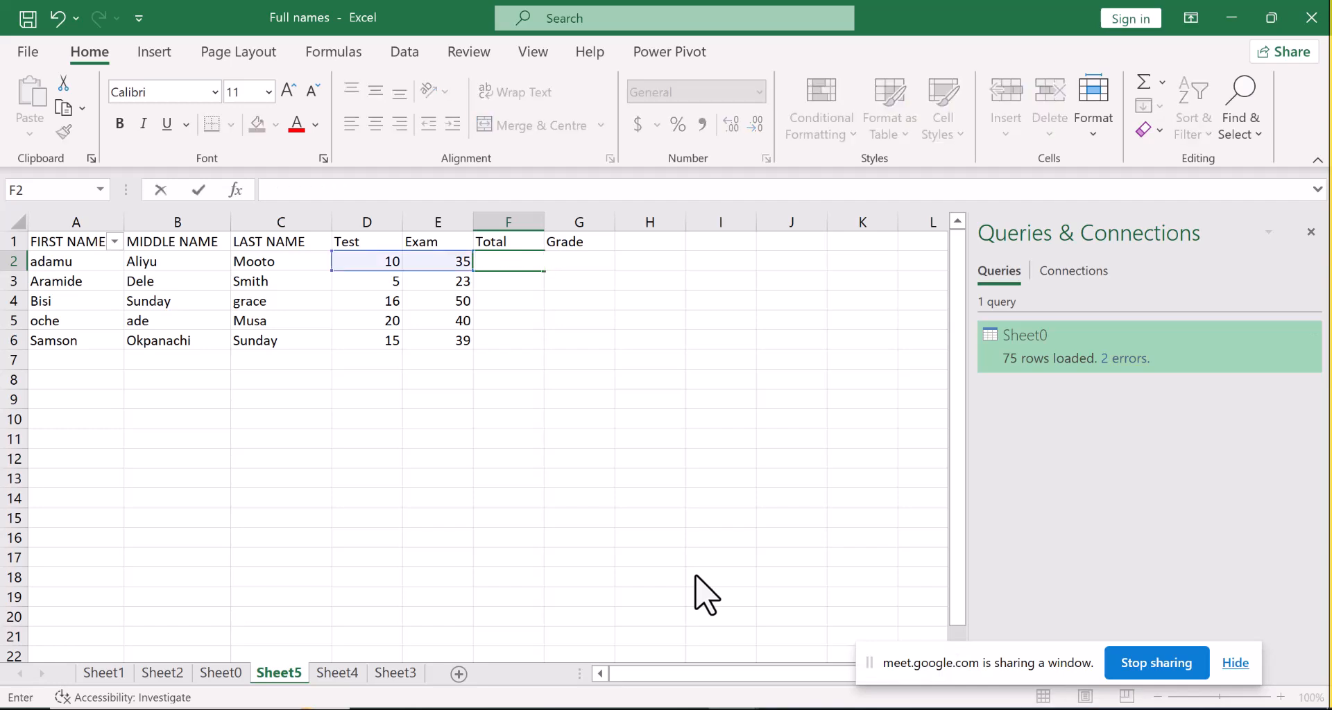
Step: Enter =SUM(D2:E2) in F2 so the first student's Total shows 45
key(Return)
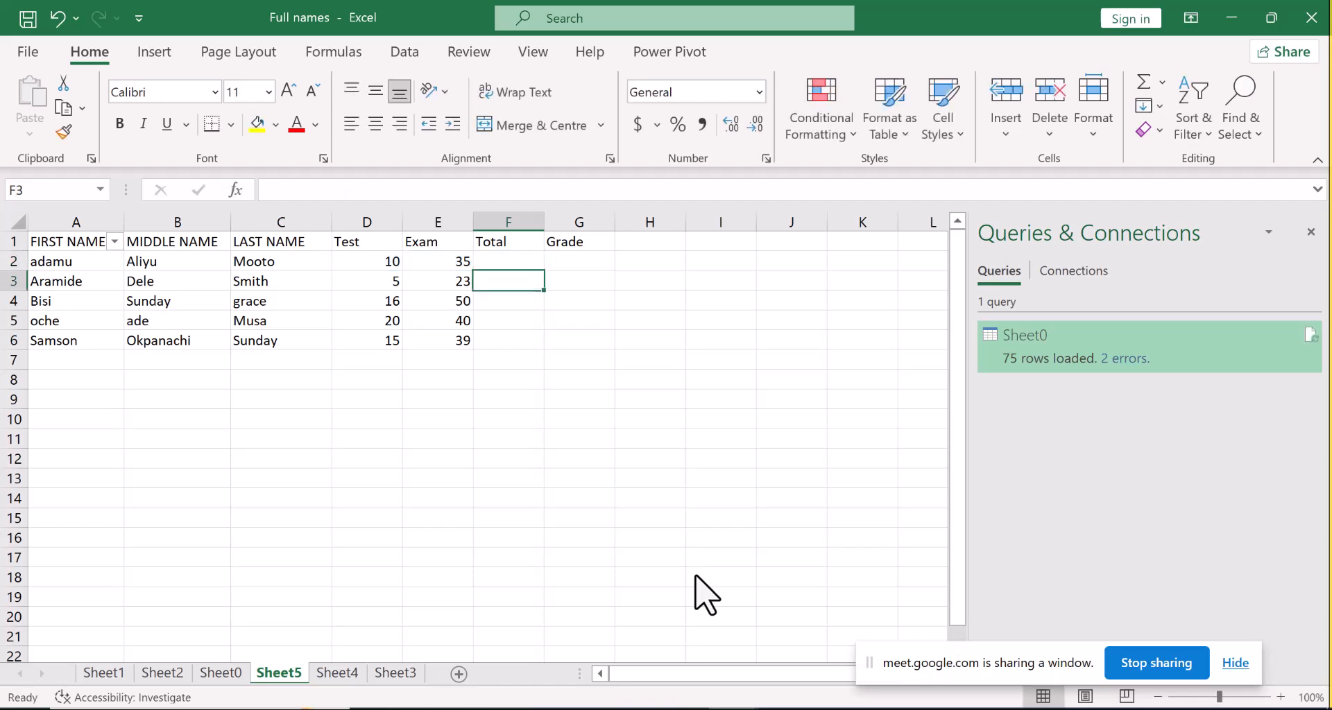
click(510, 260)
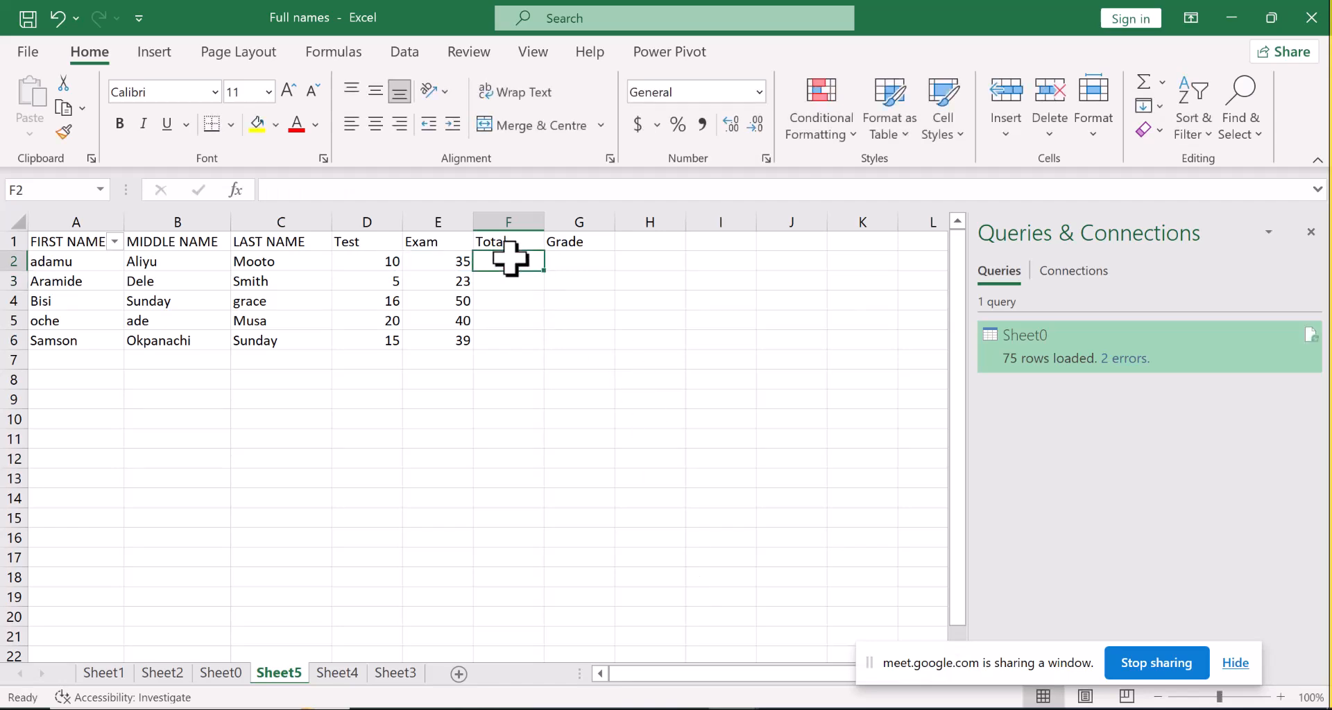
text(=)
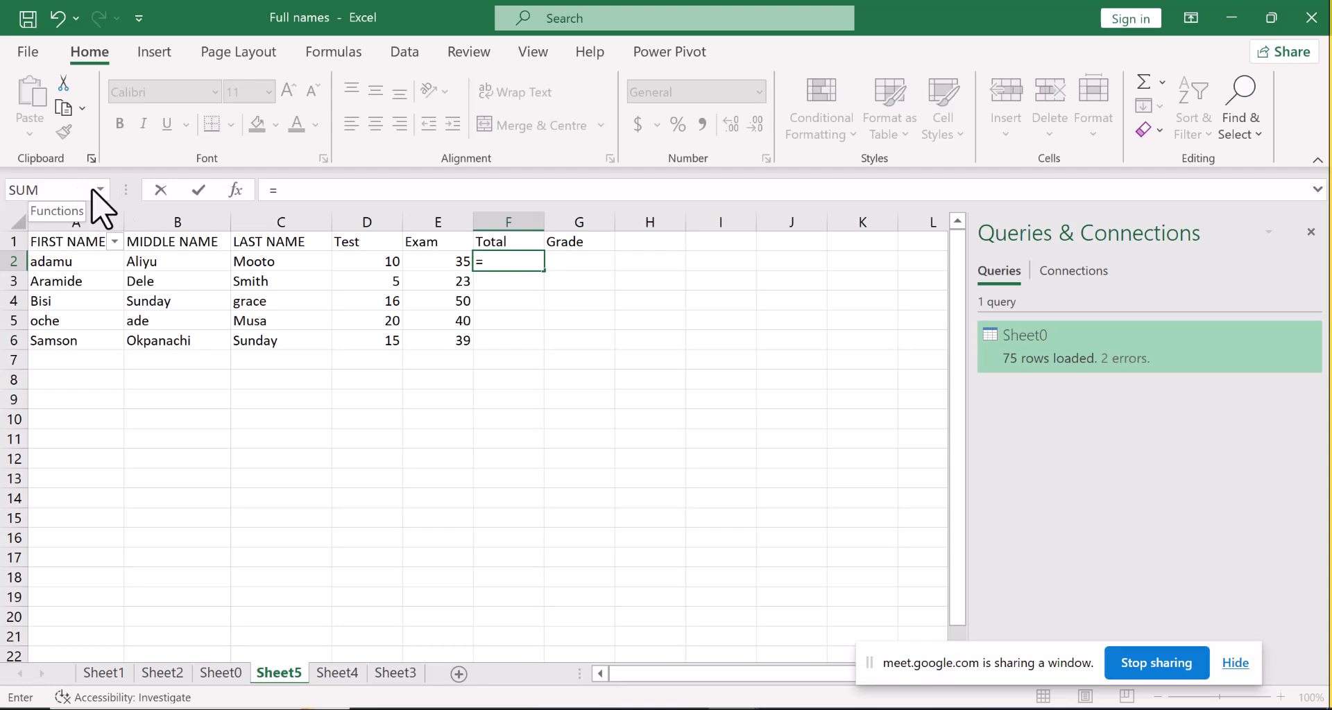
click(100, 190)
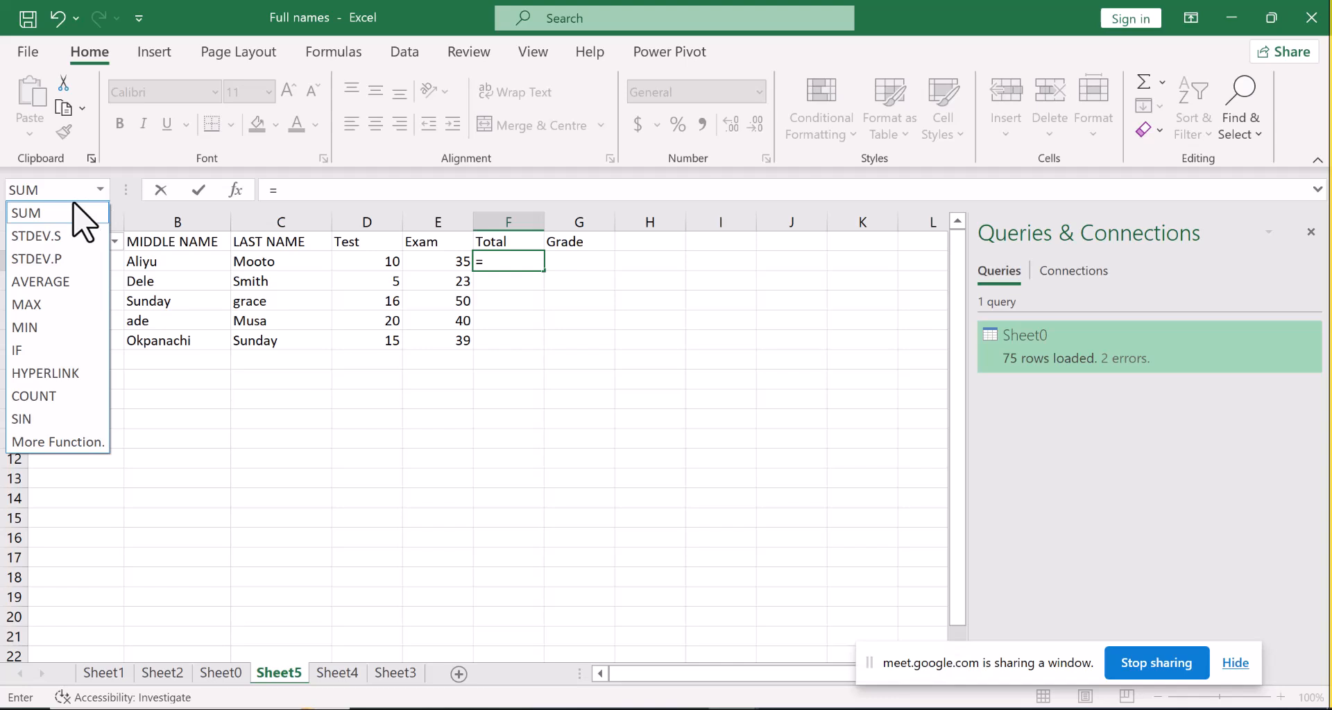
click(73, 212)
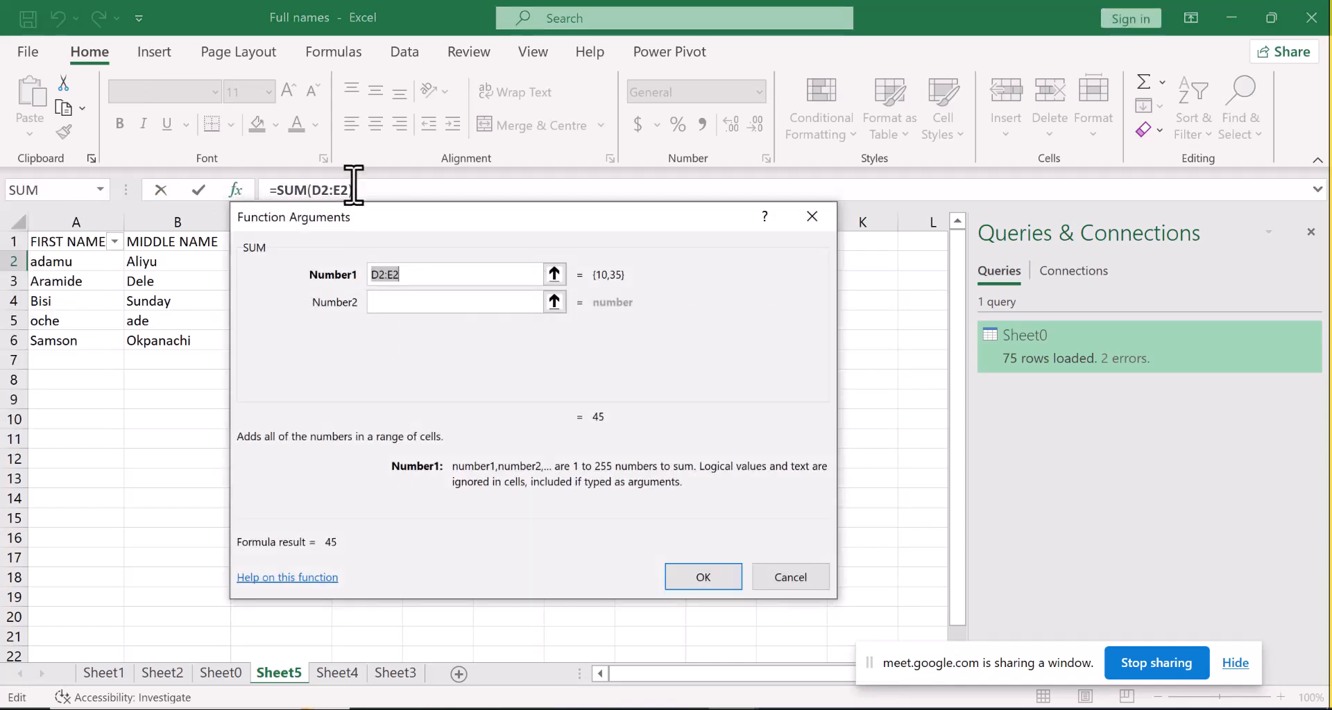
drag(362, 236, 407, 350)
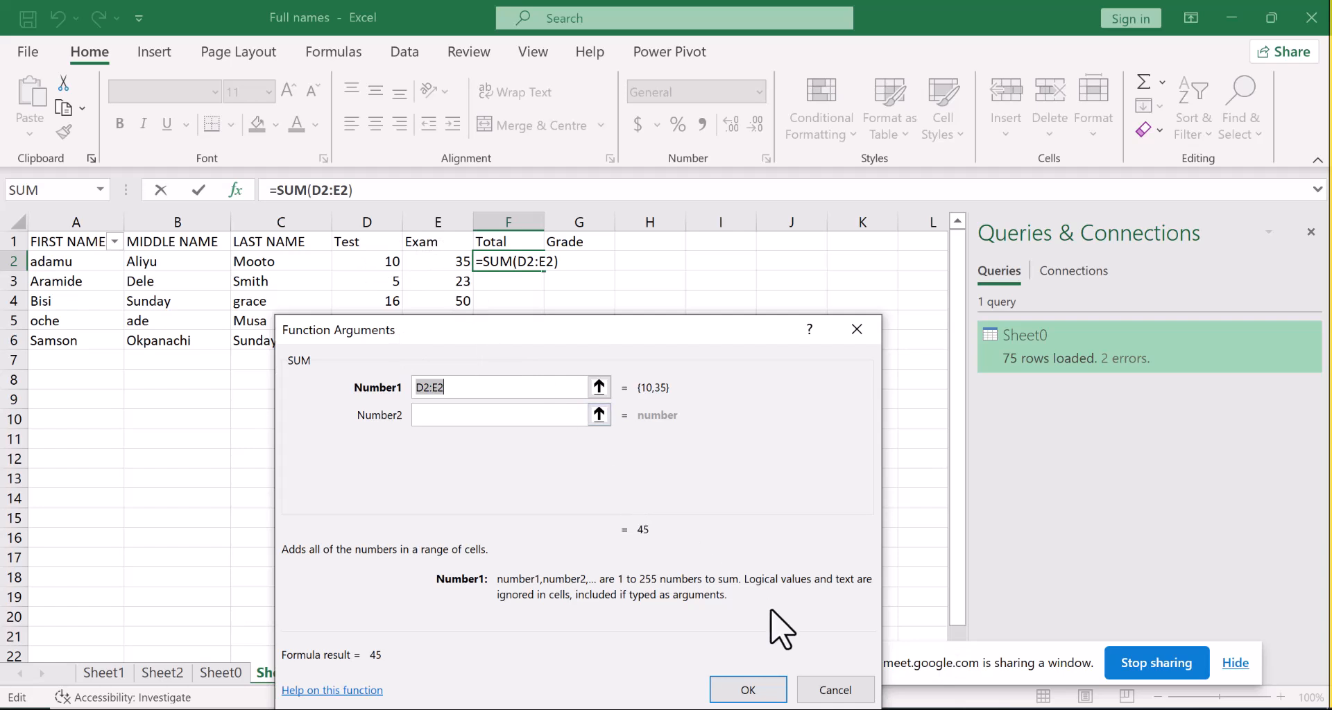
click(748, 692)
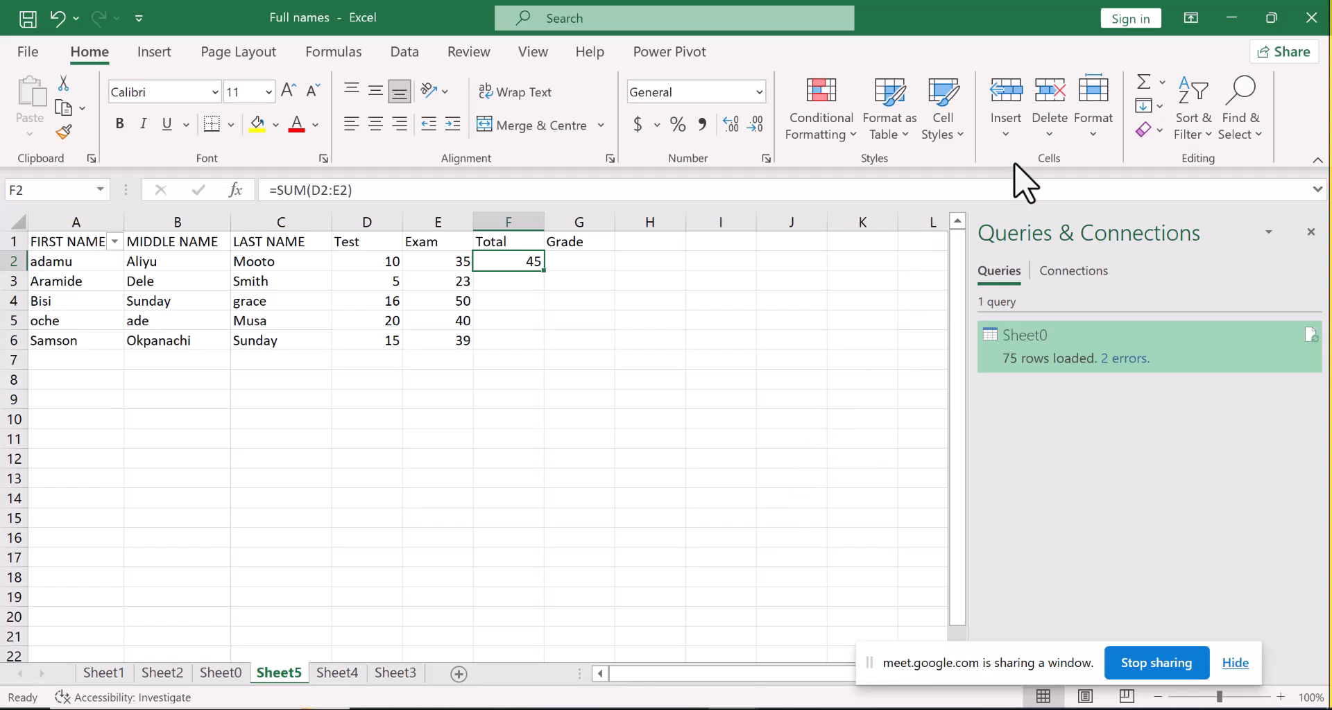
key(alt+Tab)
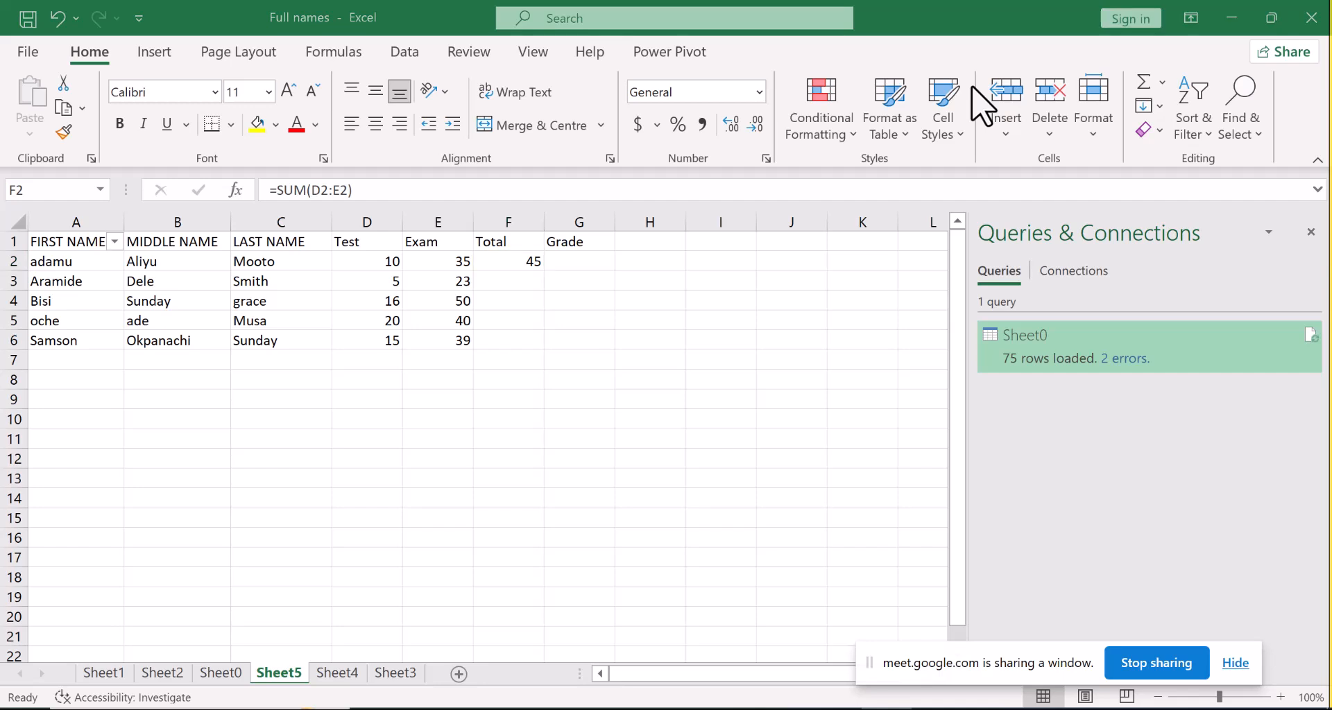
click(530, 262)
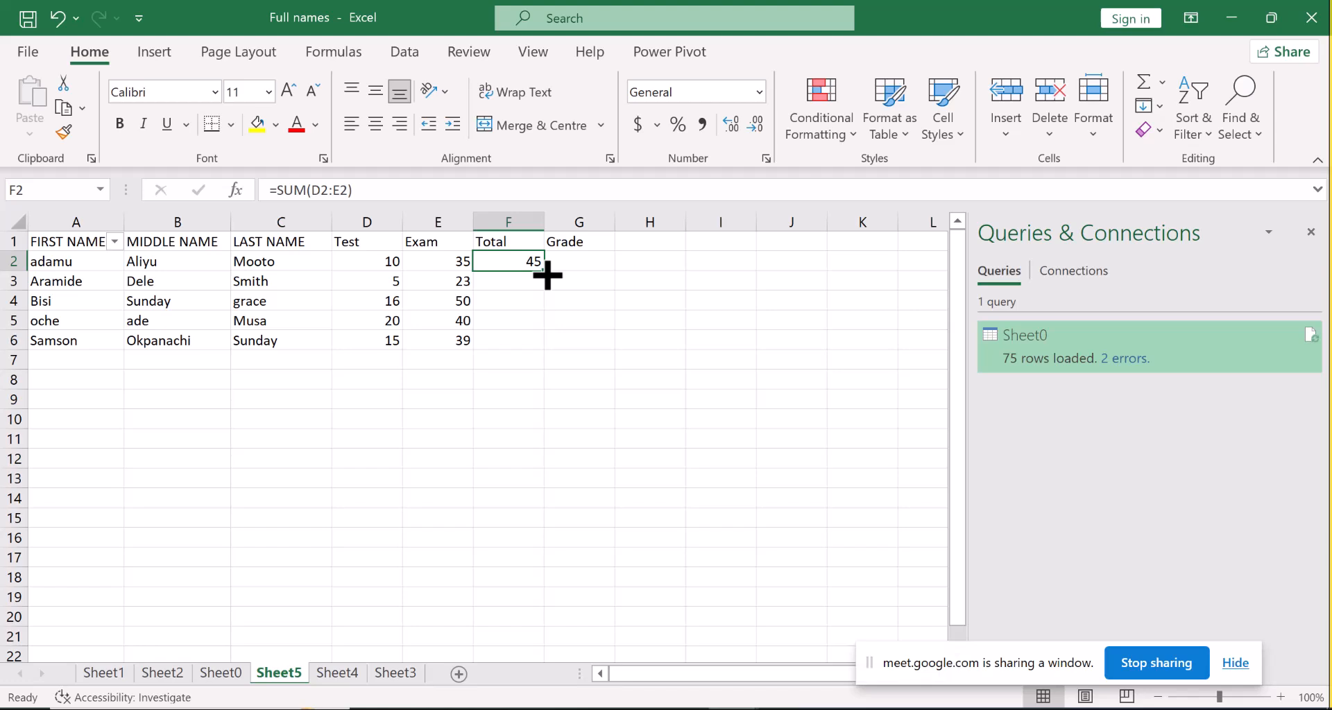
drag(547, 275, 548, 275)
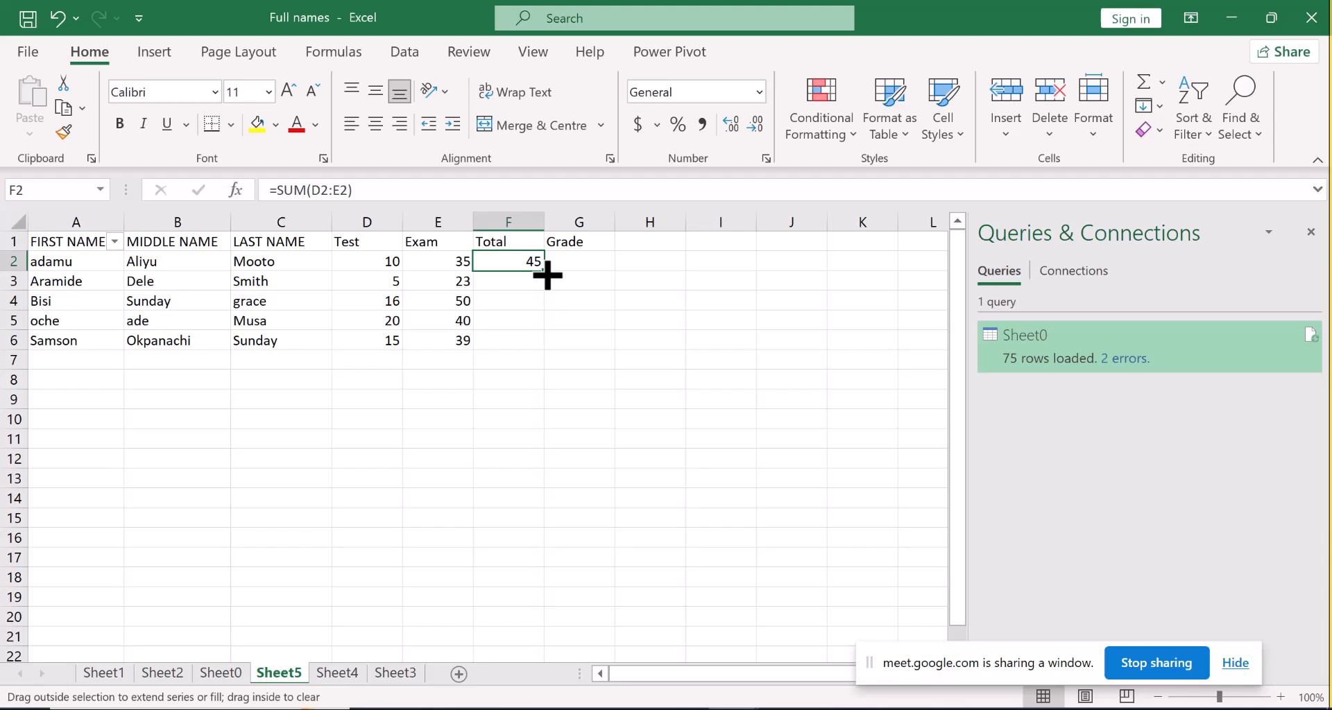
drag(547, 274, 543, 344)
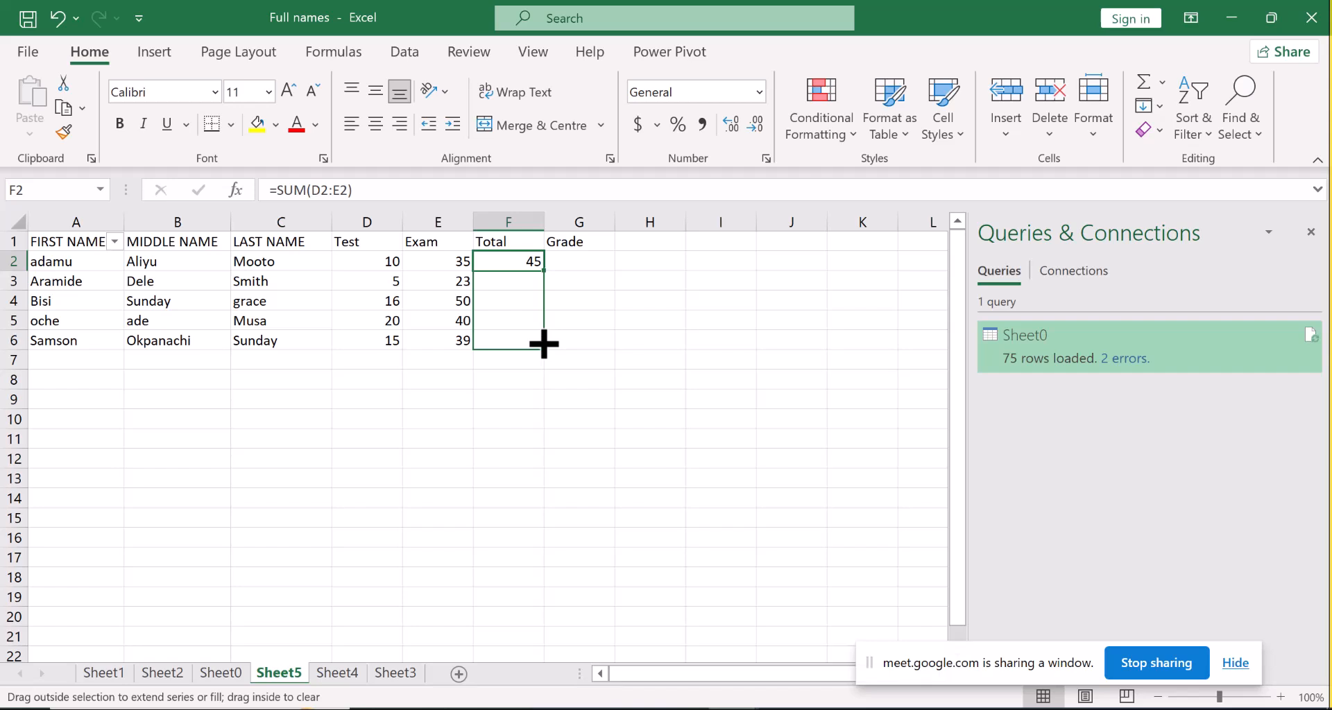
drag(544, 344, 544, 344)
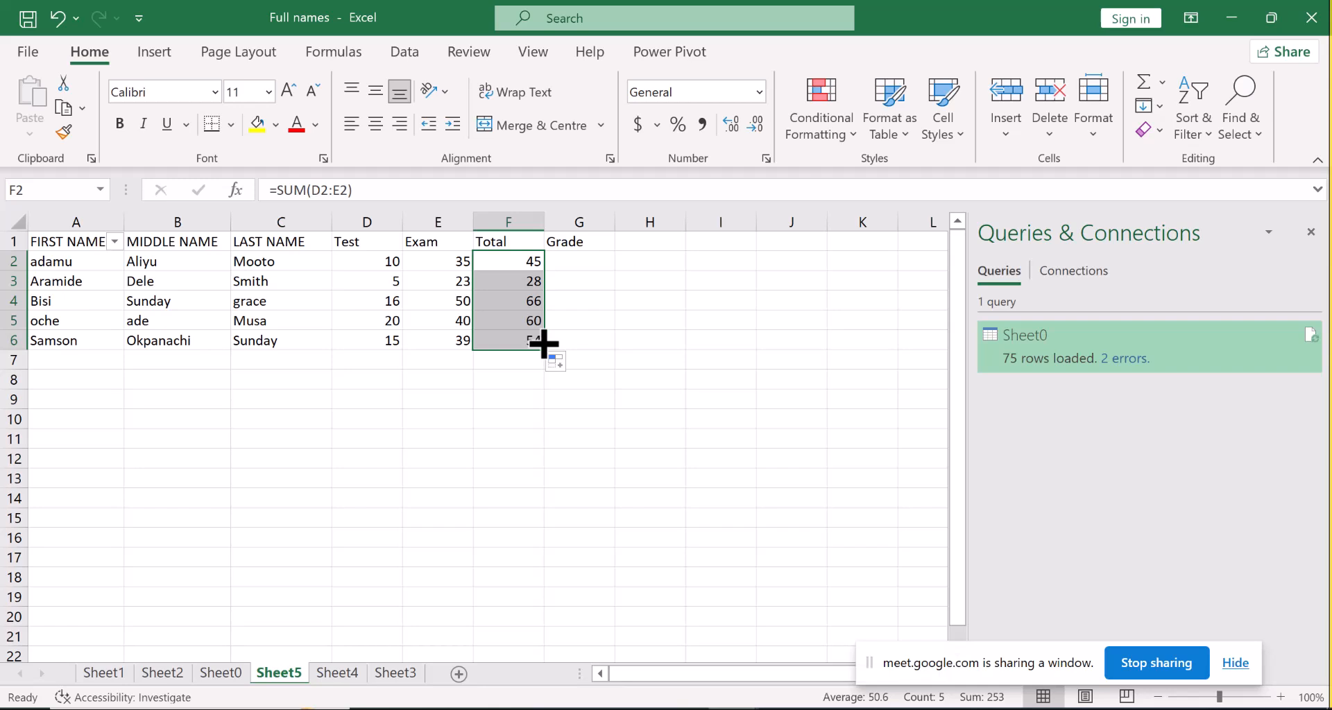
click(531, 280)
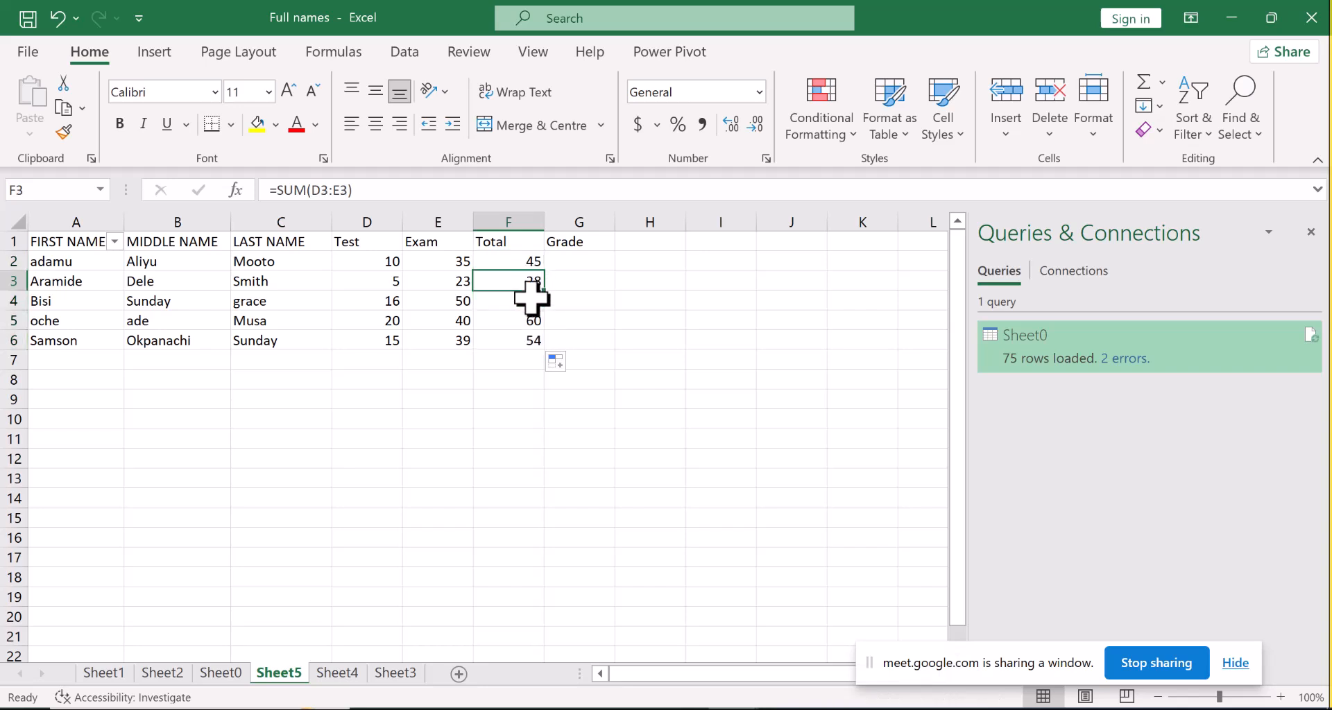
click(531, 300)
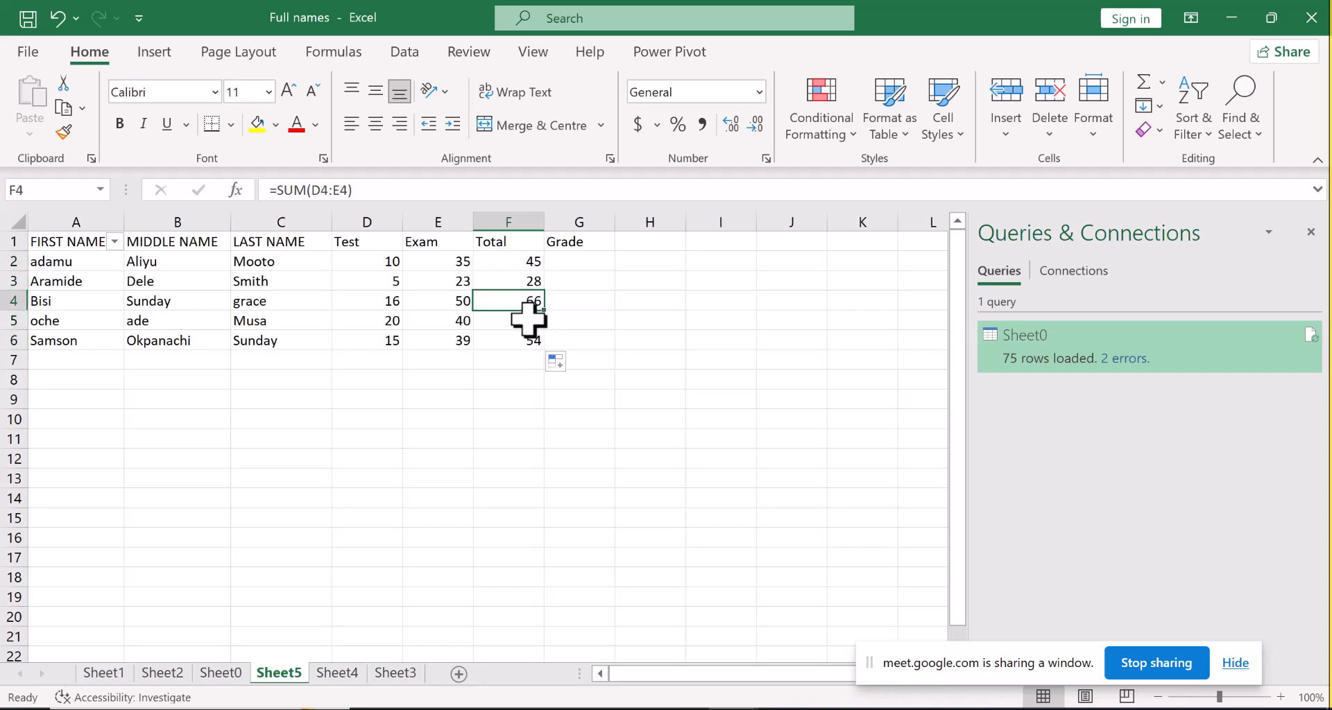
click(529, 321)
click(527, 340)
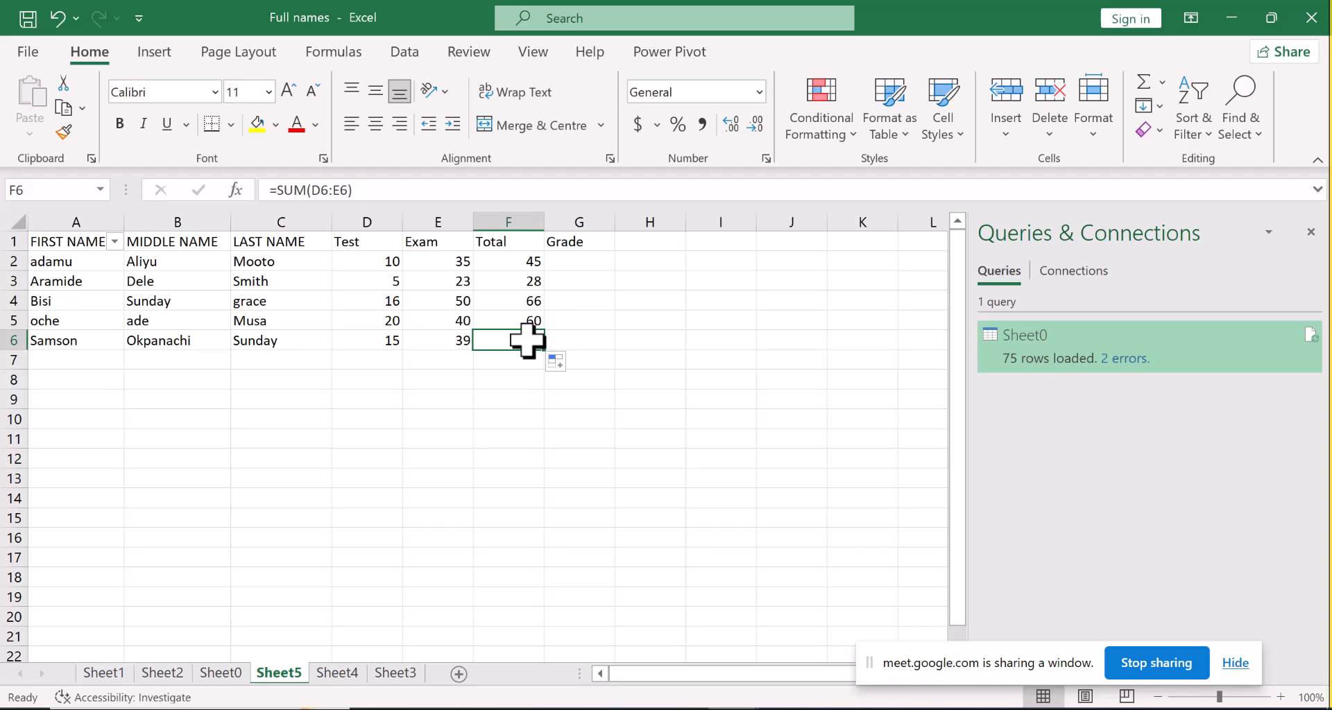
click(521, 283)
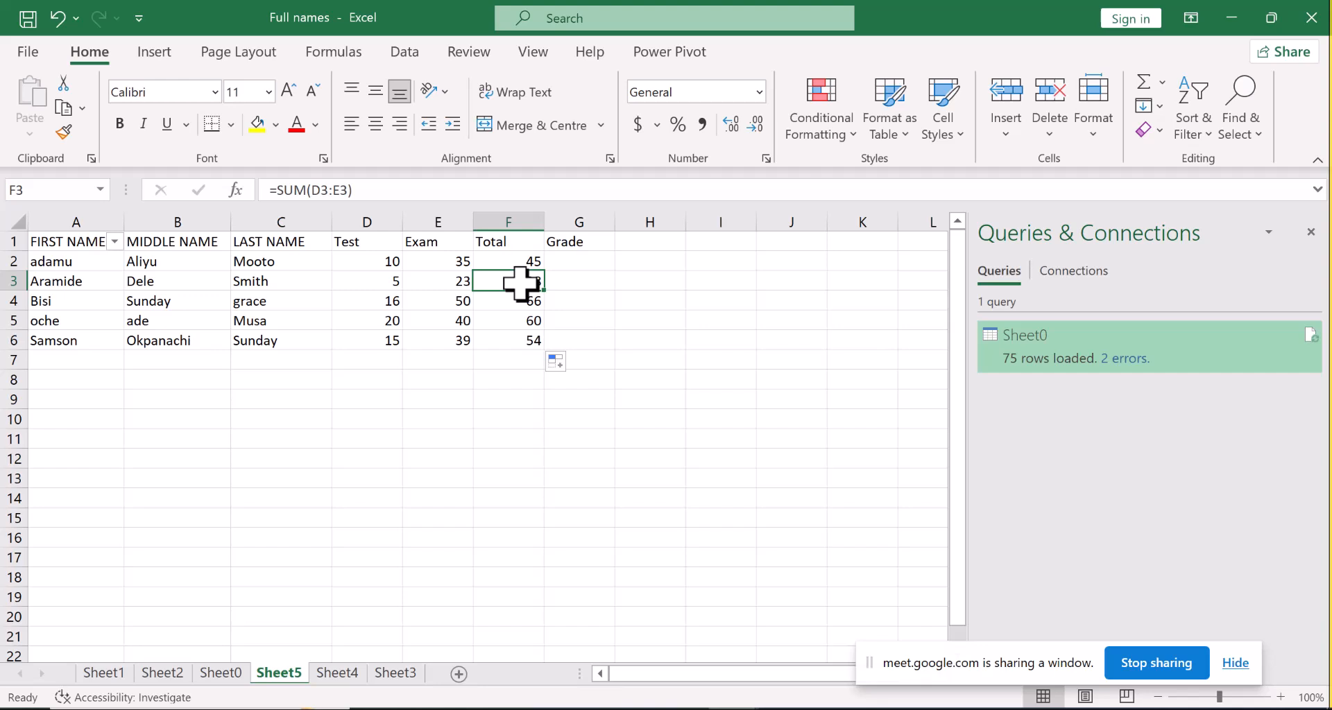
click(567, 265)
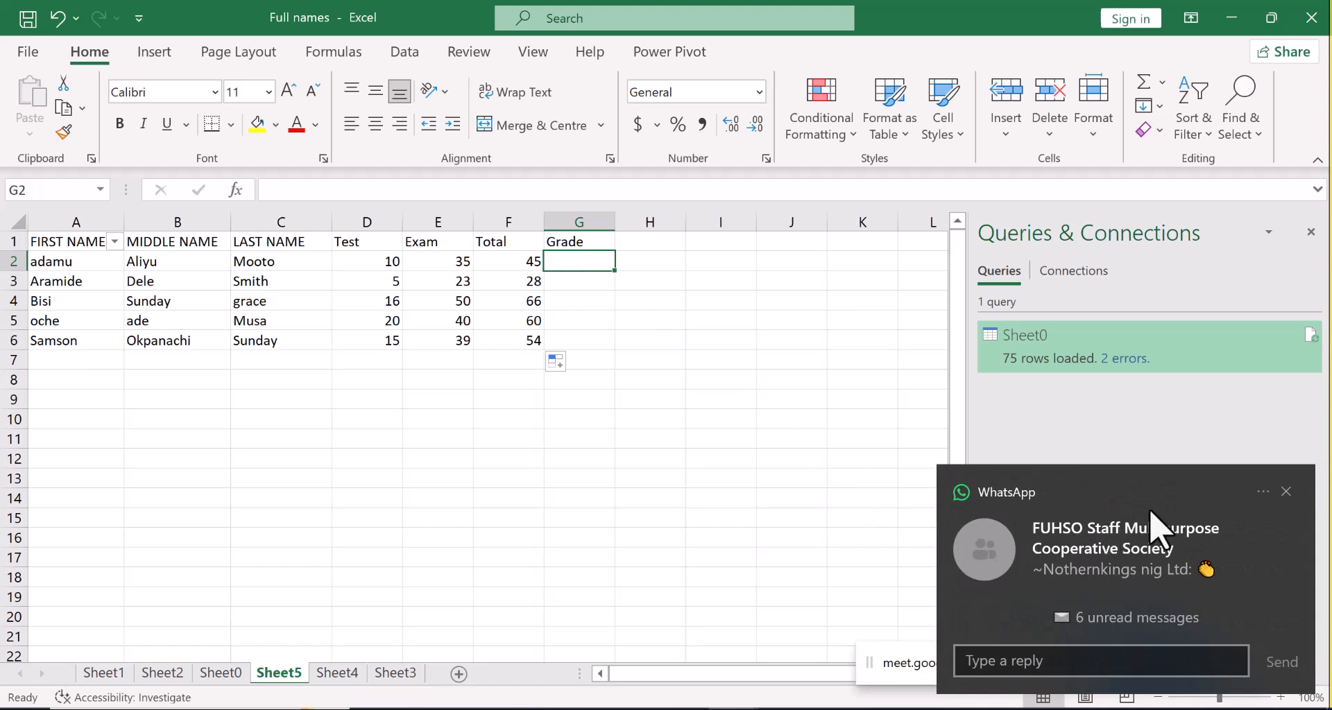
click(1283, 490)
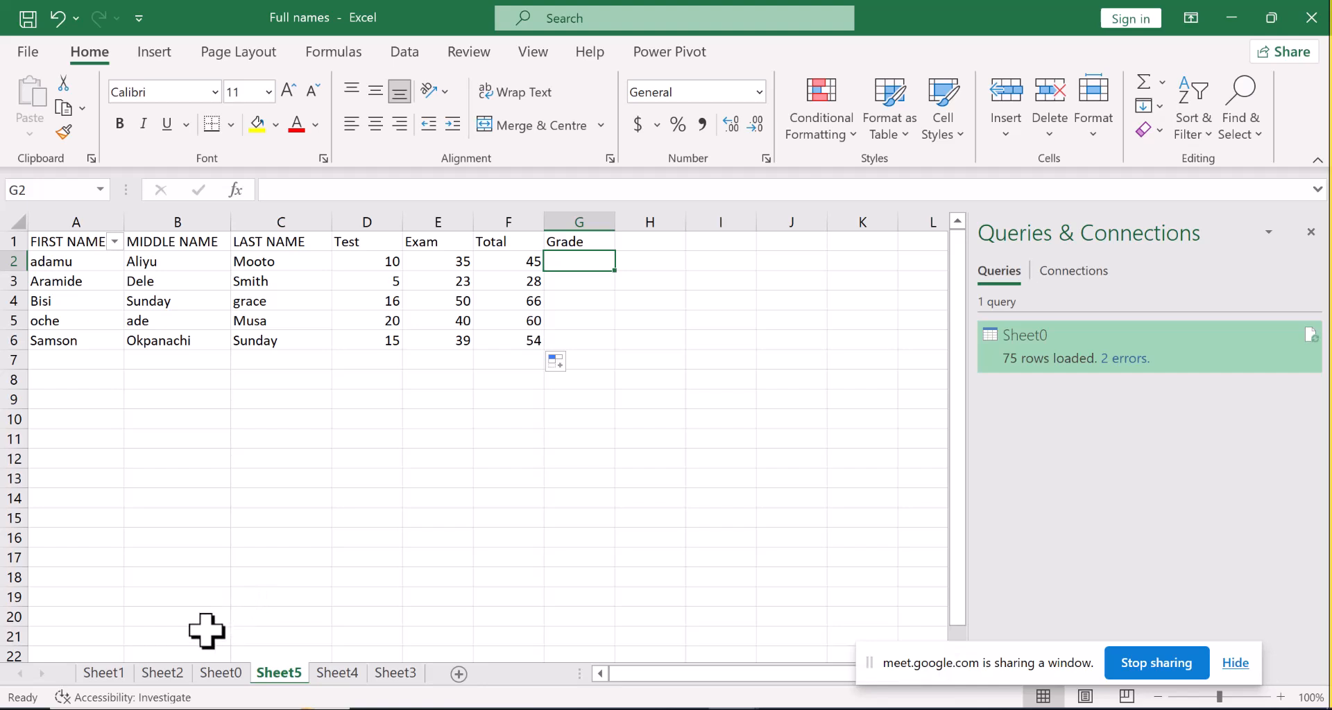
click(165, 673)
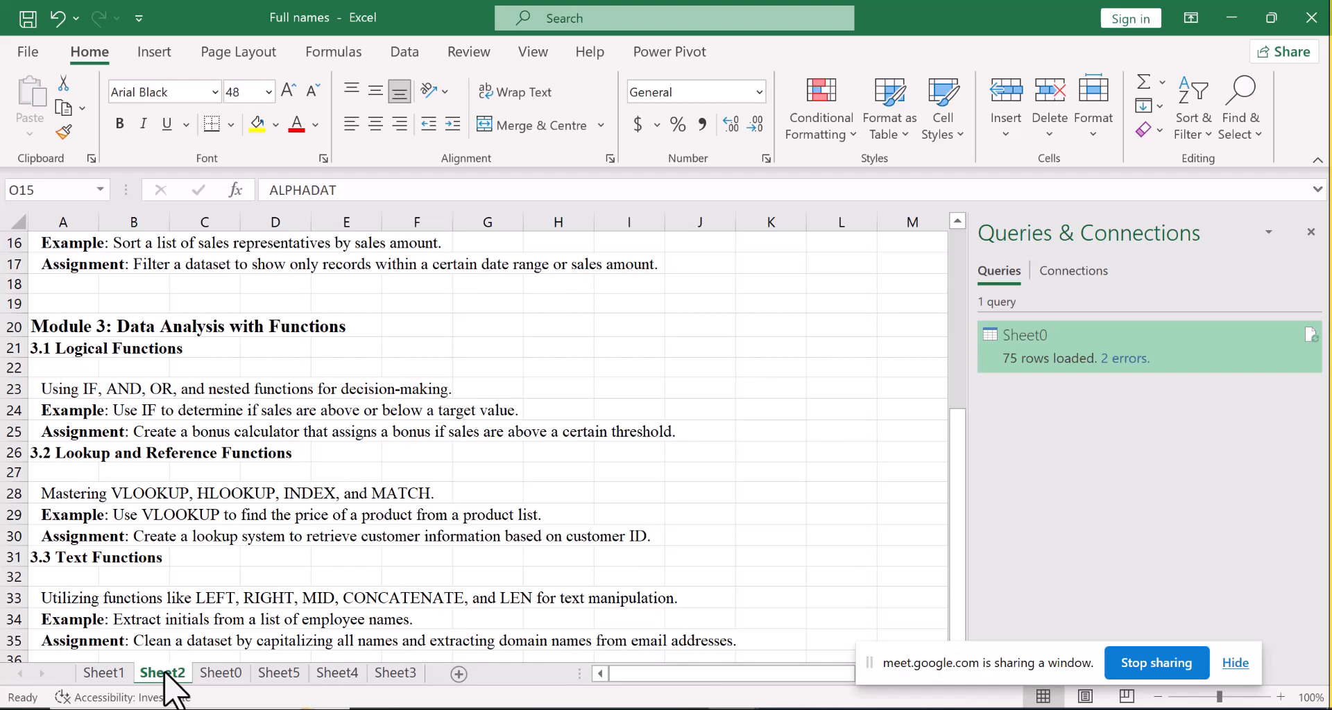
click(280, 674)
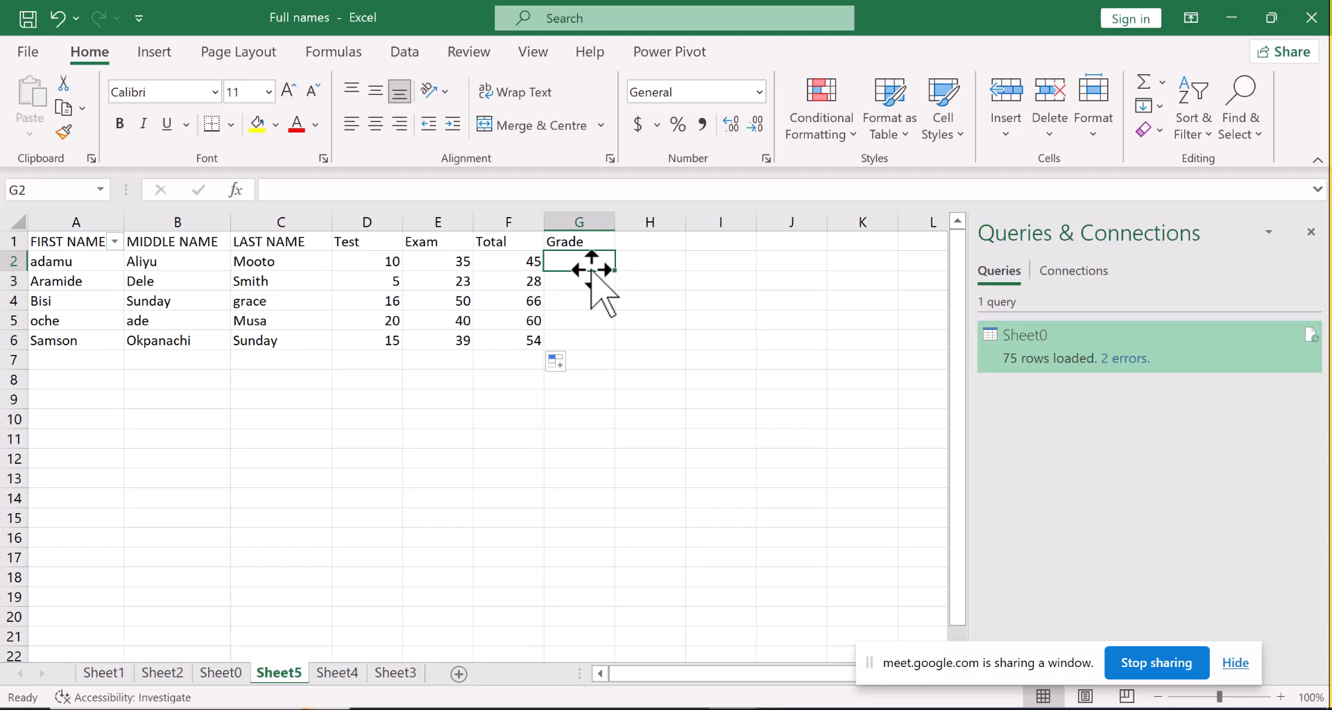
text(=)
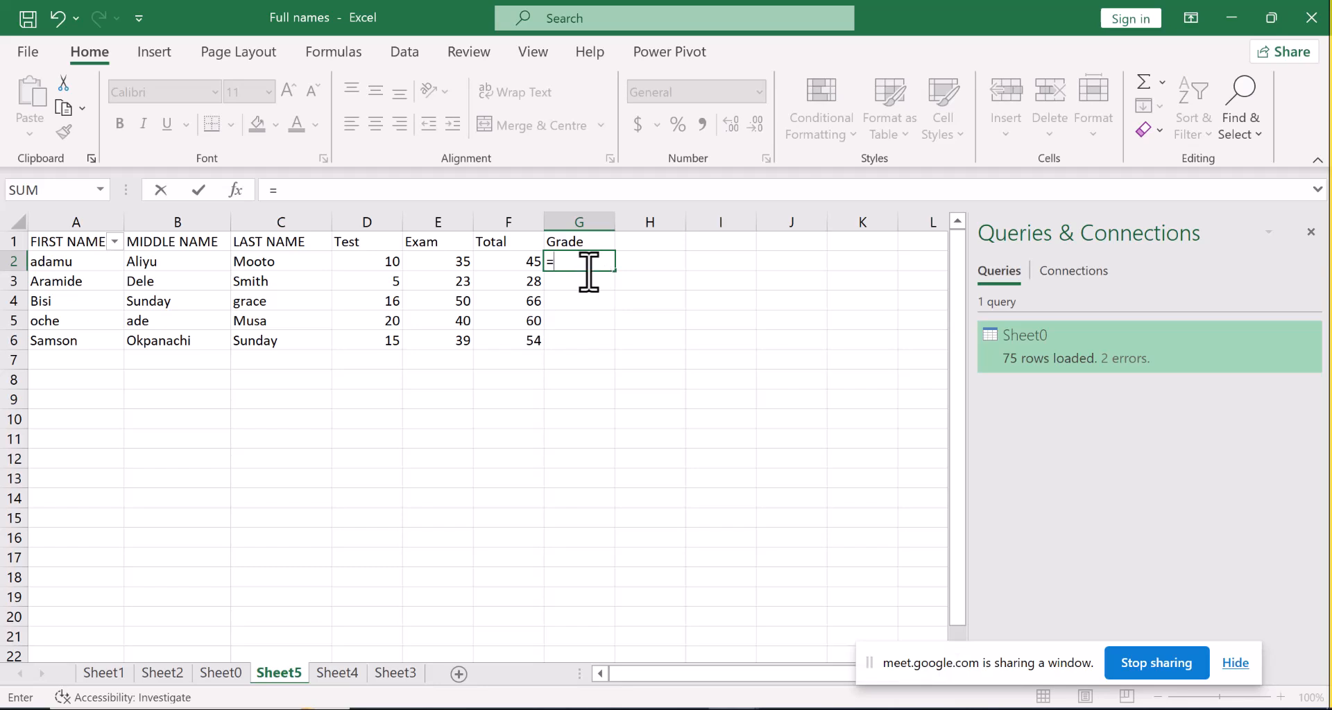
click(512, 264)
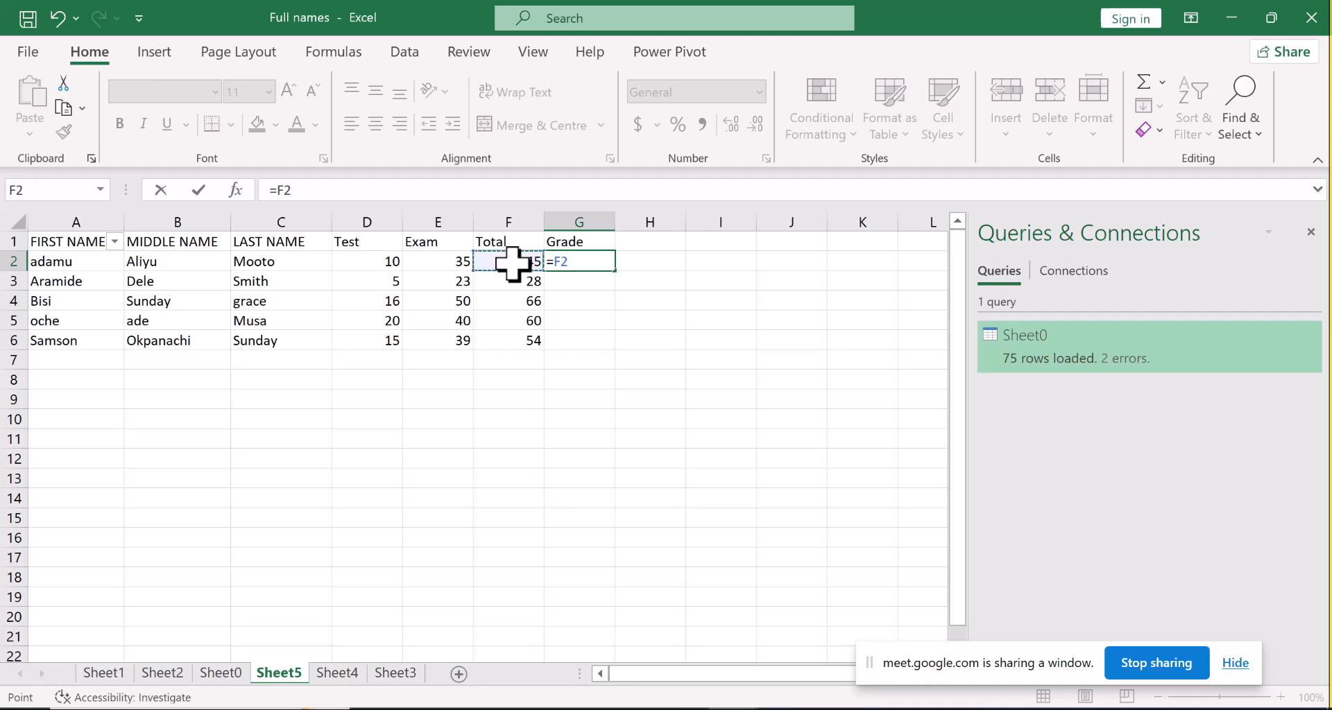
key(BackSpace)
key(BackSpace)
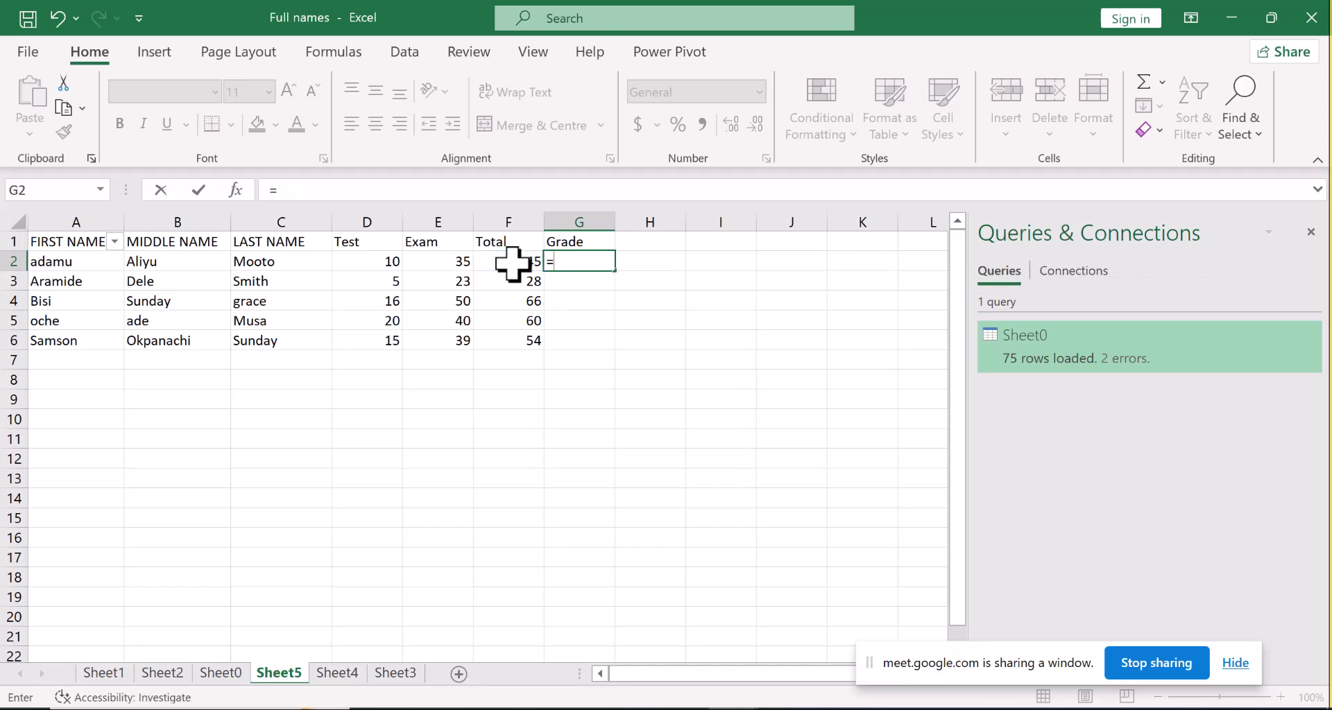
text(IF)
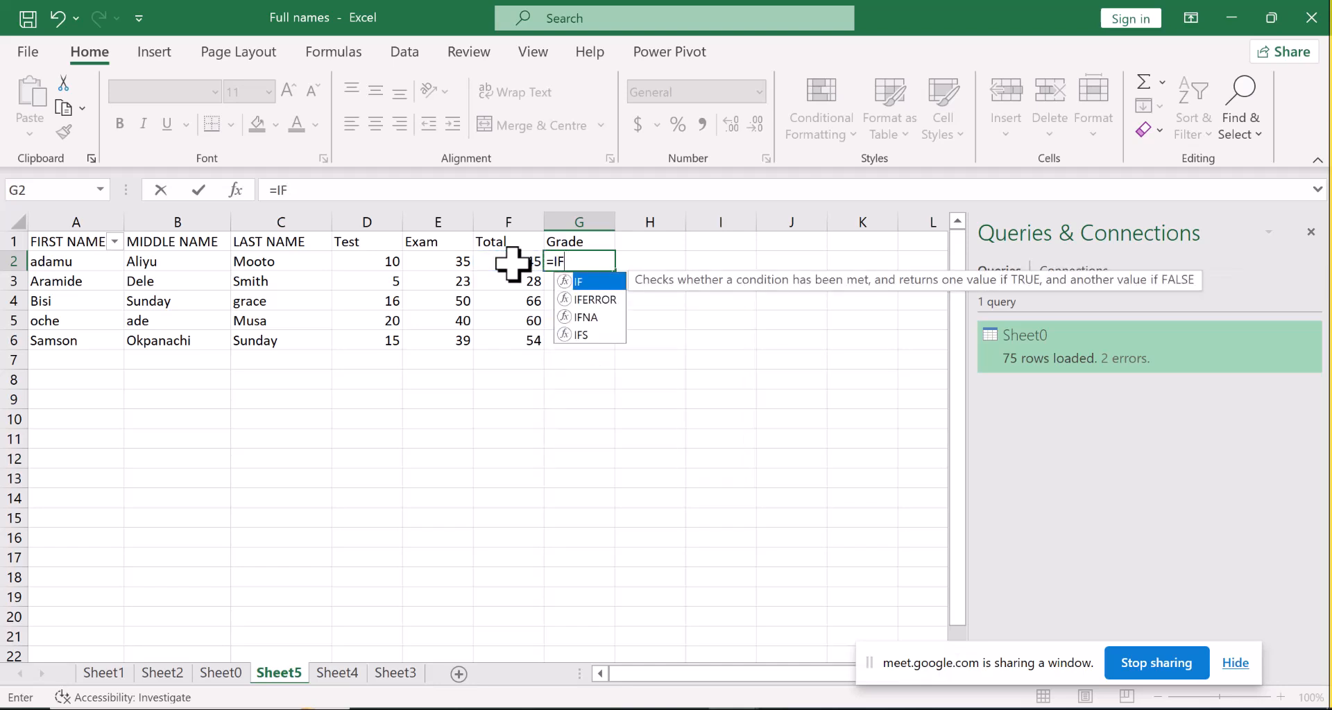
text(()
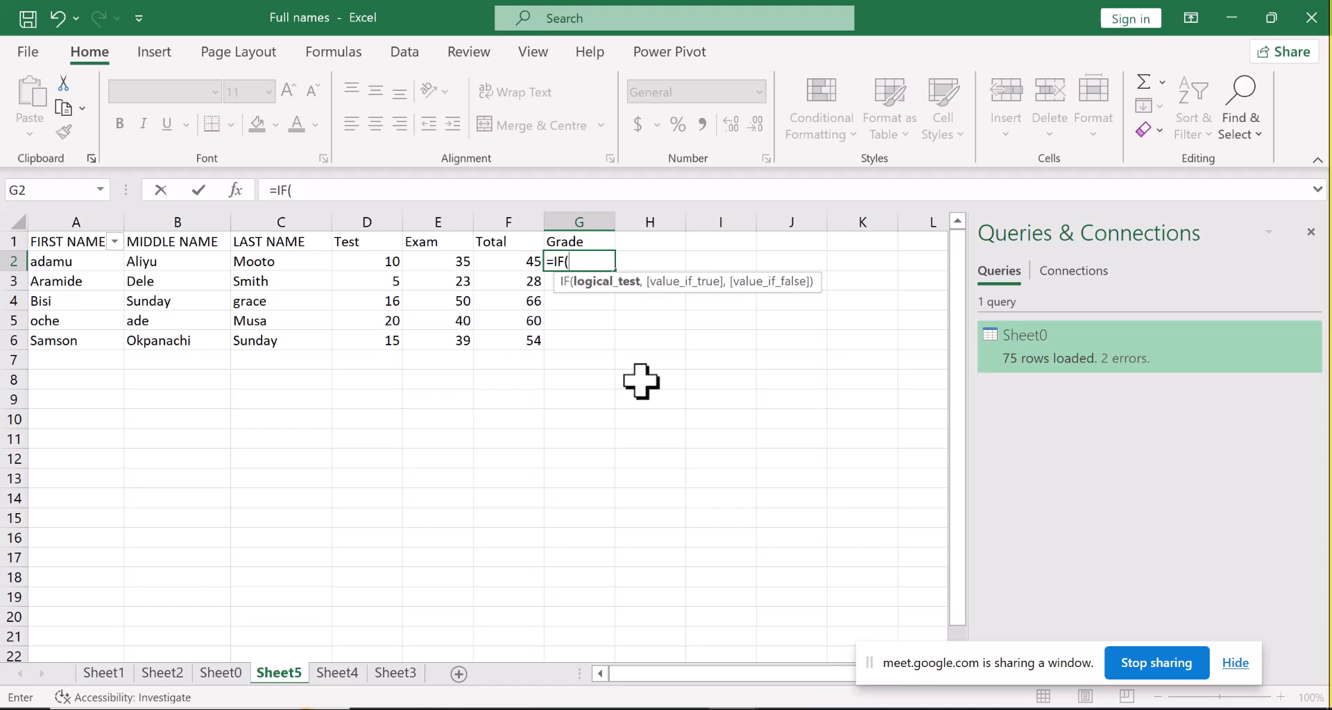
key(BackSpace)
key(BackSpace)
key(BackSpace)
key(BackSpace)
key(Escape)
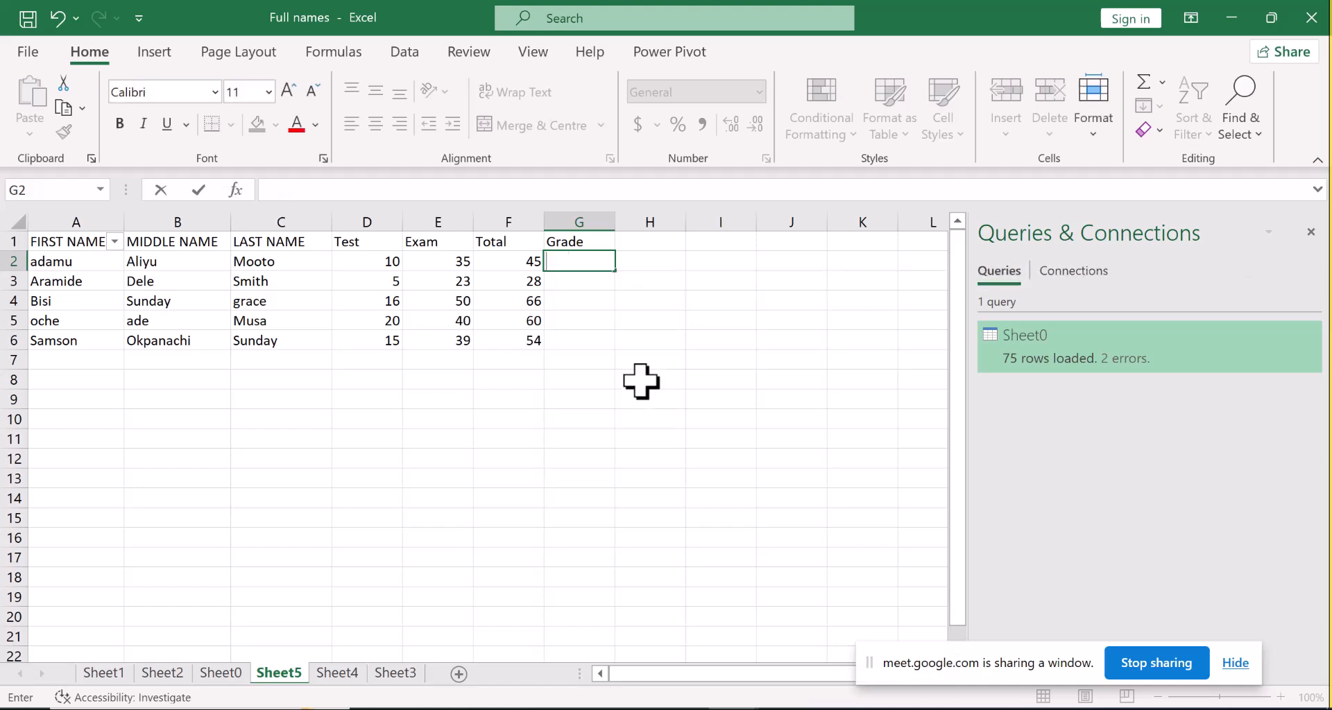
Step: Begin the Grade formula in G2 as =IF(F2< using the Total in F2
text(=)
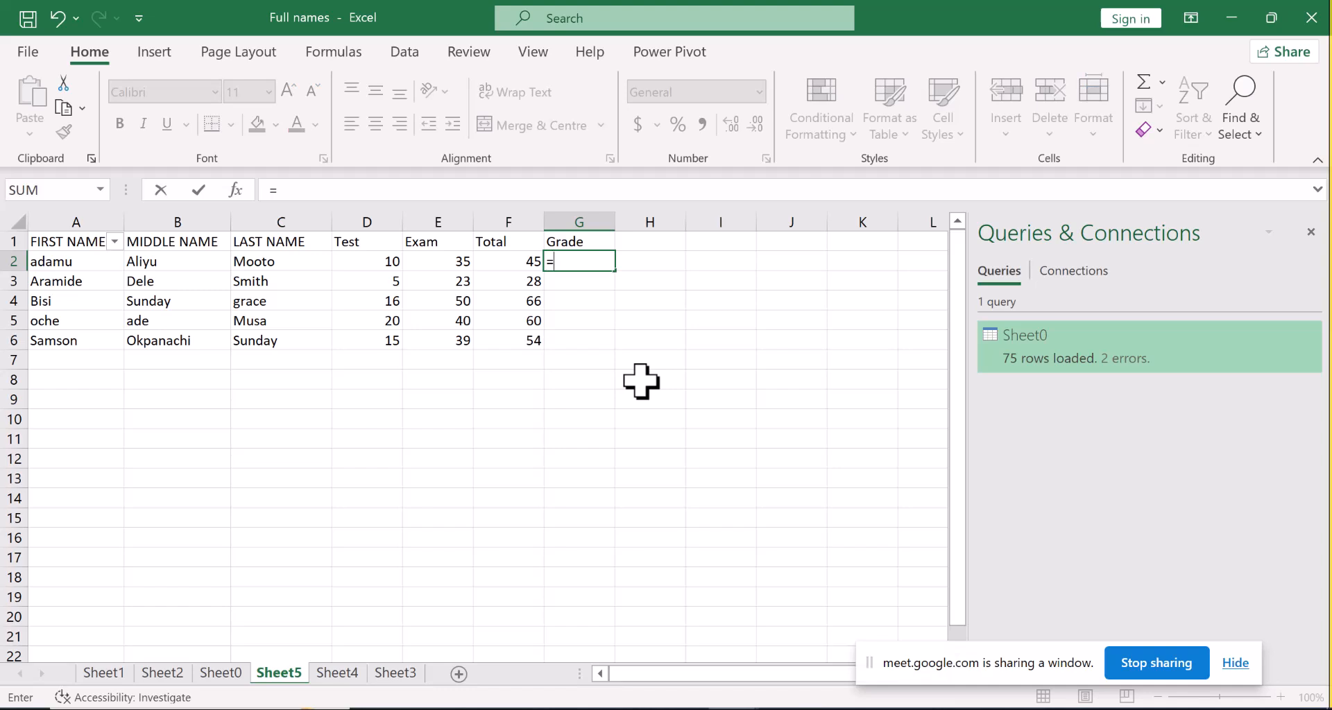
text(IF)
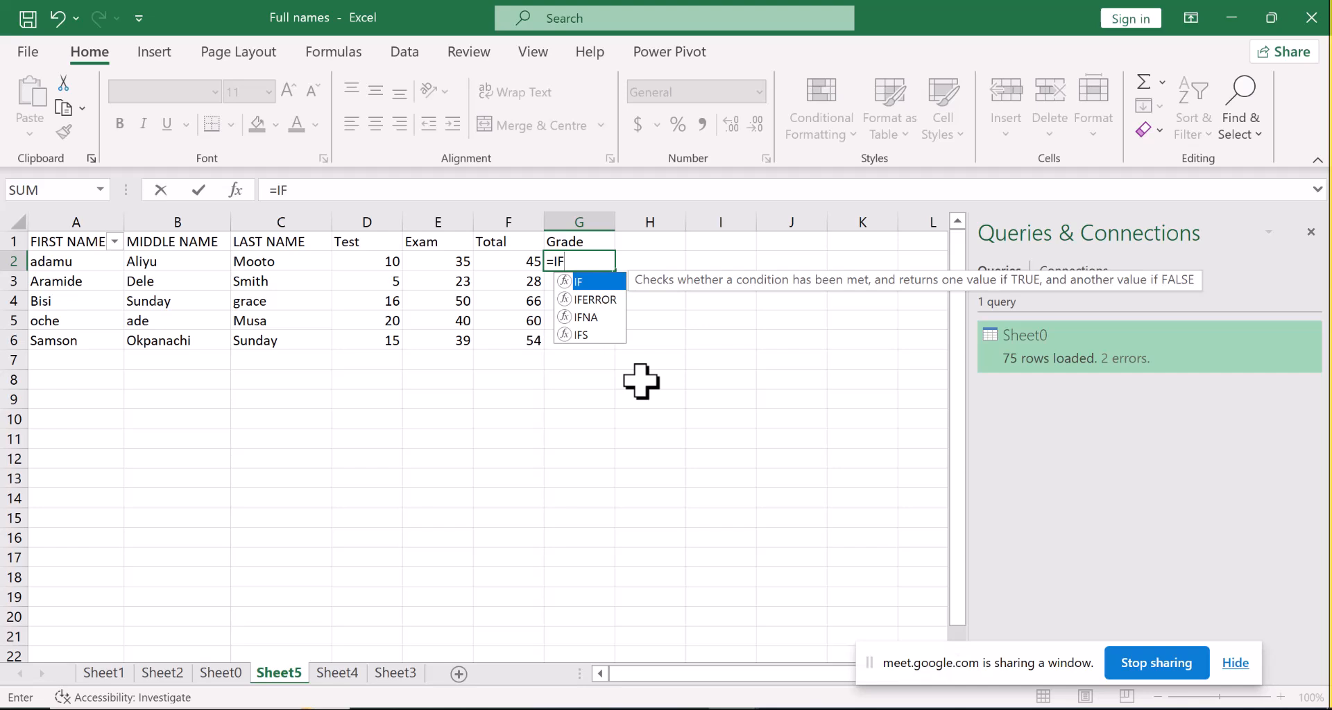
text(()
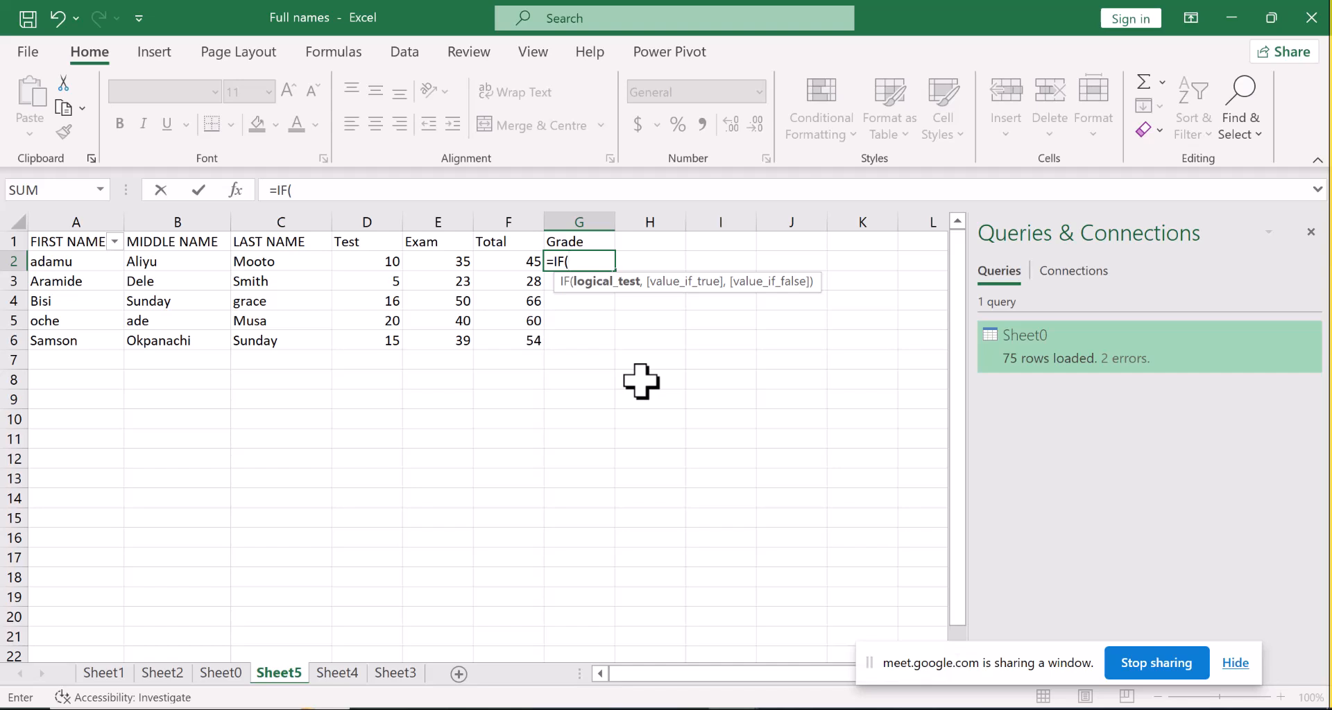
click(533, 260)
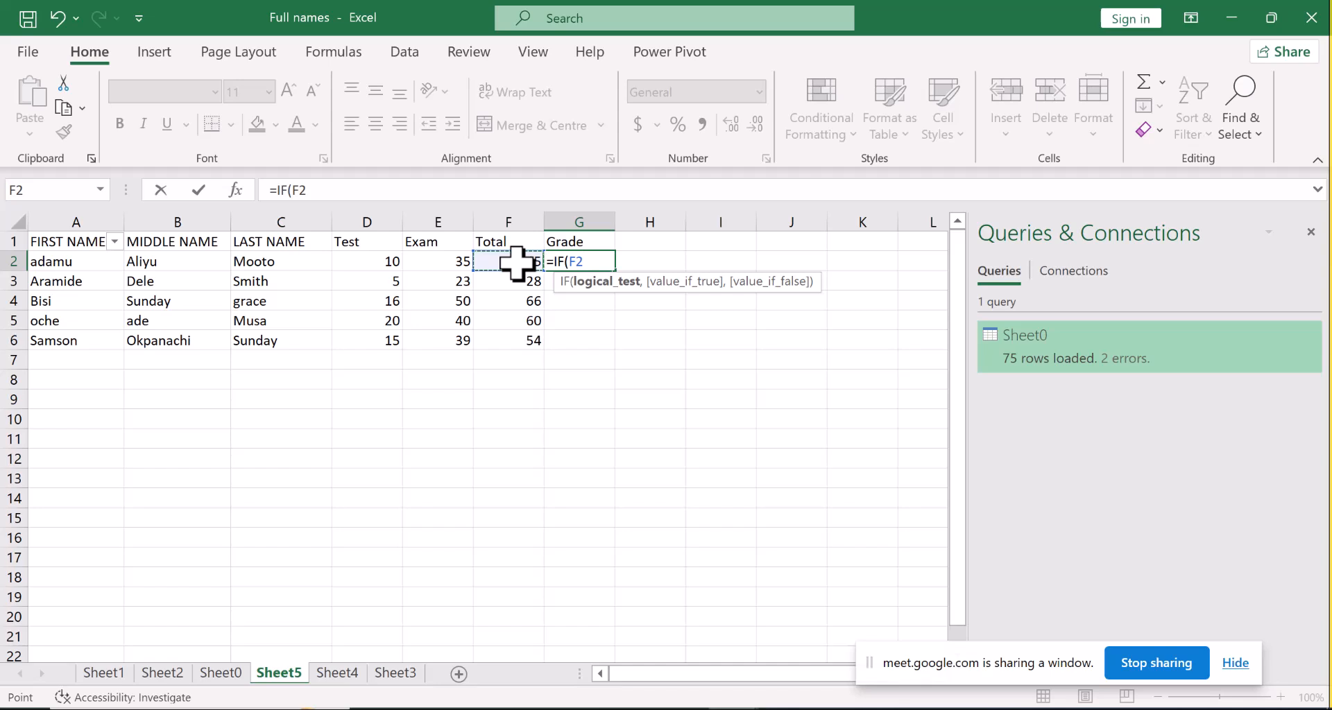
text(<)
Step: Extend G2's formula to =IF(F2<40, "F", IF( after fixing the stray characters
key(BackSpace)
text(40,)
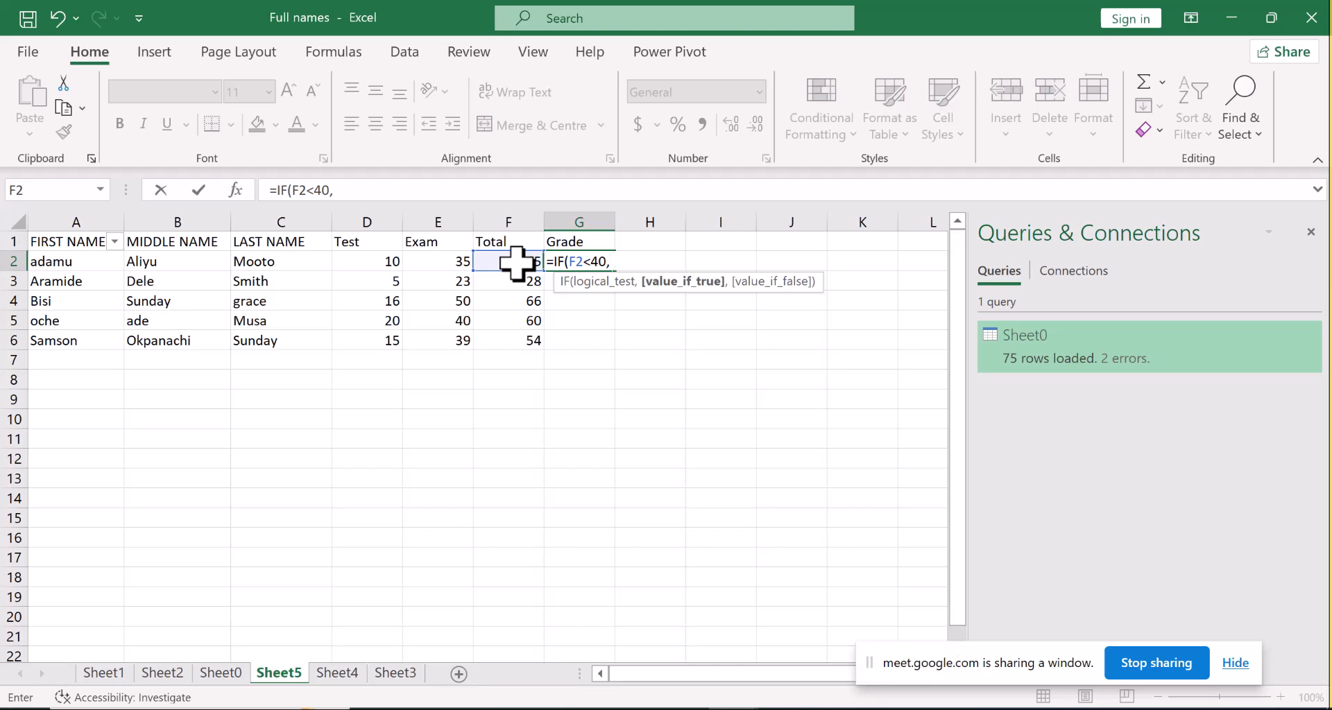
text( "f)
key(BackSpace)
text(F)
text(,)
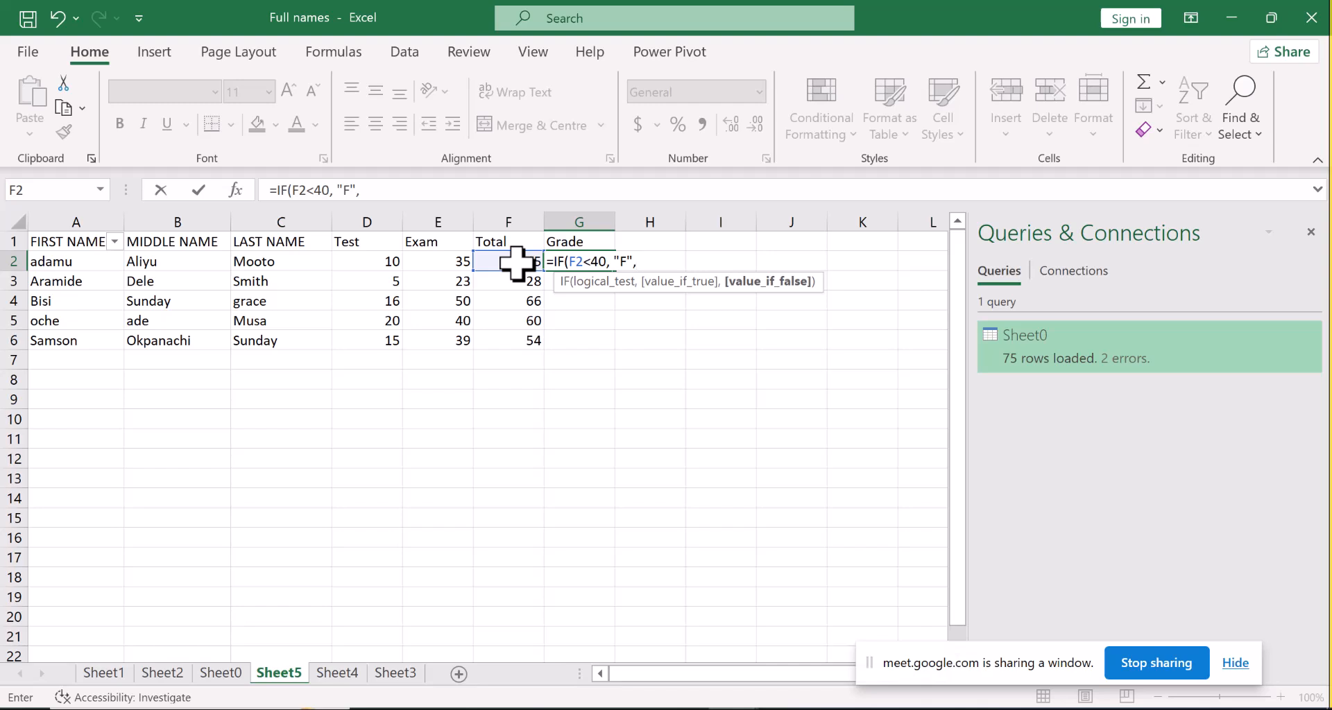
text( IF)
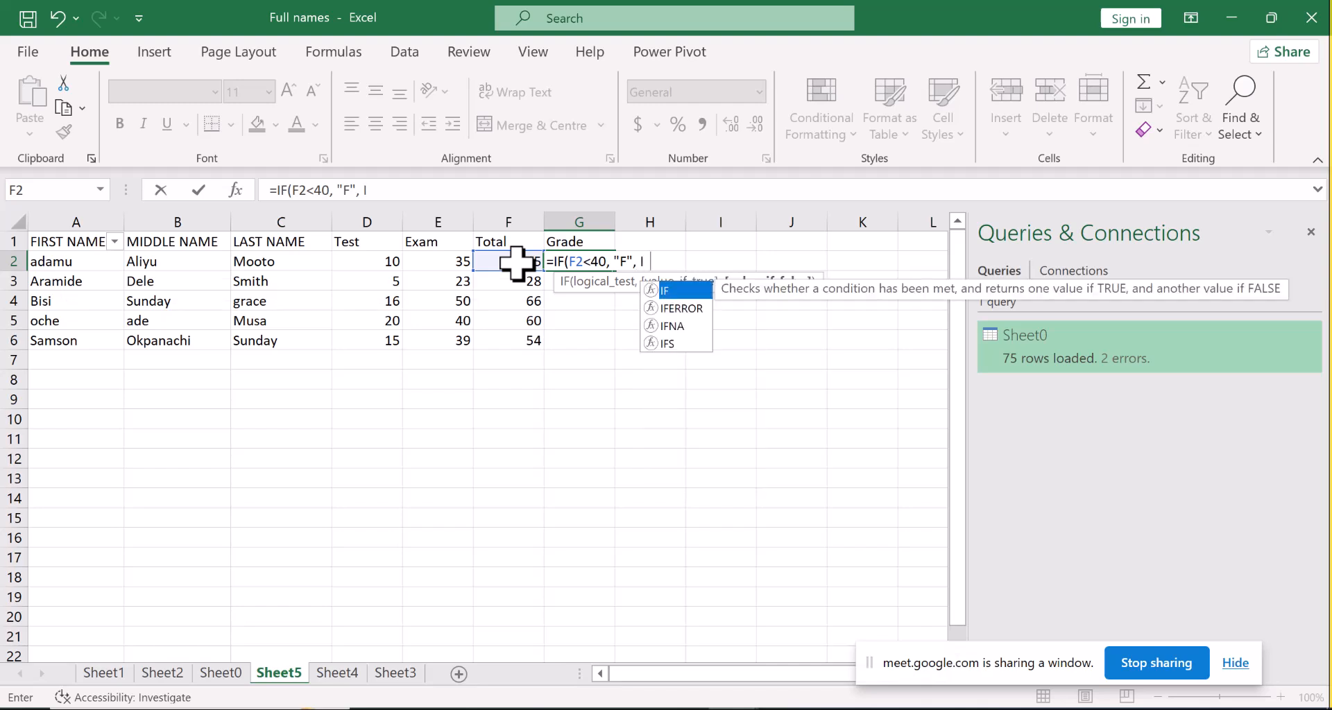
text(()
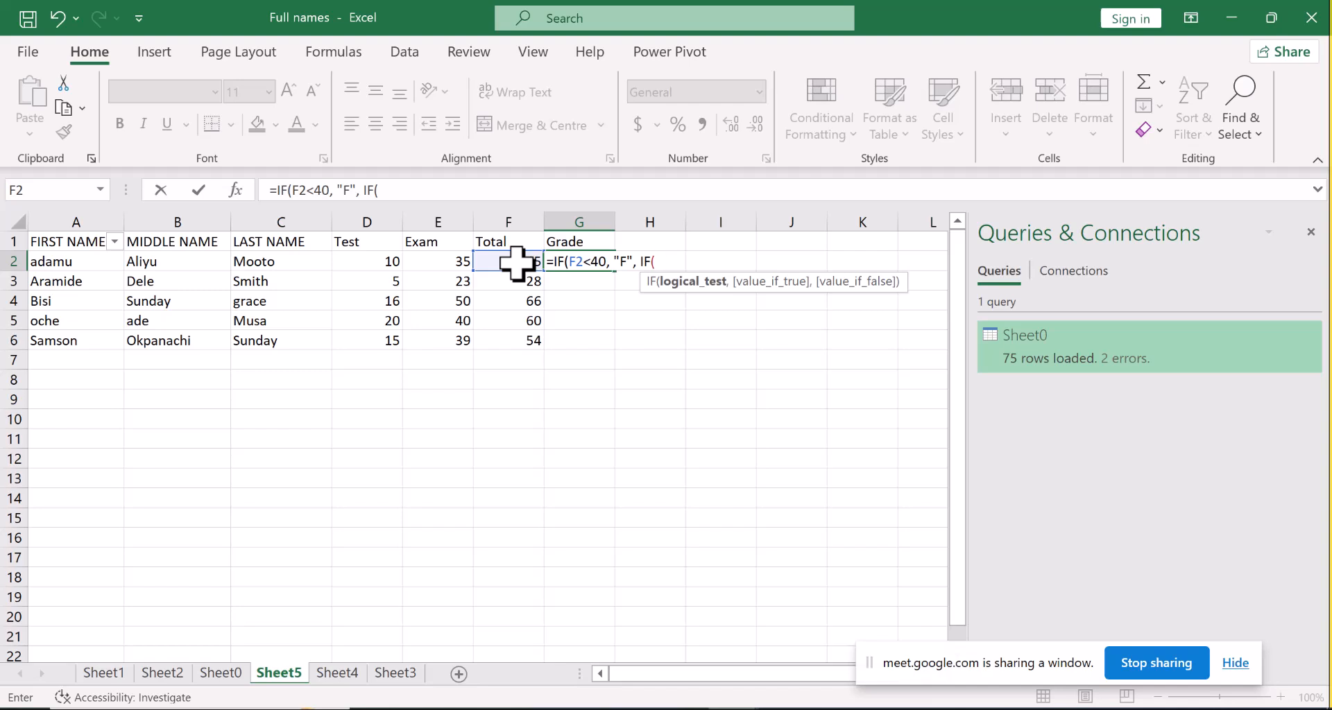
Step: Complete the nested test F2<50 giving "D", else "A", and commit so G2 shows D
click(517, 262)
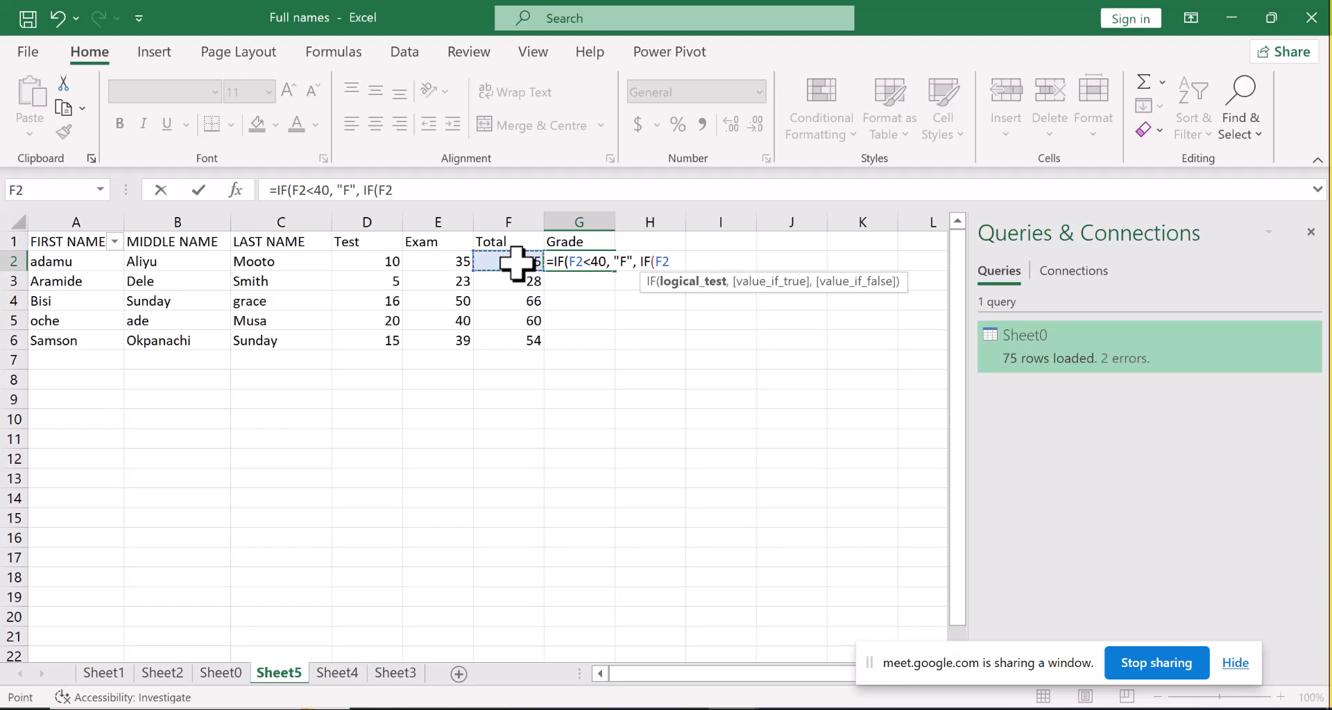
text(<)
text(50,)
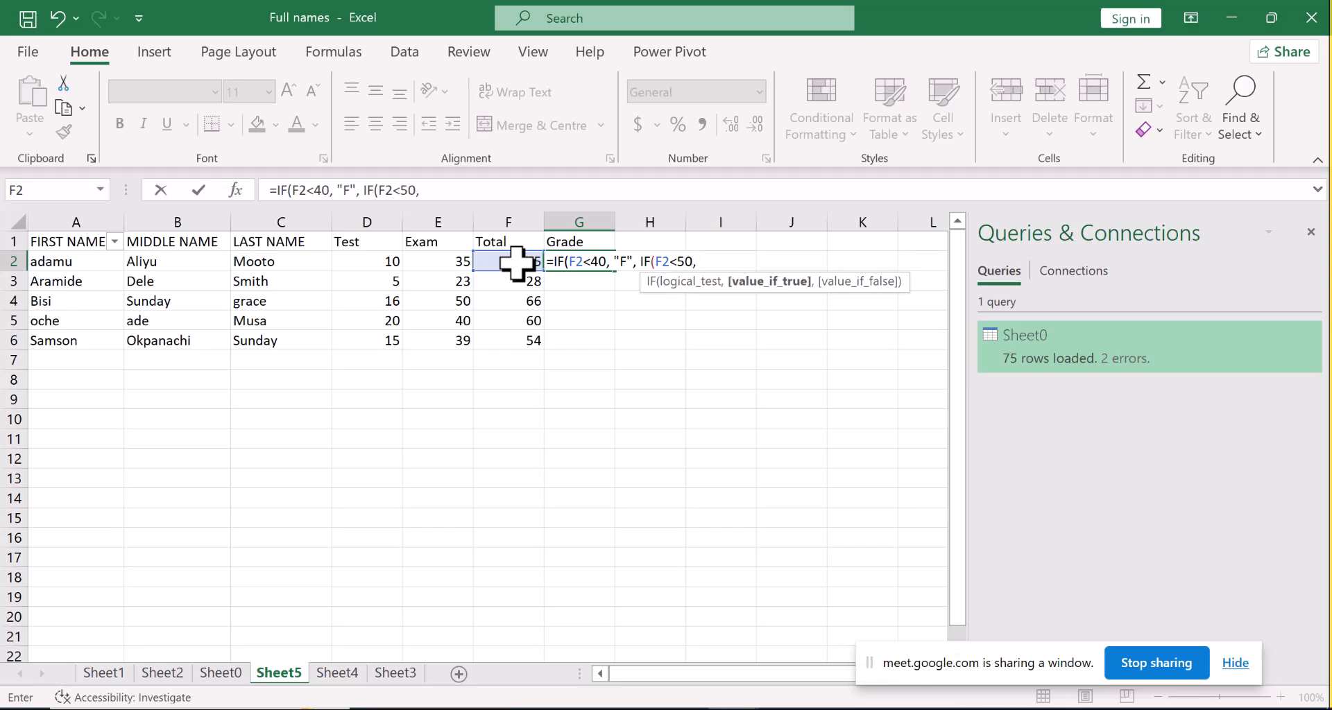
text( ")
text(D",)
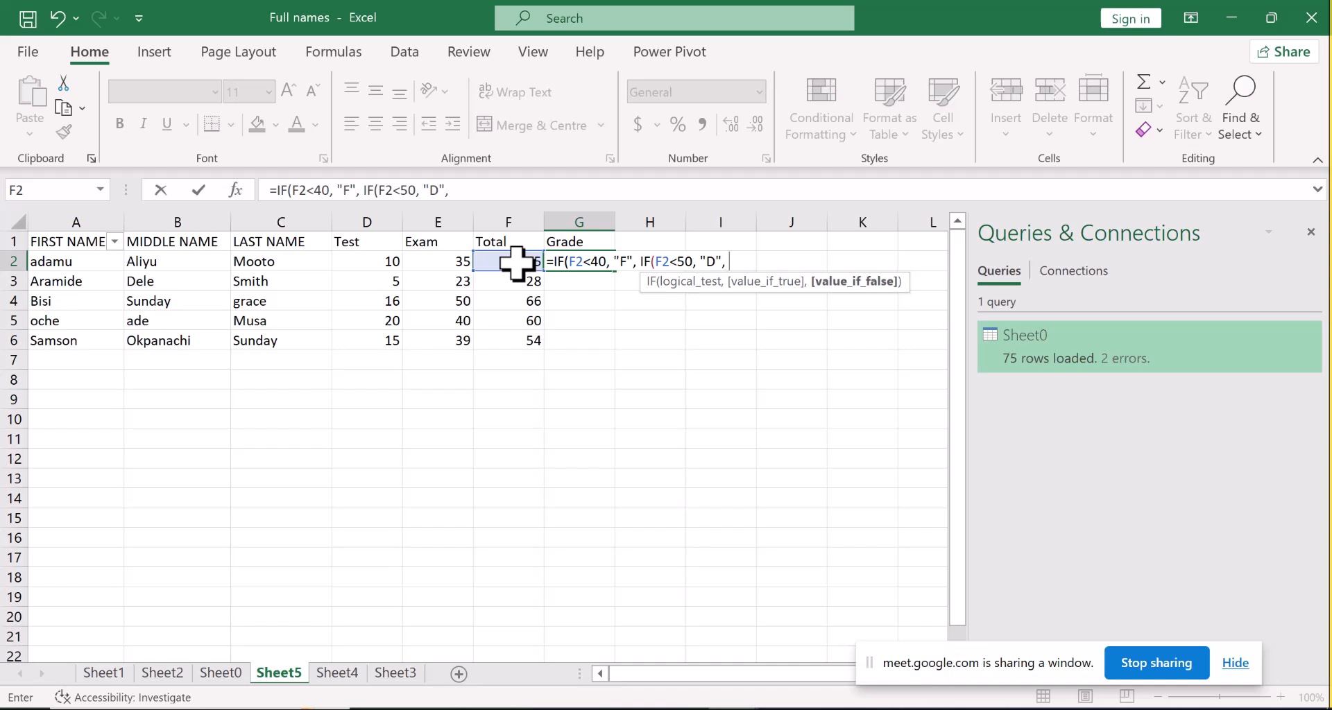
text( I)
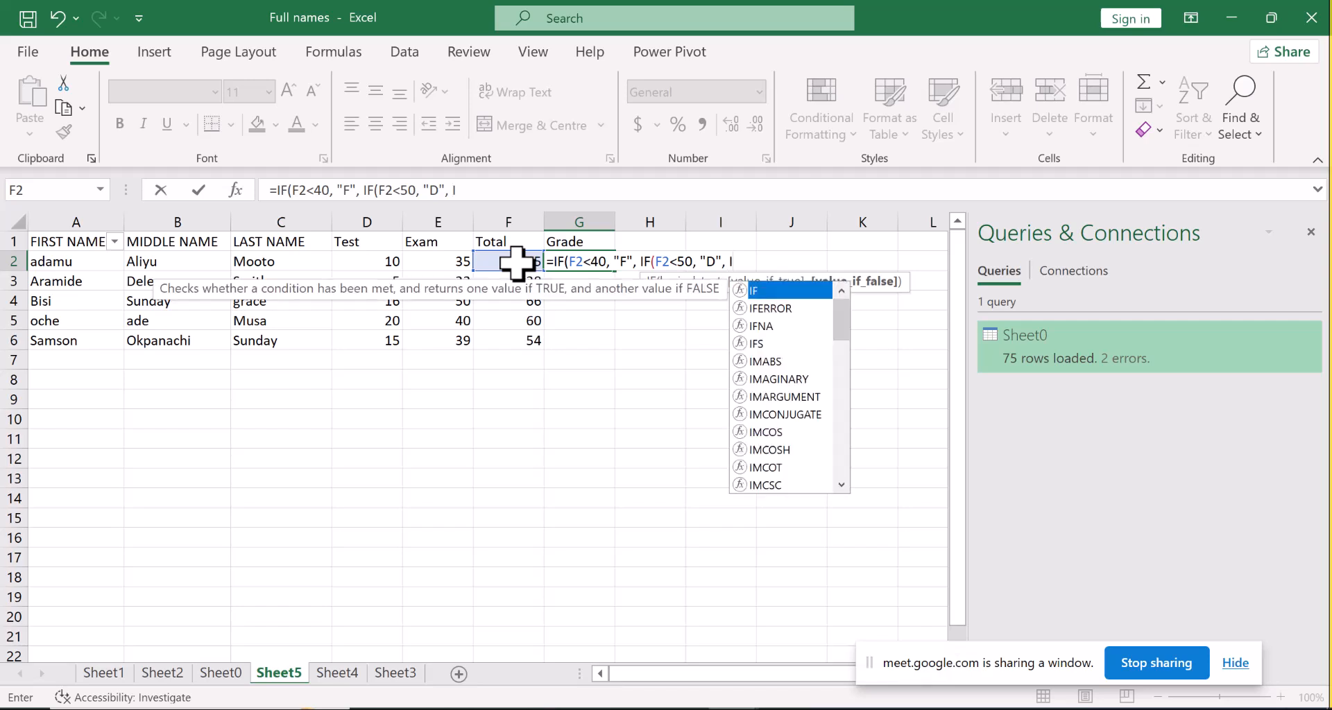
key(BackSpace)
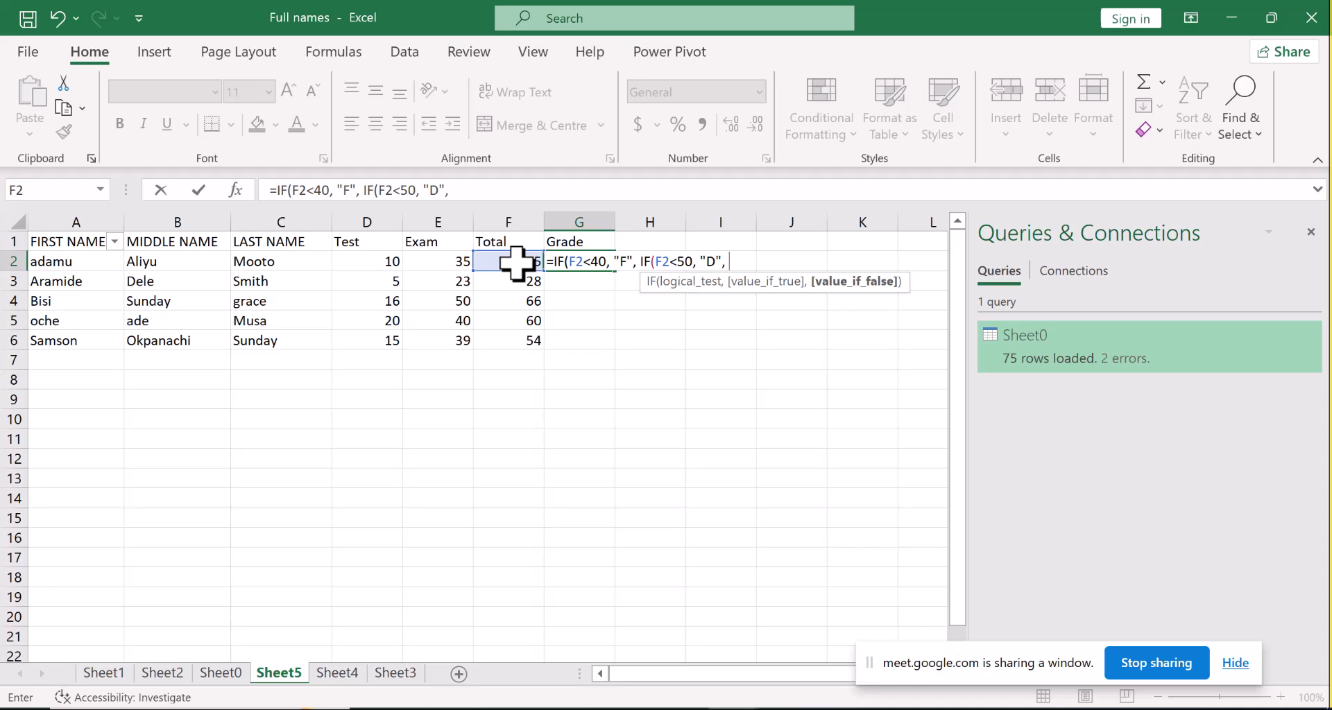
text("A")
text())
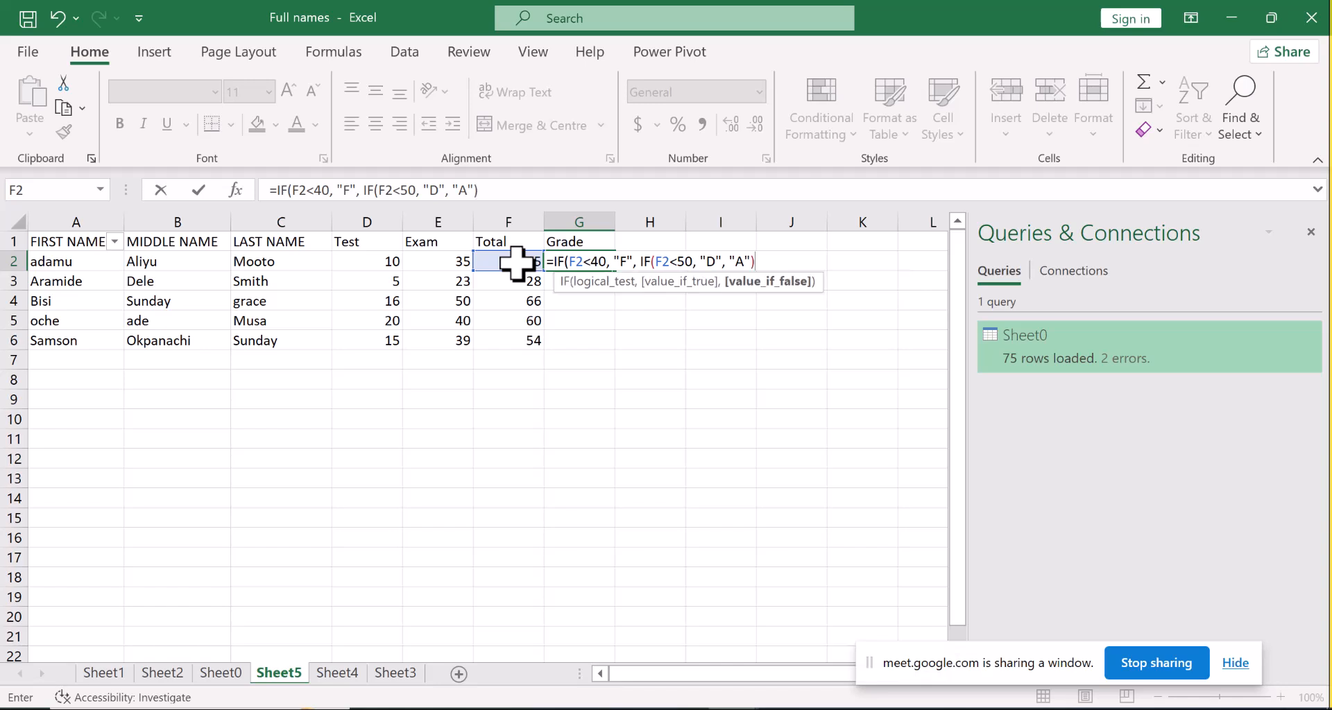
text())
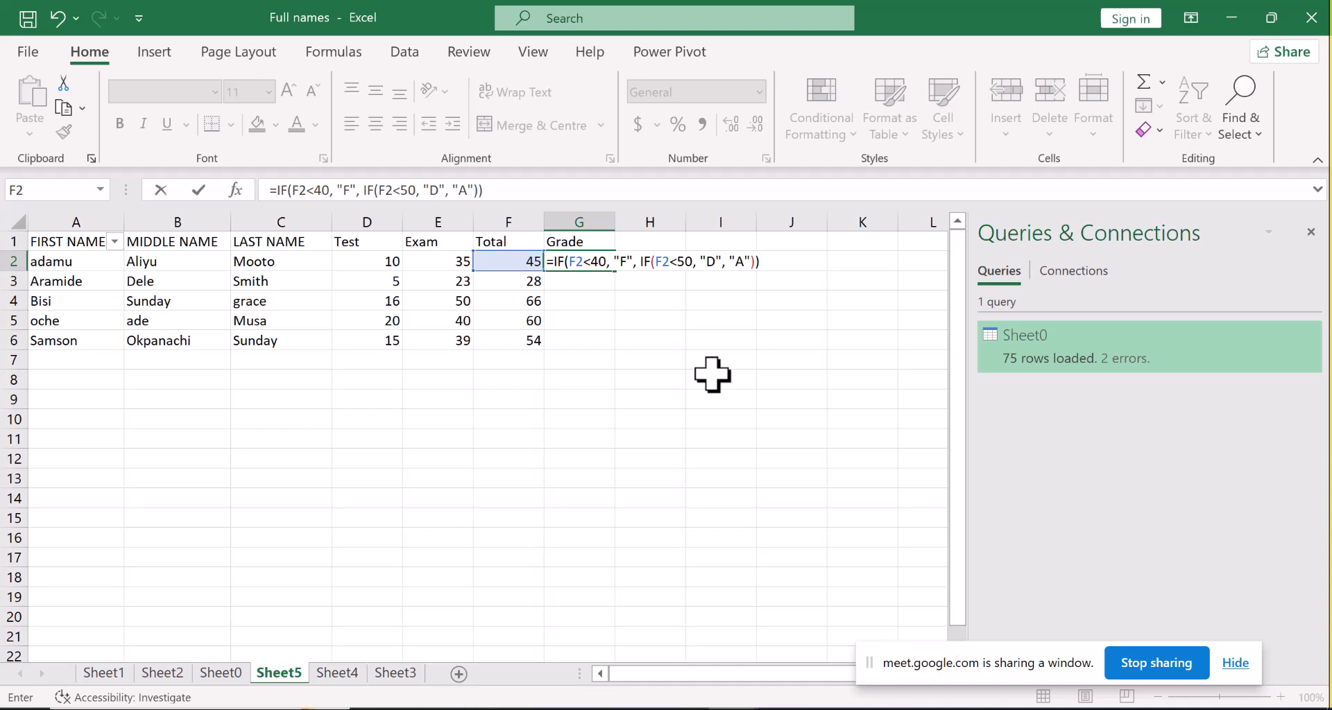
key(Return)
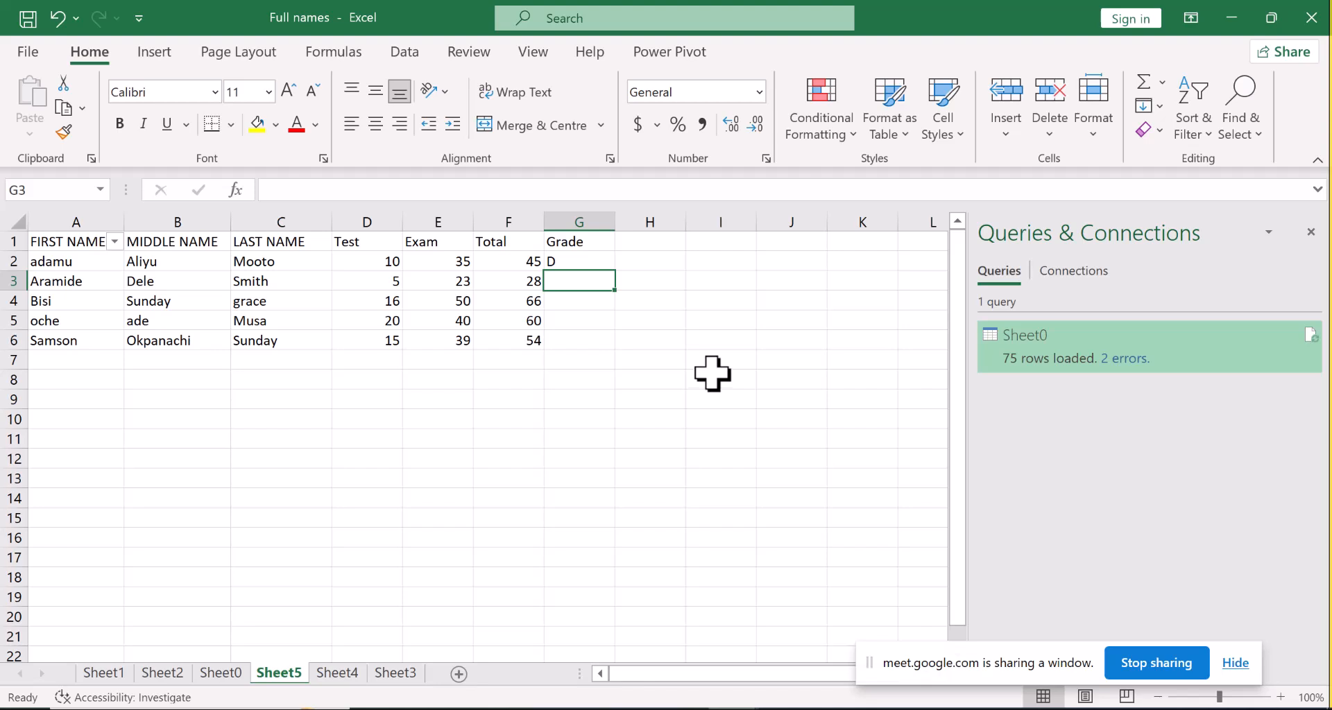
Step: Delete the nested IF formula from cell G2
click(610, 262)
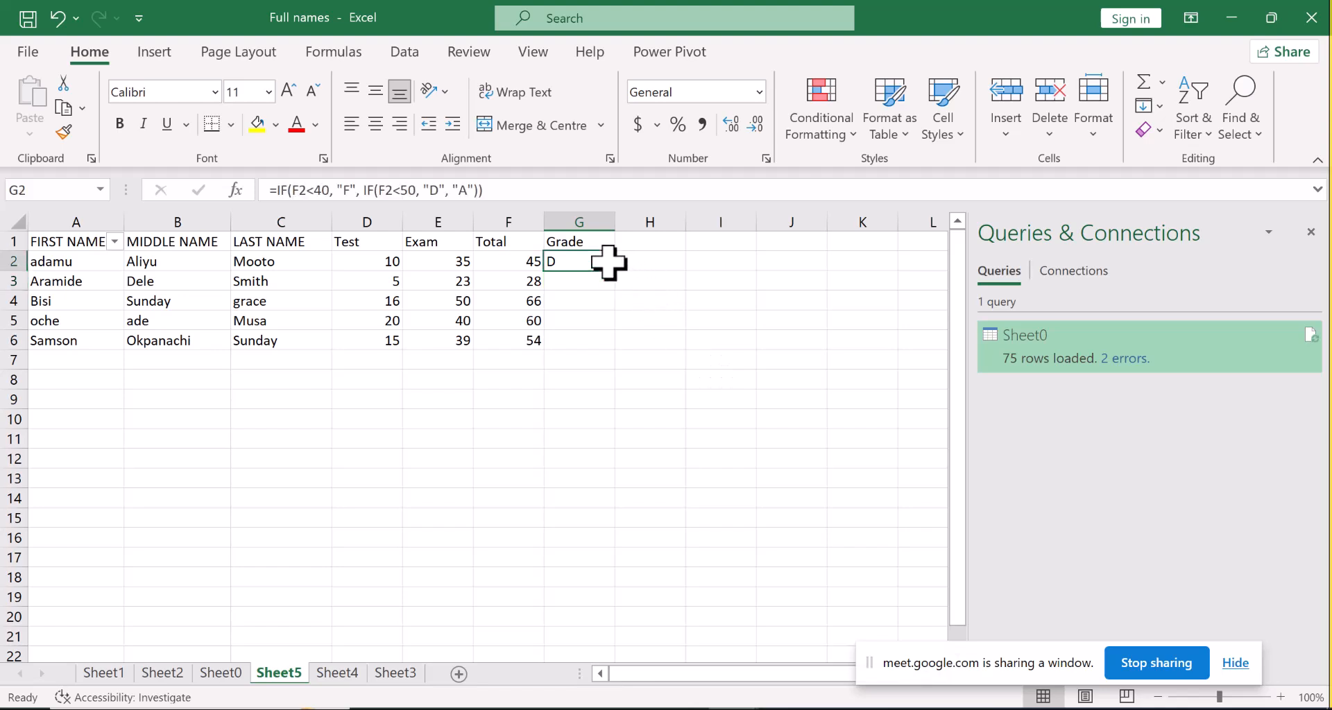
key(Delete)
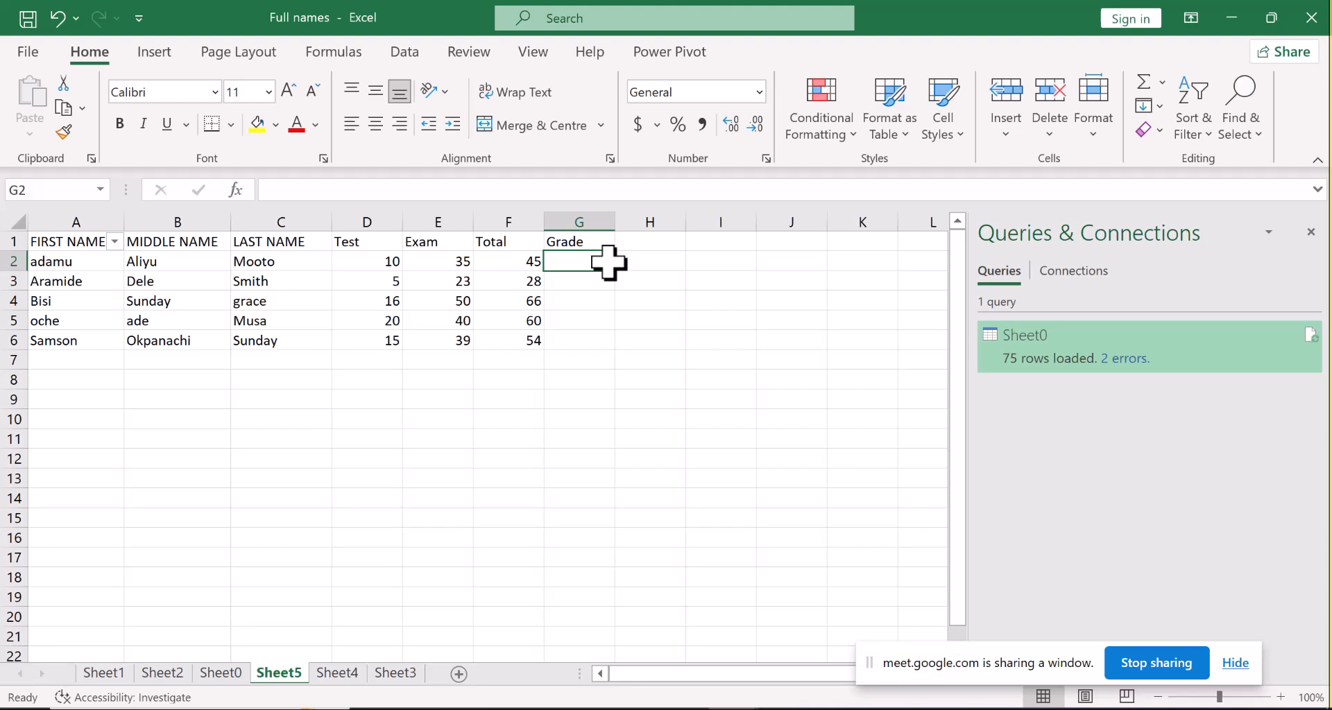
Step: Retype G2's formula as =IF(F2<40,"F",IF( to open the nested IF
text(=)
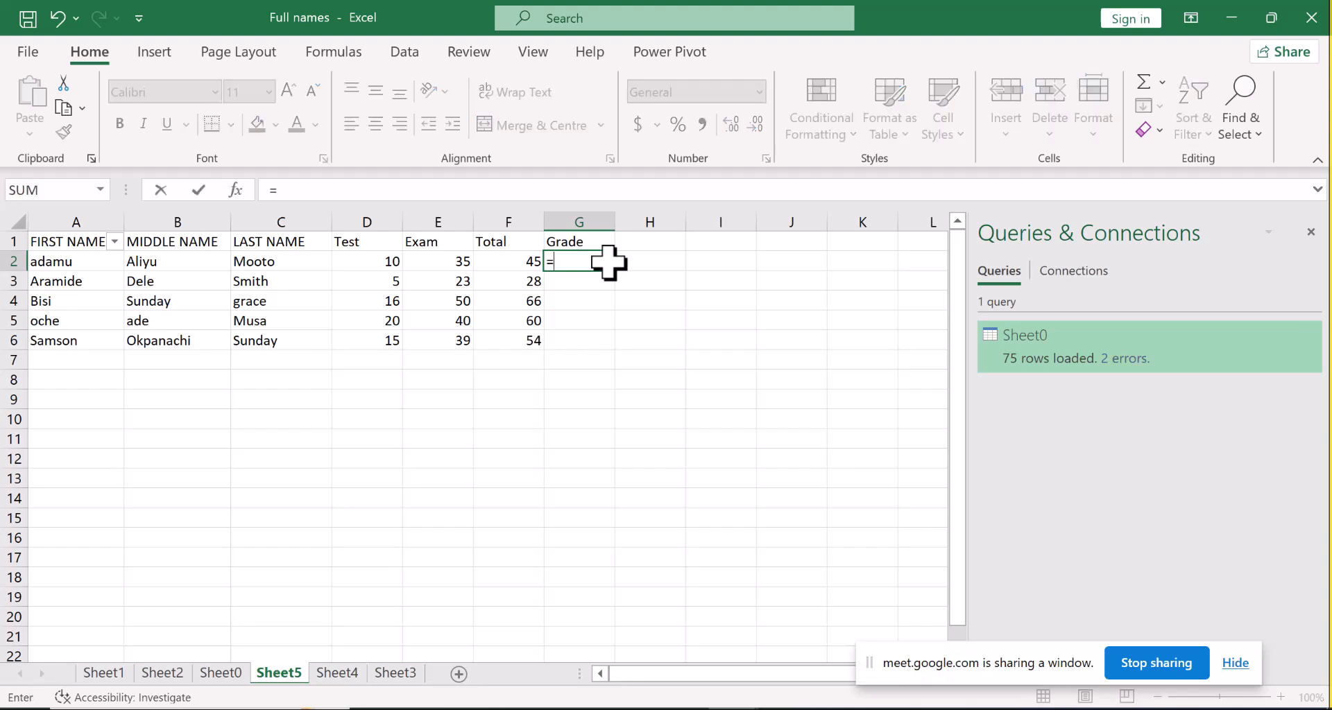
text(IF)
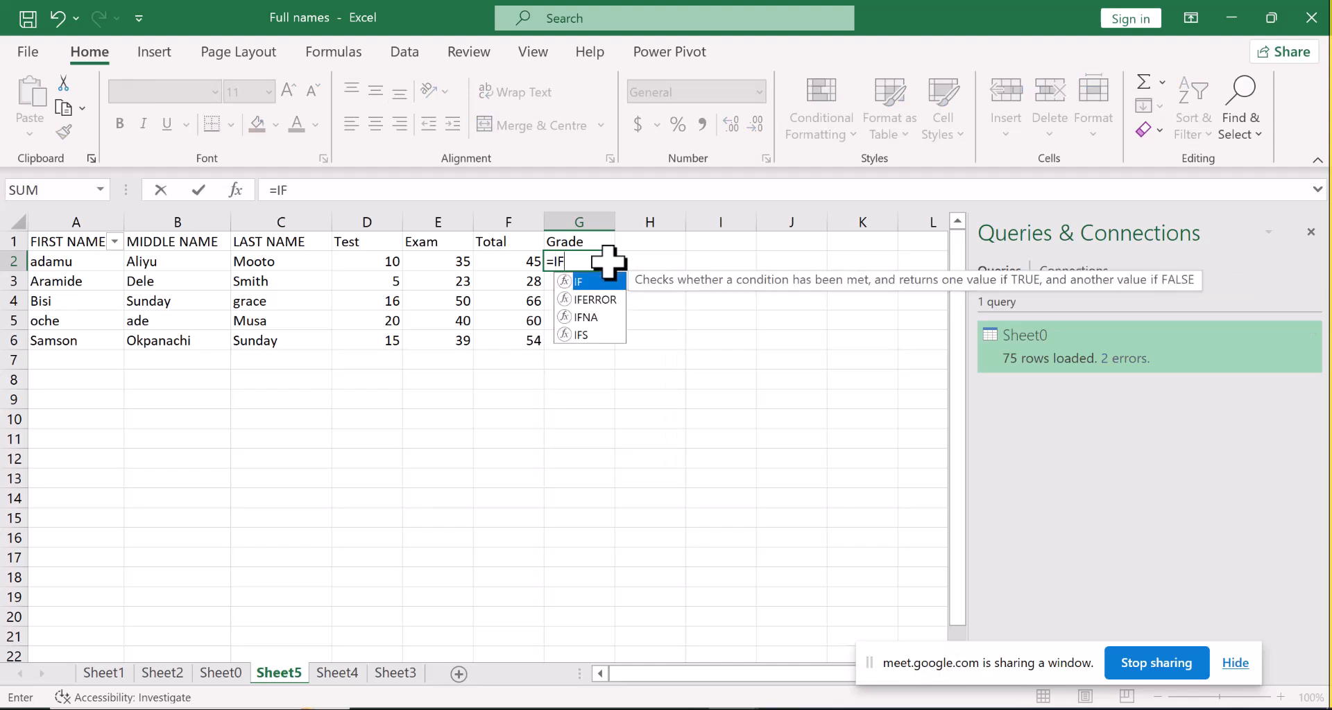
text(()
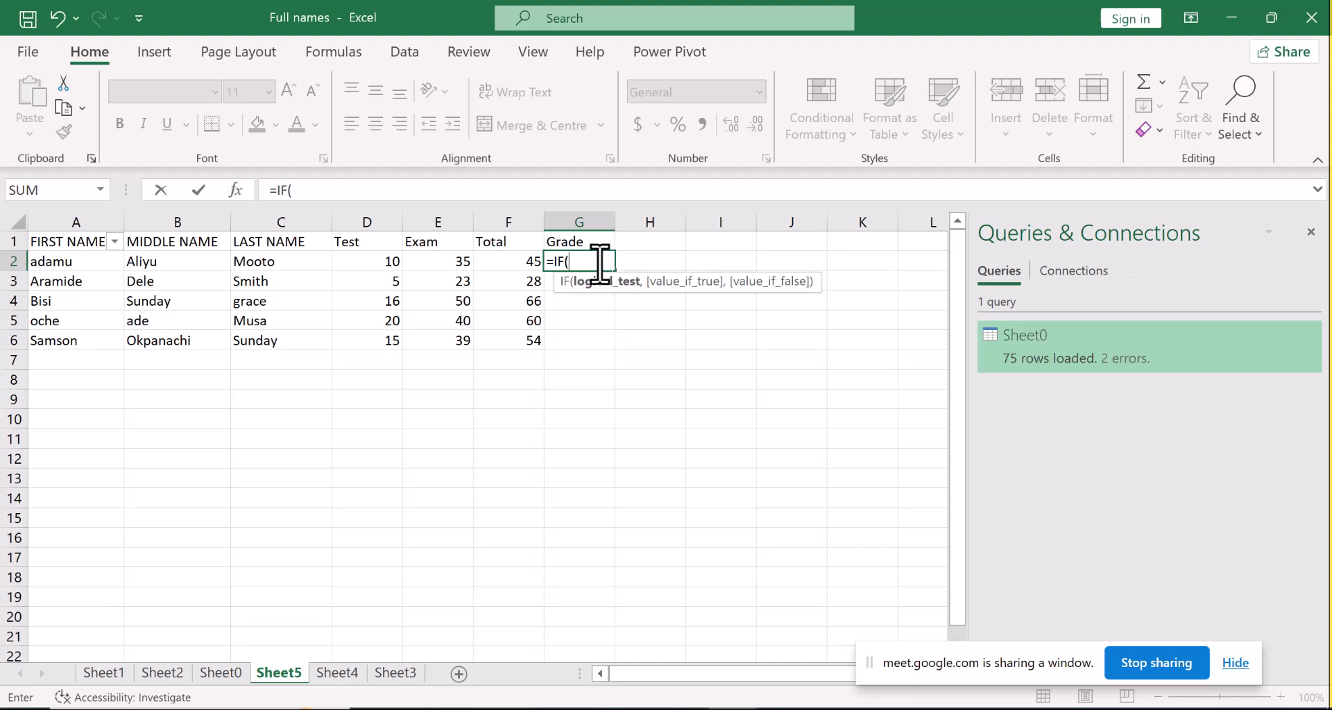
click(529, 259)
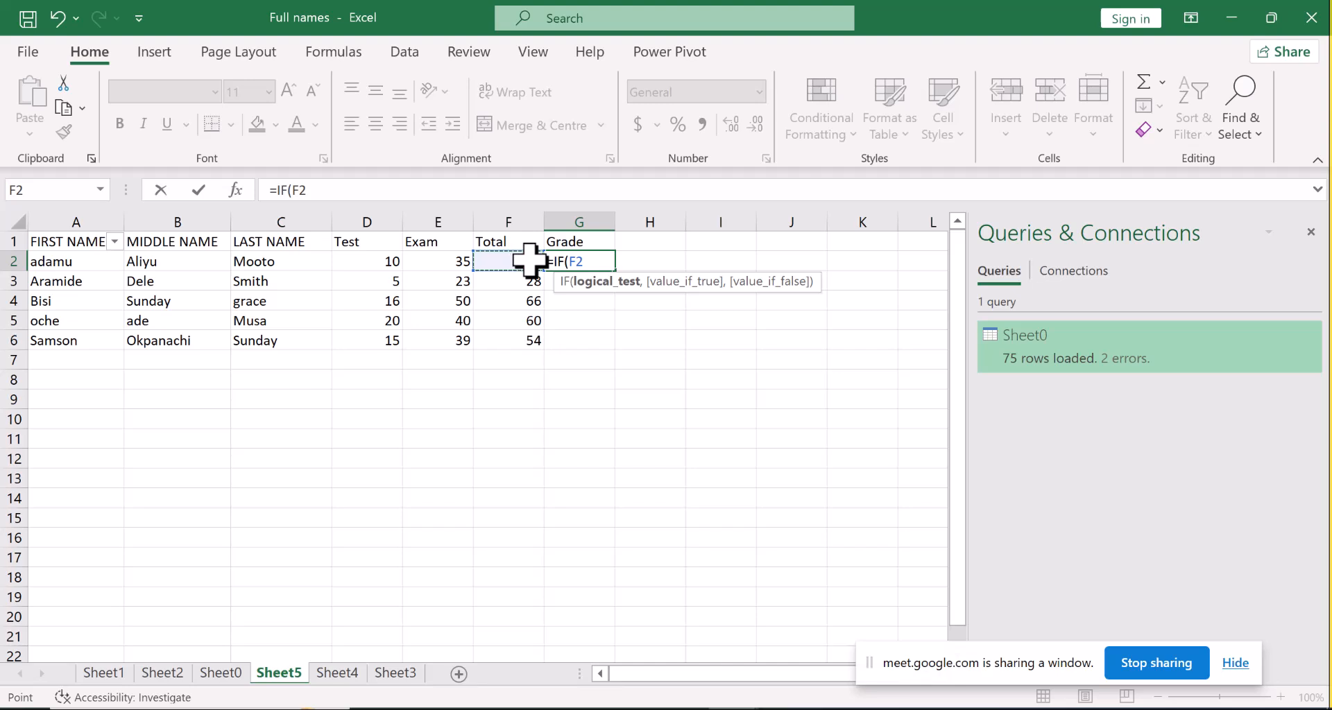
text(<)
text(40,)
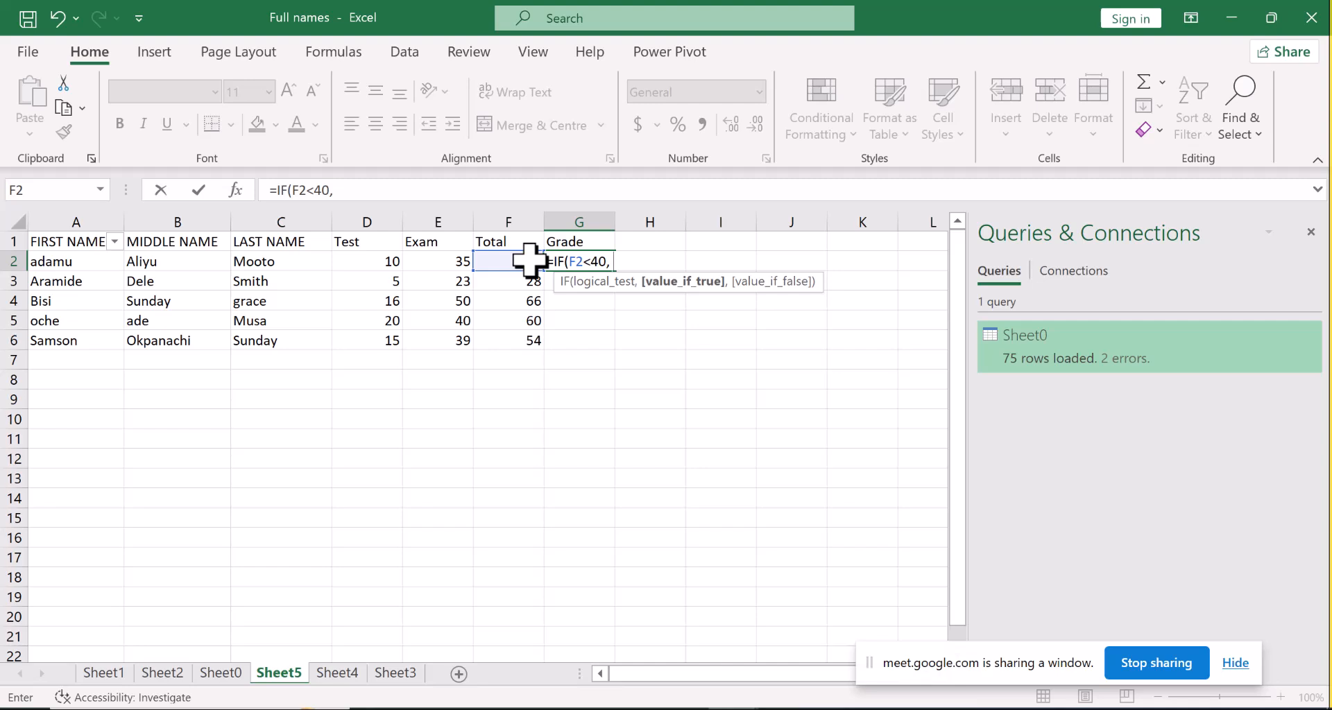
text("F",)
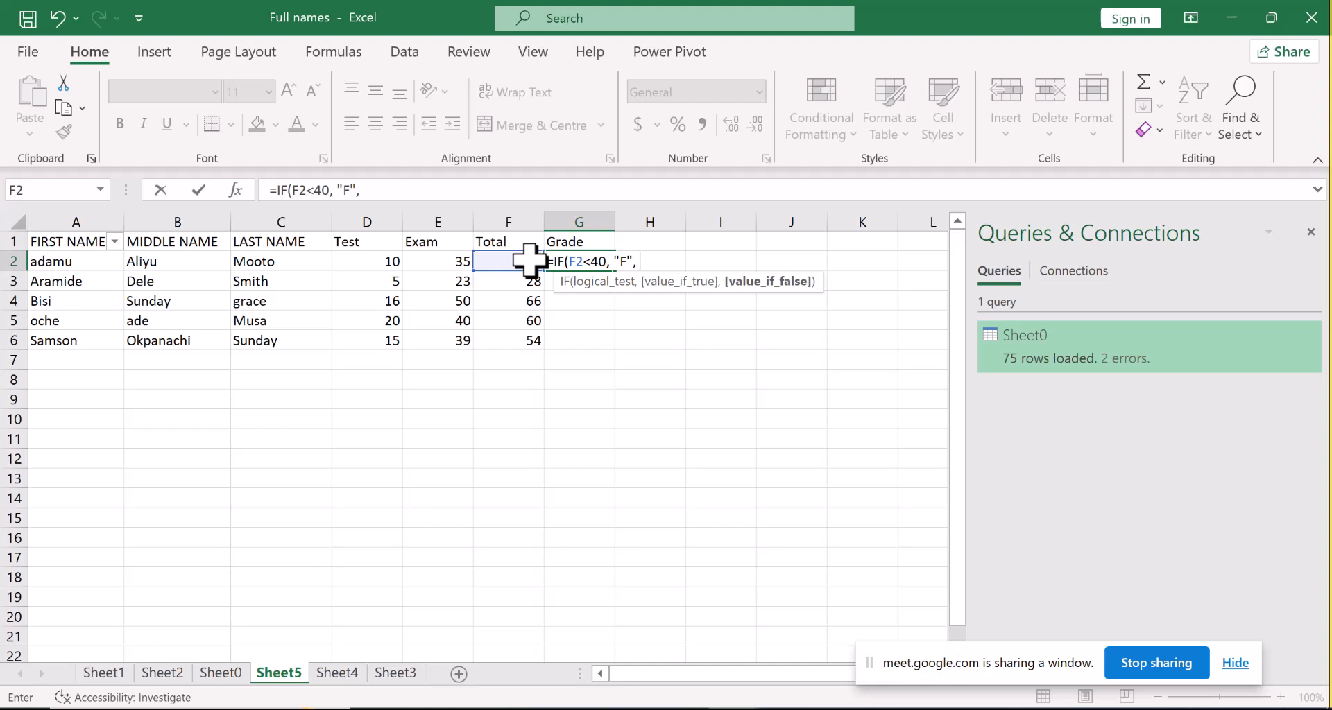
text(IF)
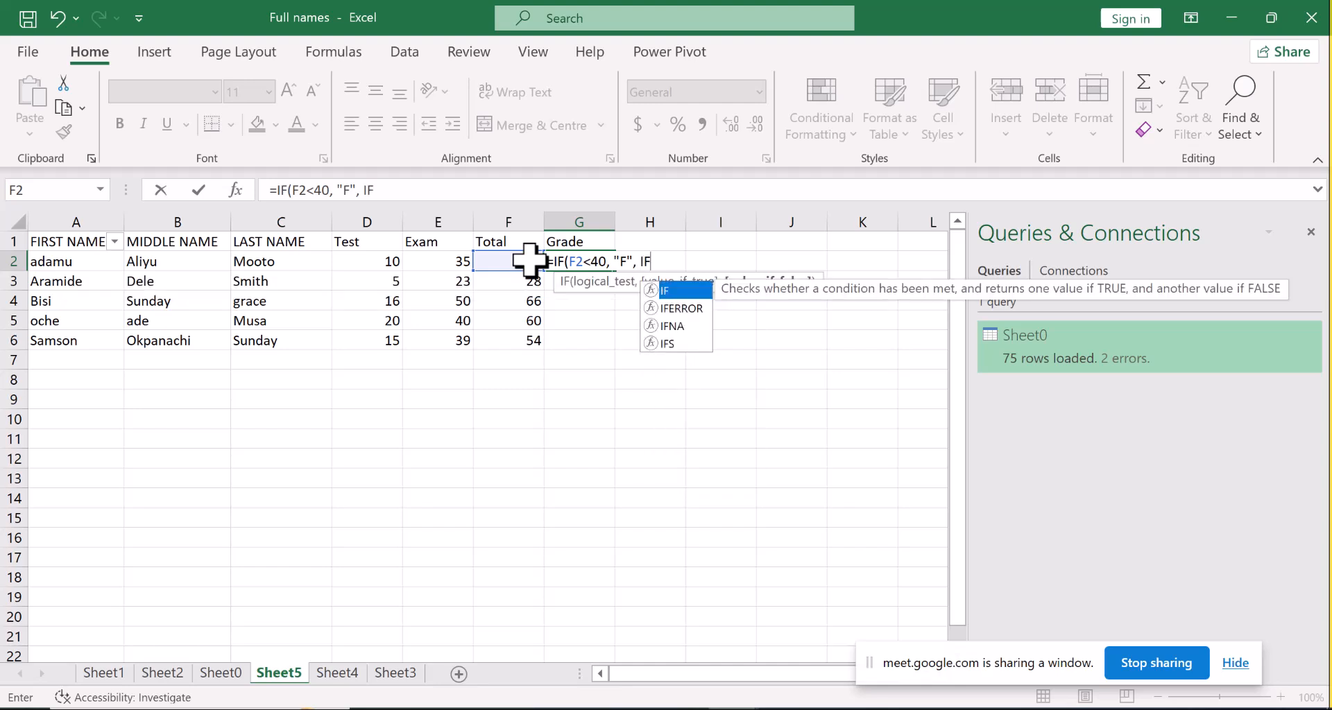
text(()
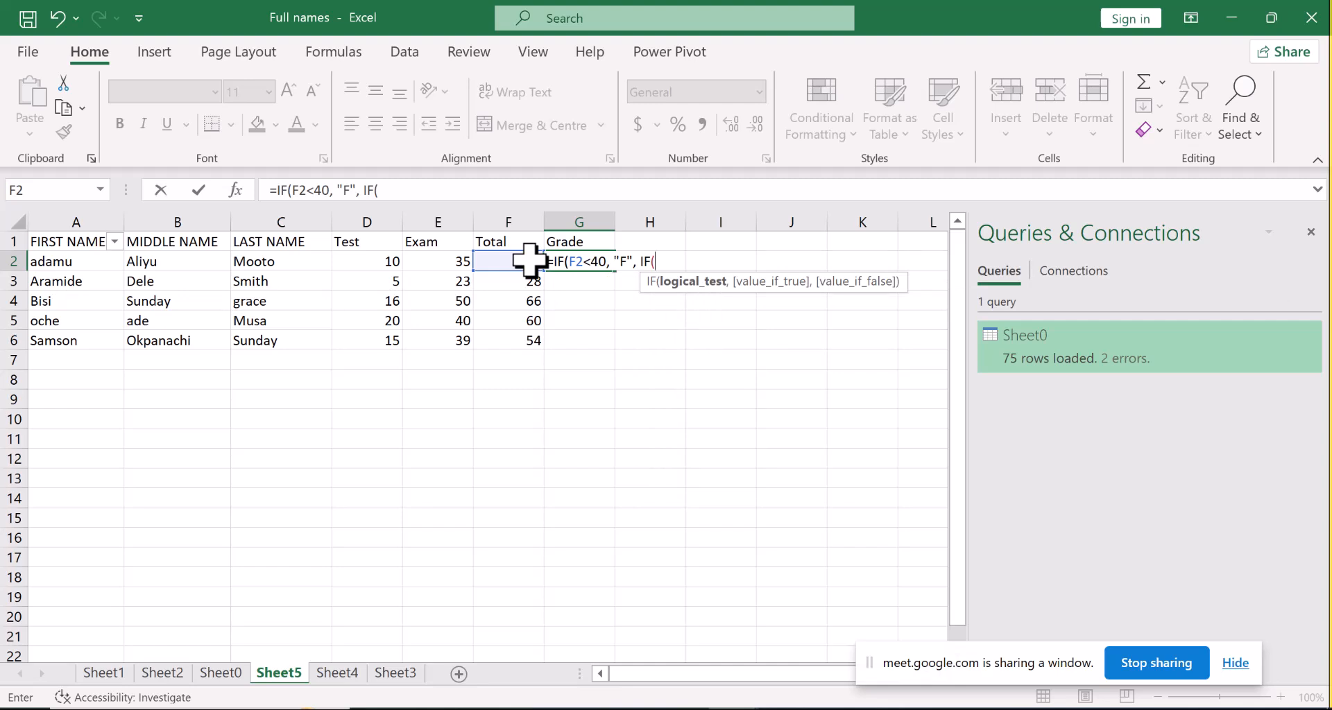
Step: Add the nested test F2<50 giving "D", otherwise "A", and close both parentheses
click(529, 261)
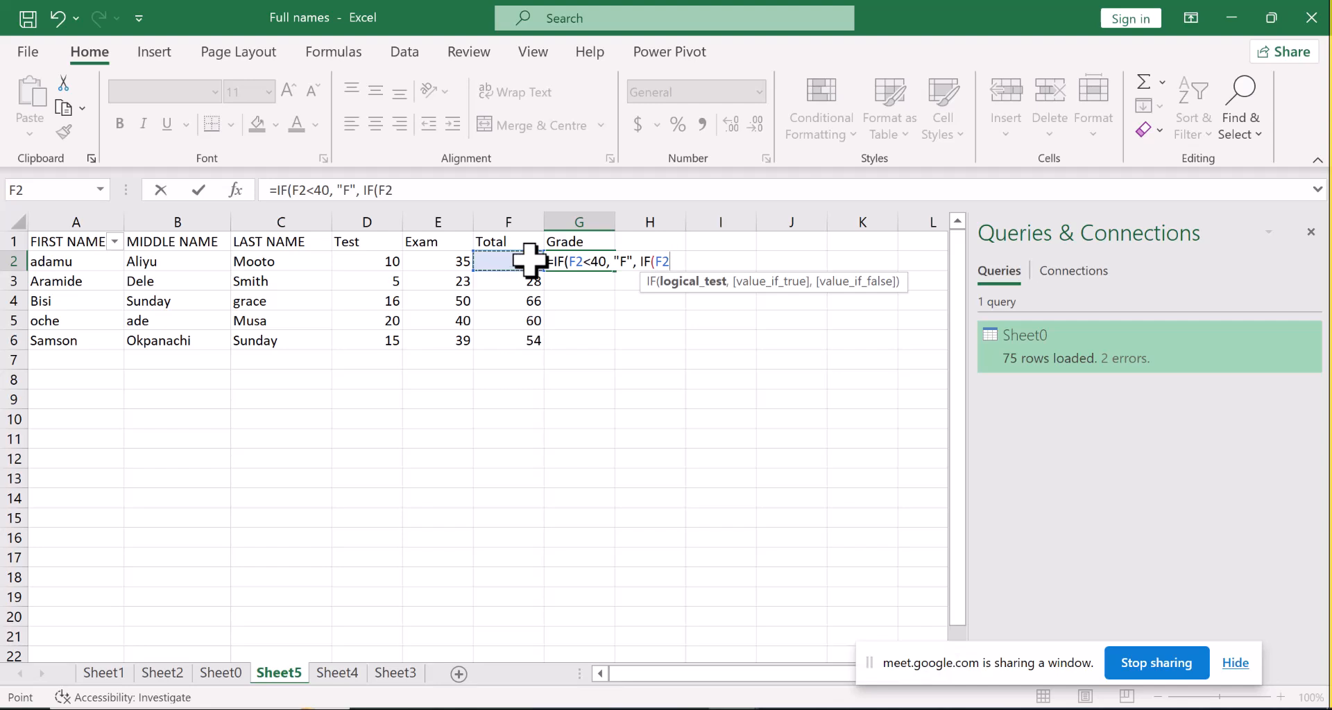
text(<50,)
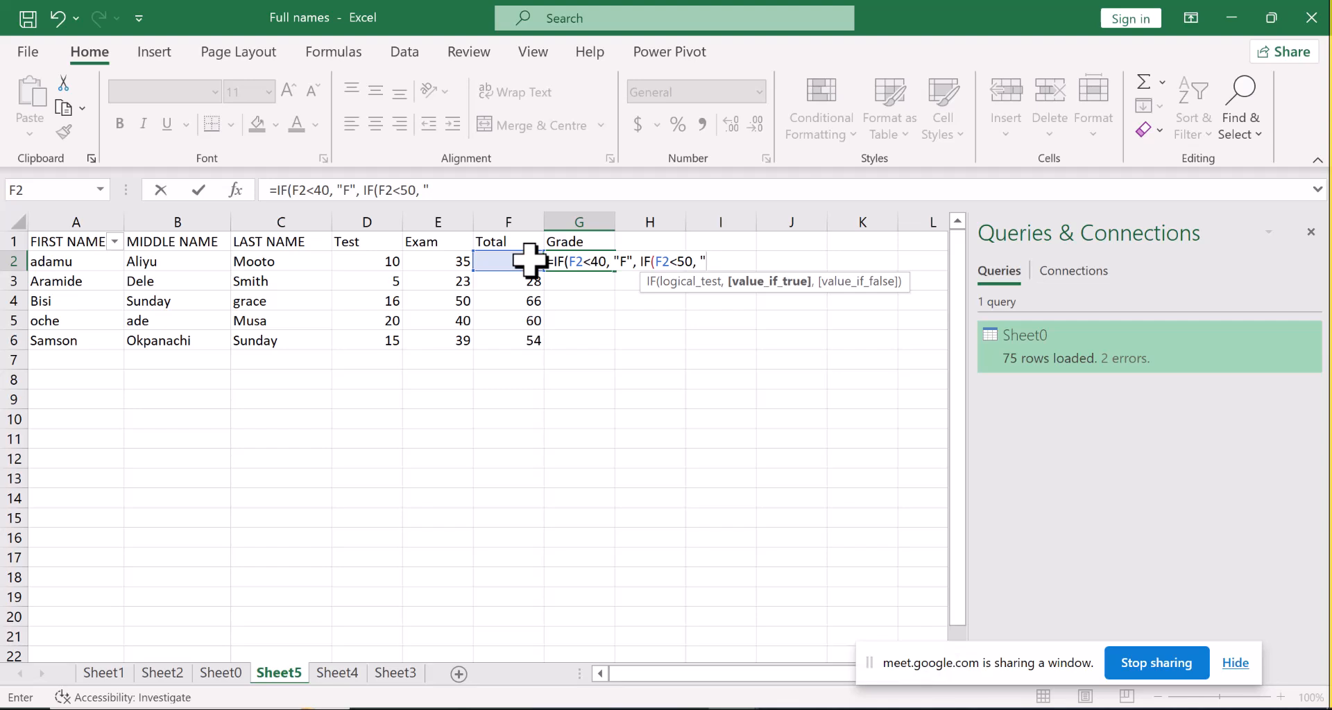
text("D",)
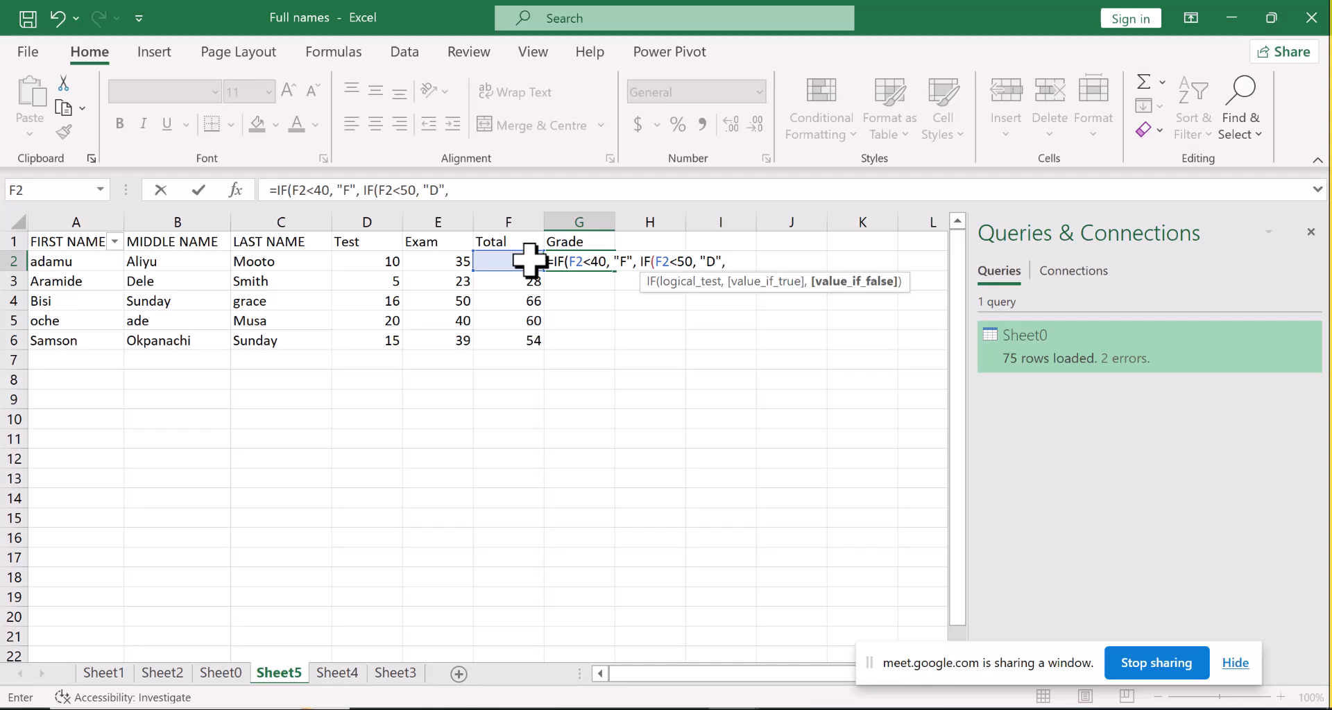
text("A")
text())
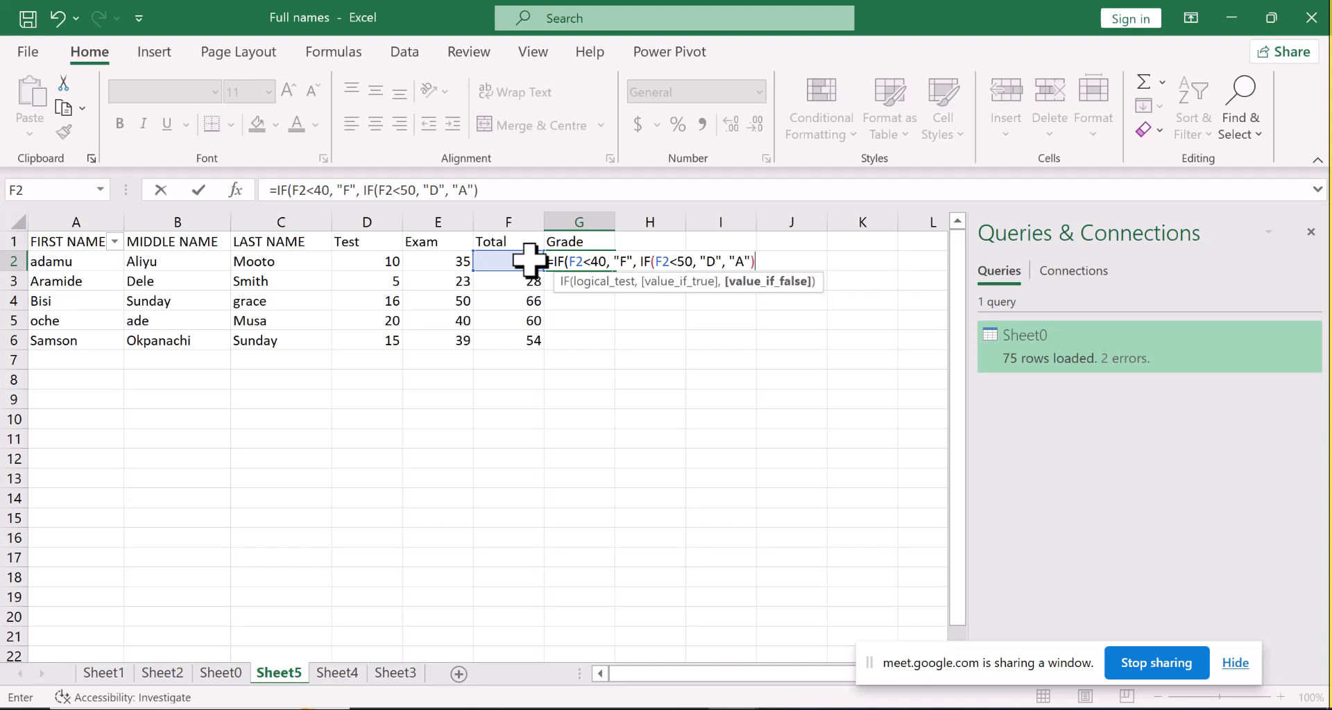
text())
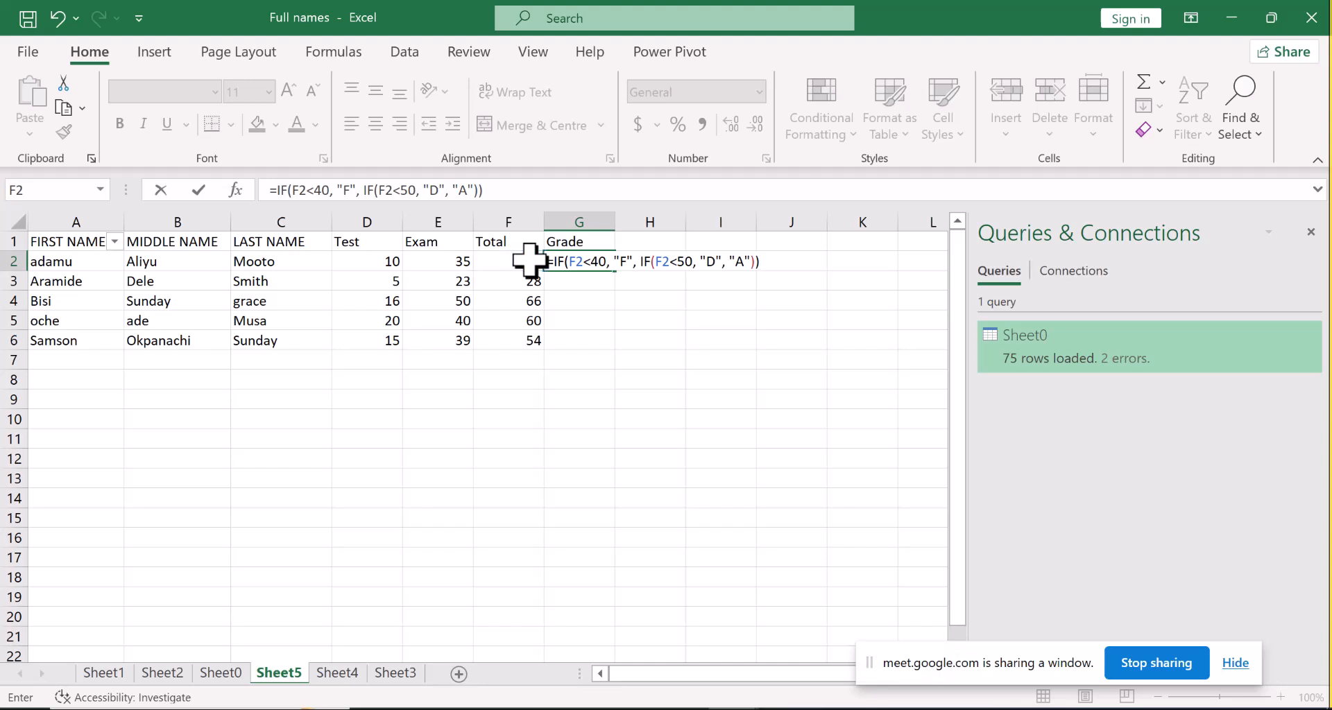
Step: Commit G2's nested IF and fill it down to G6, giving grades D, F, A, A, A
key(Return)
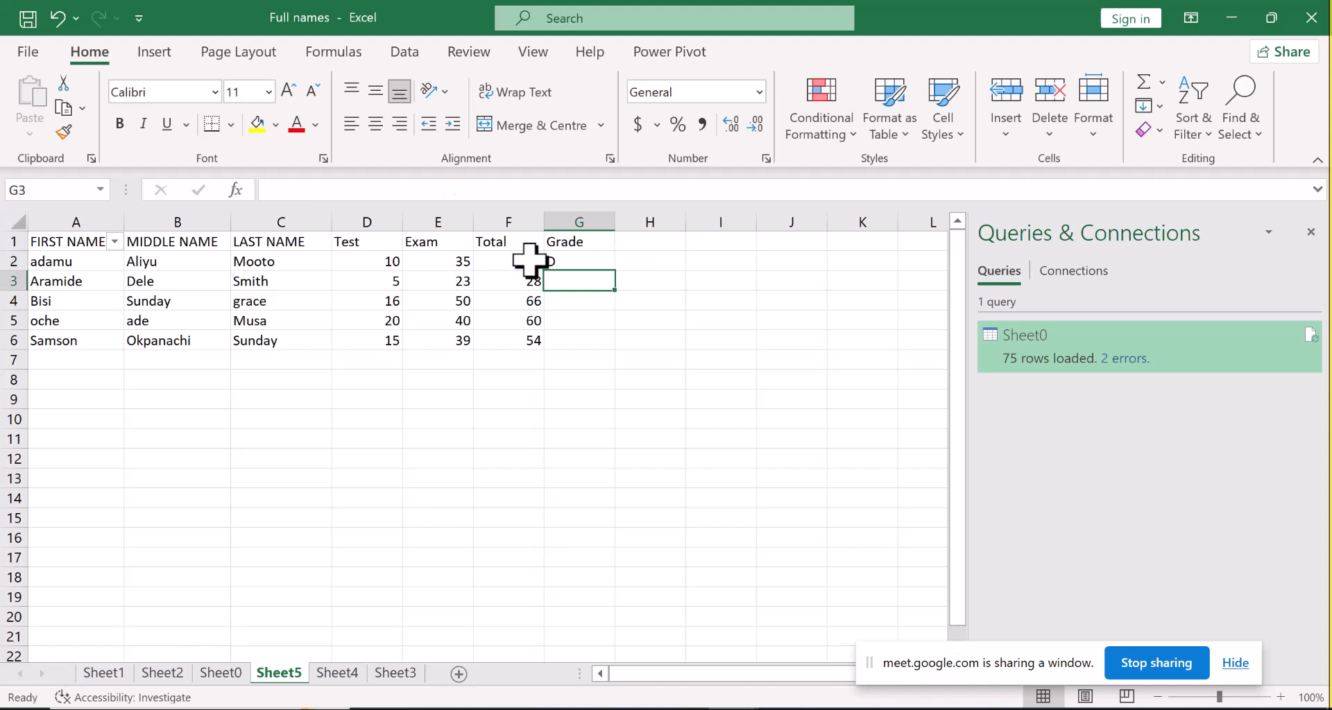
click(563, 263)
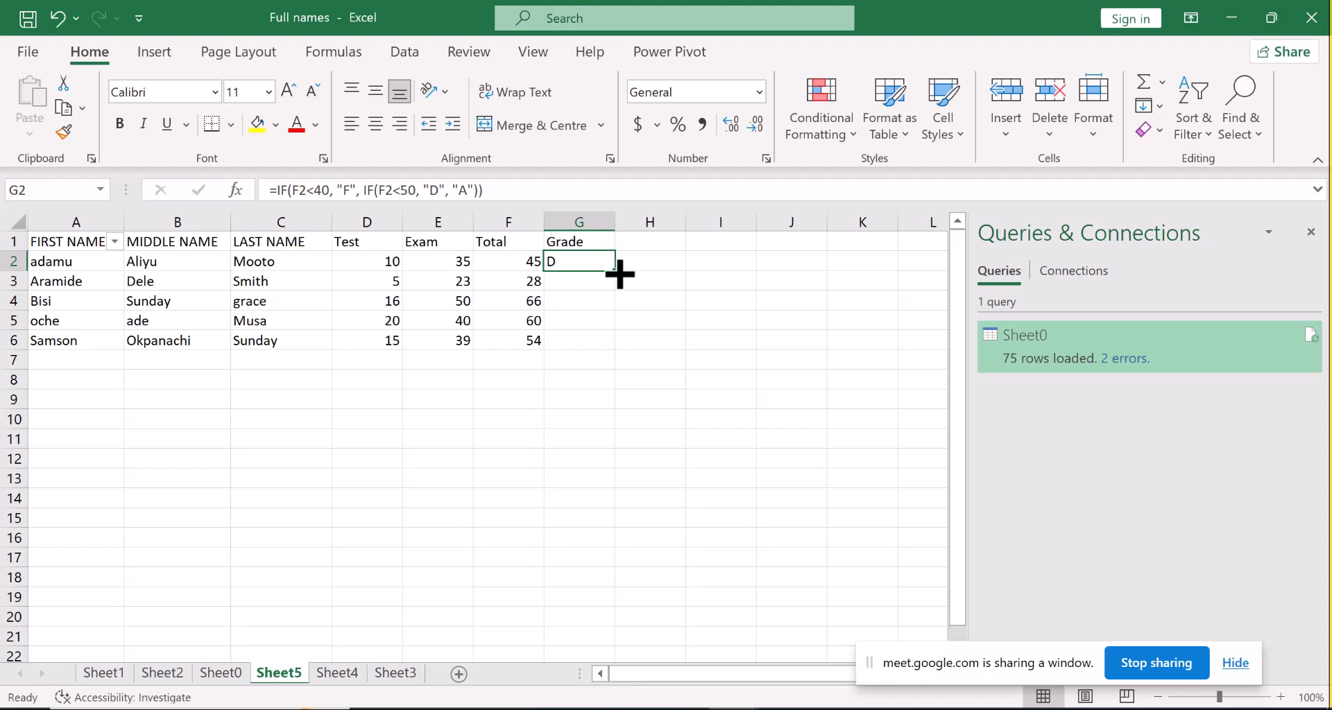
drag(619, 275, 616, 348)
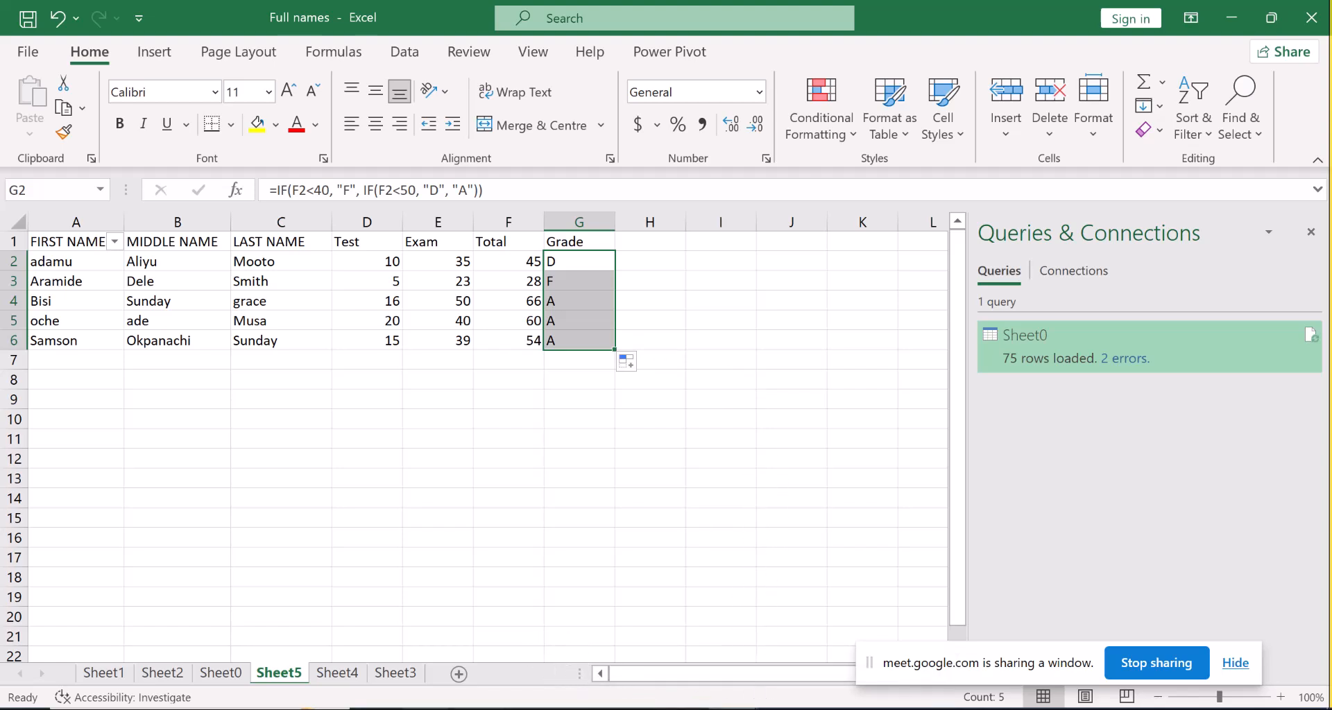
Step: Switch to Google Meet and end the Excel screen share, returning to the six-participant grid
mouse_move(427, 707)
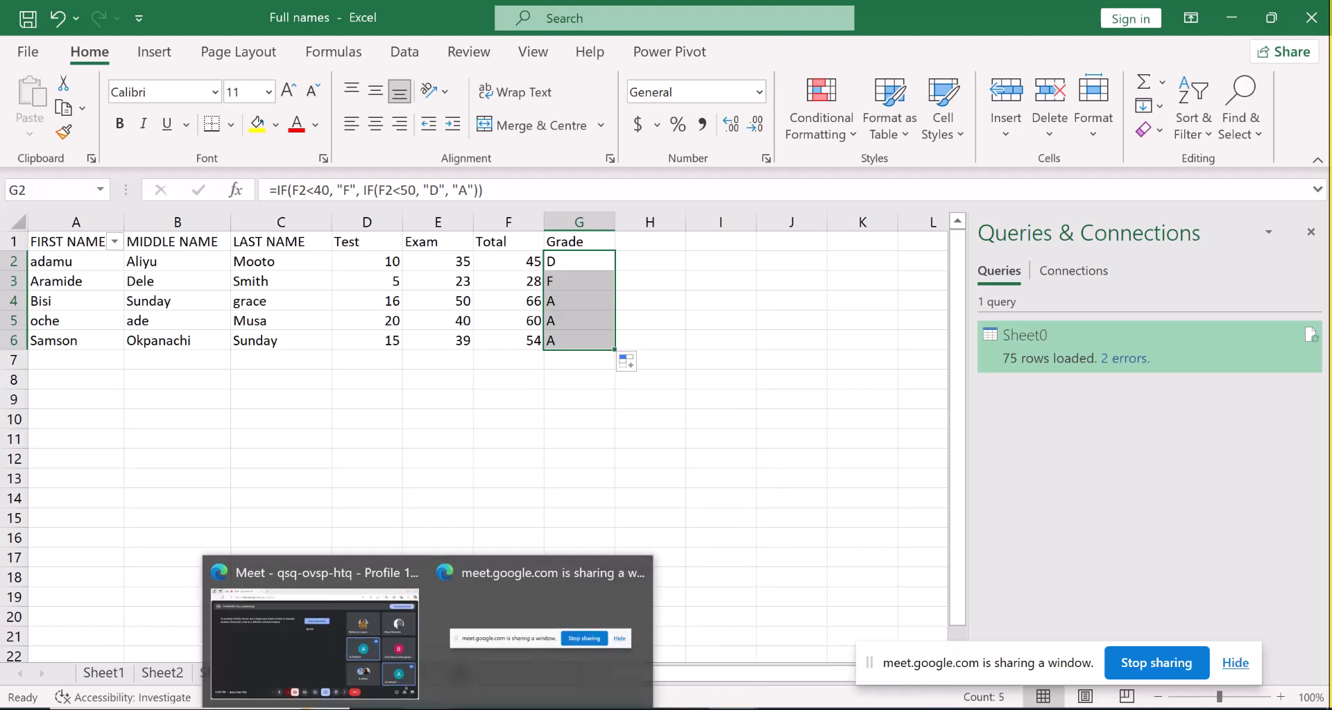
click(307, 637)
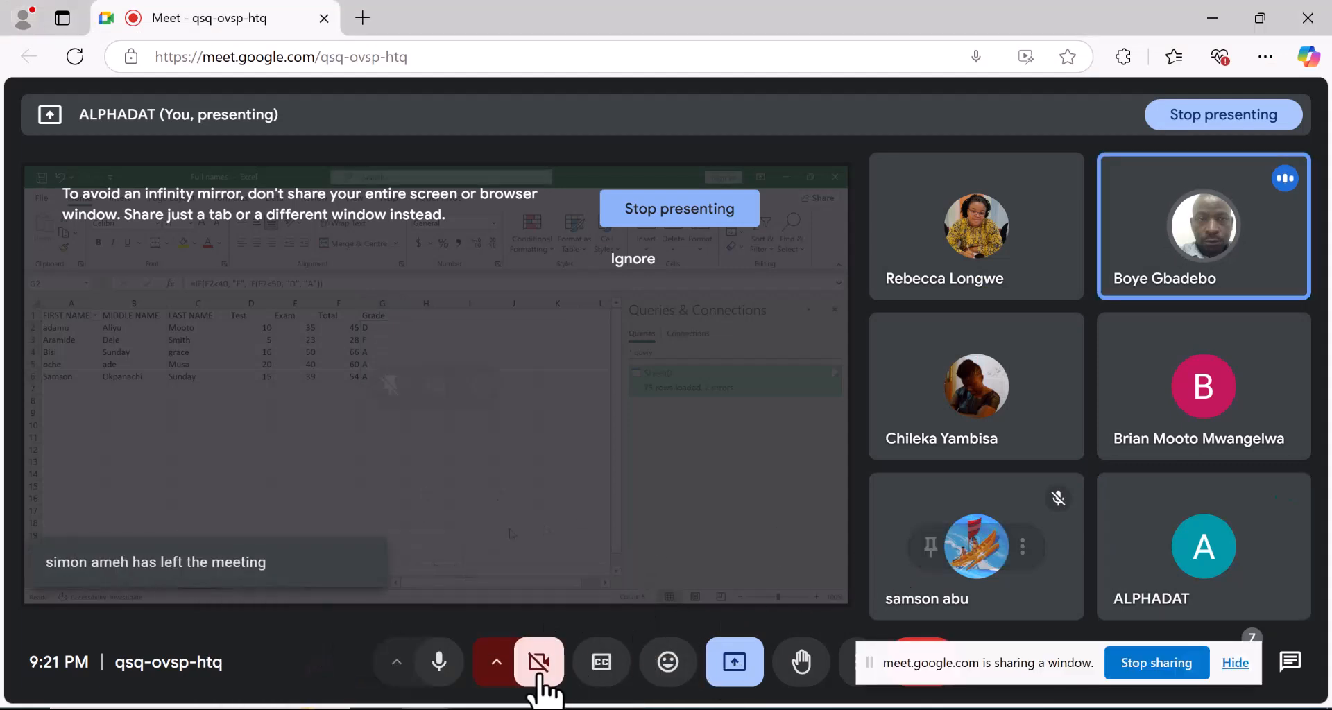
mouse_move(427, 707)
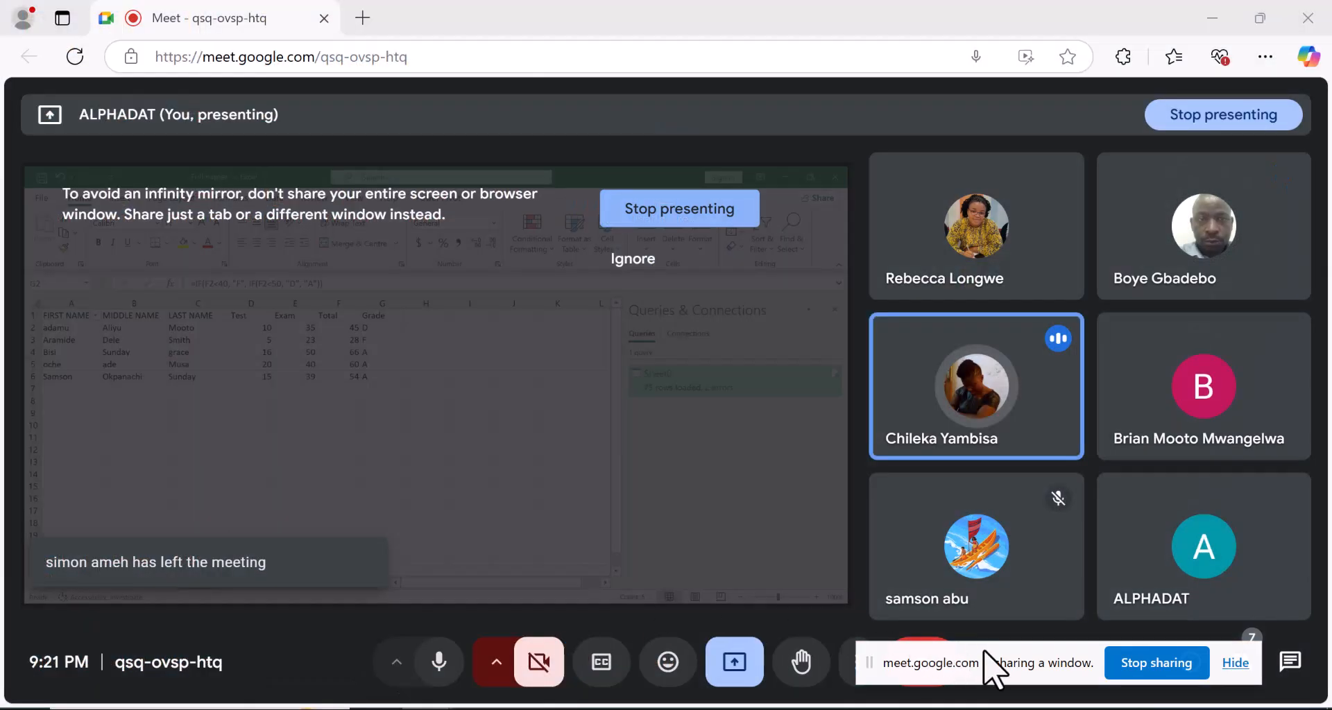
click(1153, 667)
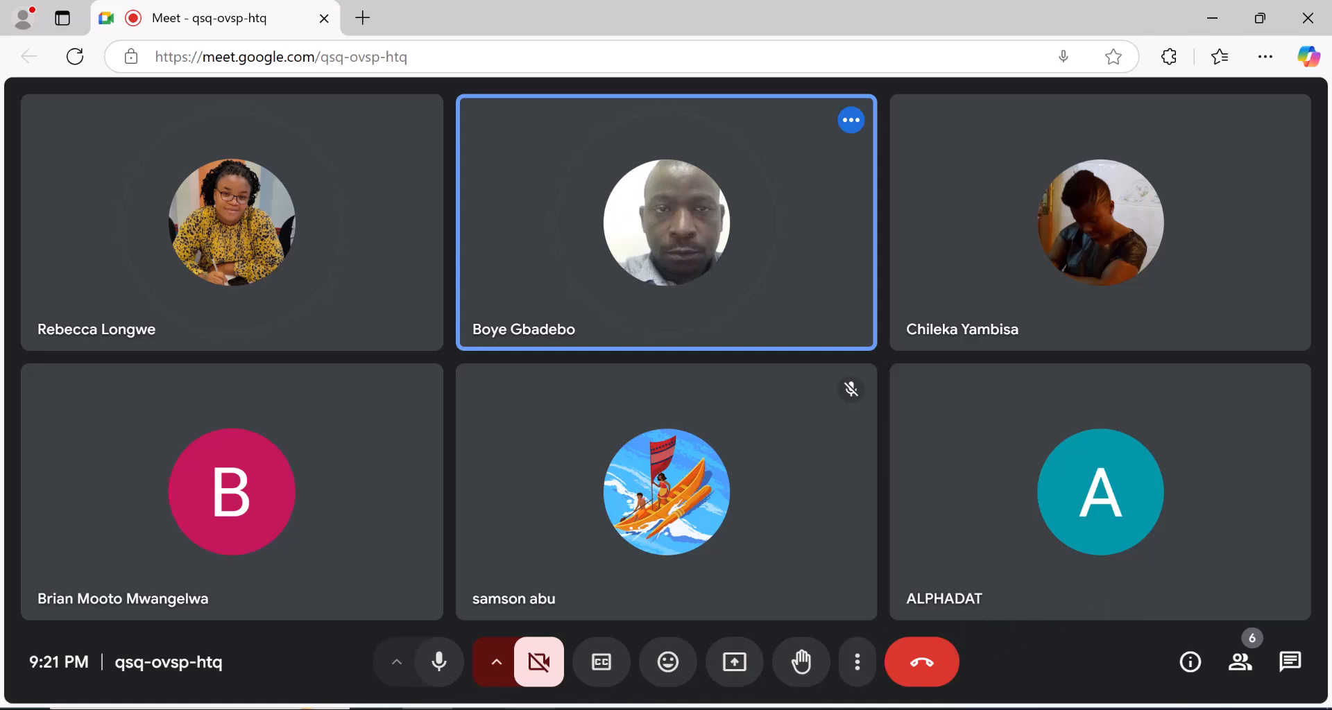
mouse_move(427, 708)
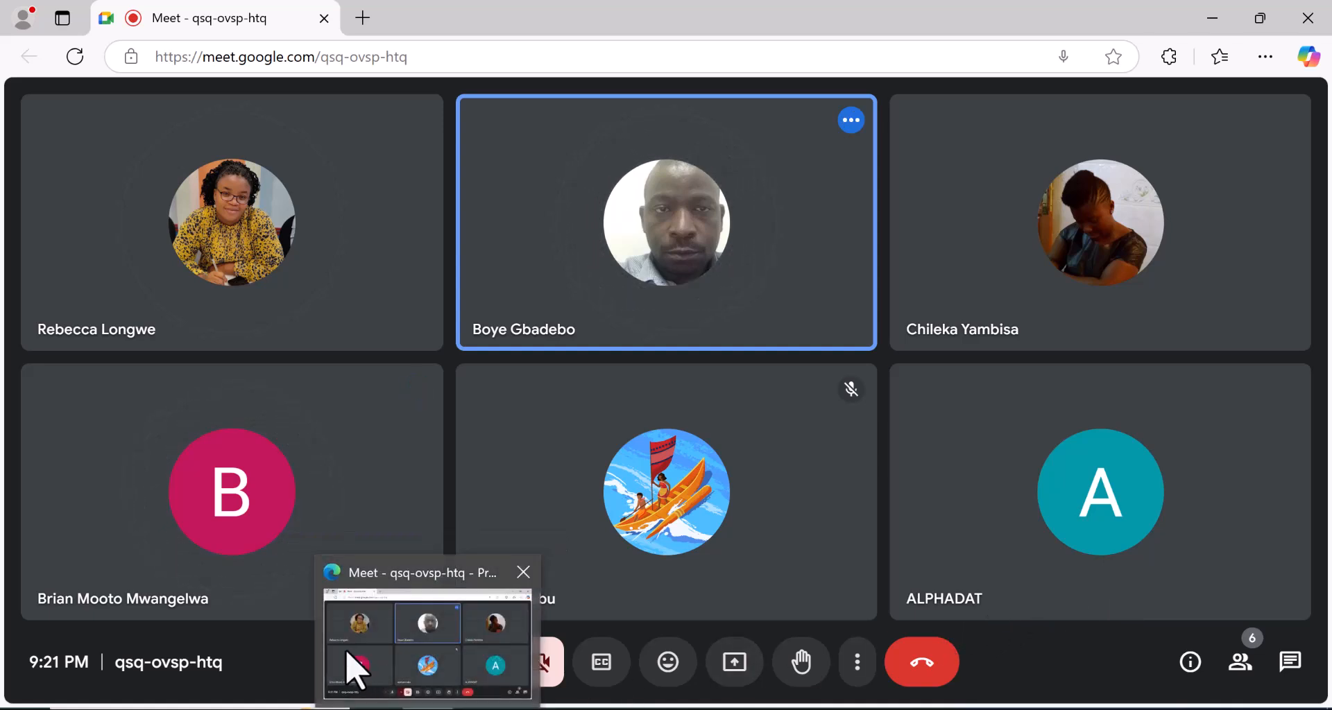